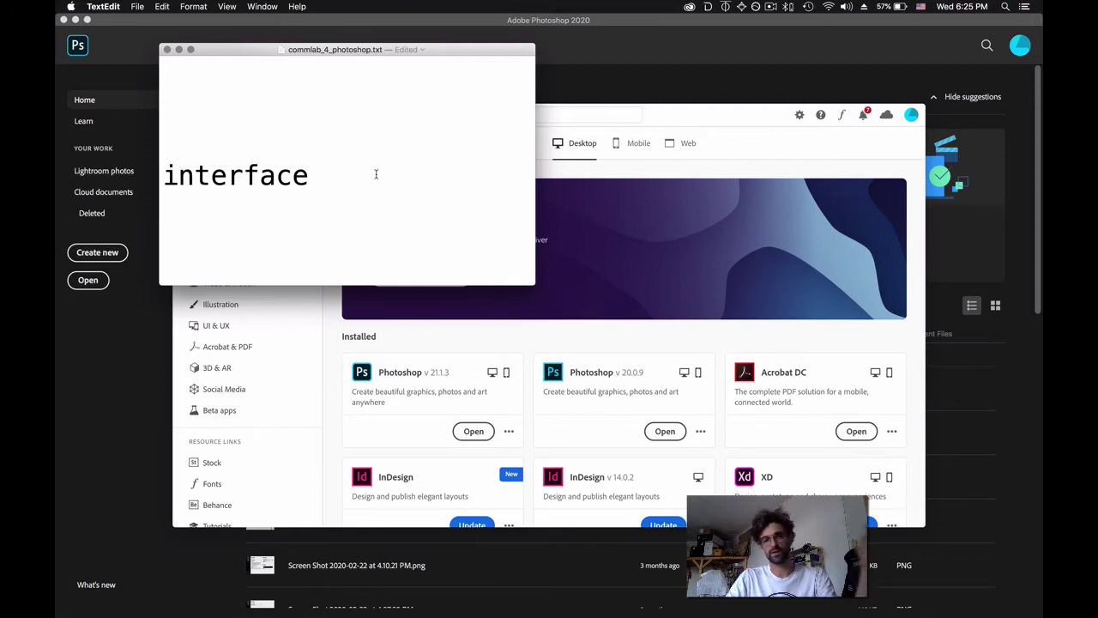
Read through the list of Photoshop topics in commlab_4_photoshop.txt, from the interface to smudge and clone stamp
scroll(376, 175, "down", 5)
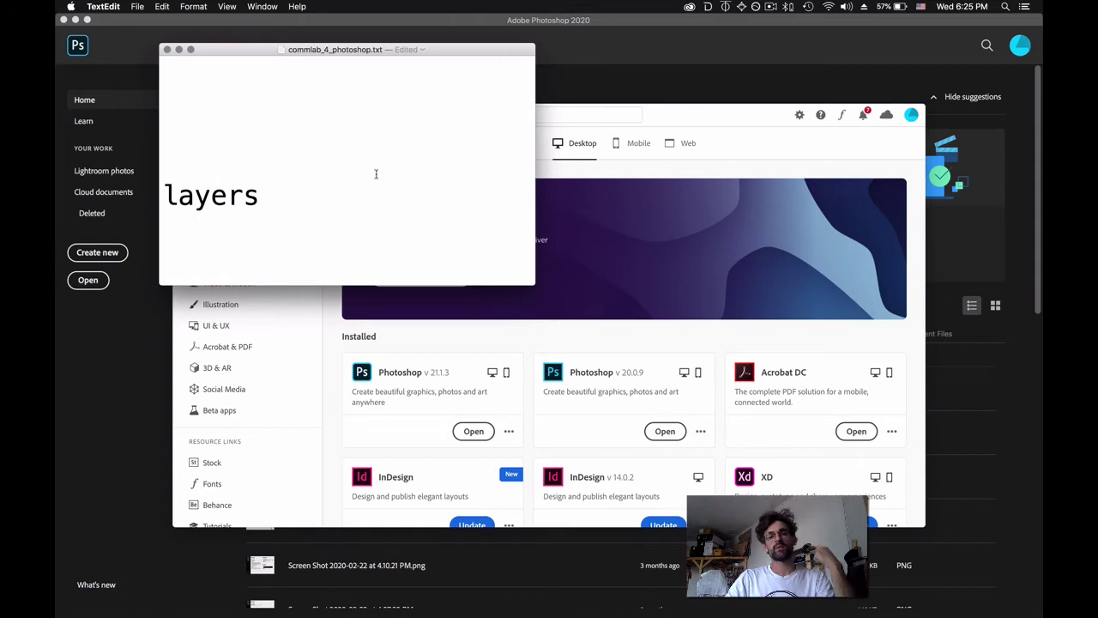
scroll(376, 174, "down", 1)
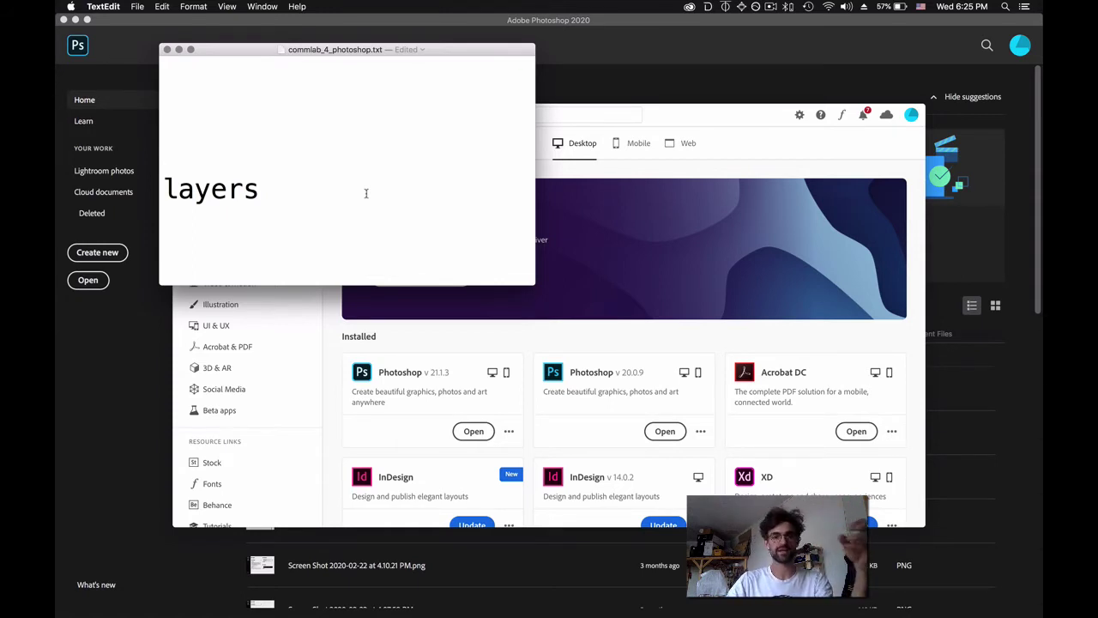
scroll(365, 193, "down", 5)
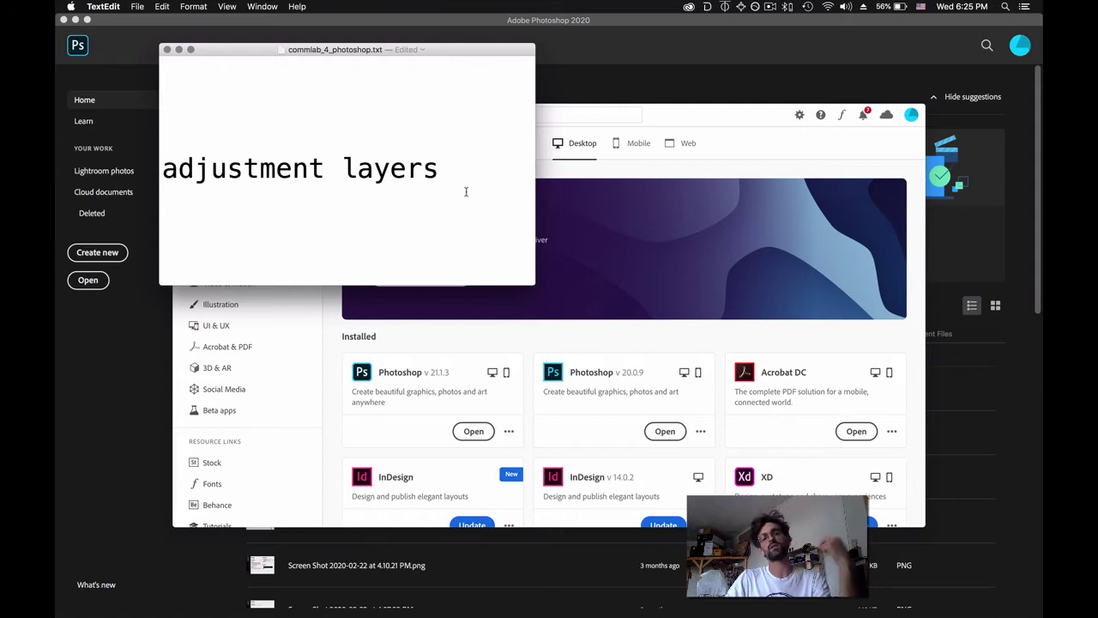
scroll(466, 192, "down", 5)
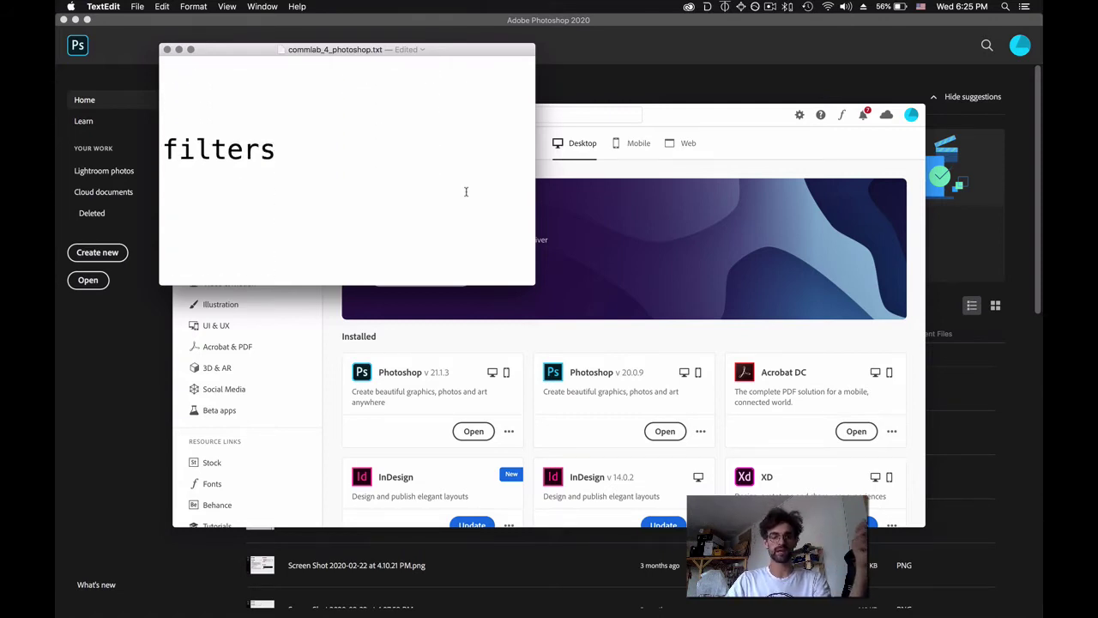
scroll(466, 192, "down", 5)
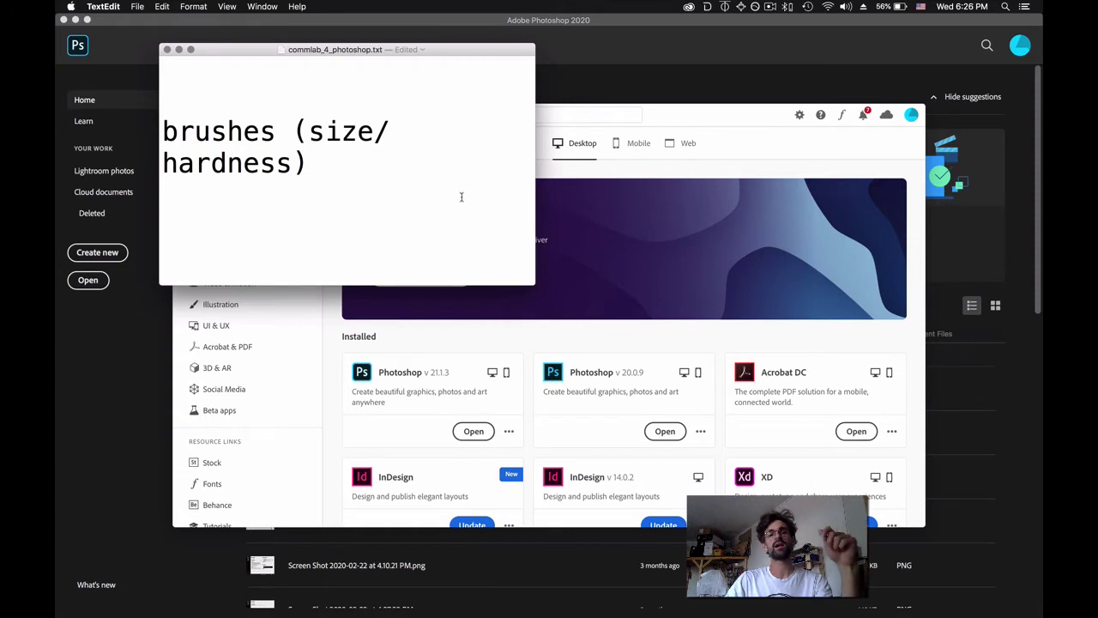
scroll(463, 194, "down", 5)
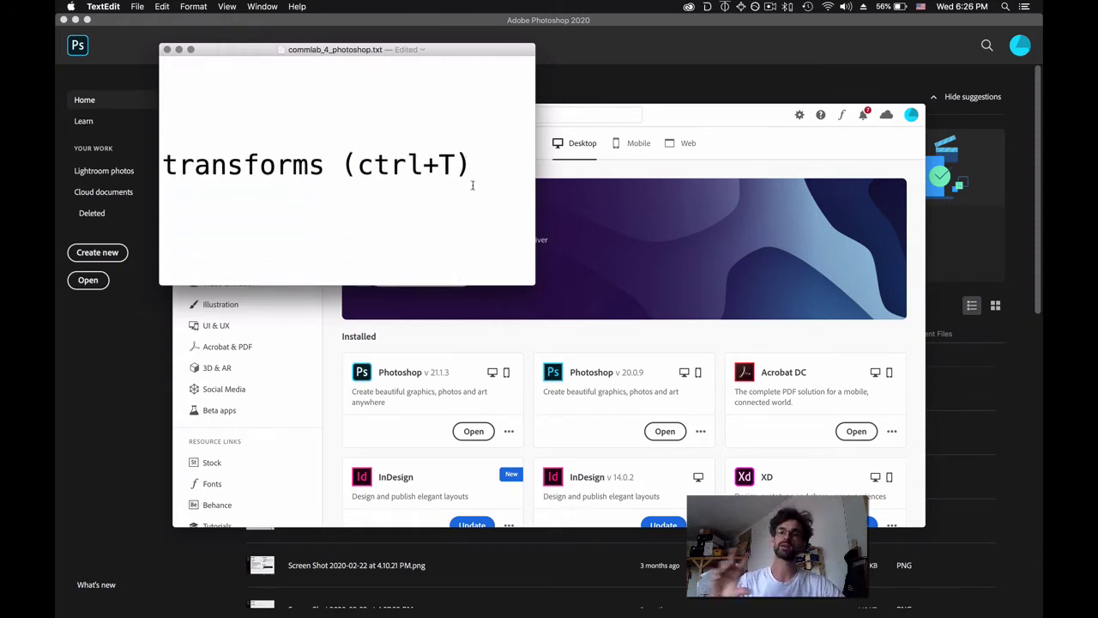
scroll(472, 184, "down", 5)
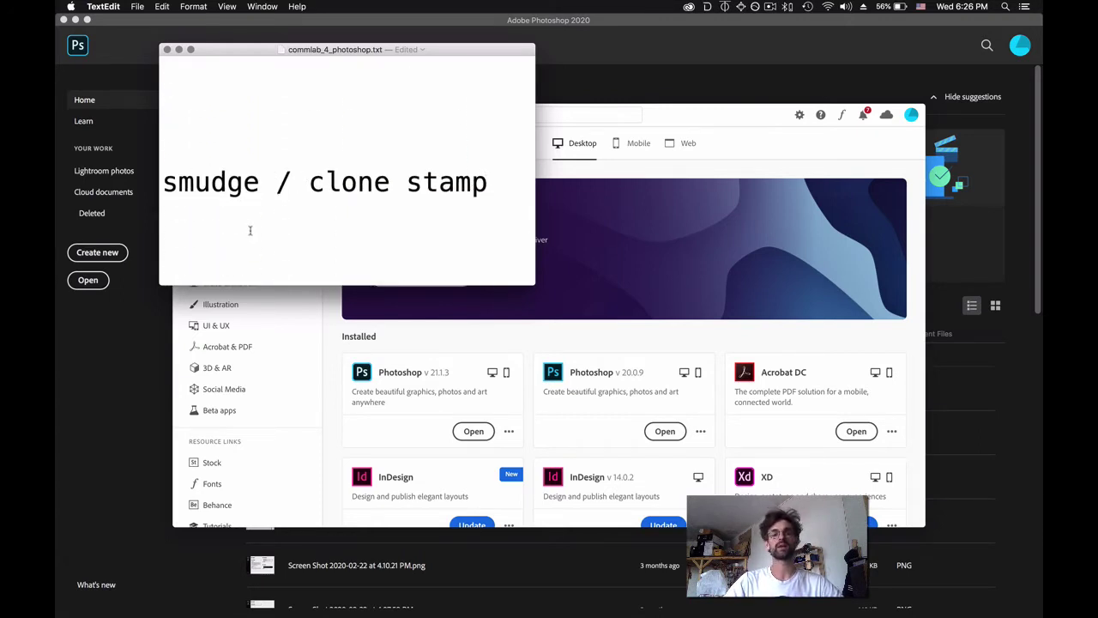
Save the text file commlab_4_photoshop.txt
type("r")
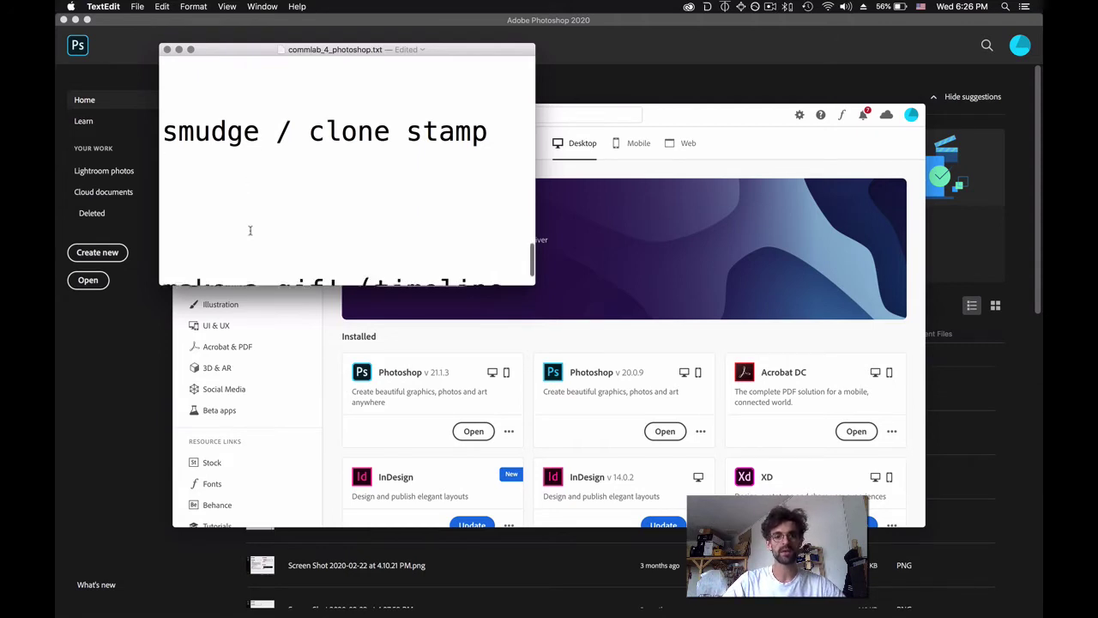
key("BackSpace")
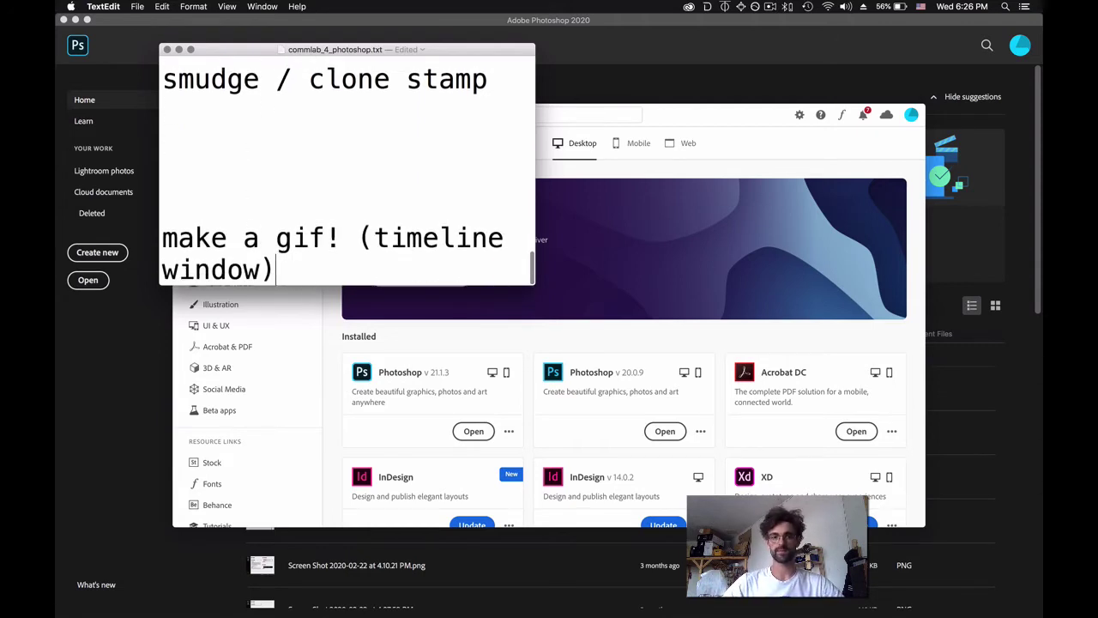
key("super+s")
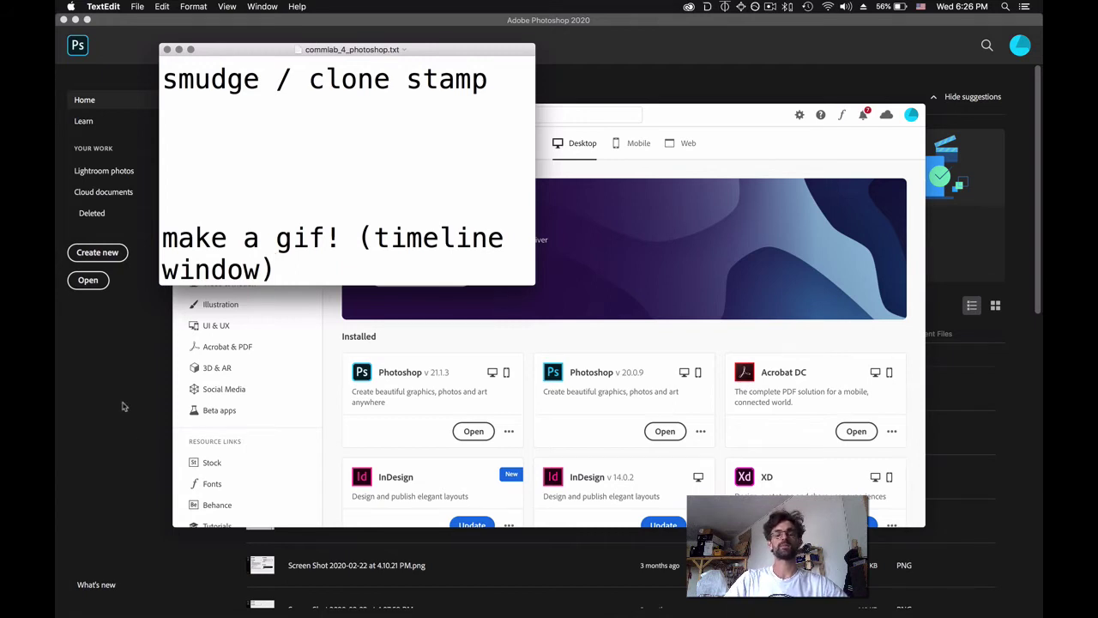
Switch to Creative Cloud and open Photoshop v 21.1.3
left_click(706, 125)
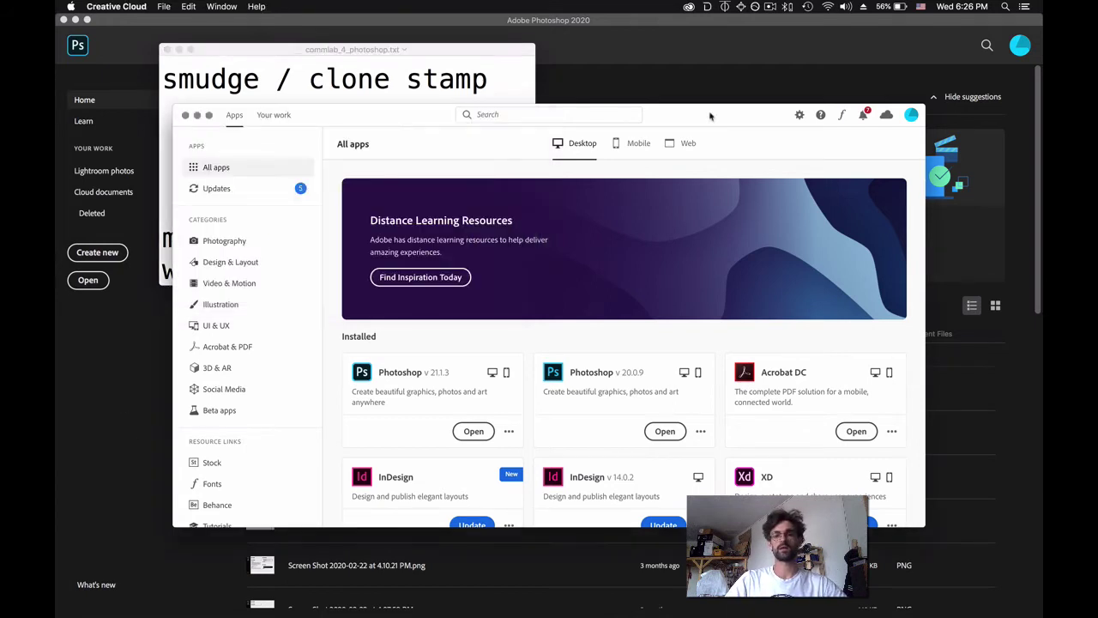
left_click(472, 431)
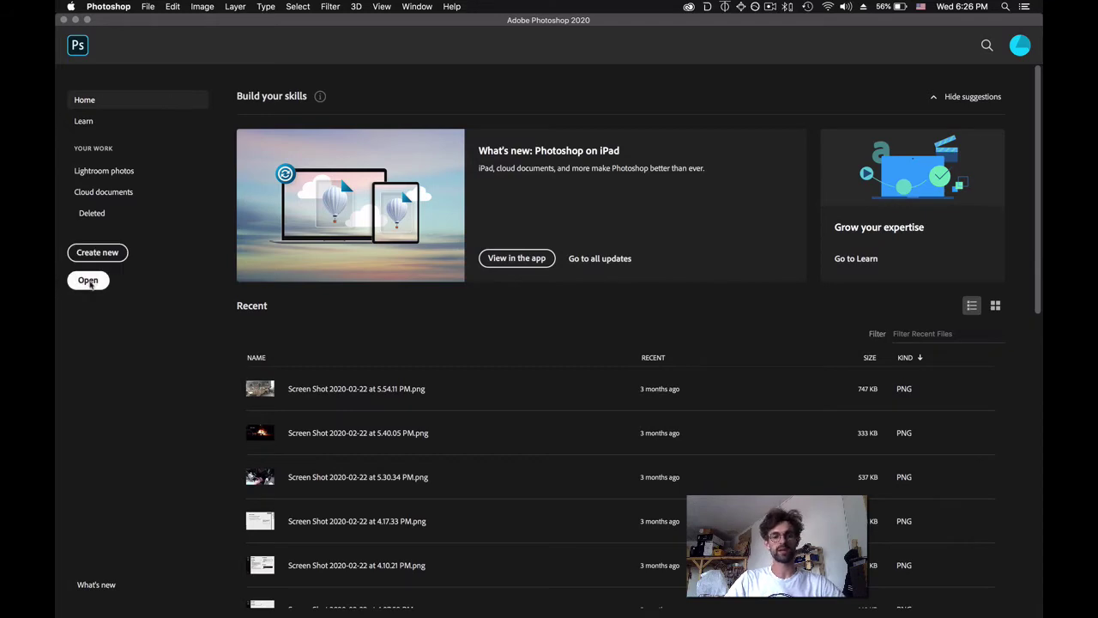
Preview amazon_rainforest.jpg and man_sitting.jpg in the Desktop folder, and open amazon_rainforest.jpg
left_click(88, 281)
scroll(589, 206, "down", 3)
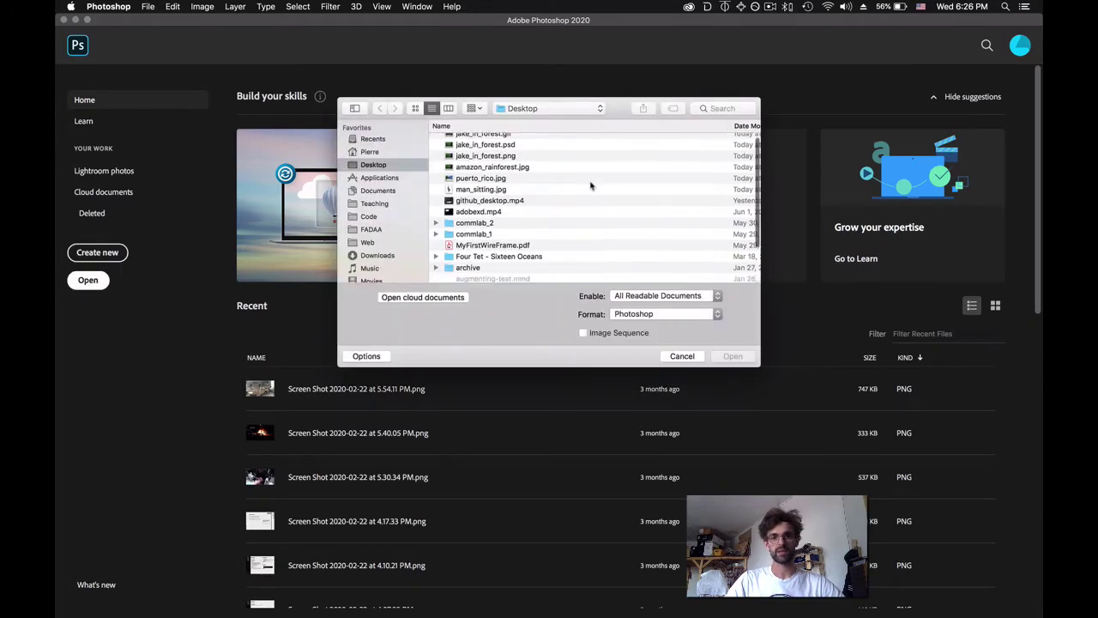
left_click(565, 147)
key("space")
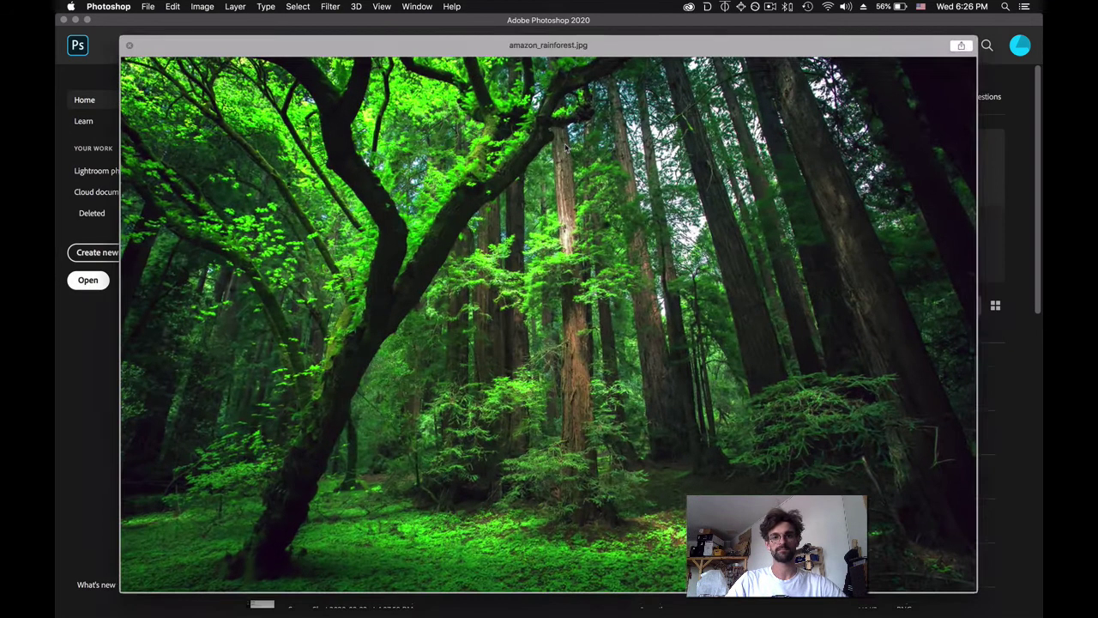
key("space")
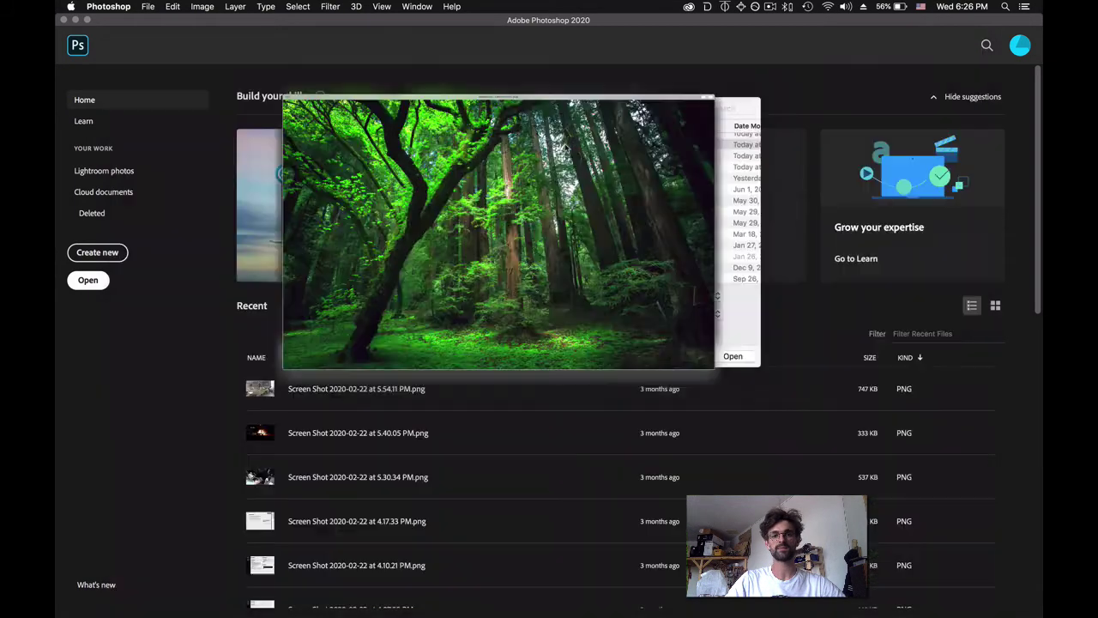
left_click(505, 167)
key("space")
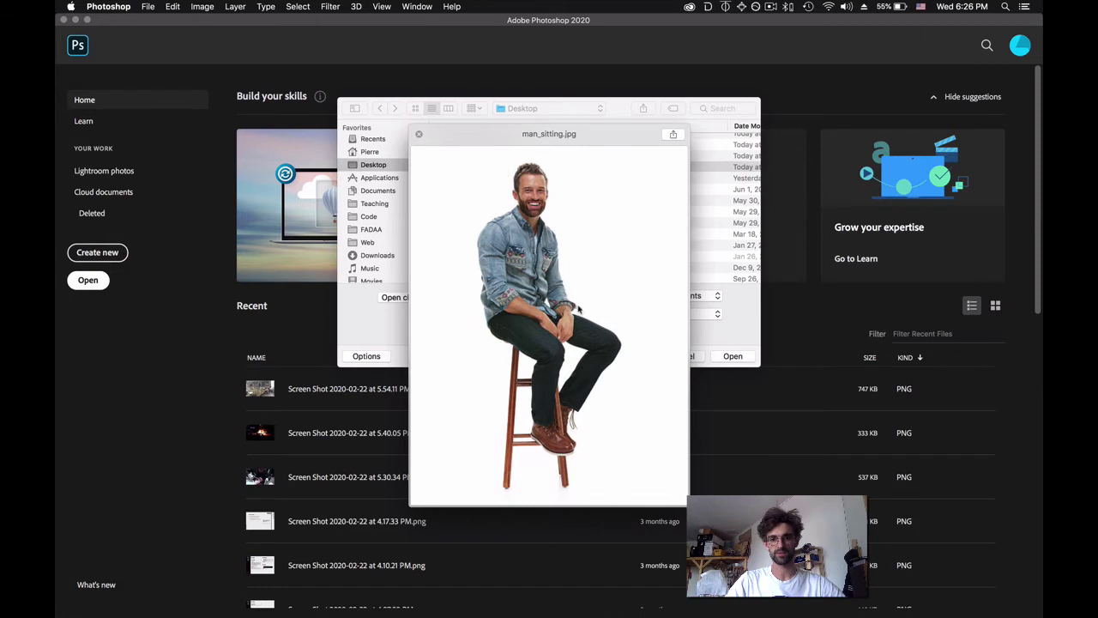
key("space")
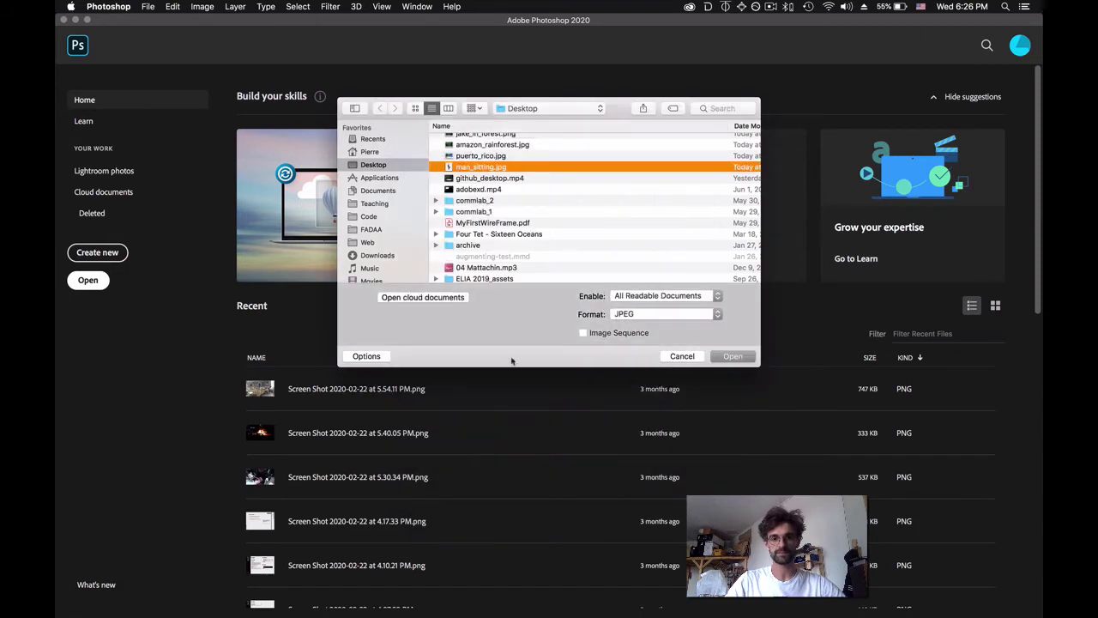
left_click(482, 145)
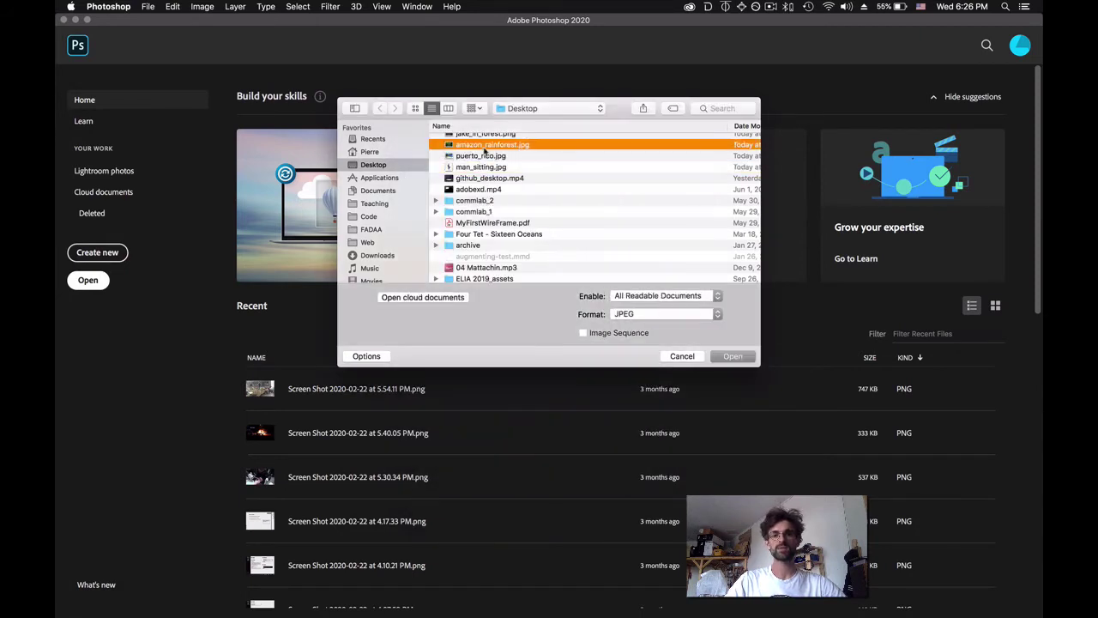
double_click(562, 147)
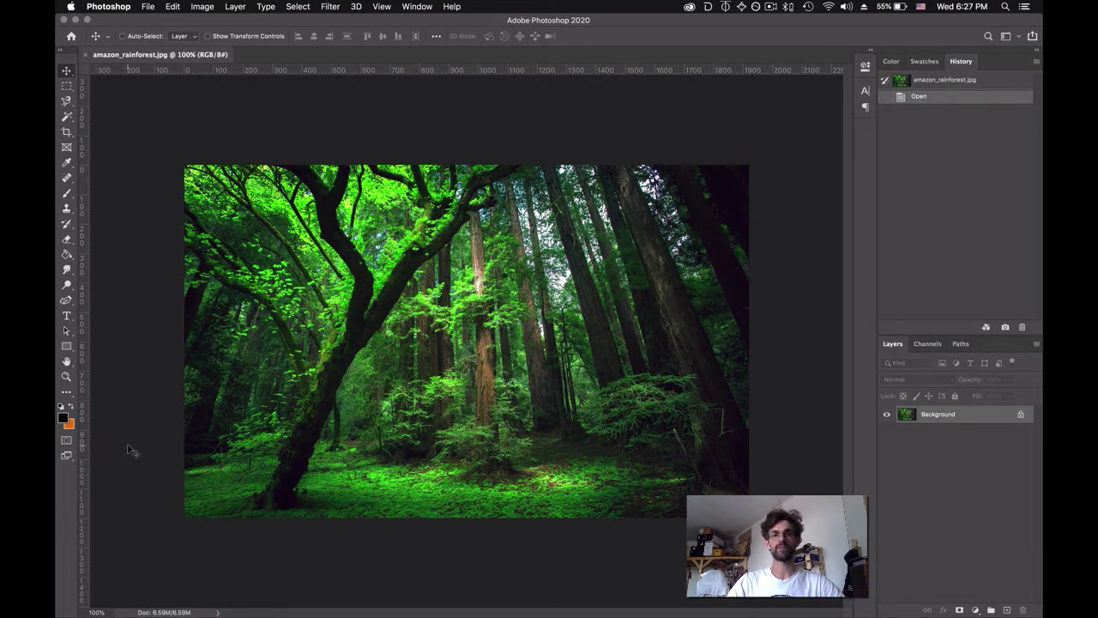
Apply the first listed workspace preset to the panel layout
left_click(416, 6)
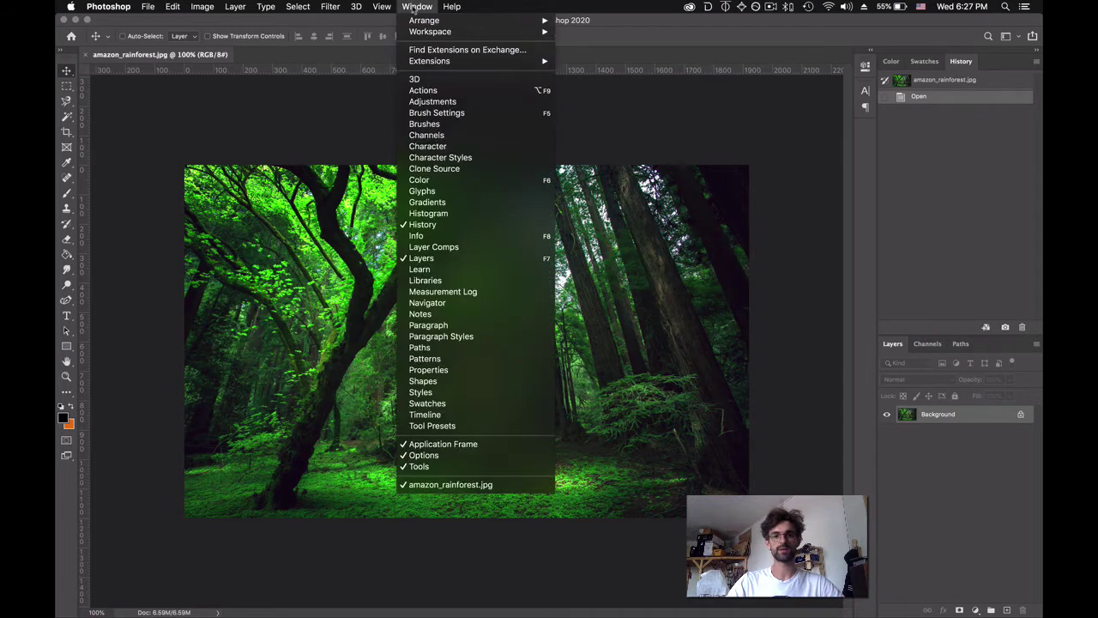
mouse_move(467, 32)
left_click(588, 32)
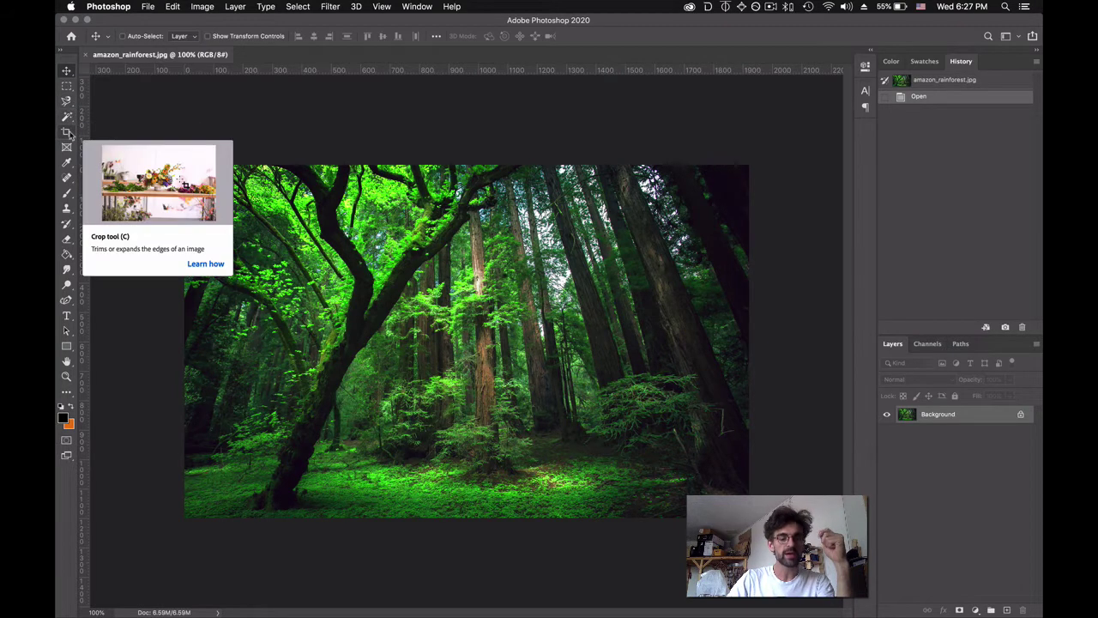
Change the marquee tool to the Elliptical Marquee Tool and the lasso tool to the Polygonal Lasso Tool
left_click(67, 86)
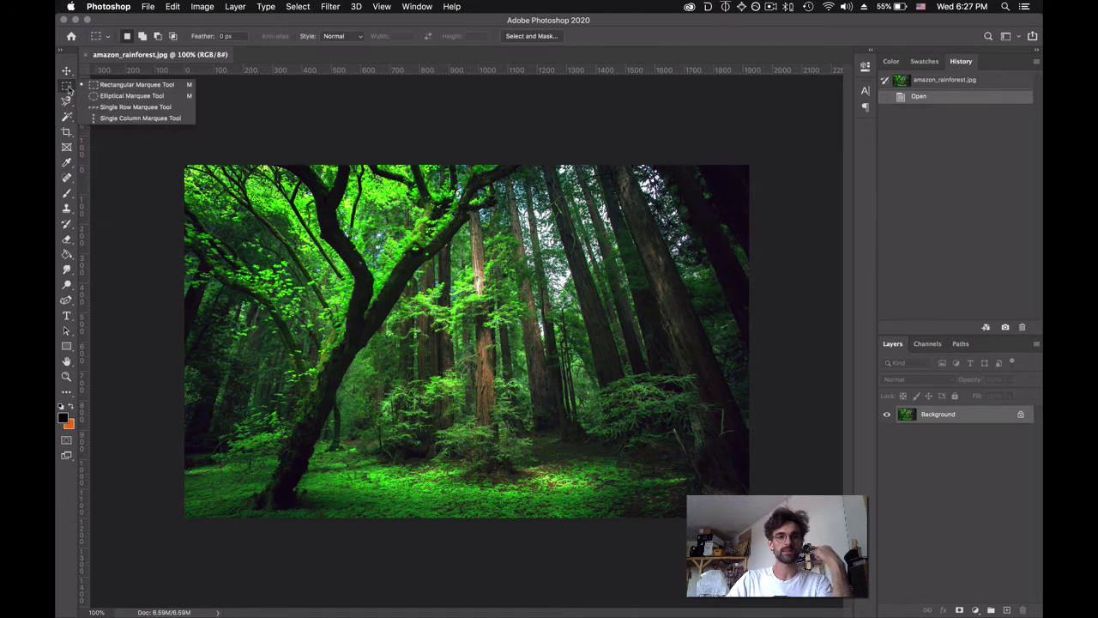
left_click(126, 96)
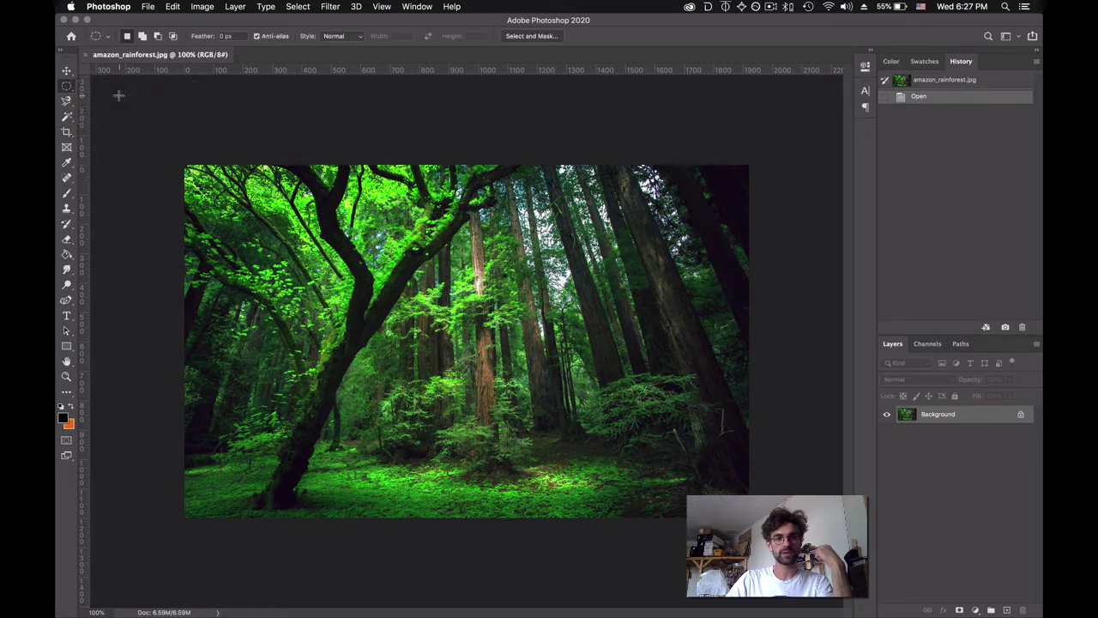
left_click(67, 101)
left_click(67, 101)
left_click(120, 111)
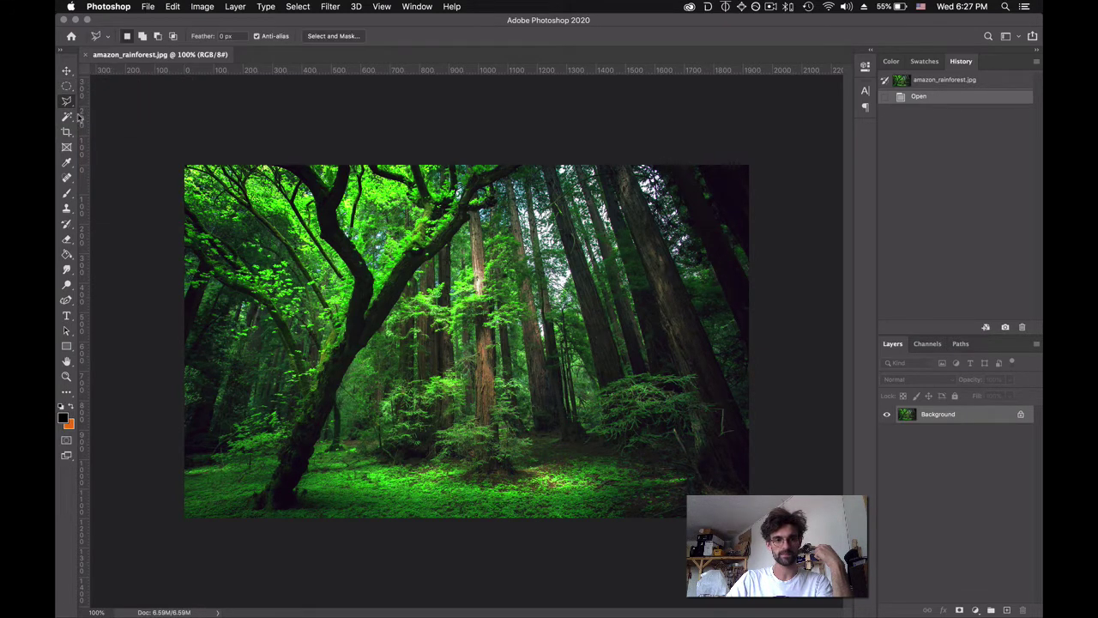
Examine the options of the Move, Eyedropper, Smudge, Eraser and History Brush tools one after another
left_click(67, 70)
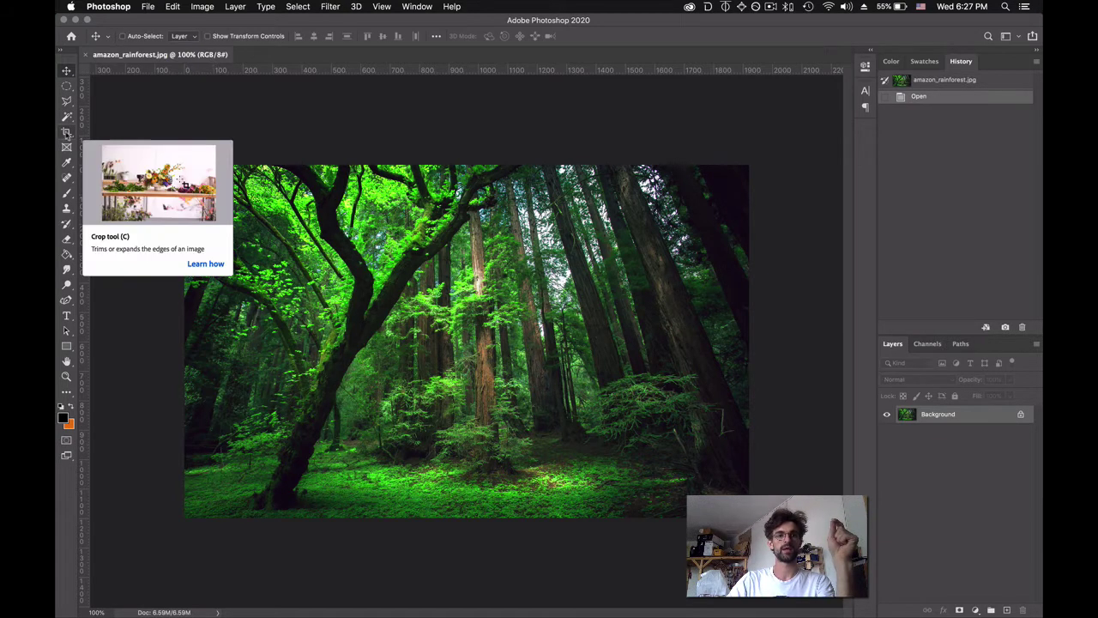
left_click(67, 163)
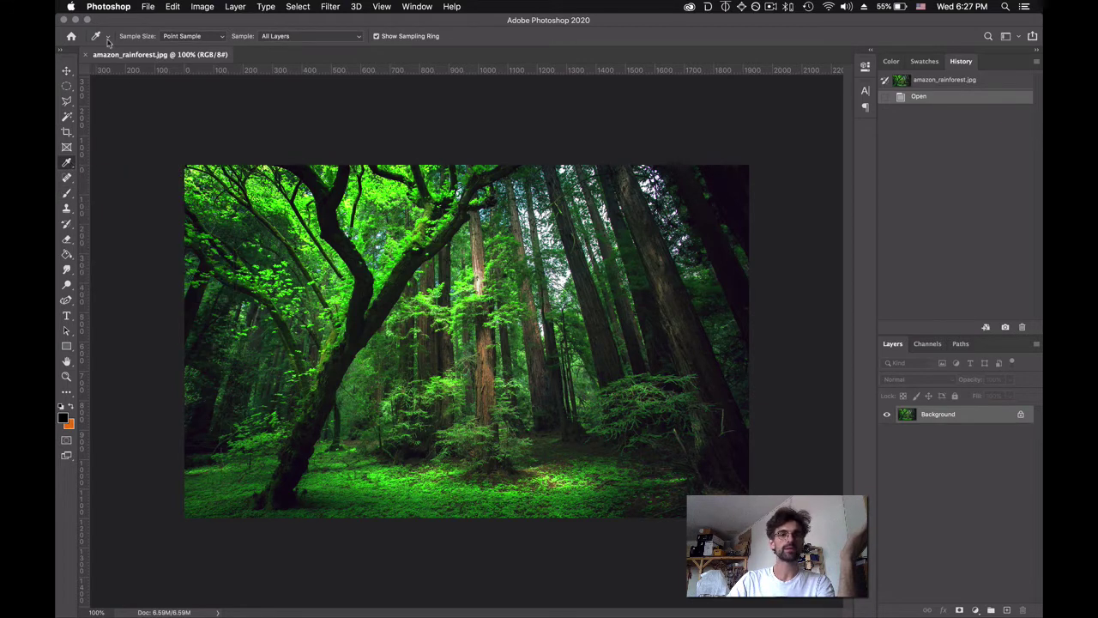
left_click(65, 269)
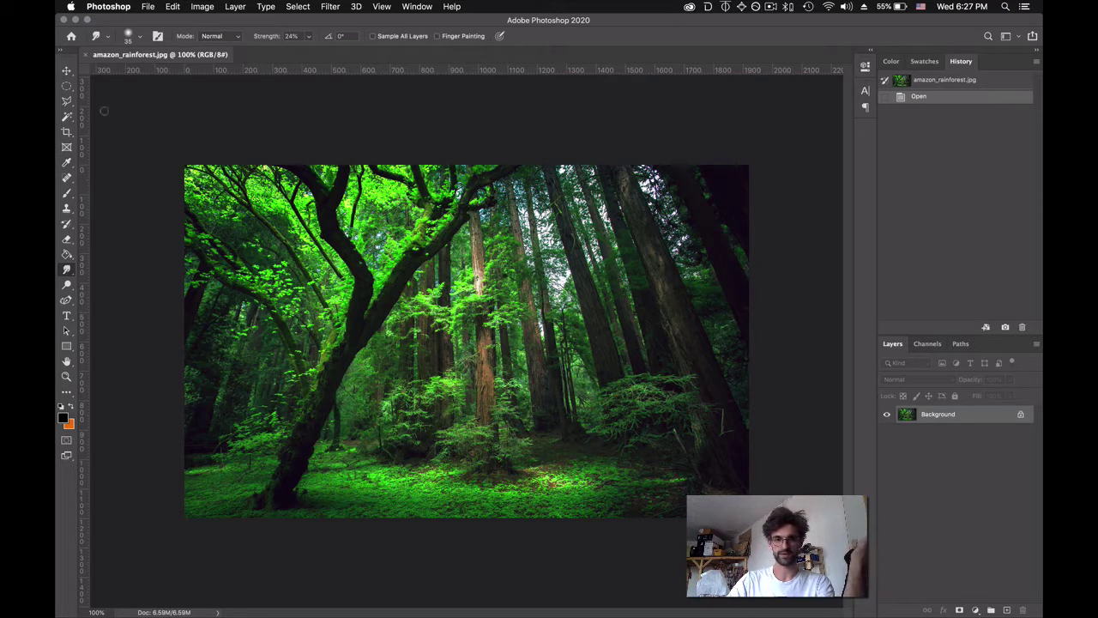
left_click(66, 239)
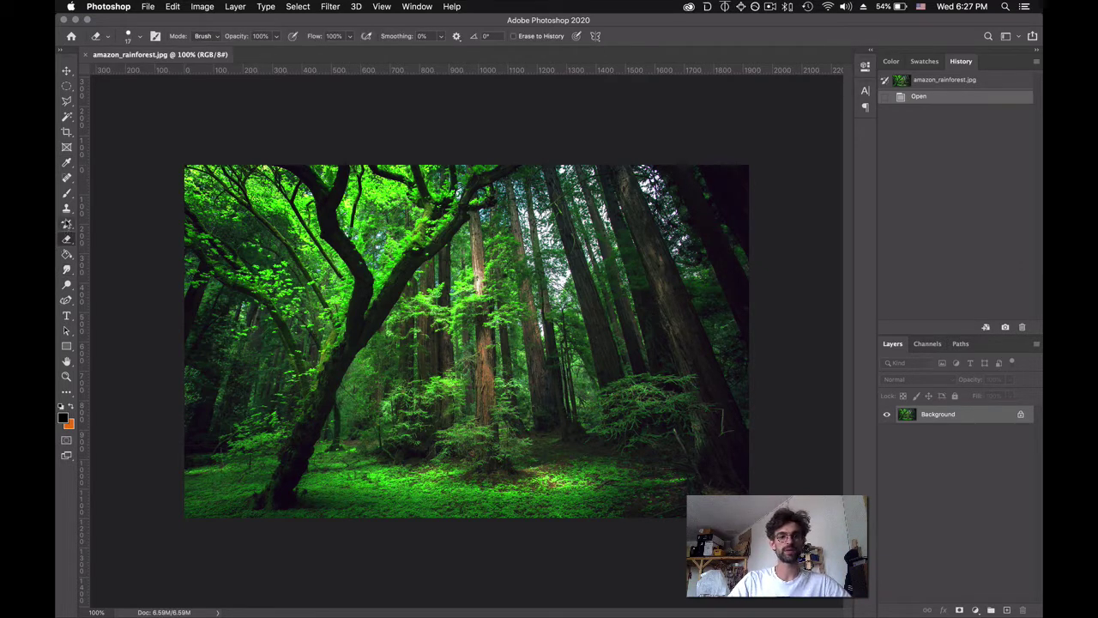
left_click(66, 224)
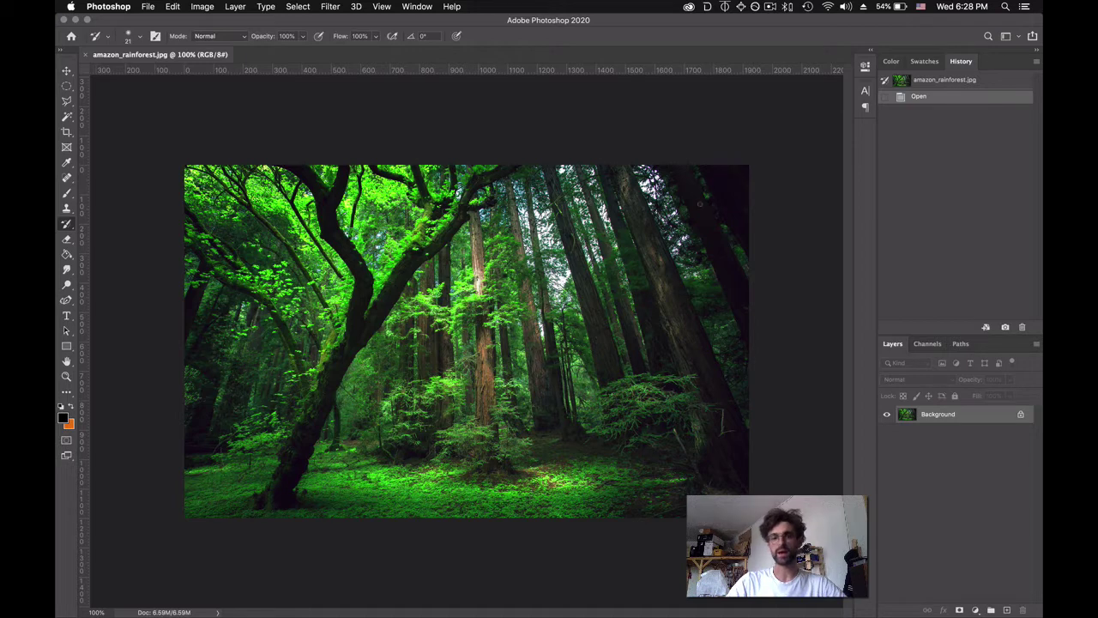
Paint a long looping black Brush stroke across the forest image, and revert to the opened state in the history
left_click(67, 192)
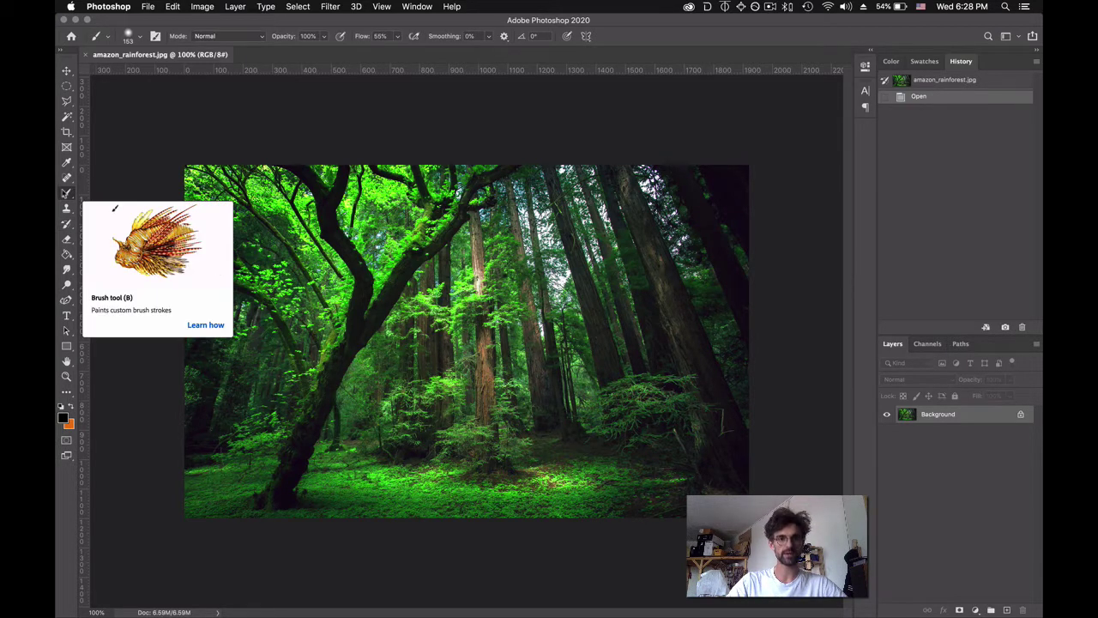
mouse_move(519, 225)
left_mouse_down()
mouse_move(429, 246)
mouse_move(421, 403)
mouse_move(258, 180)
mouse_move(650, 295)
mouse_move(196, 387)
mouse_move(754, 424)
mouse_move(743, 423)
left_mouse_up()
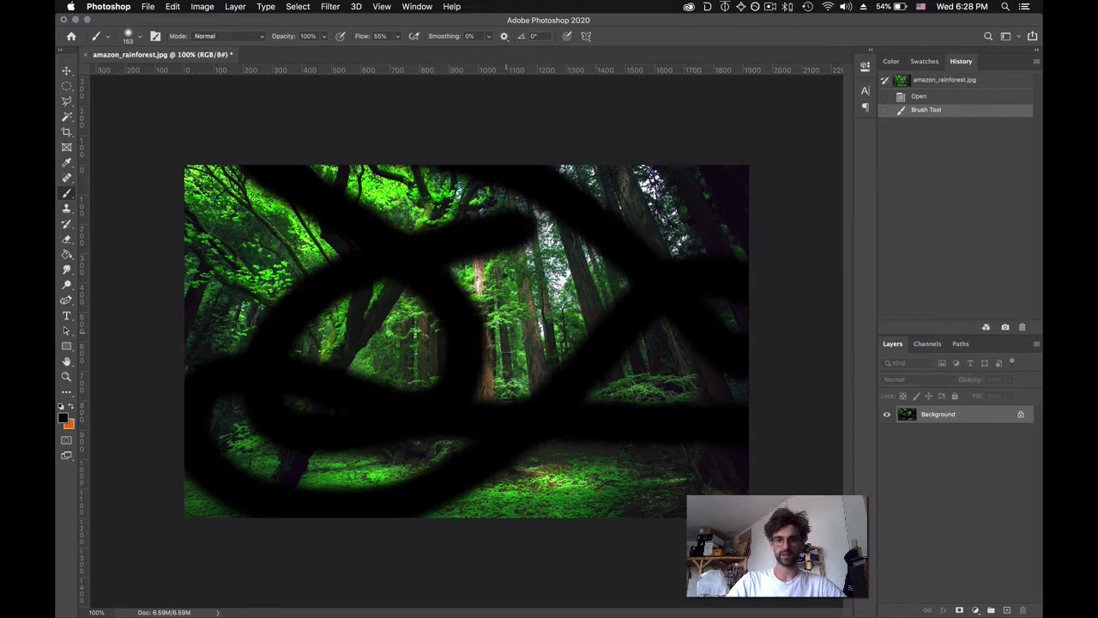
left_click(917, 97)
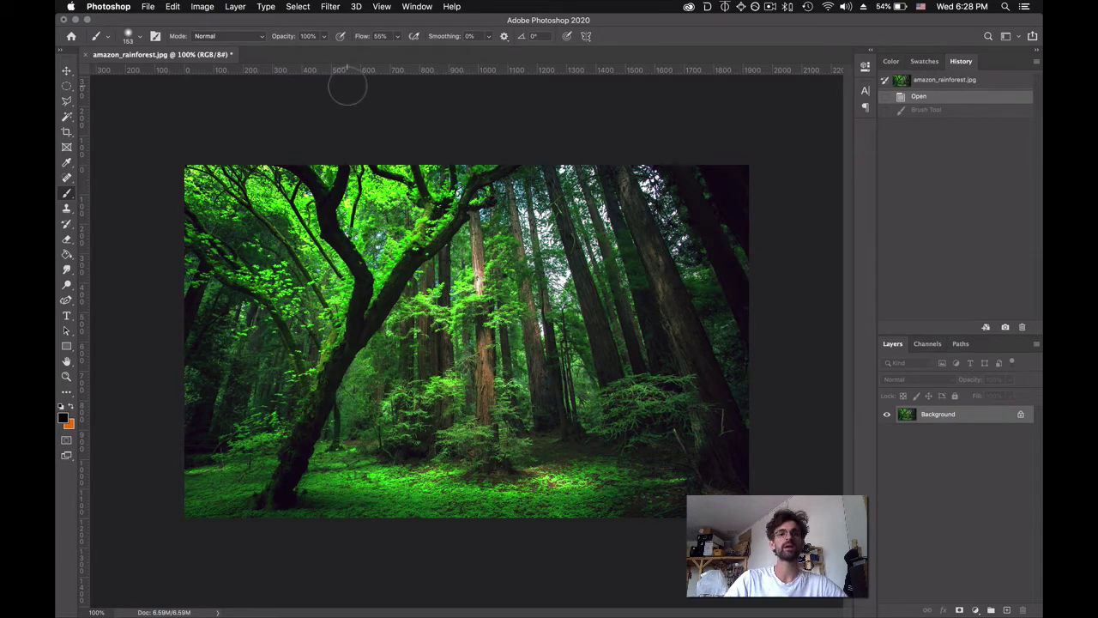
Open man_sitting.jpg from the Desktop as a second document alongside the rainforest image
left_click(148, 6)
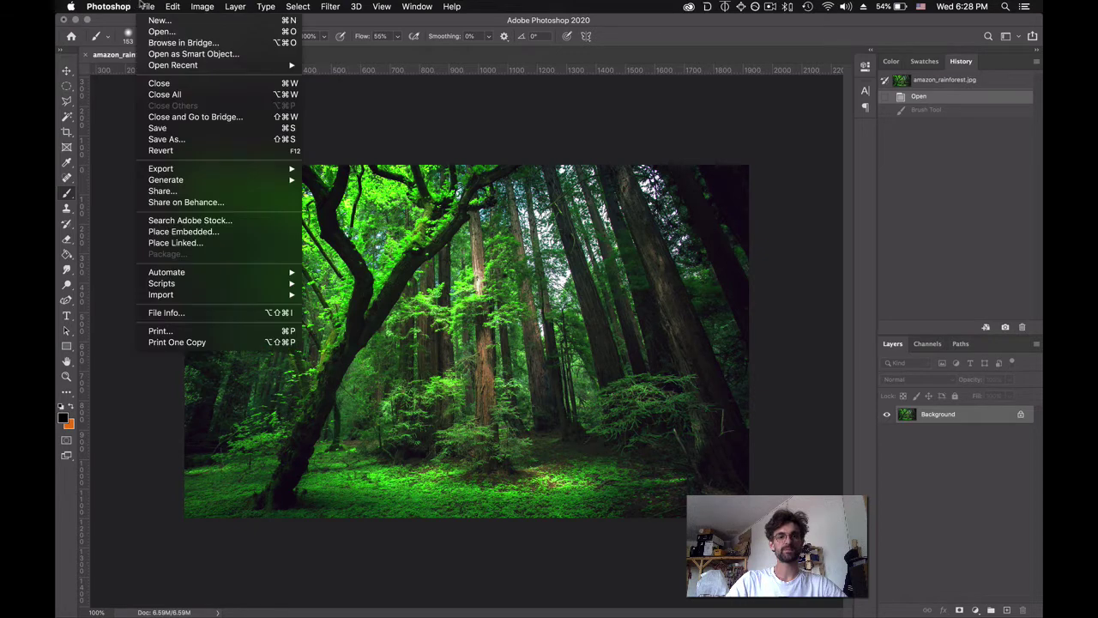
left_click(152, 31)
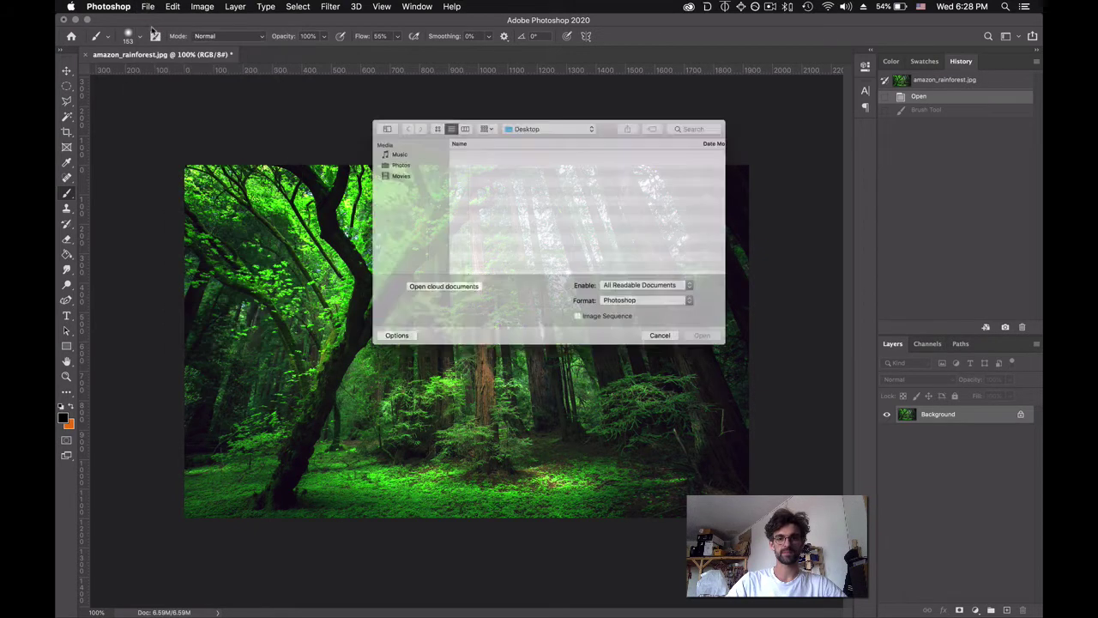
scroll(485, 223, "down", 1)
left_click(512, 187)
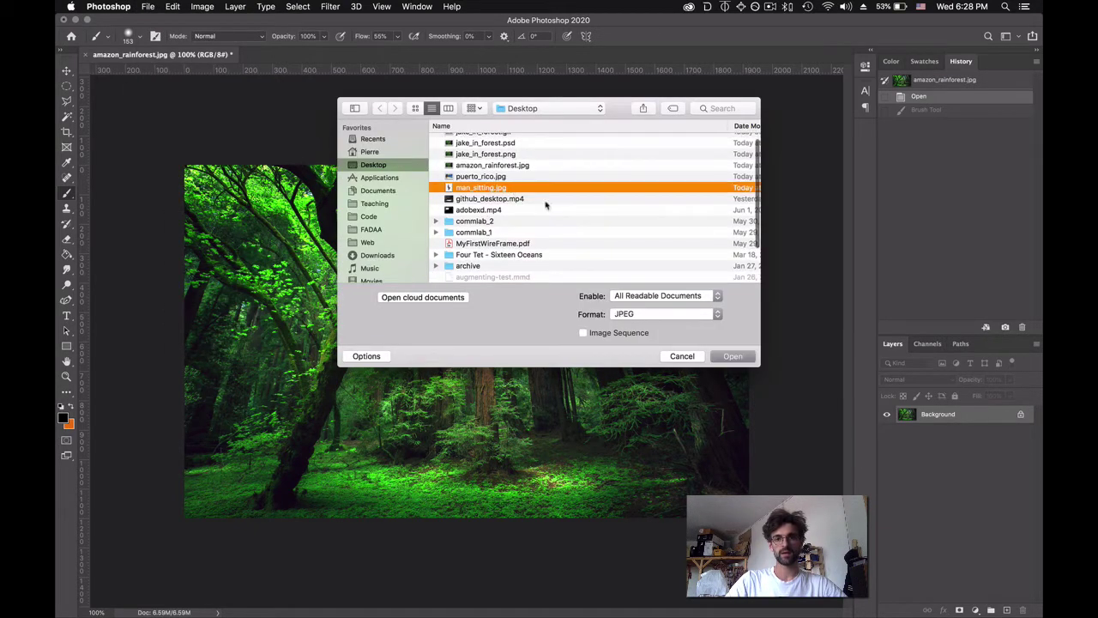
left_click(732, 356)
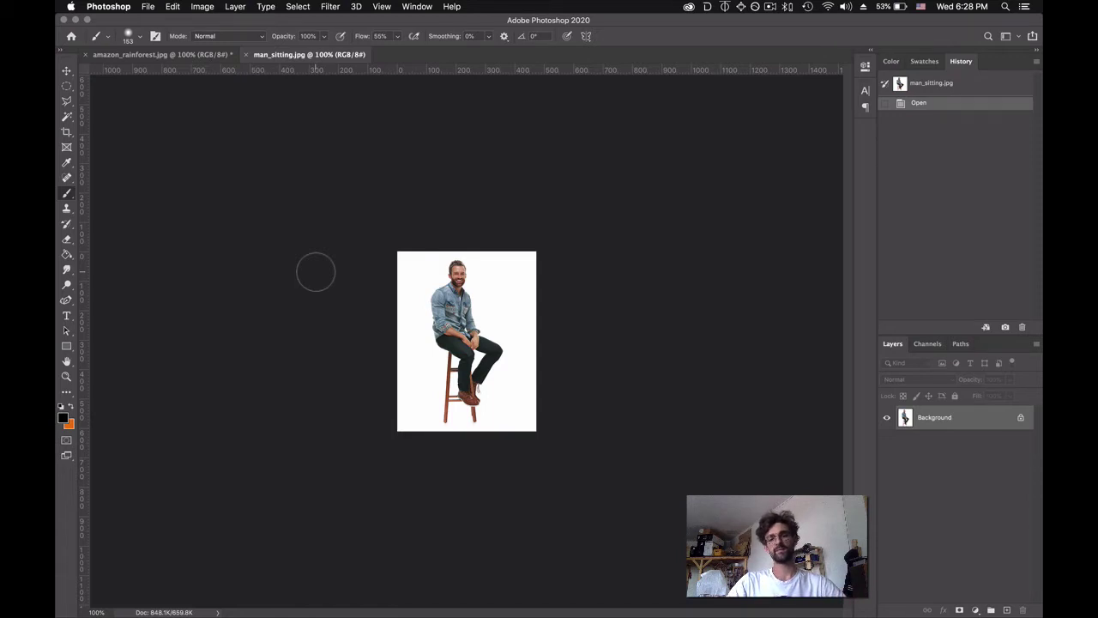
left_click(159, 54)
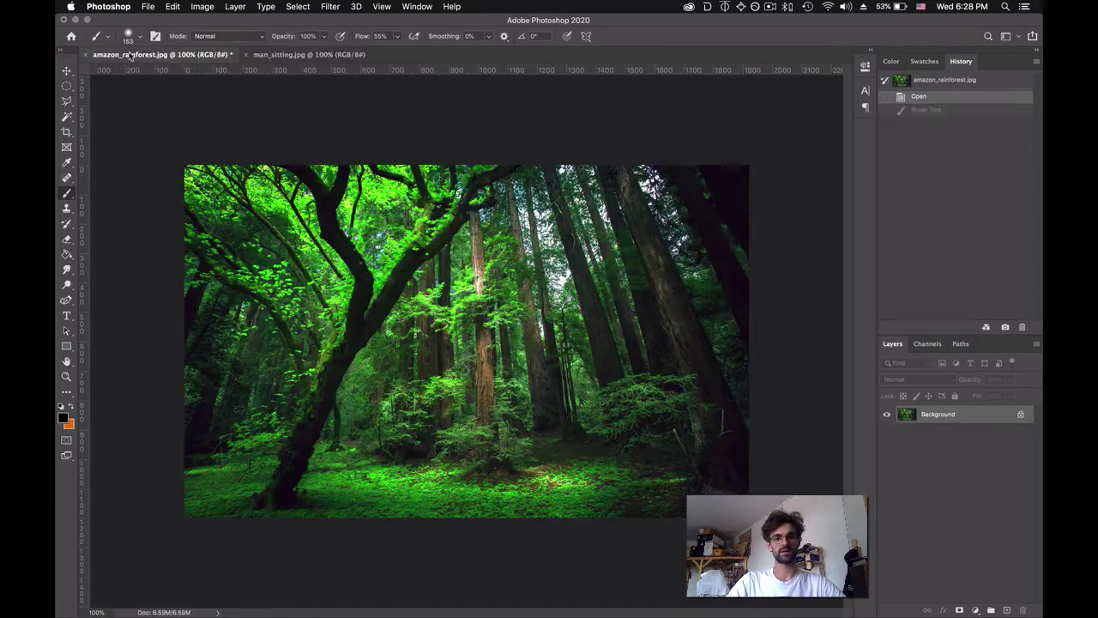
left_click(281, 54)
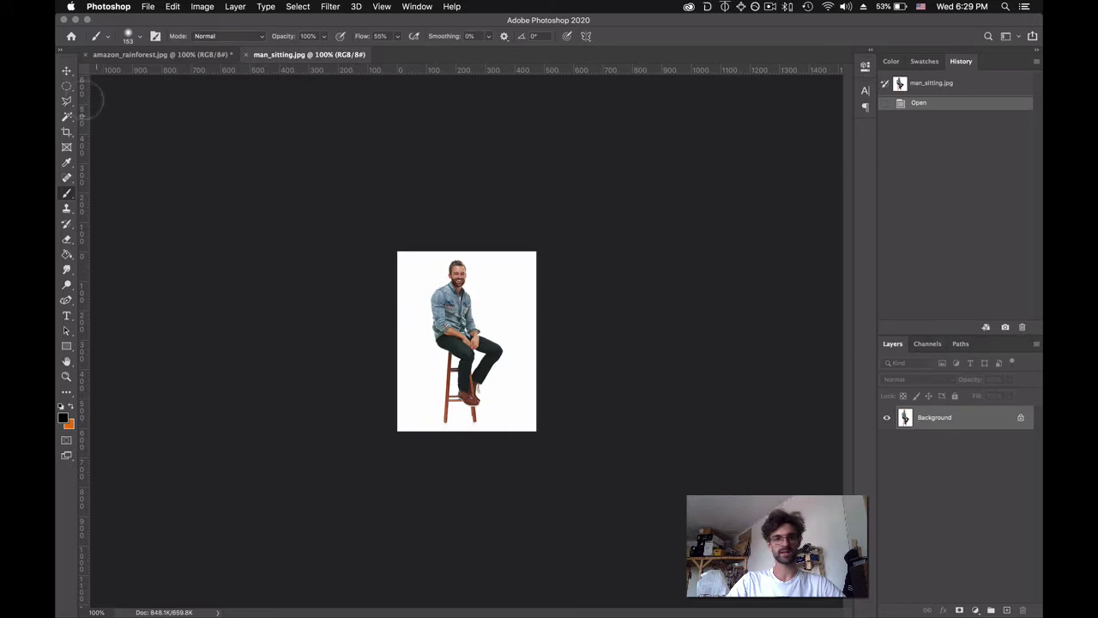
Select the entire man_sitting.jpg image with the Rectangular Marquee Tool and copy it
left_click(66, 87)
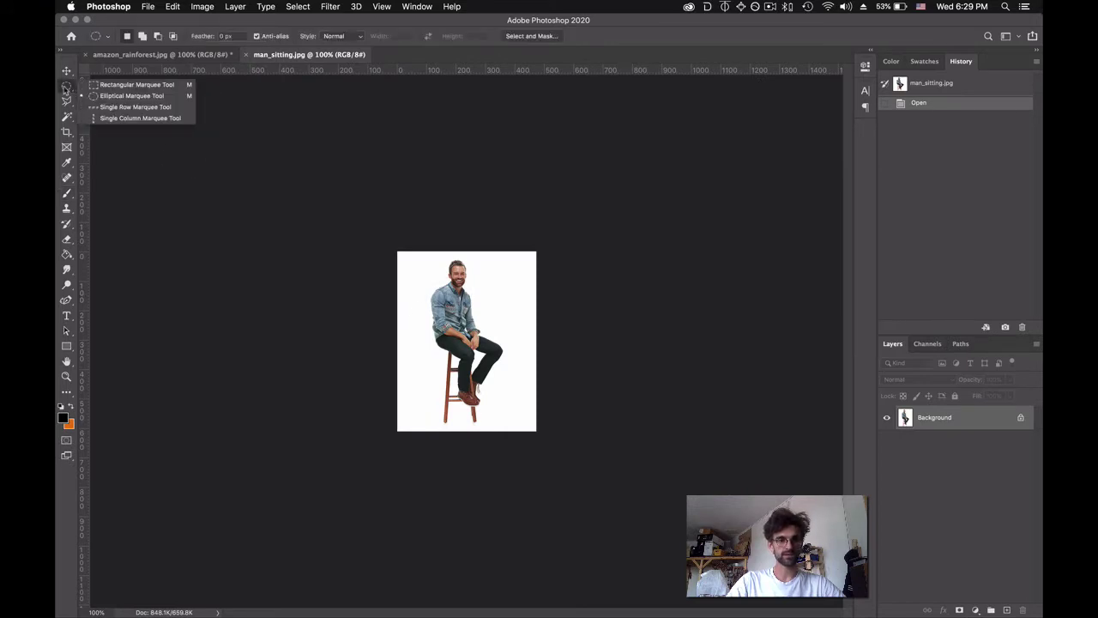
left_click(120, 82)
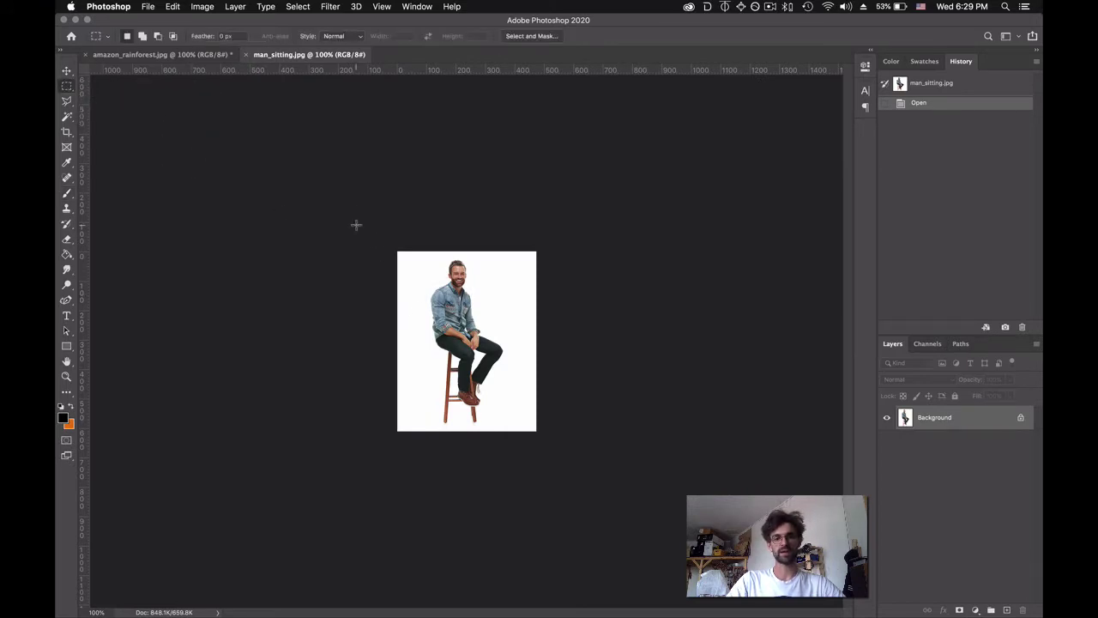
left_click(66, 86)
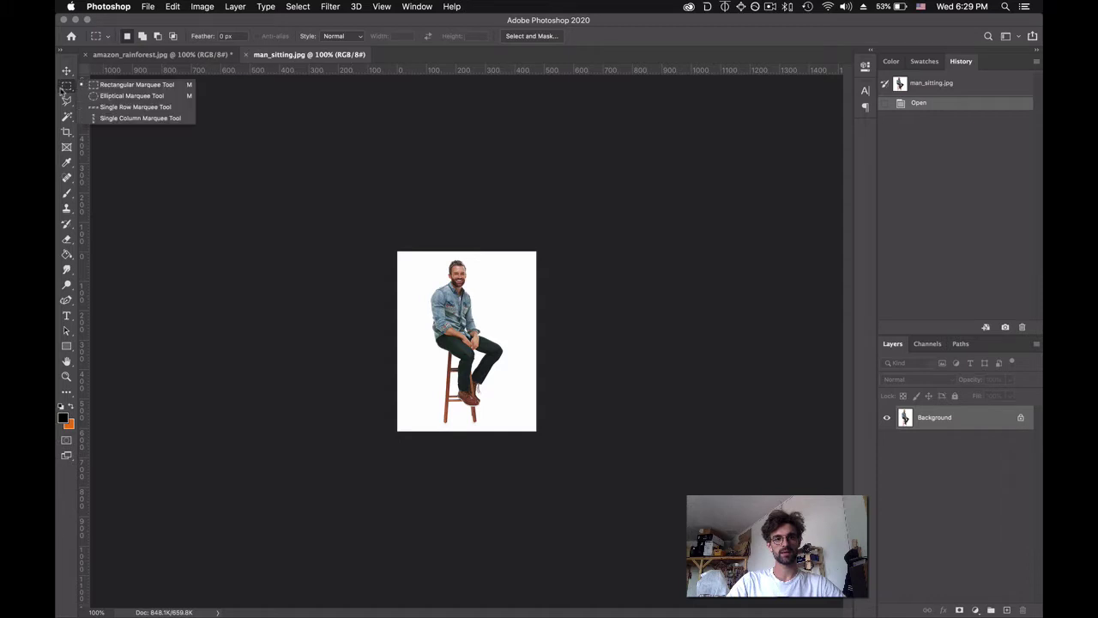
left_click(140, 89)
left_click_drag(397, 256, 590, 467)
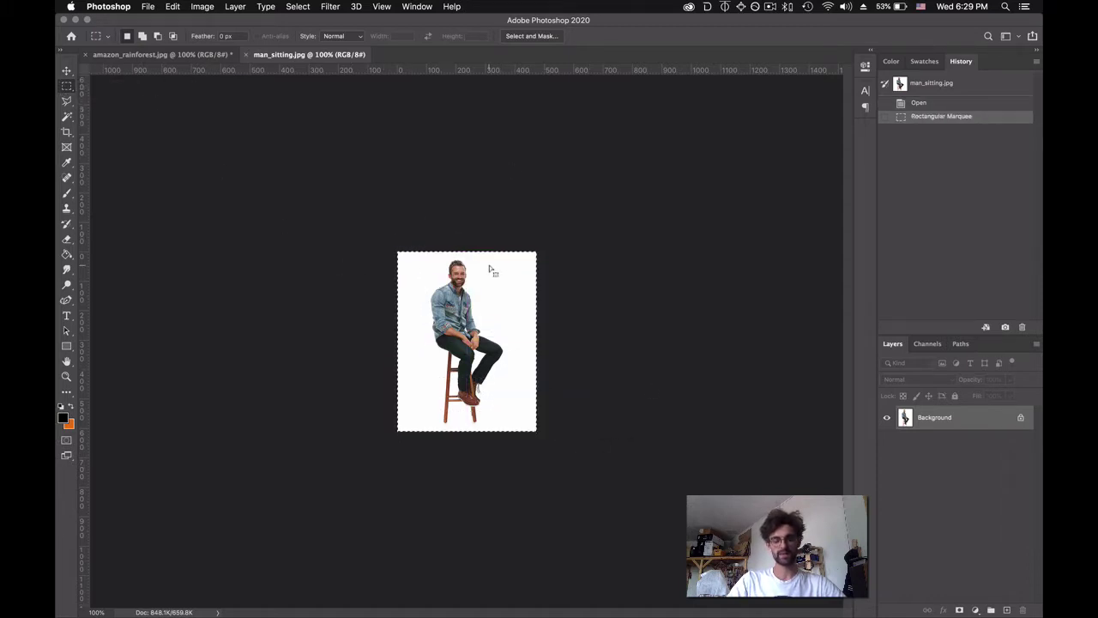
left_click(183, 6)
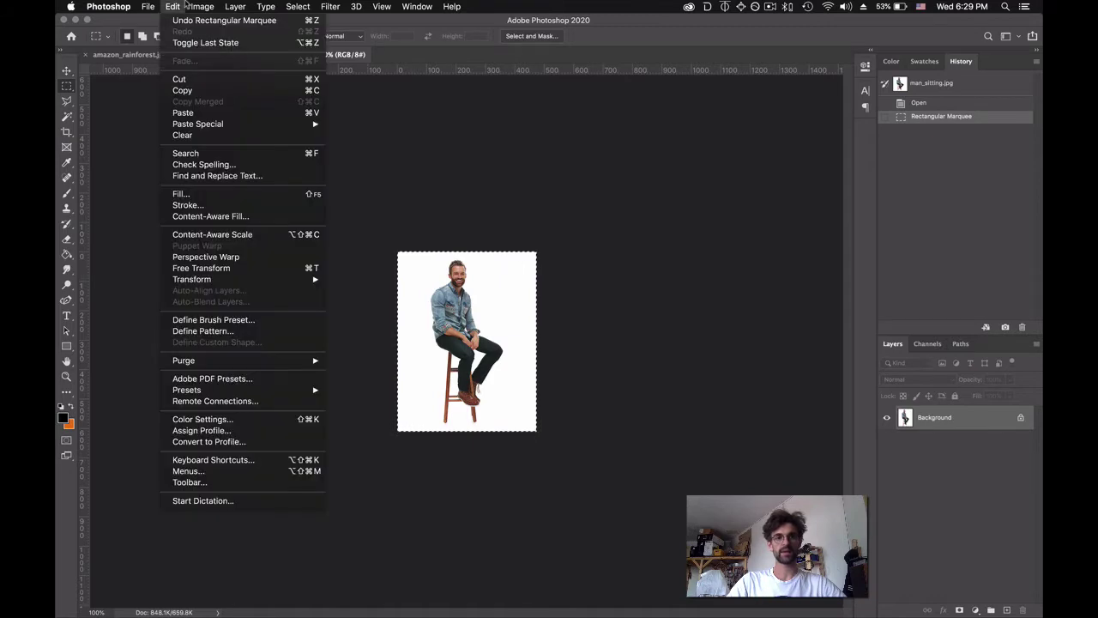
left_click(175, 88)
Paste the copied man picture into amazon_rainforest.jpg as a new layer
left_click(160, 55)
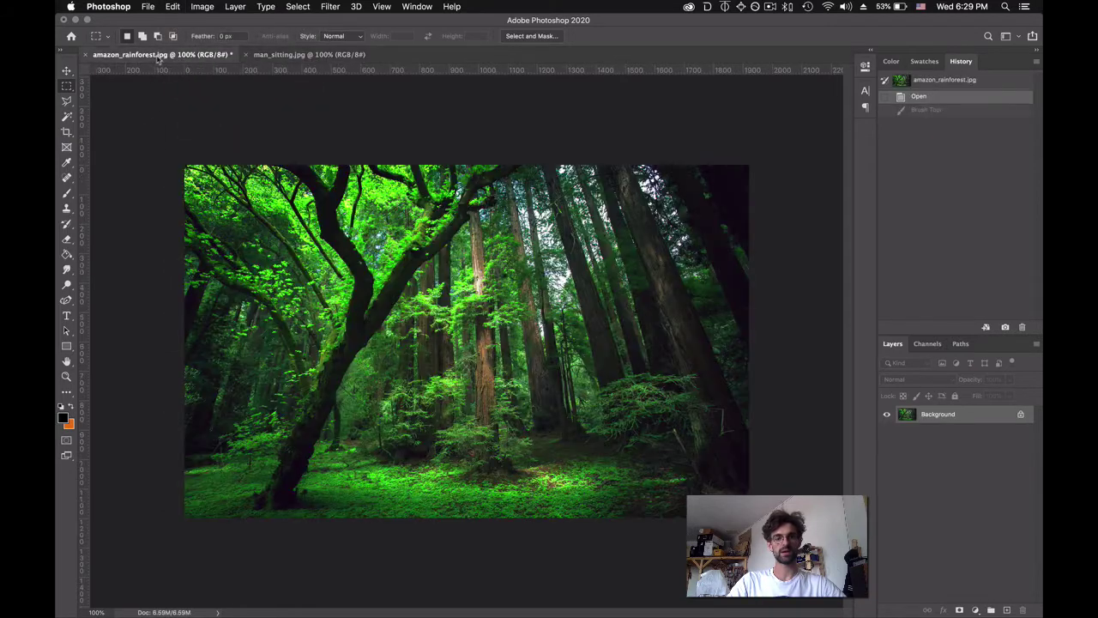
left_click(175, 6)
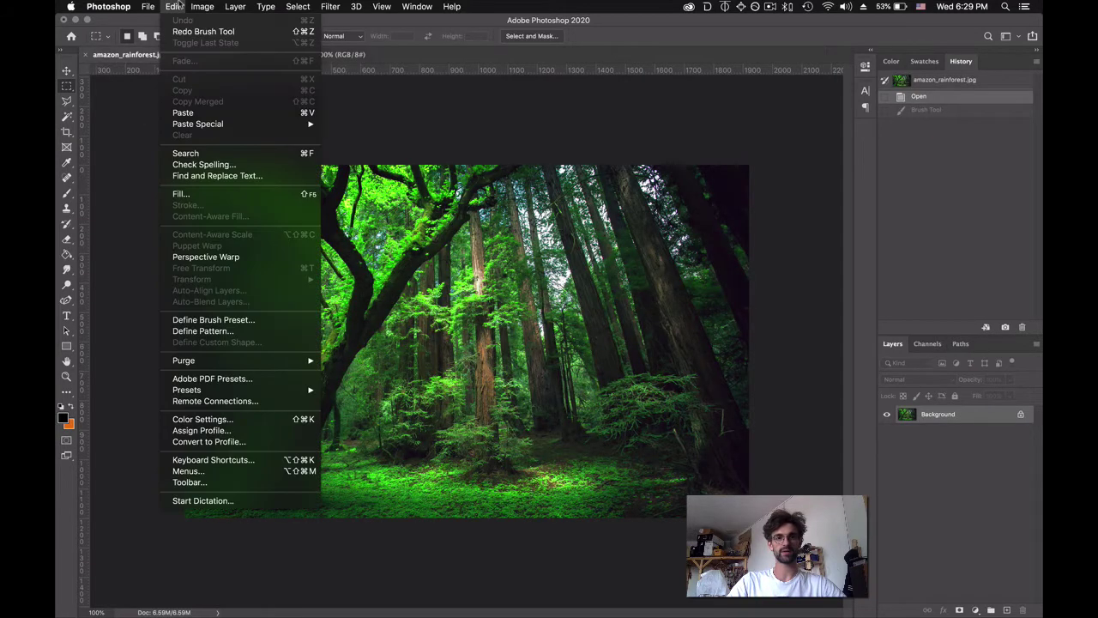
left_click(190, 113)
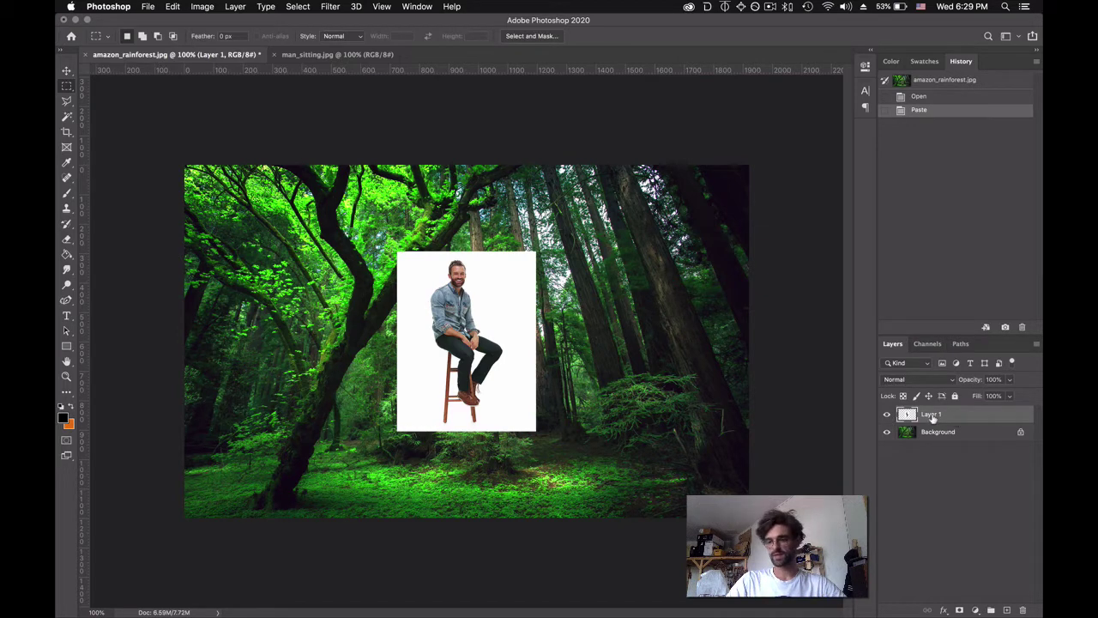
Rename the pasted layer to the sitting man's first name
double_click(933, 415)
key("BackSpace")
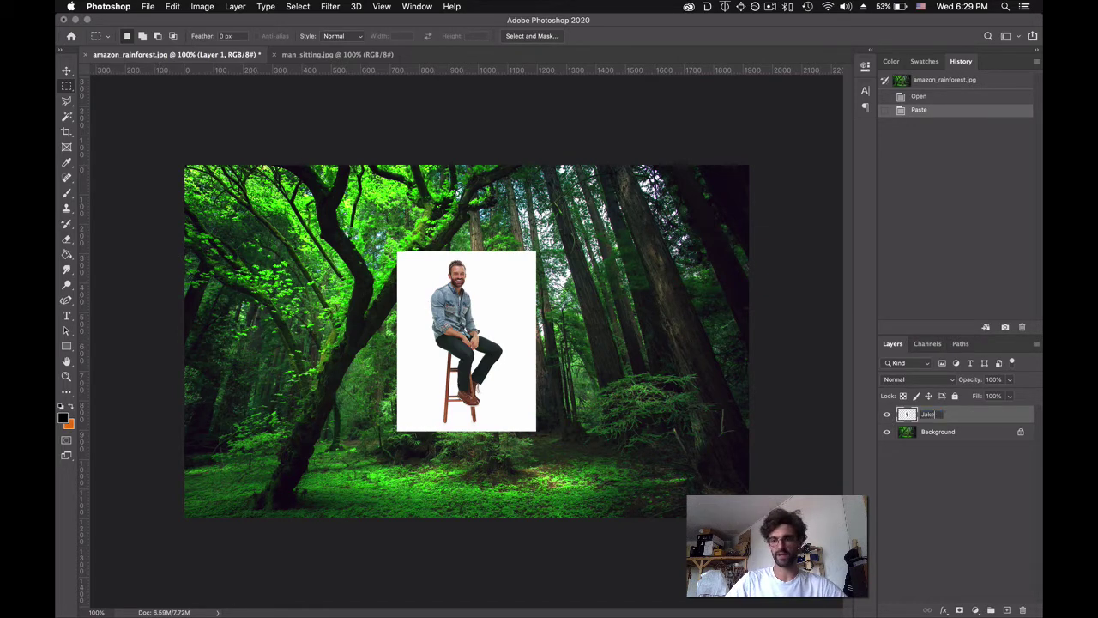
key("Return")
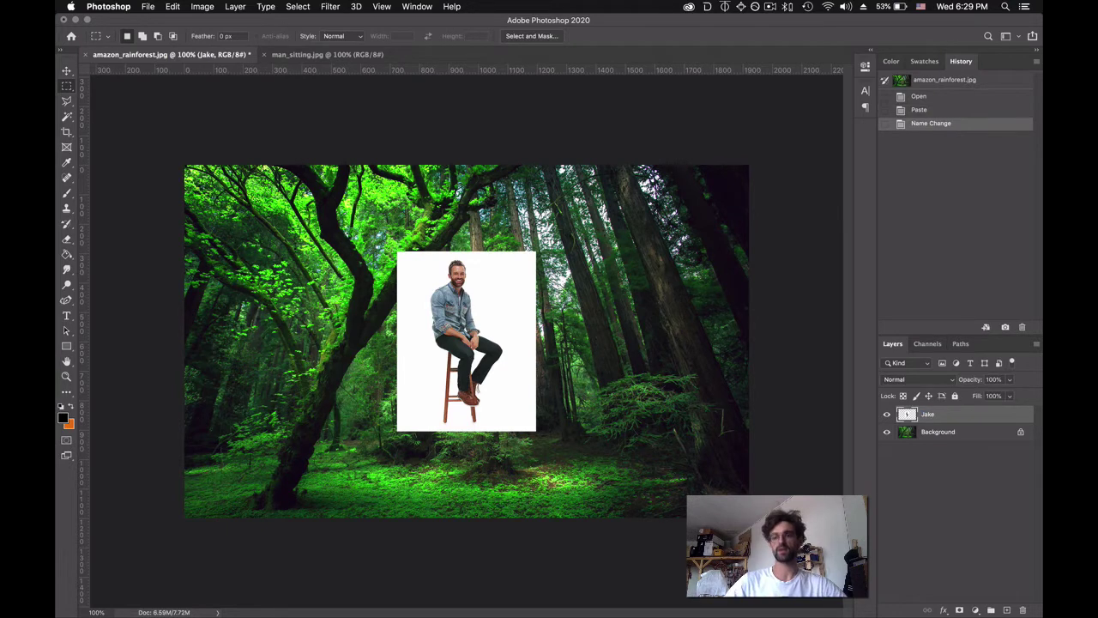
Hide and show the man's layer twice to compare the image with and without it
left_click(887, 415)
left_click(886, 415)
left_click(887, 415)
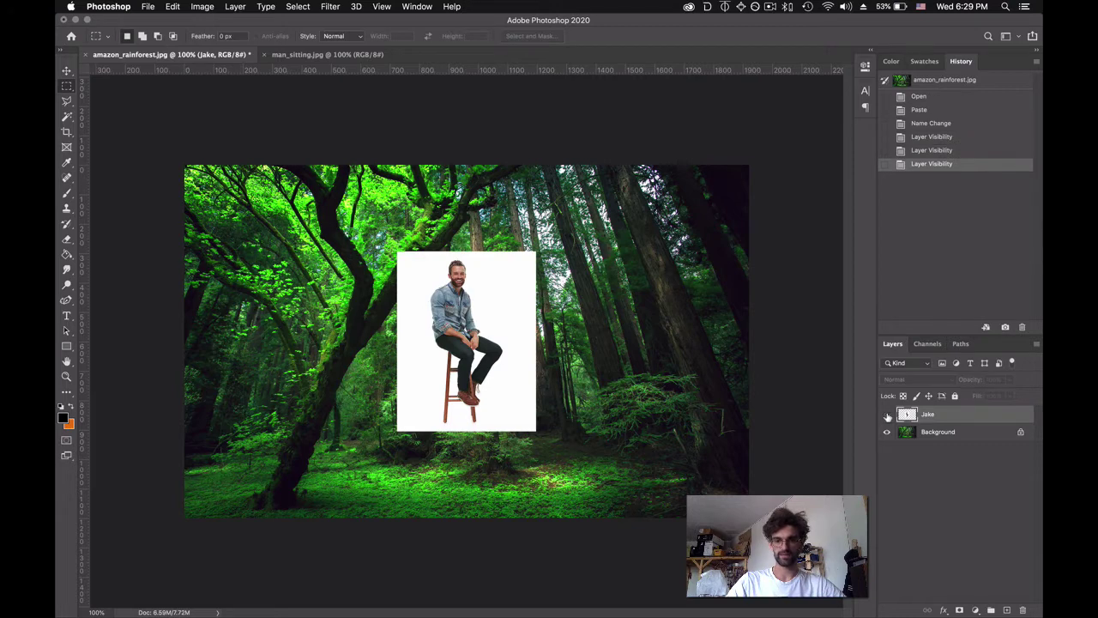
left_click(887, 415)
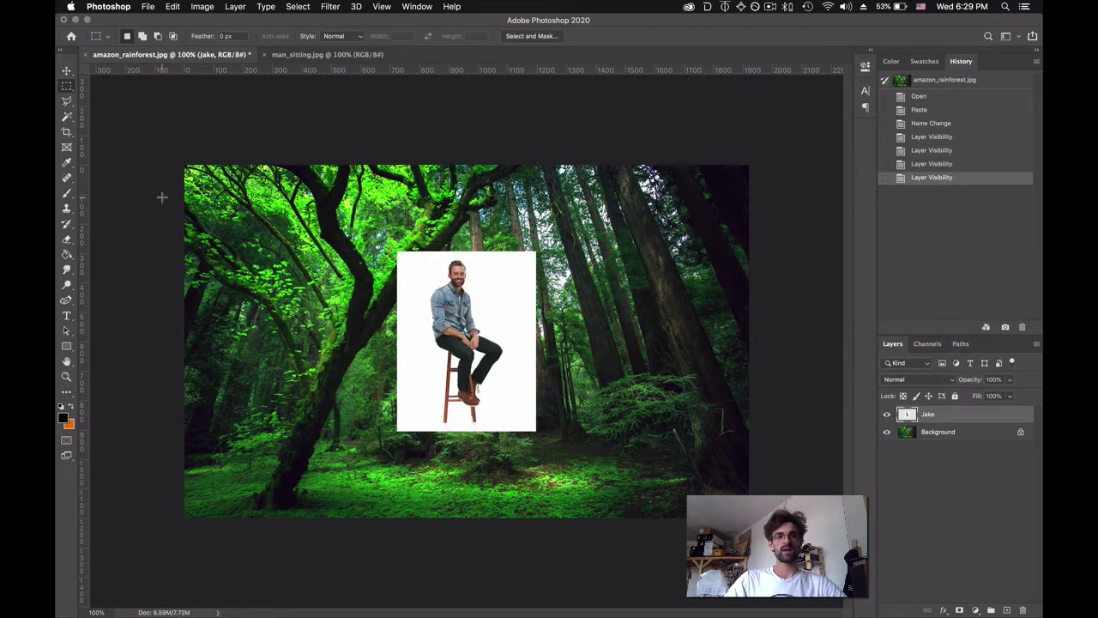
Paint a long black Brush stroke across the man's layer, and revert to the history state before the painting
left_click(67, 193)
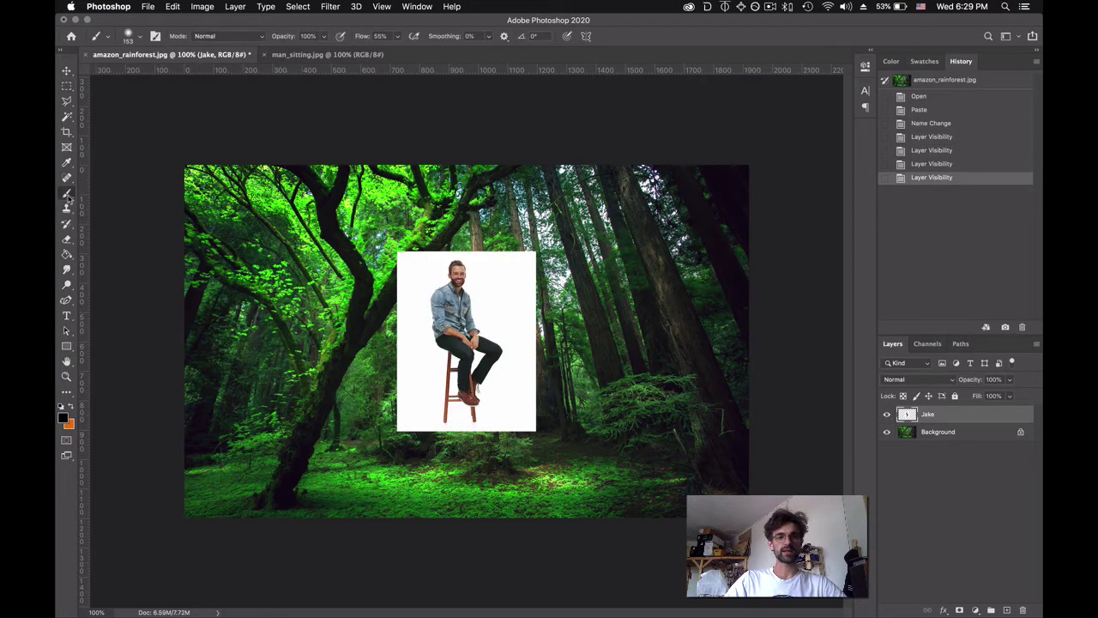
left_click_drag(485, 184, 291, 358)
mouse_move(222, 357)
left_mouse_down()
mouse_move(564, 403)
mouse_move(758, 357)
left_mouse_up()
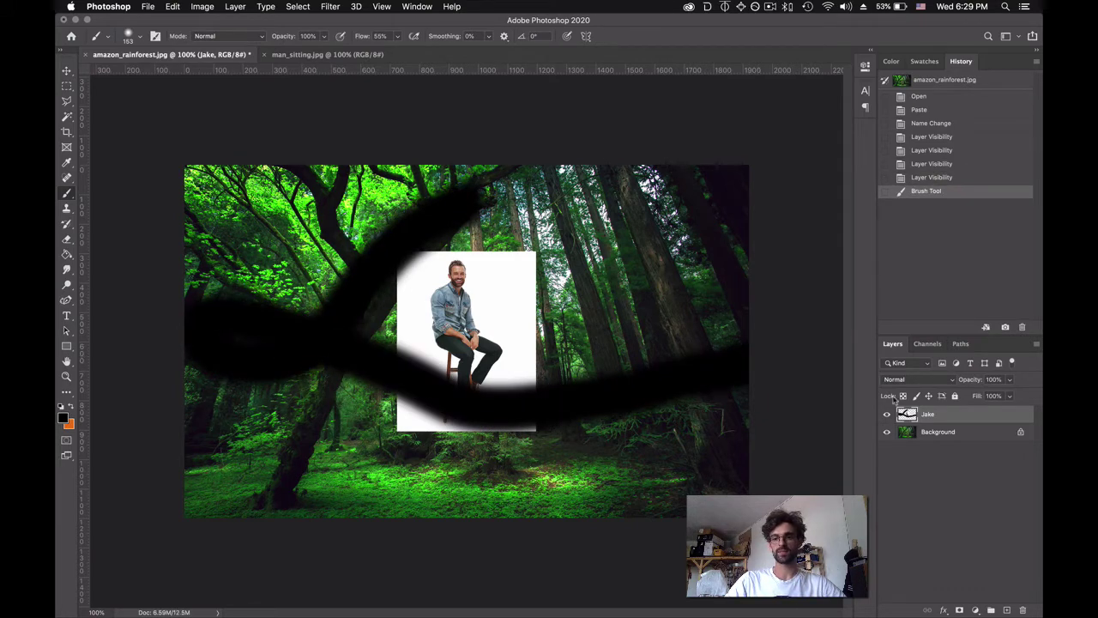
left_click(887, 414)
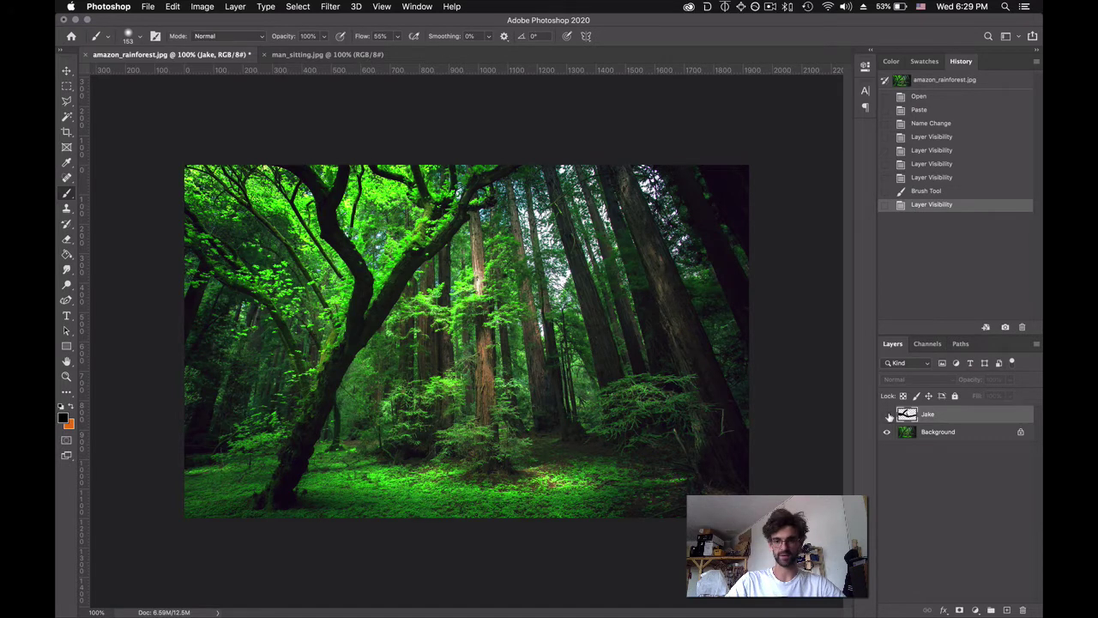
left_click(887, 414)
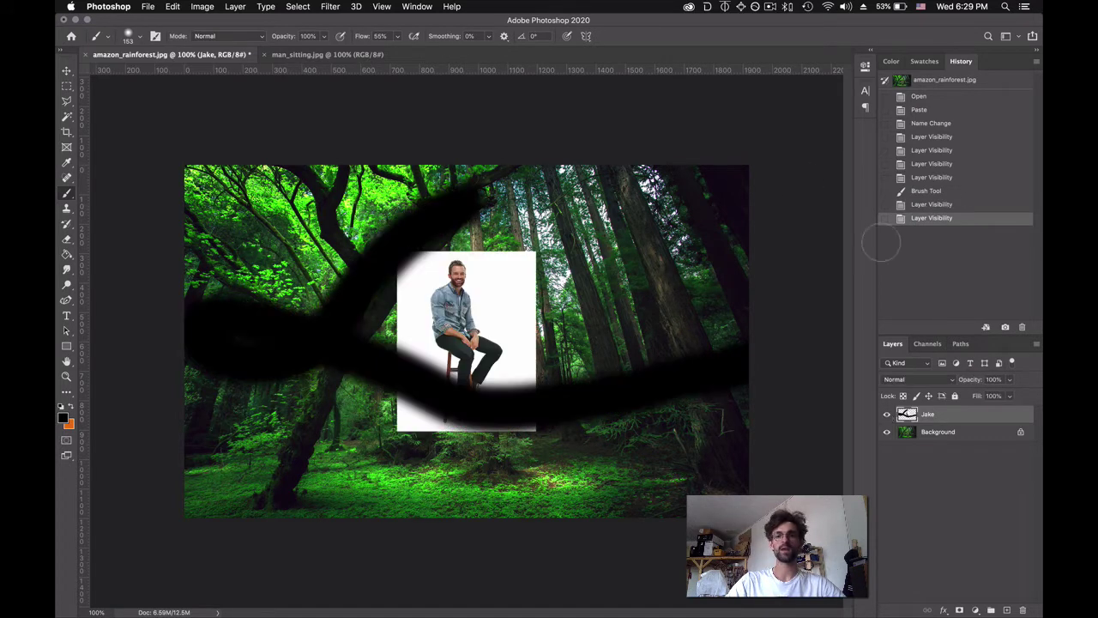
left_click(930, 178)
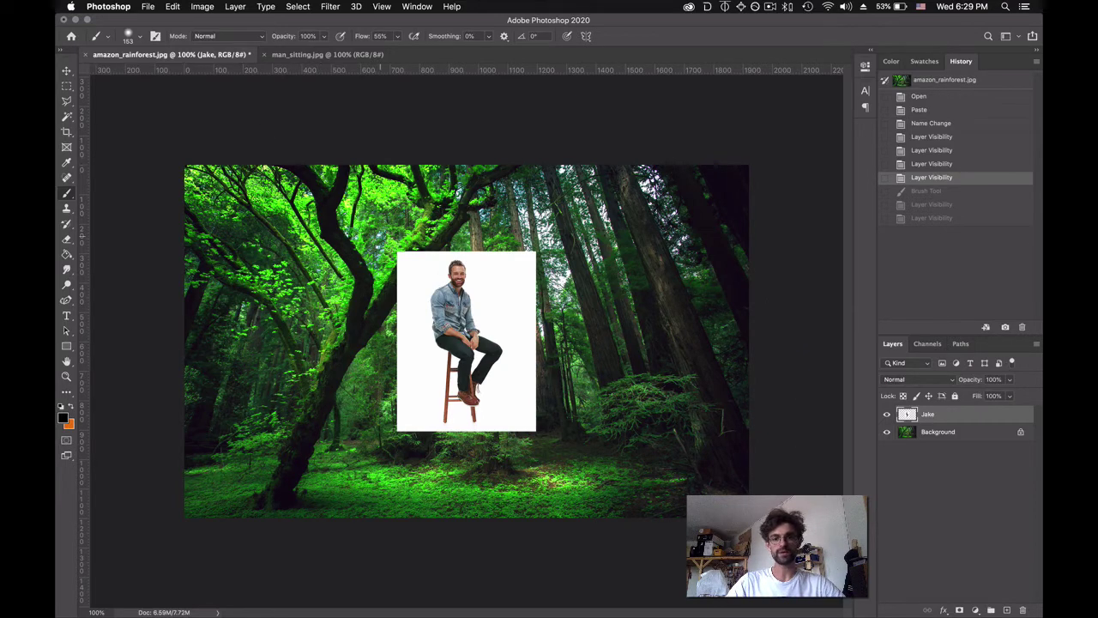
Delete three rectangular marquee areas of white background at the upper left, upper right and lower right of the man, and deselect
left_click(67, 89)
left_click_drag(386, 236, 433, 280)
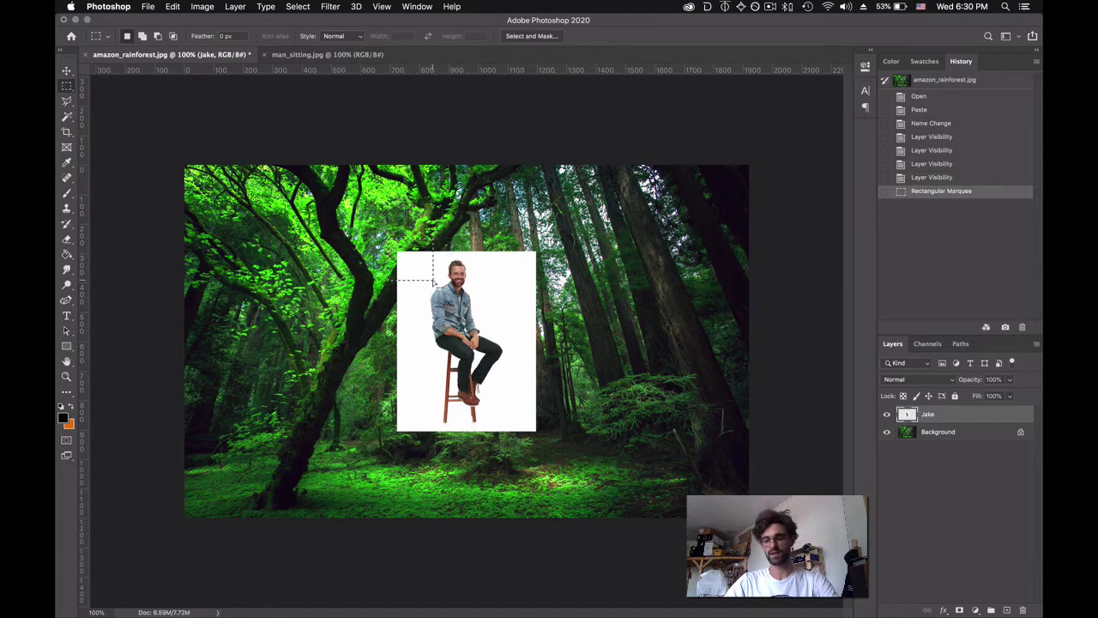
key("Delete")
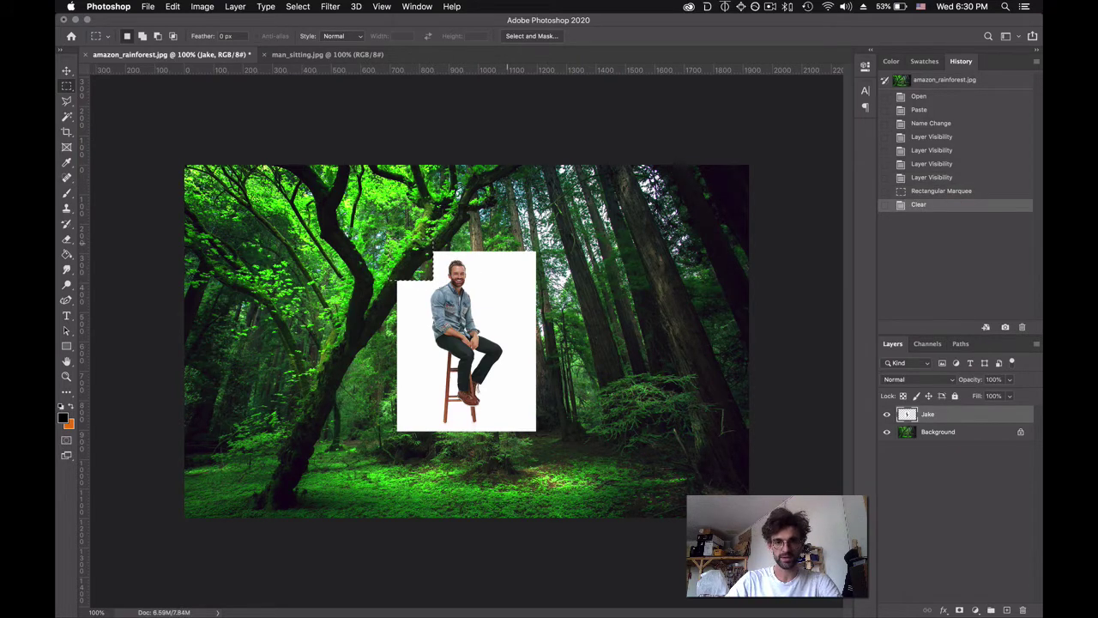
left_click_drag(489, 246, 538, 295)
key("Delete")
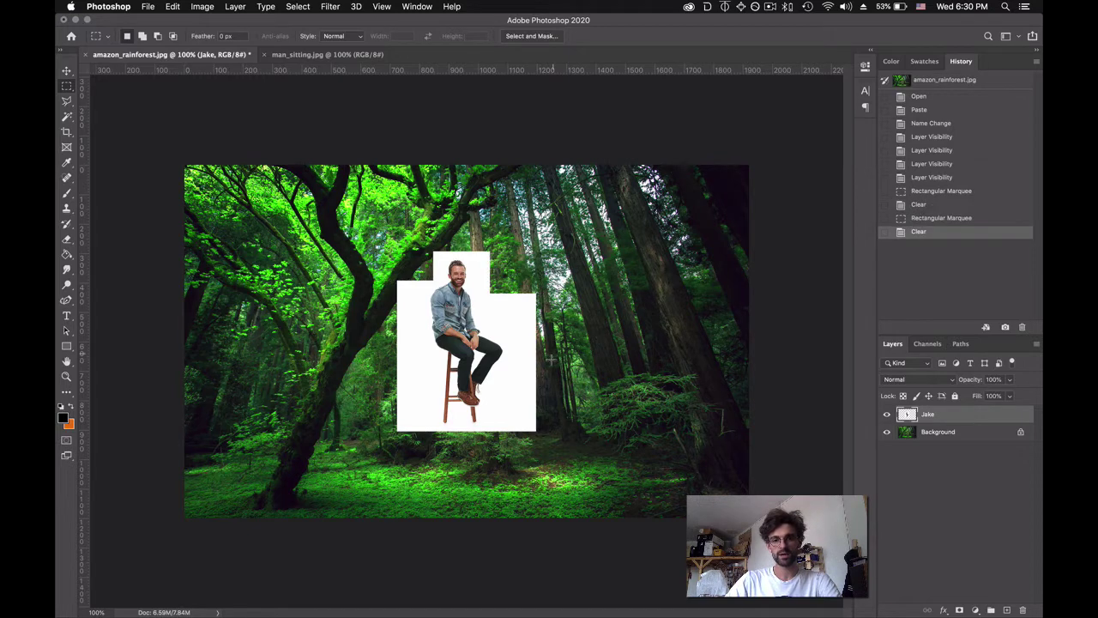
left_click_drag(553, 352, 510, 426)
key("Delete")
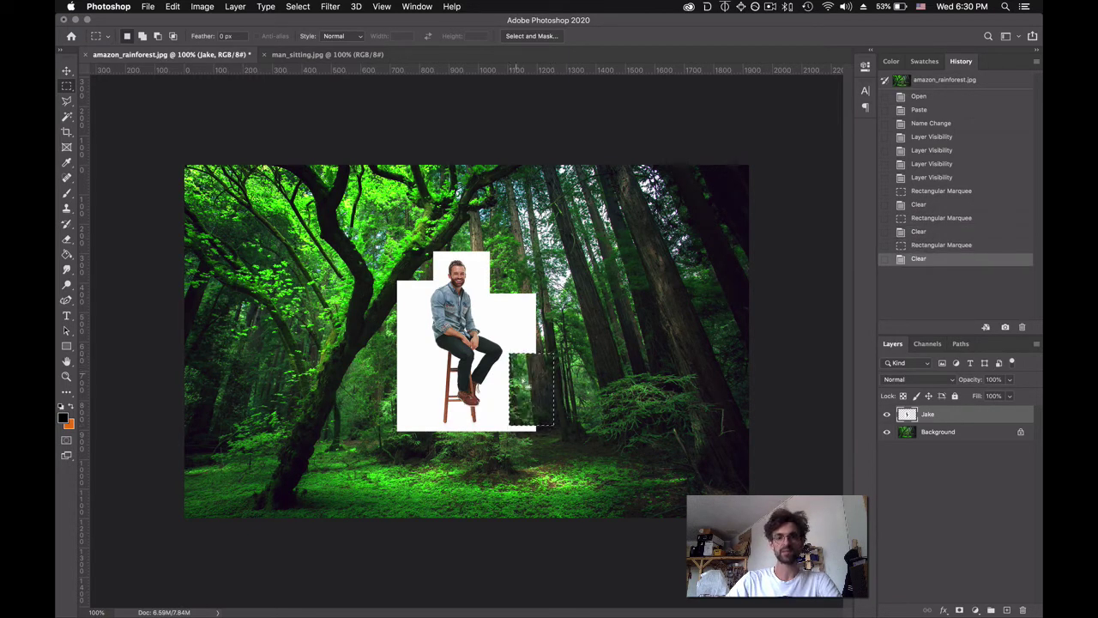
key("super+d")
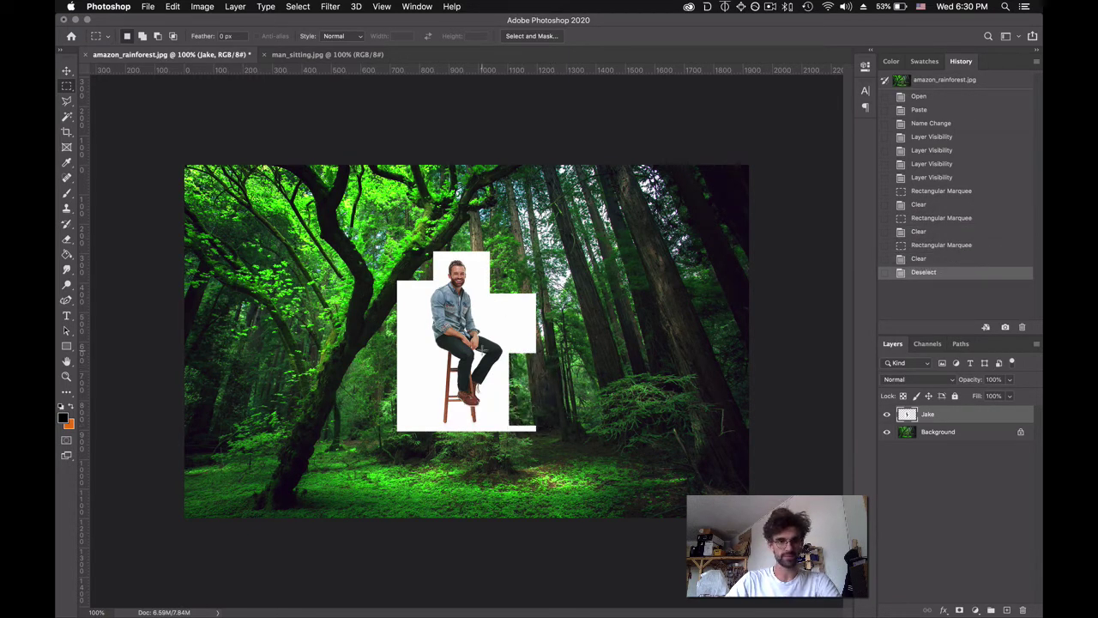
Outline a rounded freehand area of the white background beside the man's arm with the Lasso Tool, delete it, and deselect
left_click(67, 101)
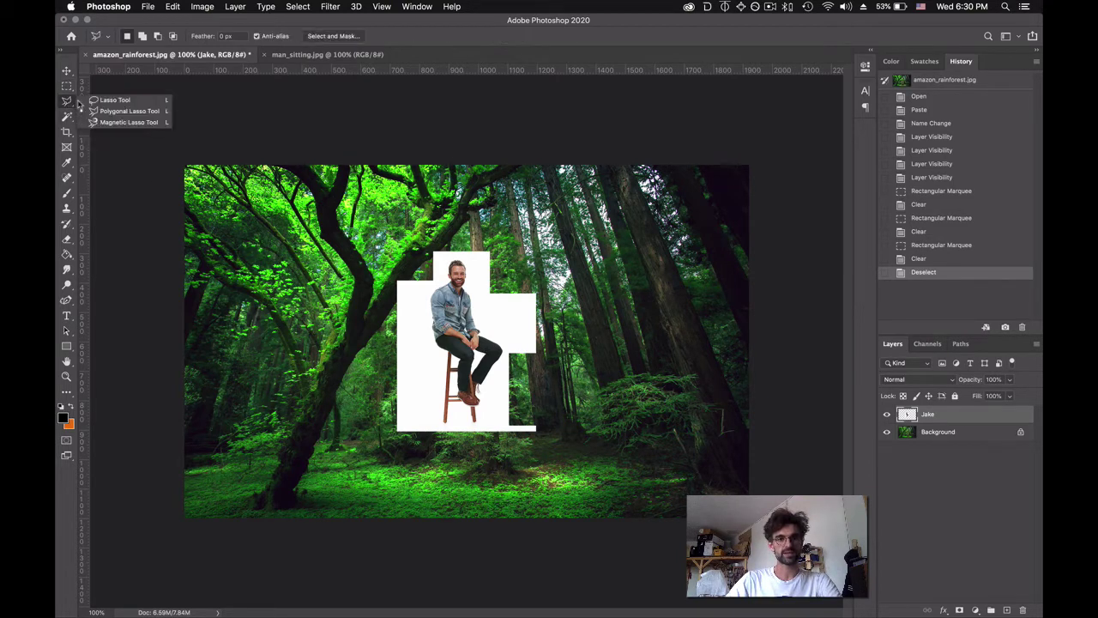
left_click(109, 100)
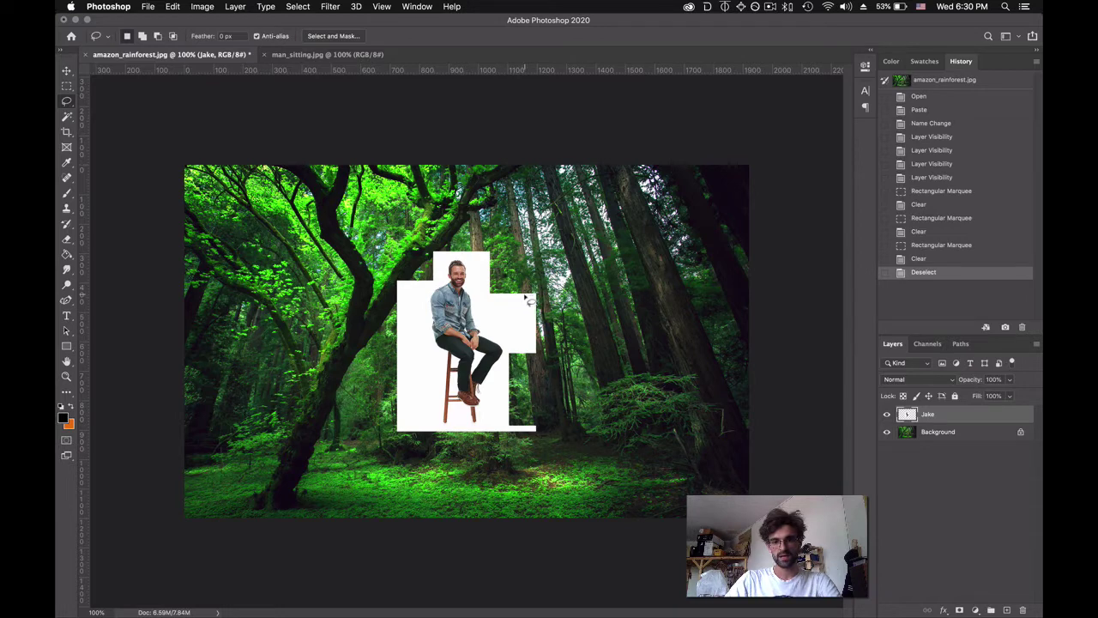
mouse_move(525, 299)
left_mouse_down()
mouse_move(504, 319)
mouse_move(515, 339)
mouse_move(542, 310)
mouse_move(530, 290)
mouse_move(524, 298)
left_mouse_up()
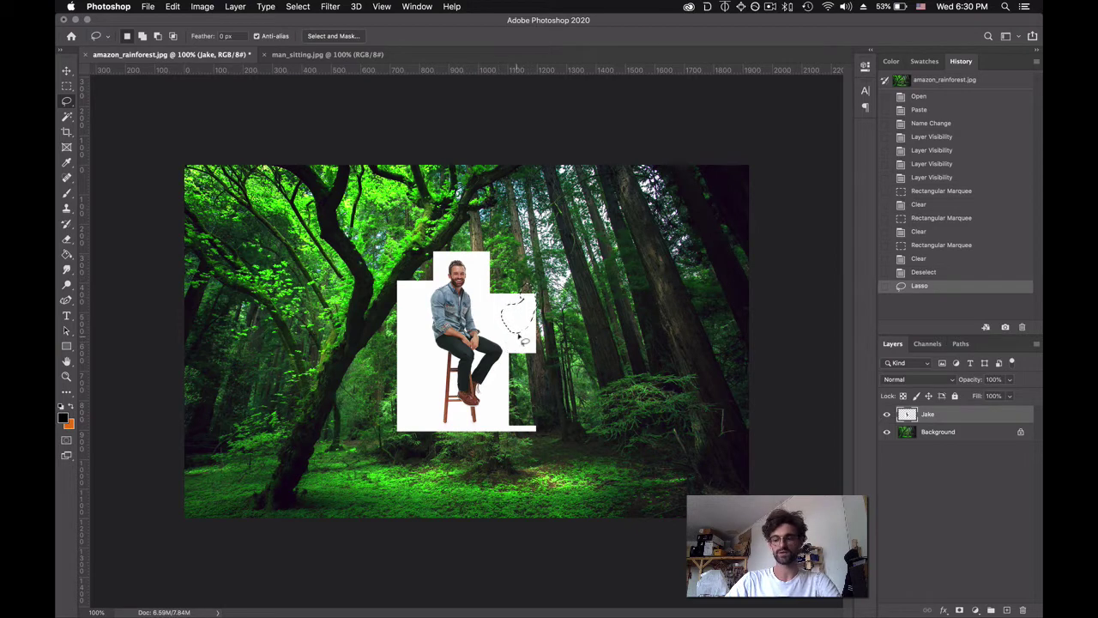
key("BackSpace")
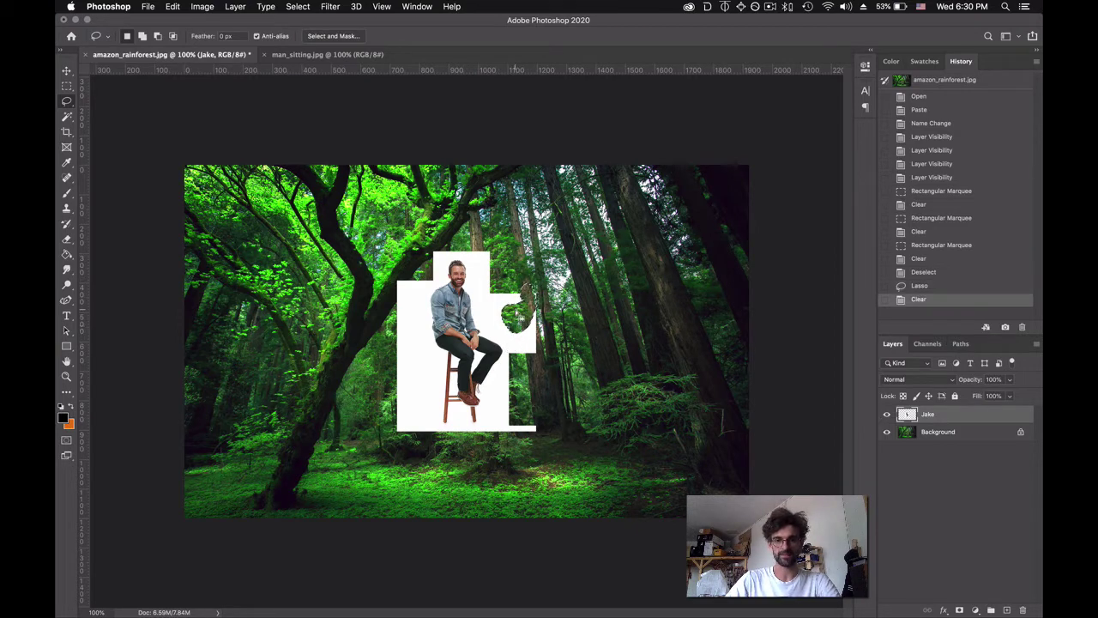
key("super+d")
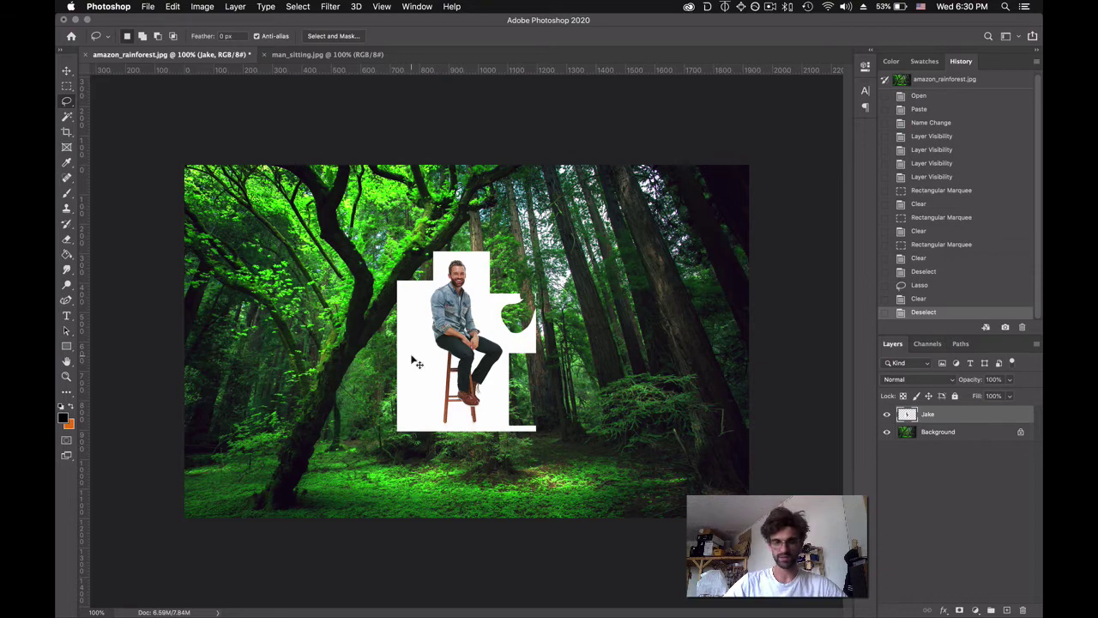
Trace the white area beside the man's arm and back with the Magnetic Lasso Tool, delete it, and revert to the history state before the selection
key("super+equal")
key("super+equal")
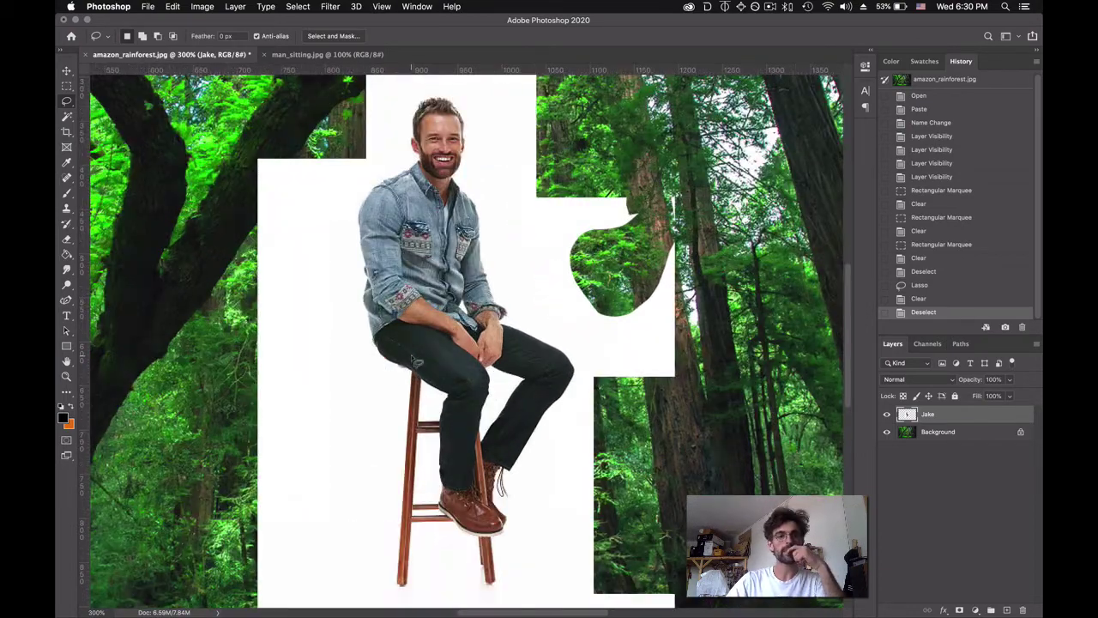
left_click(66, 100)
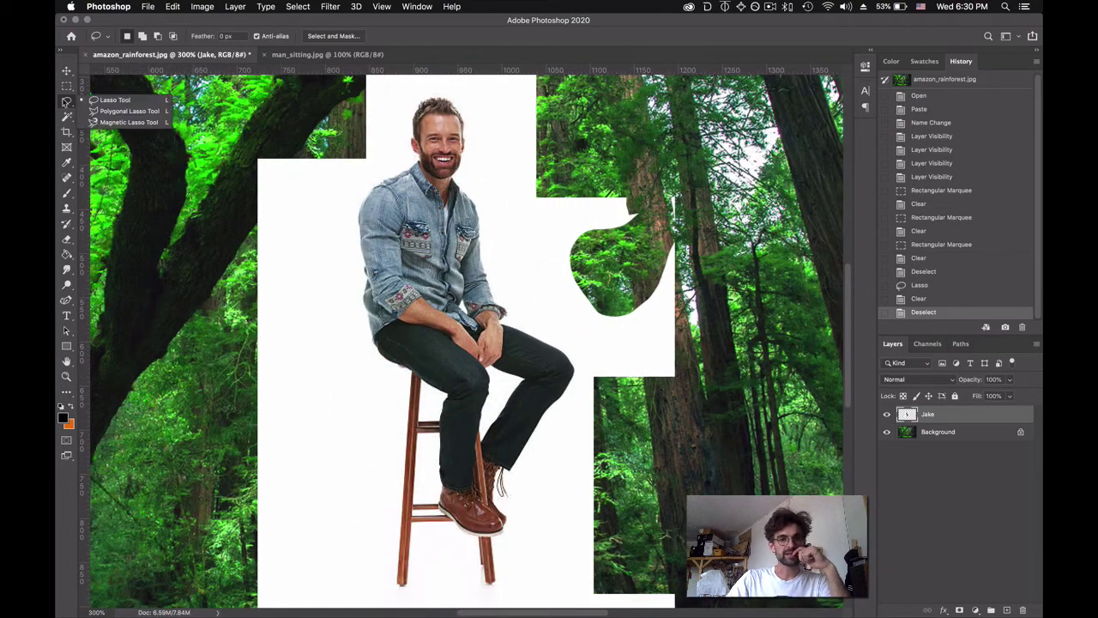
left_click(129, 121)
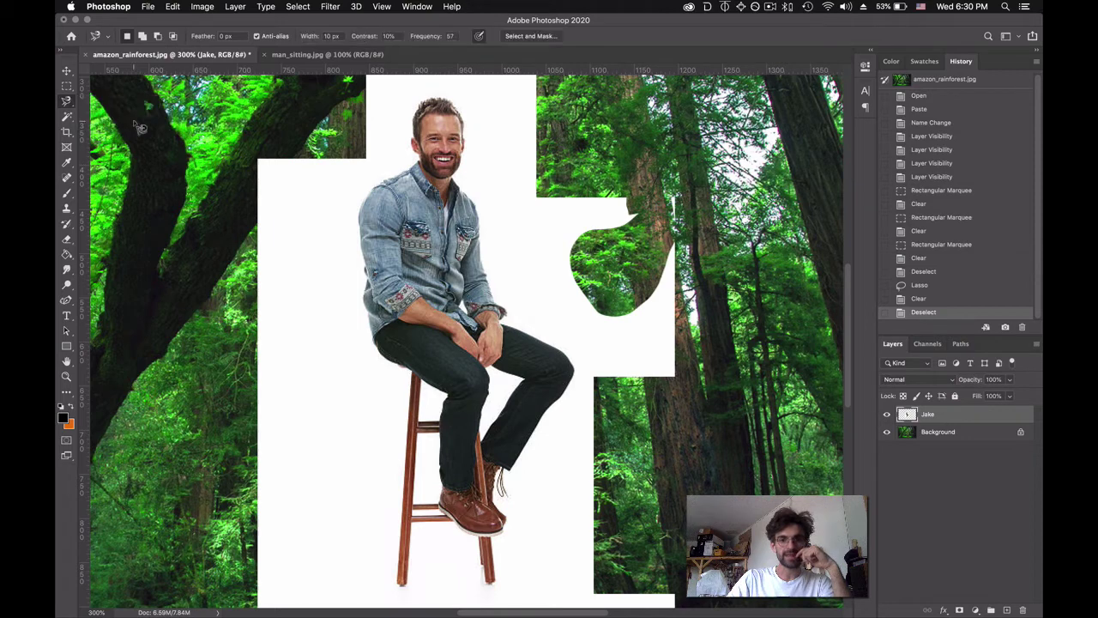
left_click(387, 176)
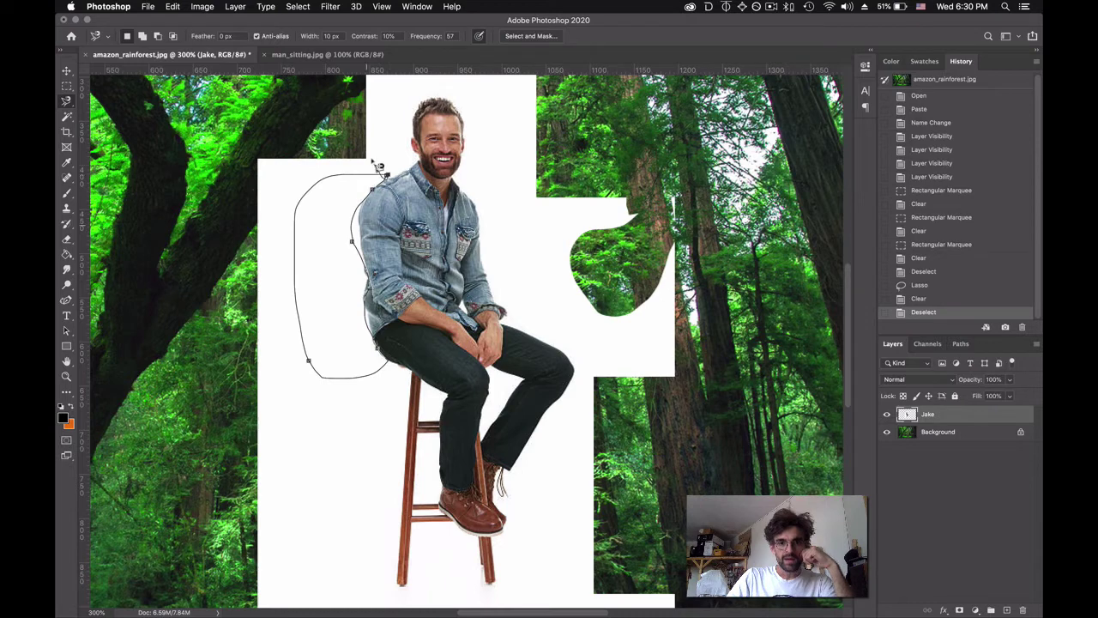
left_click(386, 177)
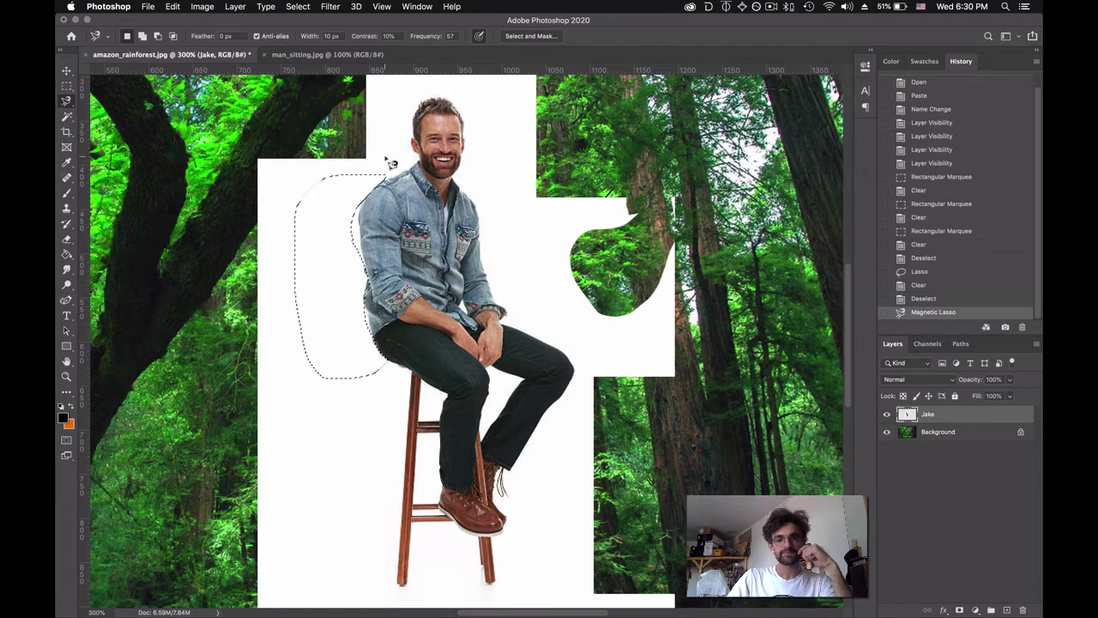
key("Delete")
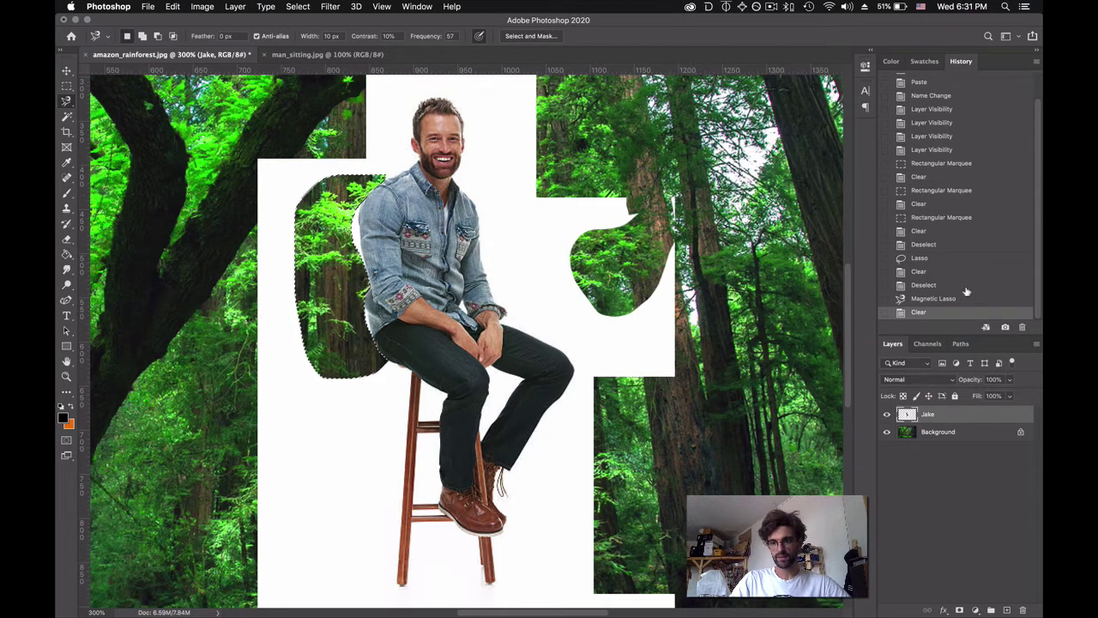
left_click(935, 286)
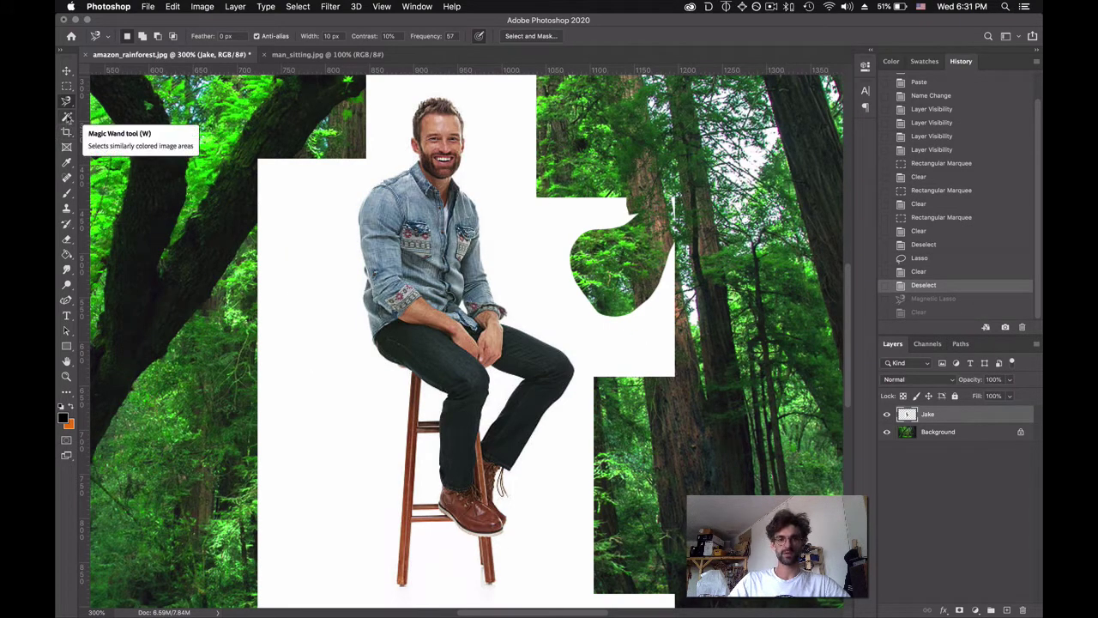
Select the white background with the Magic Wand at tolerance 1, delete it, undo the deletion, and deselect
left_click(67, 117)
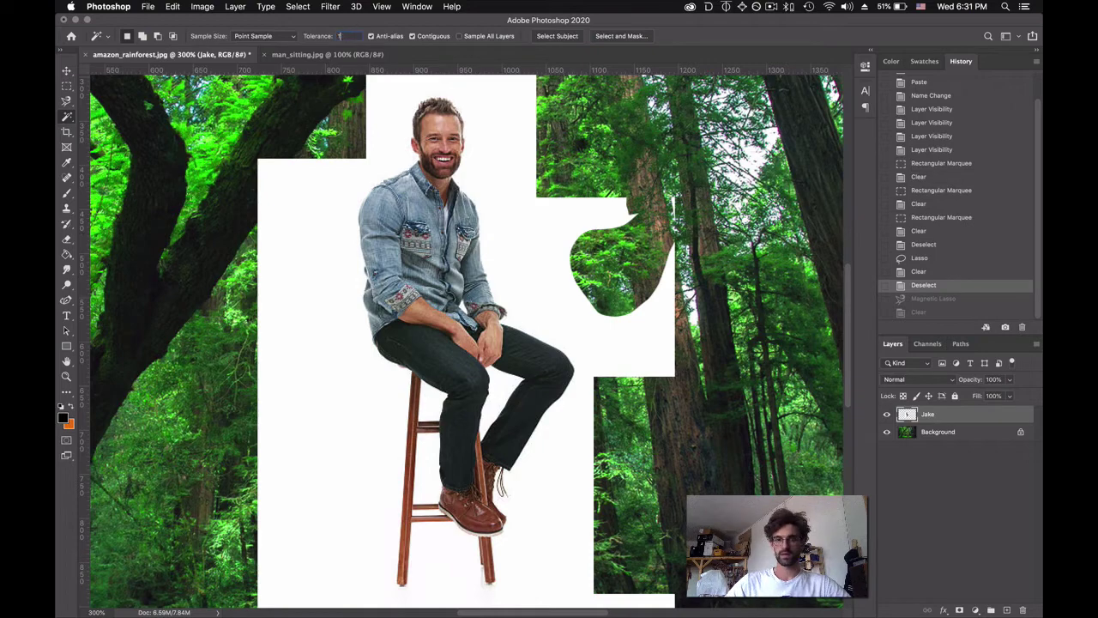
left_click(349, 244)
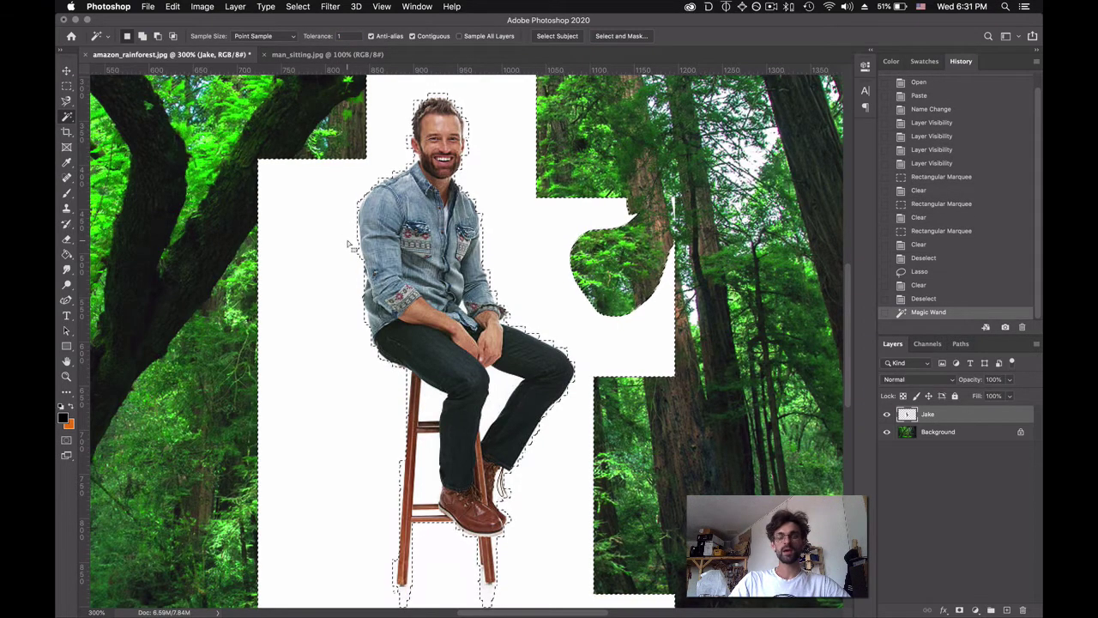
key("Delete")
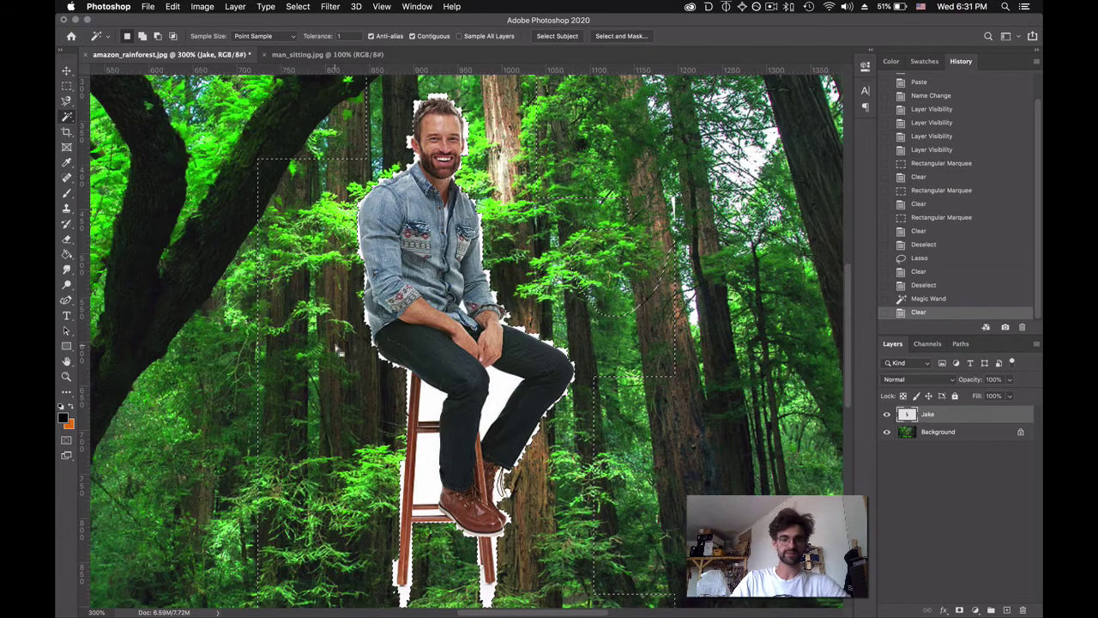
key("super+z")
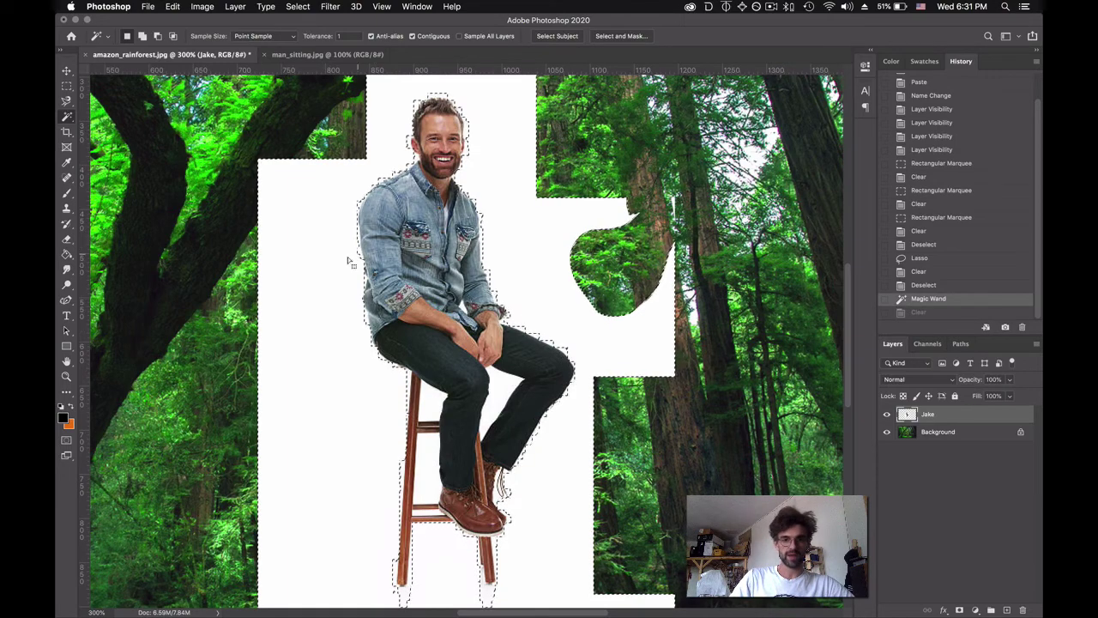
key("super+d")
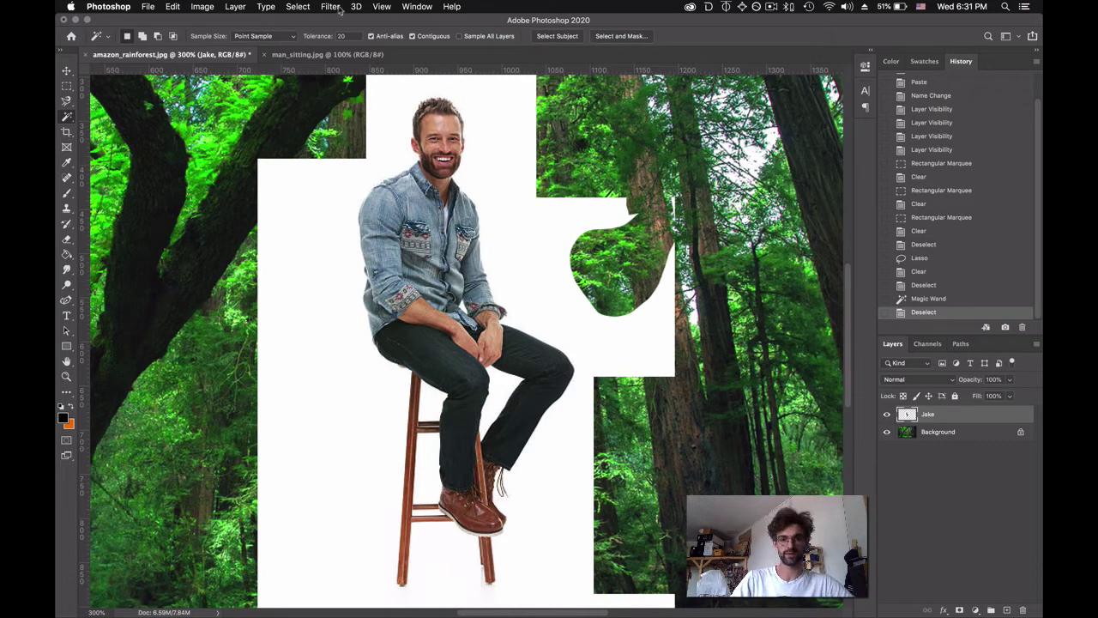
Select the white background around the man with the Magic Wand at tolerance 20, delete it, and deselect
left_click(323, 219)
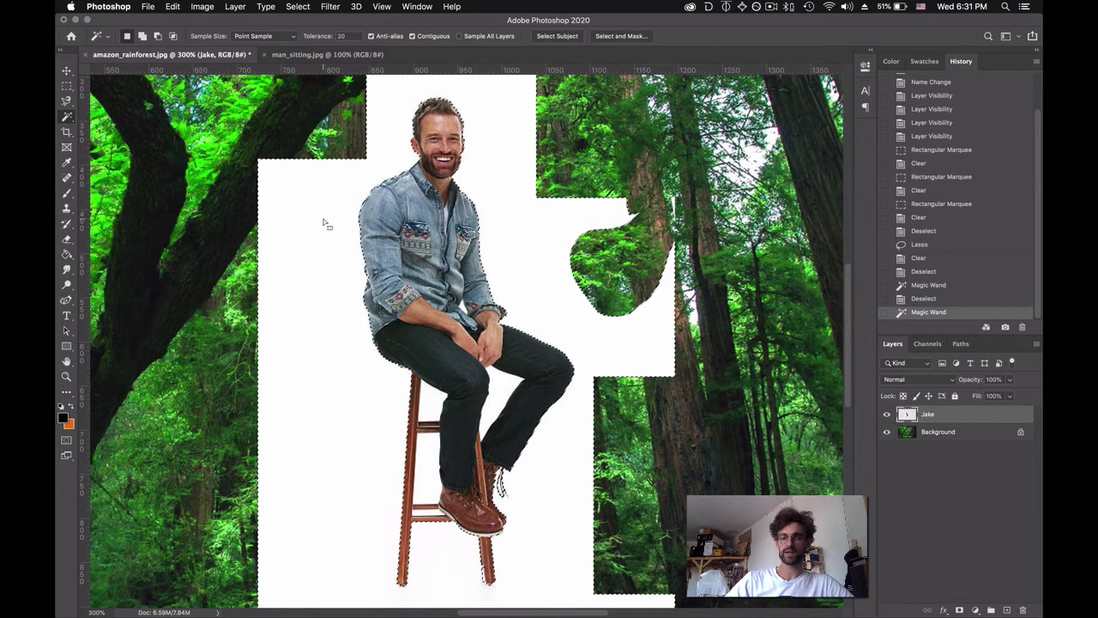
key("Delete")
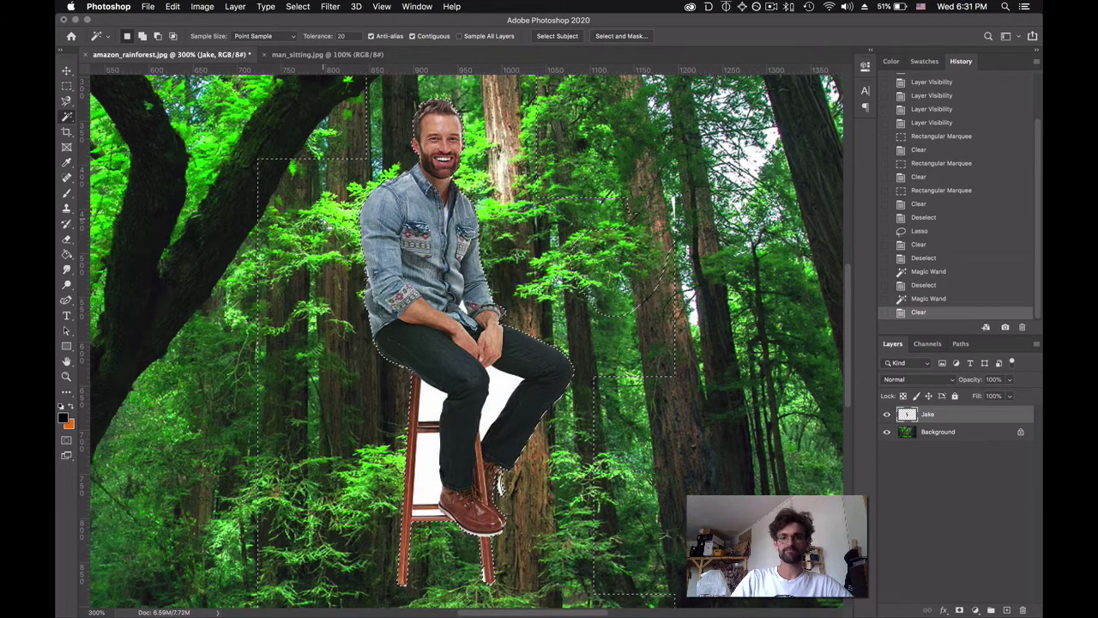
key("super+d")
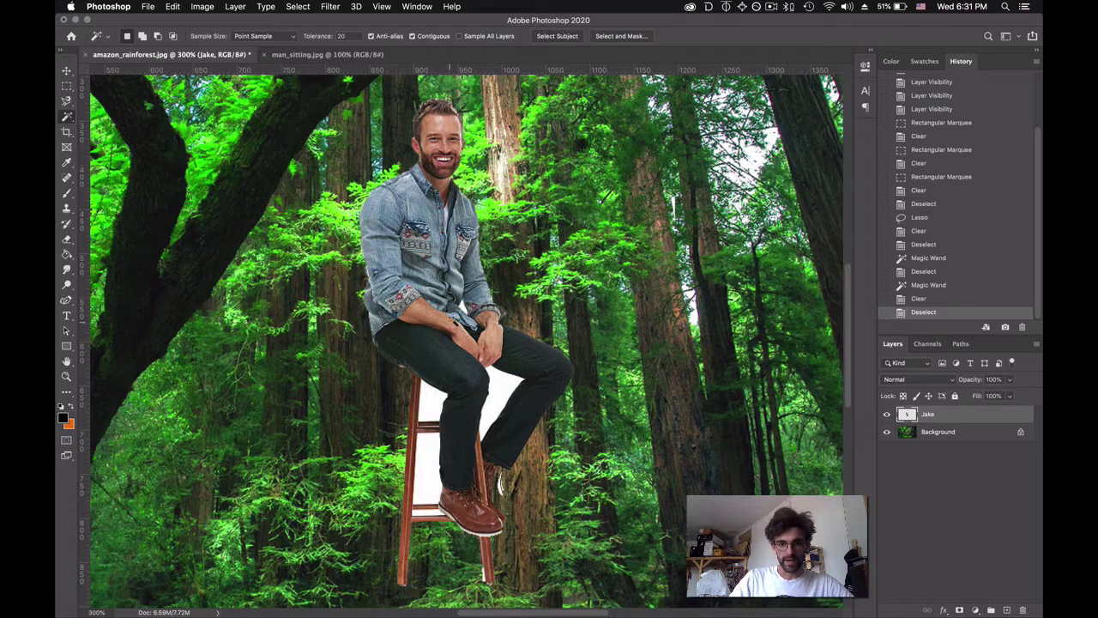
Remove the white patches beside the shirt cuff, between the man's legs, and above the stool's upper rung with the Magic Wand
key("super+equal")
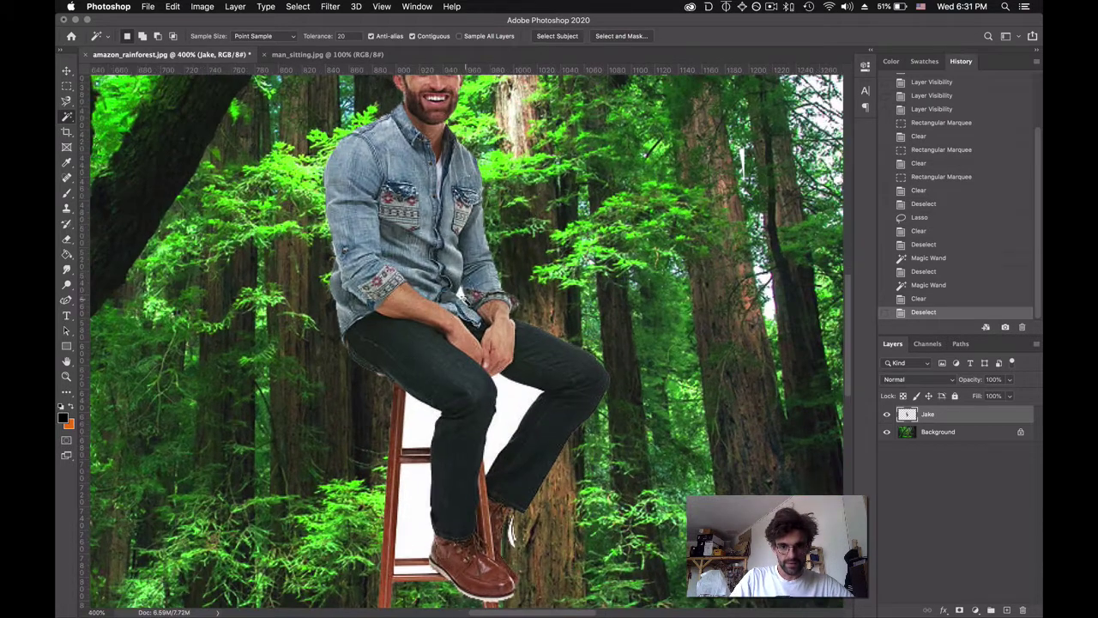
left_click(463, 299)
key("Delete")
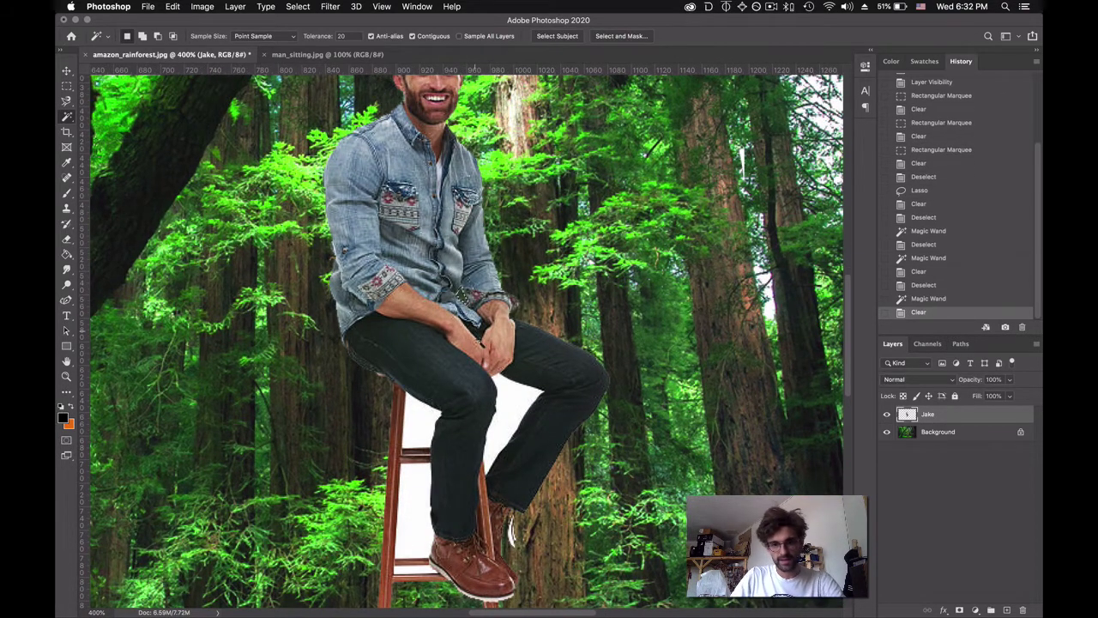
left_click(518, 392)
key("Delete")
left_click(419, 436)
key("Delete")
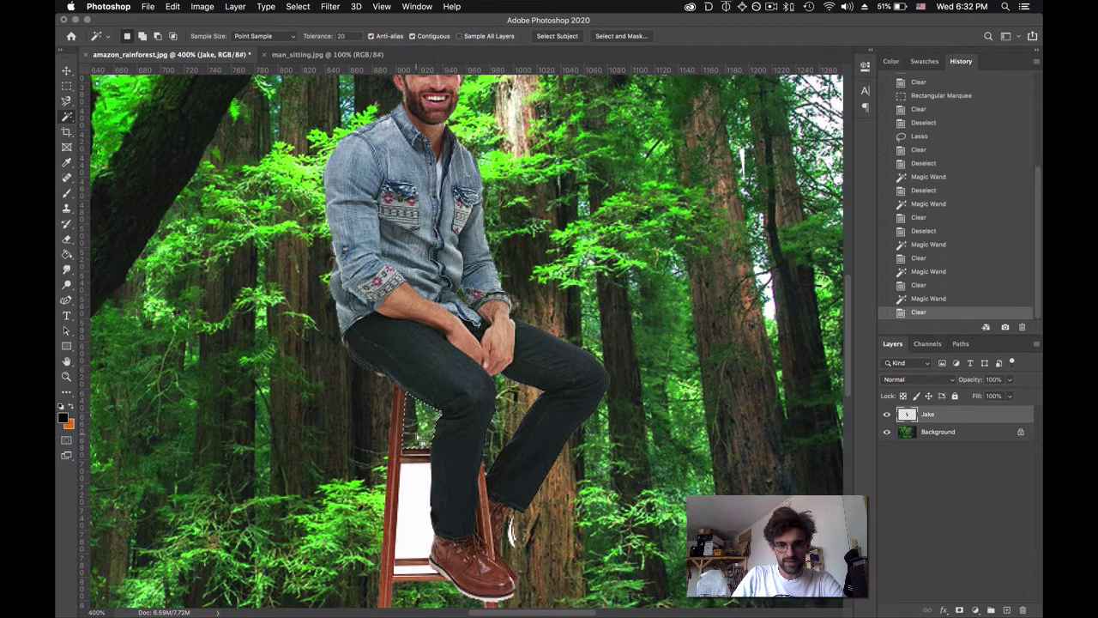
Select and delete the two white patches between the stool's rungs
left_click(413, 506)
key("Delete")
left_click(413, 568)
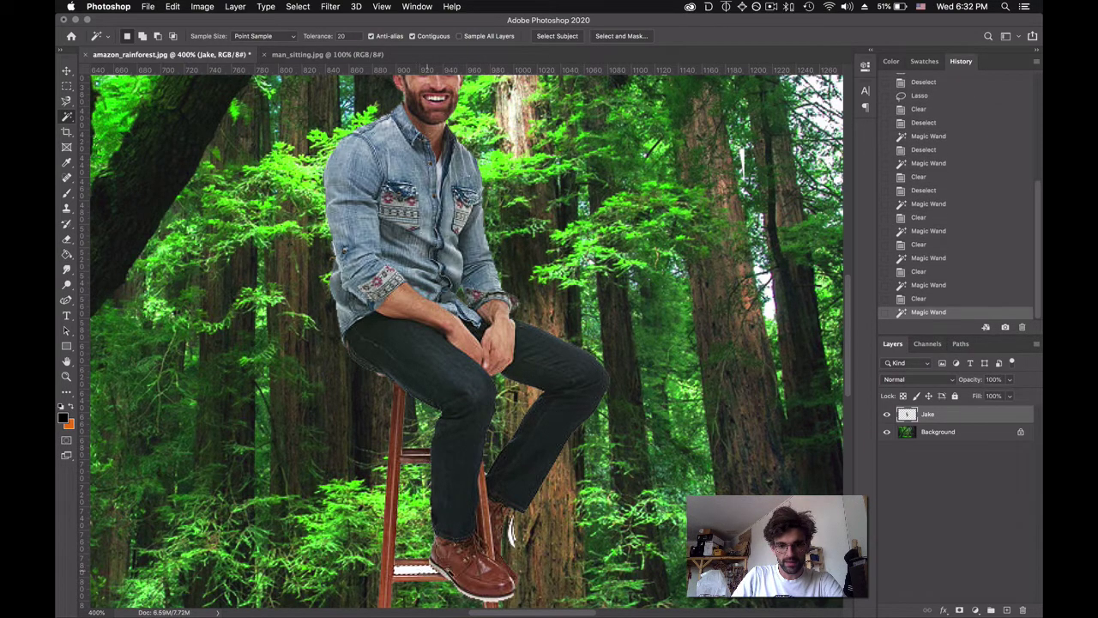
key("Delete")
Clear the larger white slivers around the rear boot's laces with the Magic Wand
left_click(511, 536)
key("Delete")
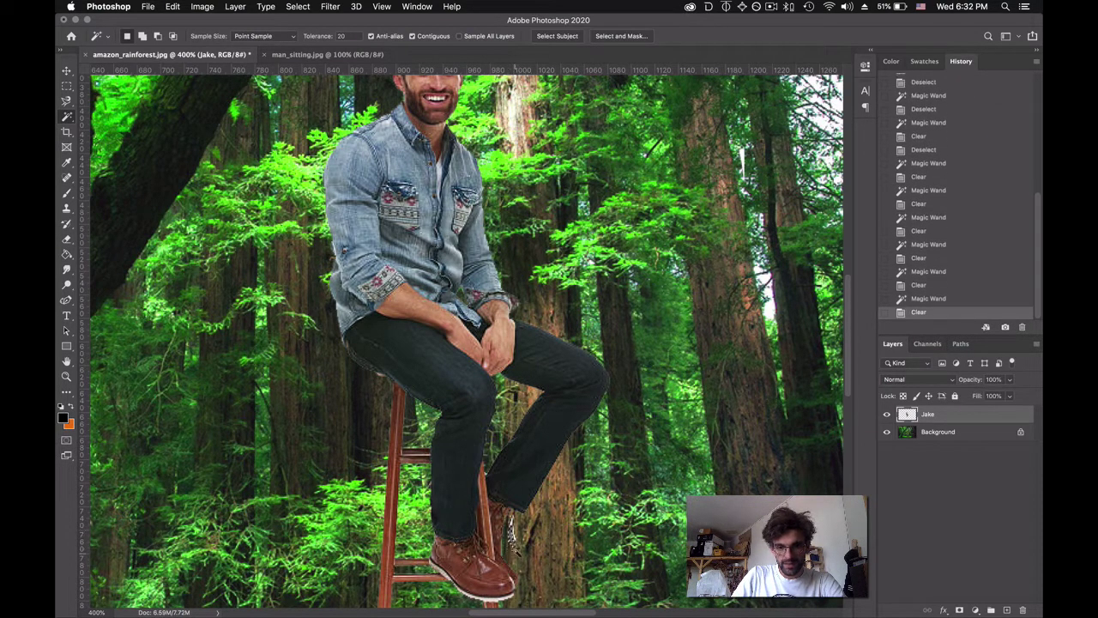
left_click(516, 540)
key("Delete")
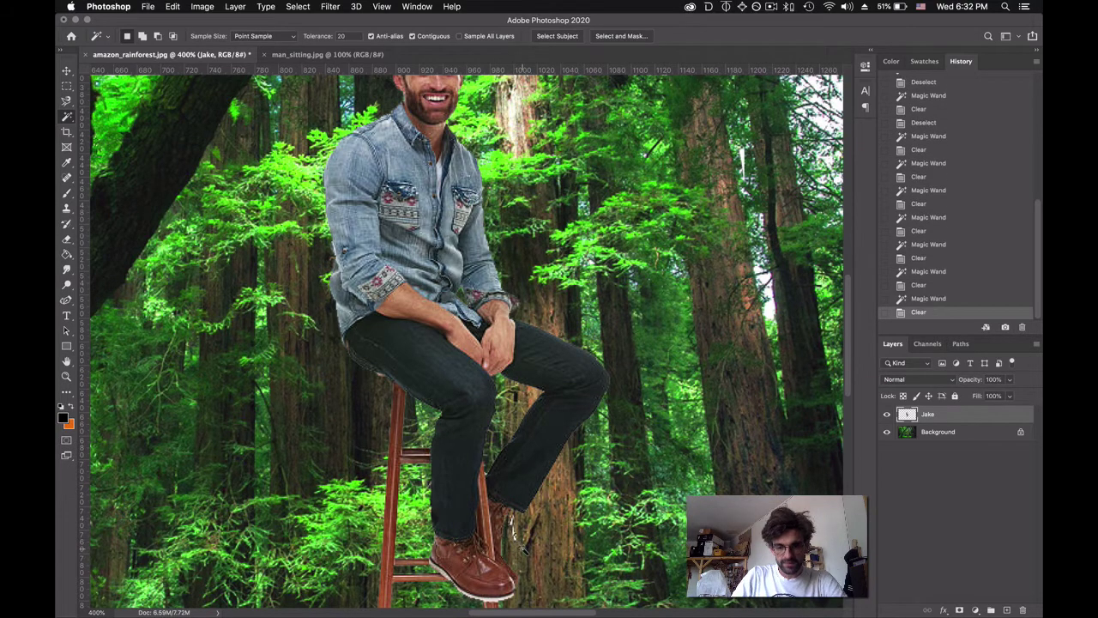
Remove the small white fragments at the upper part of the rear boot's hanging laces with the Magic Wand
key("super+equal")
key("super+equal")
key("super+equal")
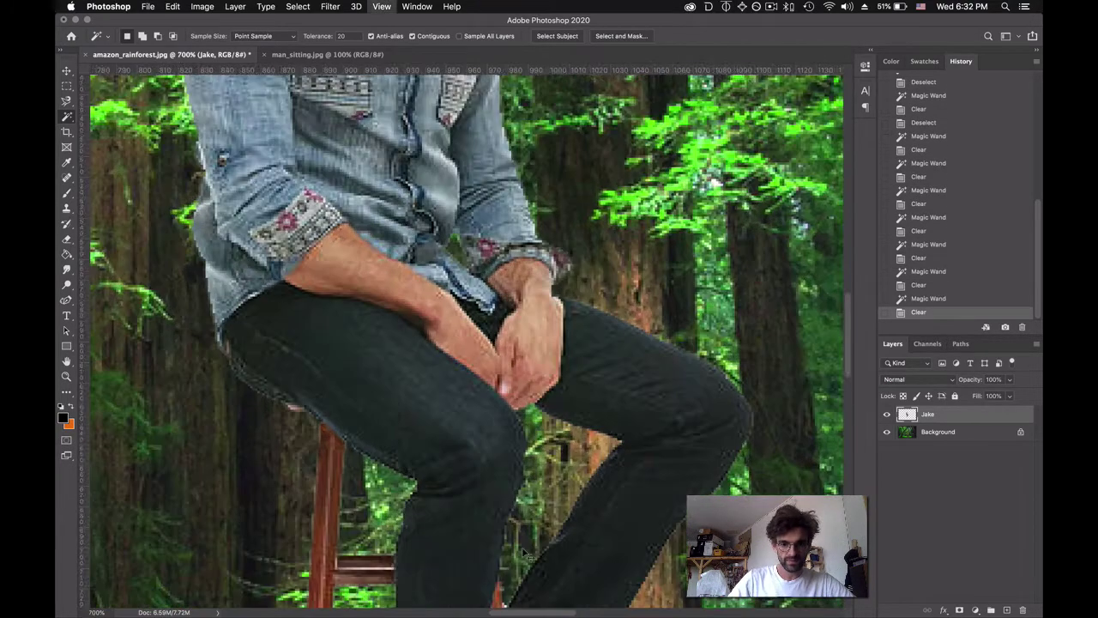
key("super+equal")
key("super+equal")
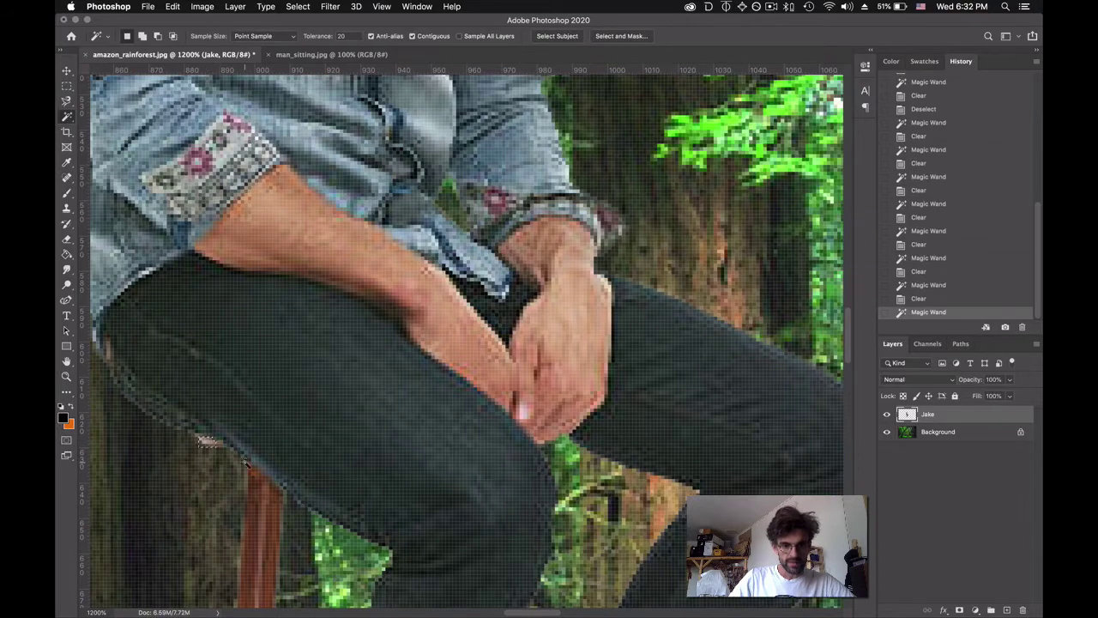
scroll(214, 463, "down", 5)
scroll(227, 490, "down", 3)
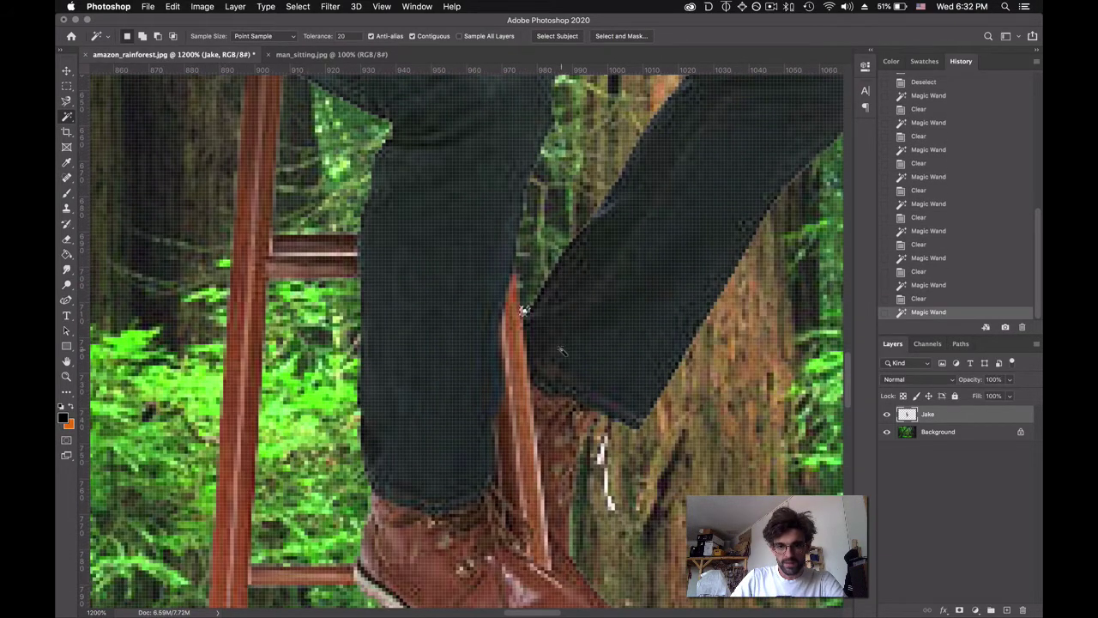
scroll(523, 310, "down", 2)
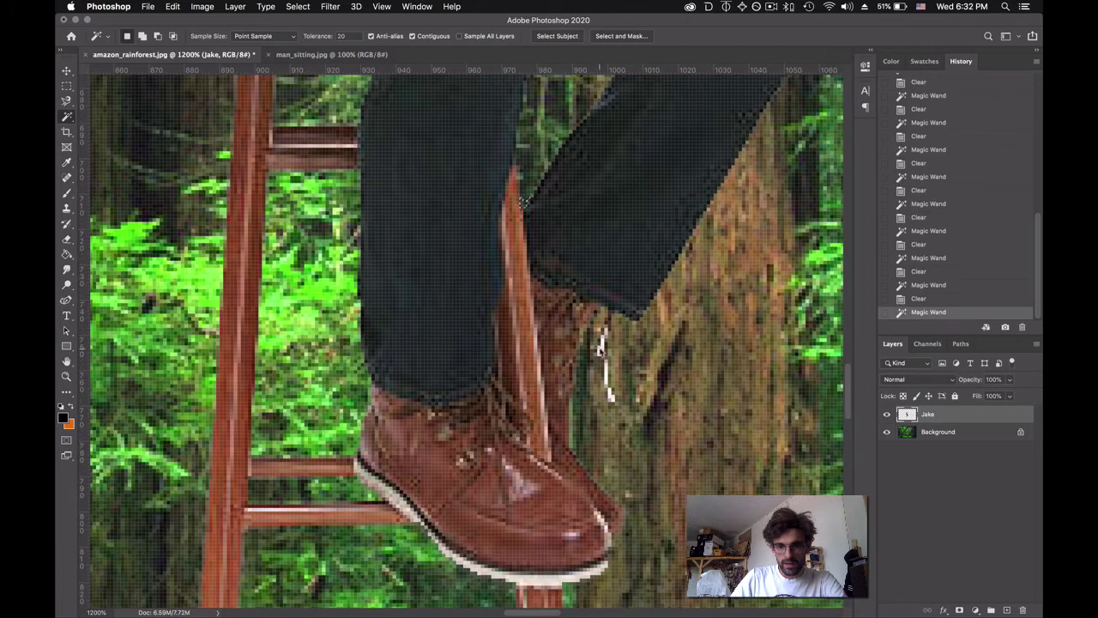
left_click_drag(600, 352, 603, 336)
left_click(603, 336)
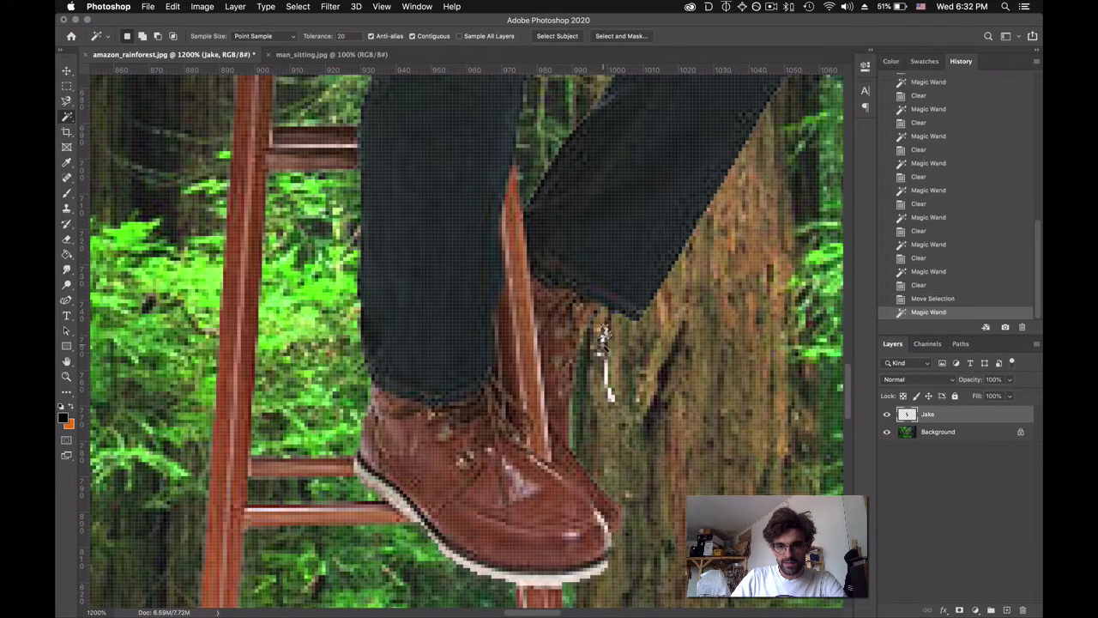
left_click(601, 341)
key("Delete")
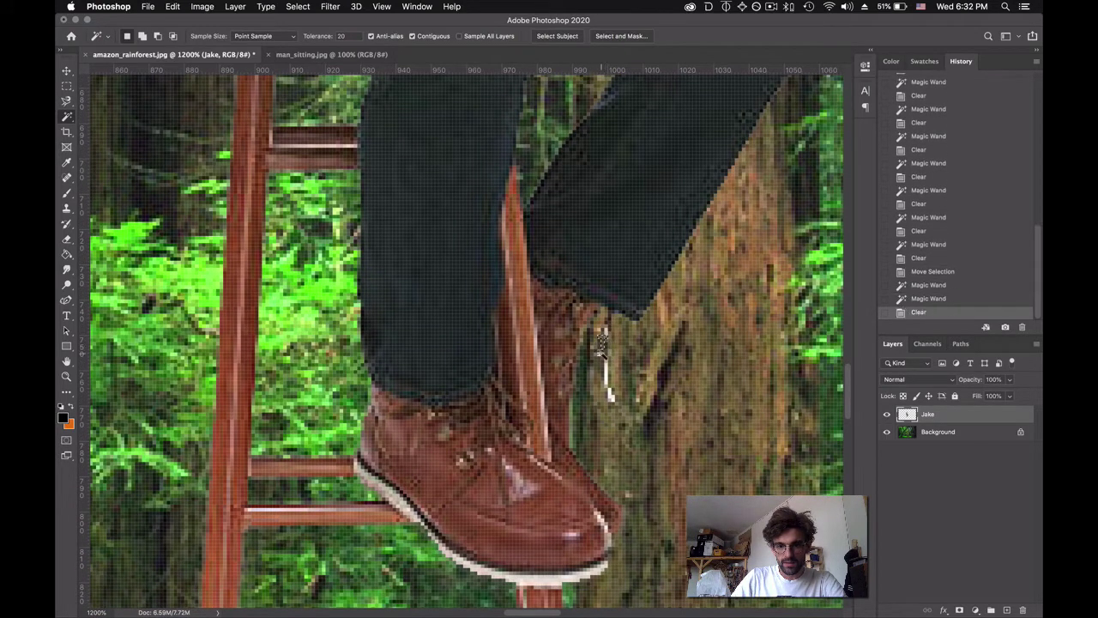
left_click(603, 352)
key("Delete")
Delete the thin white strip along the lower end of the rear boot's laces piece by piece
left_click(606, 367)
key("Delete")
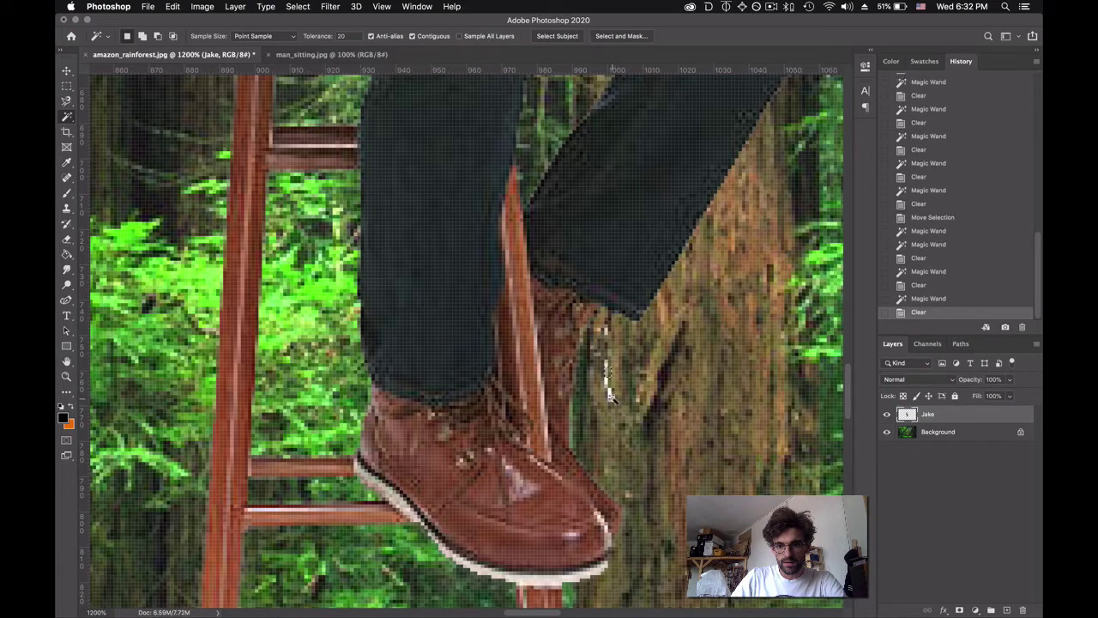
left_click(610, 393)
left_click(611, 396)
key("Delete")
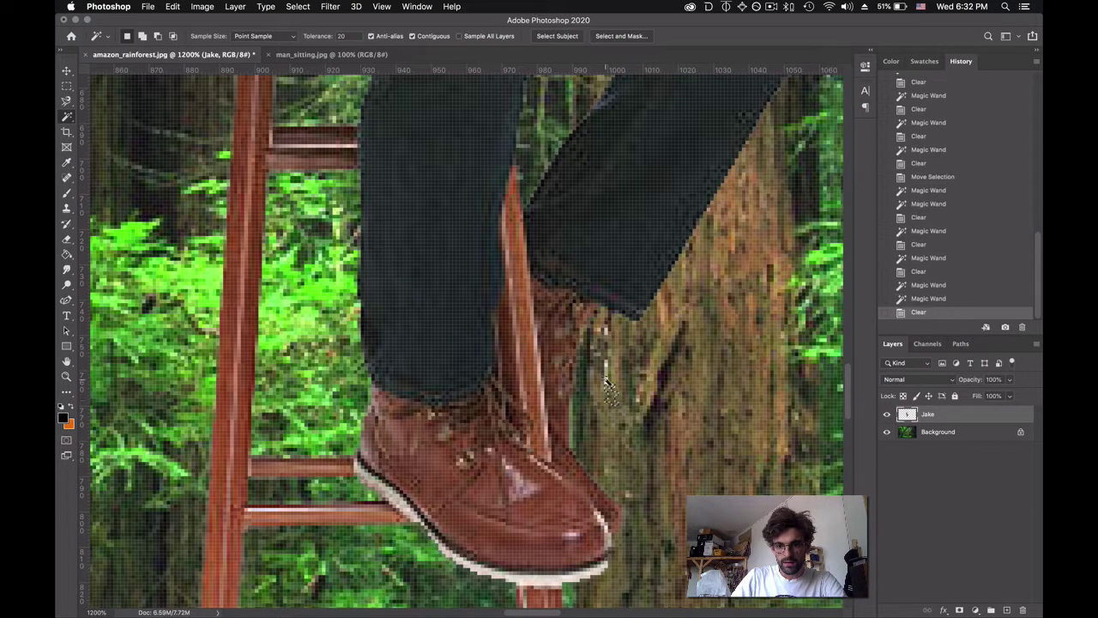
left_click(608, 382)
key("Delete")
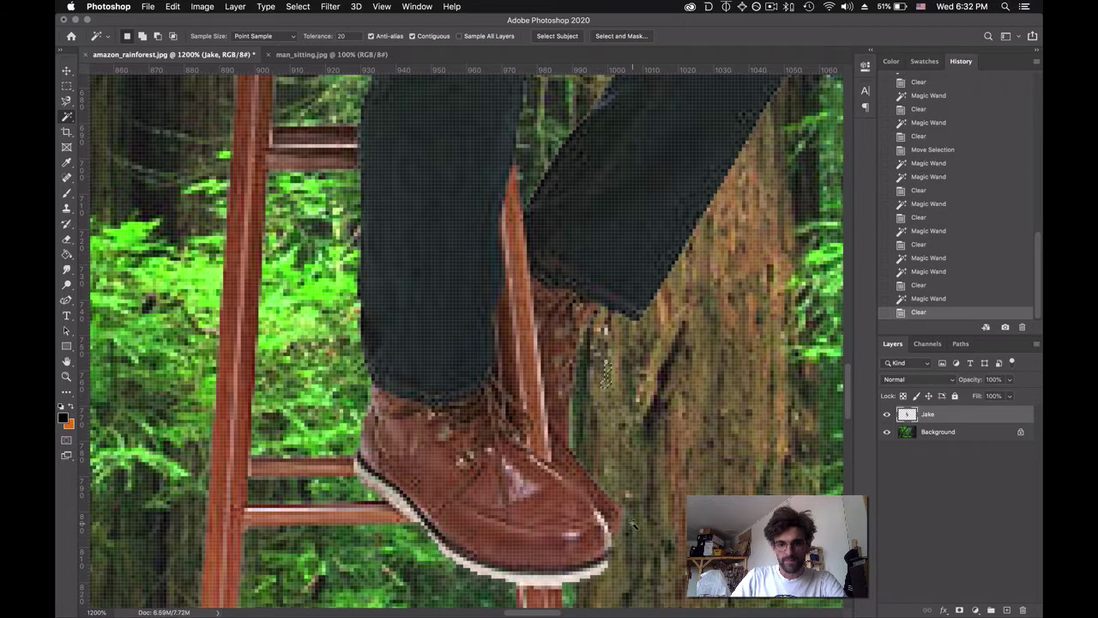
Delete the white sole edge along the front boot's toe and underside with the Magic Wand
scroll(617, 530, "down", 3)
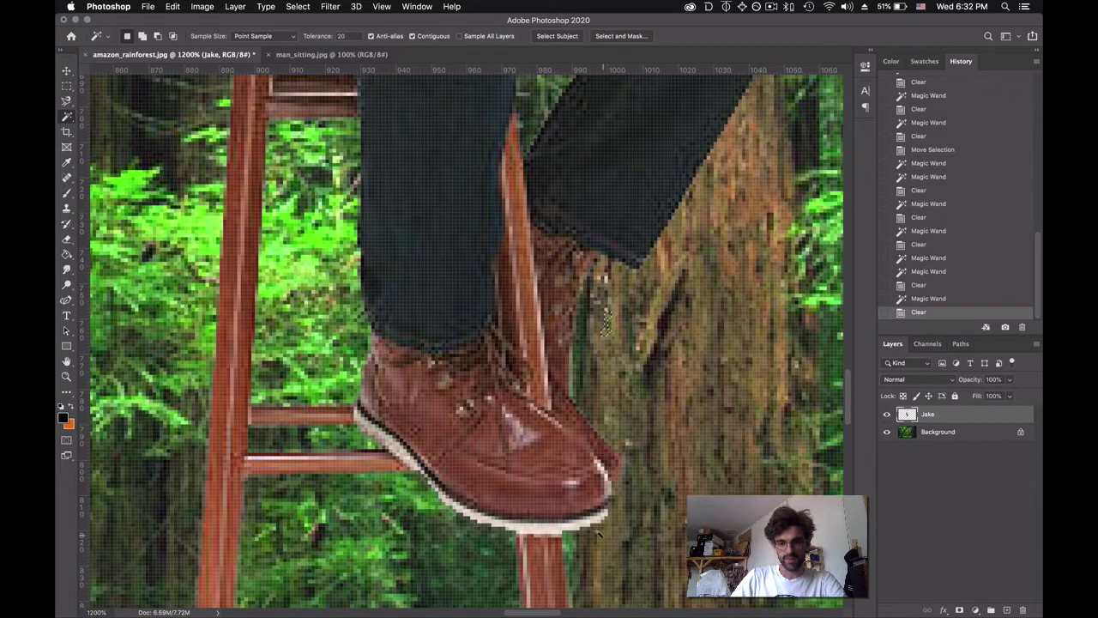
left_click(604, 517)
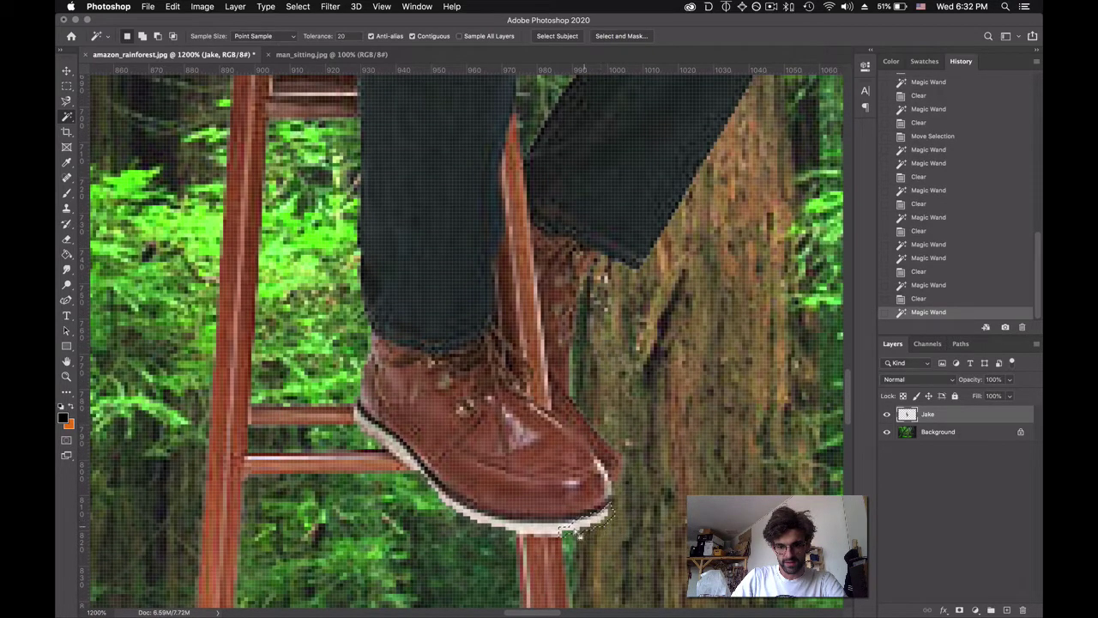
key("Delete")
left_click(559, 530)
key("Delete")
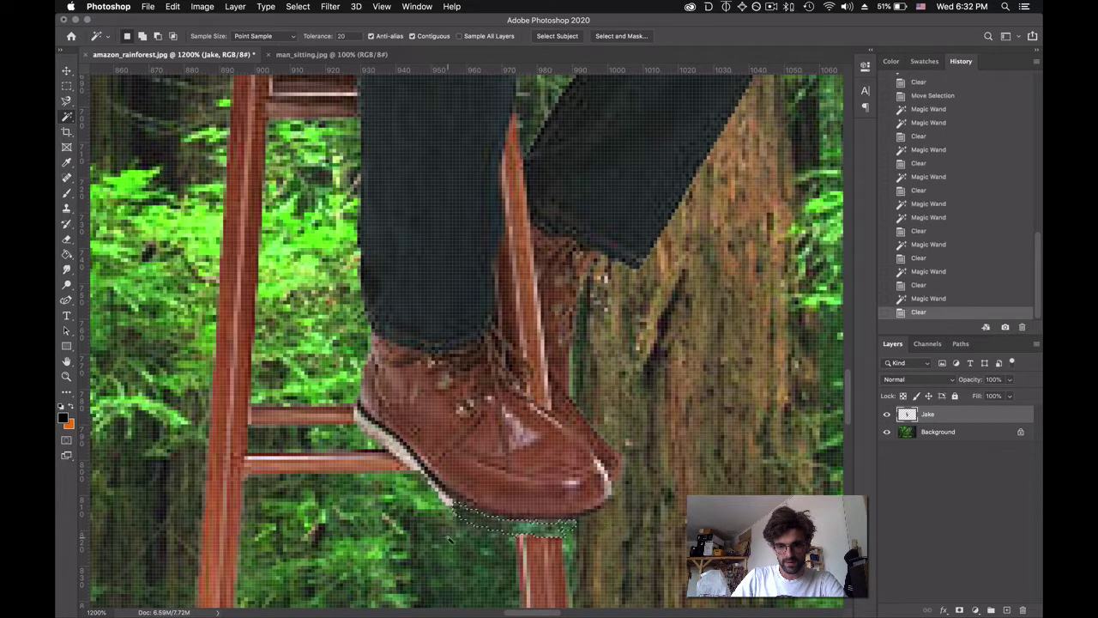
left_click(456, 508)
key("Delete")
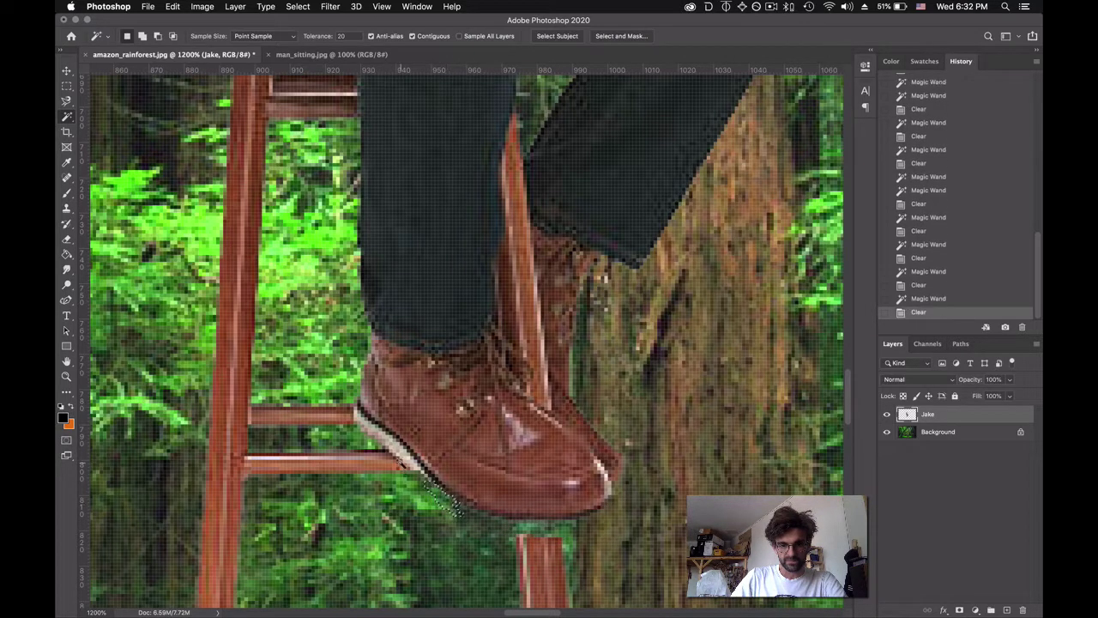
Remove the white sole strip from the front boot's arch back toward its heel, section by section, and deselect
left_click(415, 469)
key("Delete")
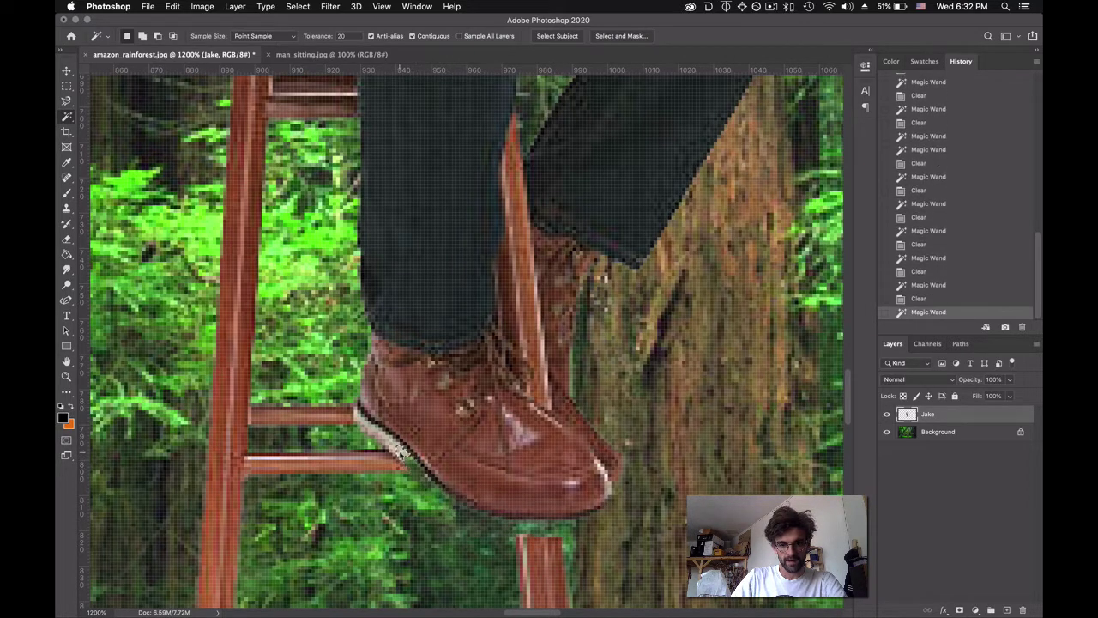
left_click(397, 451)
key("Delete")
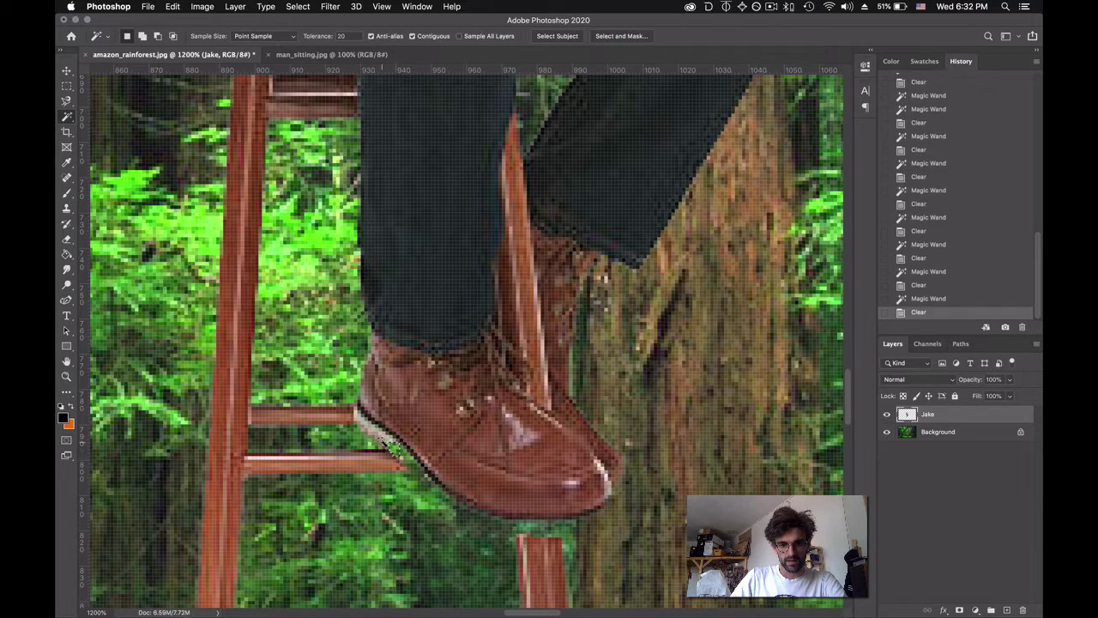
left_click(369, 435)
key("Delete")
key("ctrl+d")
Clear the remaining white fragments around the front boot's heel beside the stool rung and drop the selection
left_click(369, 434)
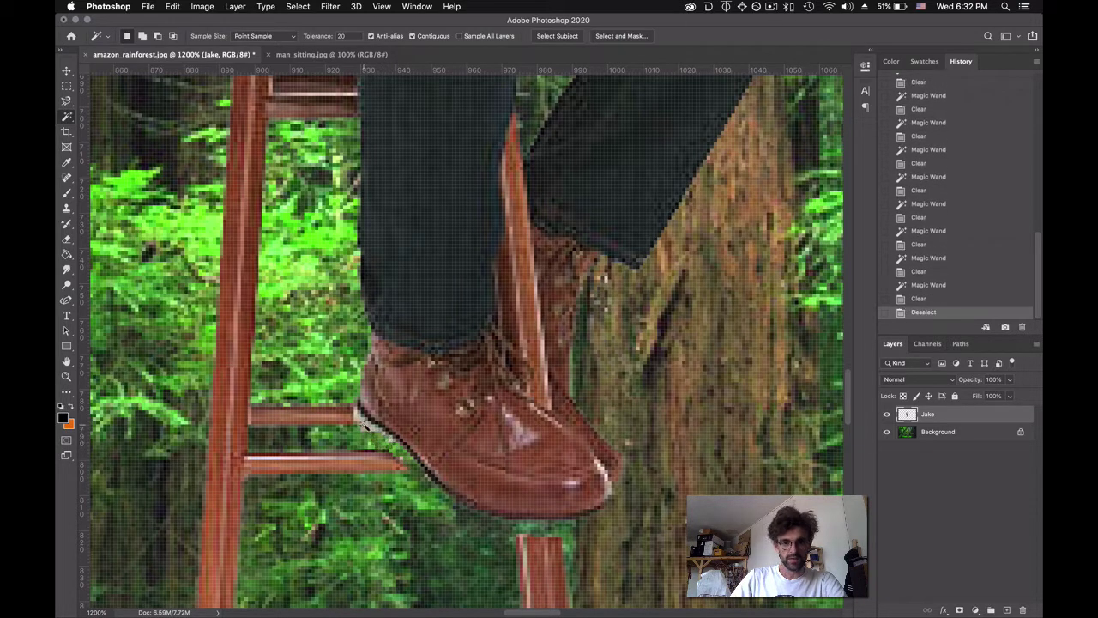
key("Delete")
left_click(370, 432)
key("Delete")
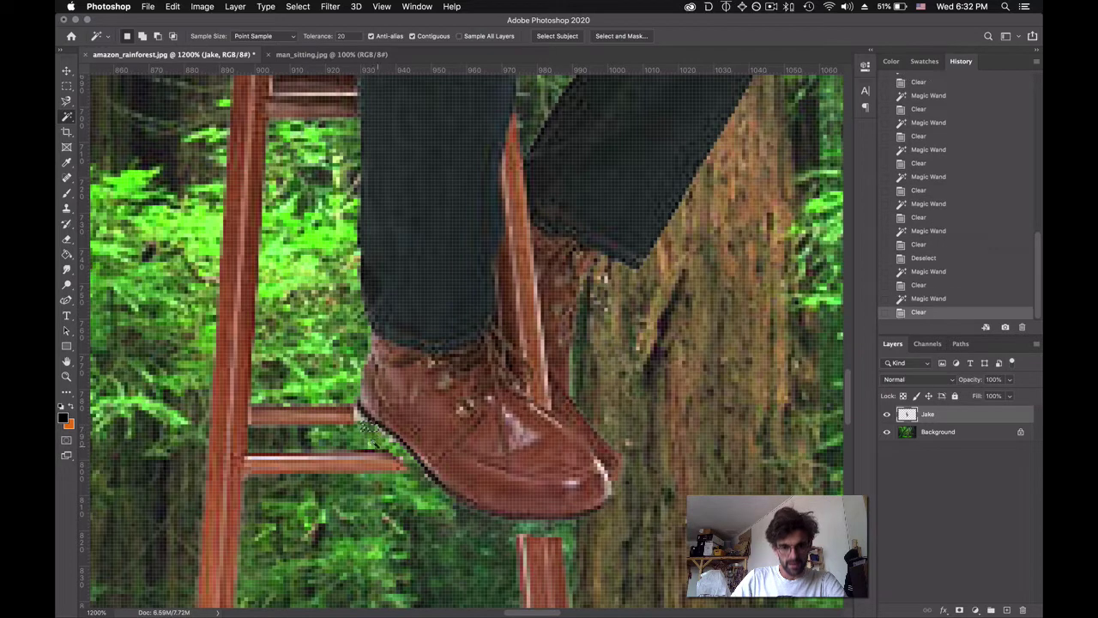
left_click(360, 420)
key("Delete")
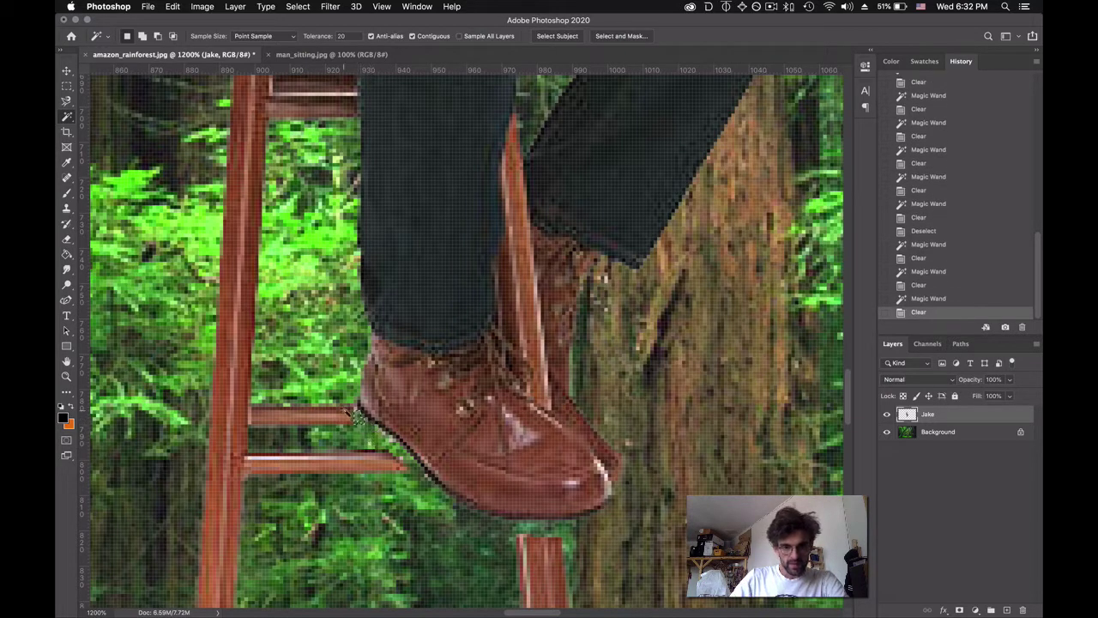
key("ctrl+d")
Delete the white patches beside and under the lower end of the stool leg below the boot
scroll(483, 515, "down", 5)
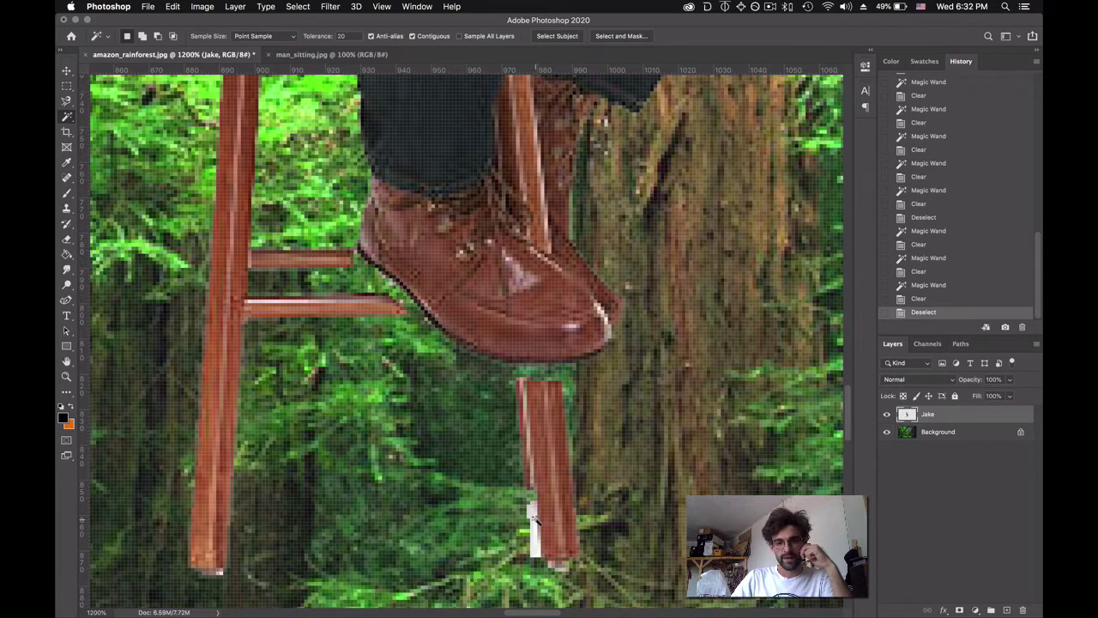
left_click(532, 520)
key("Delete")
left_click(556, 563)
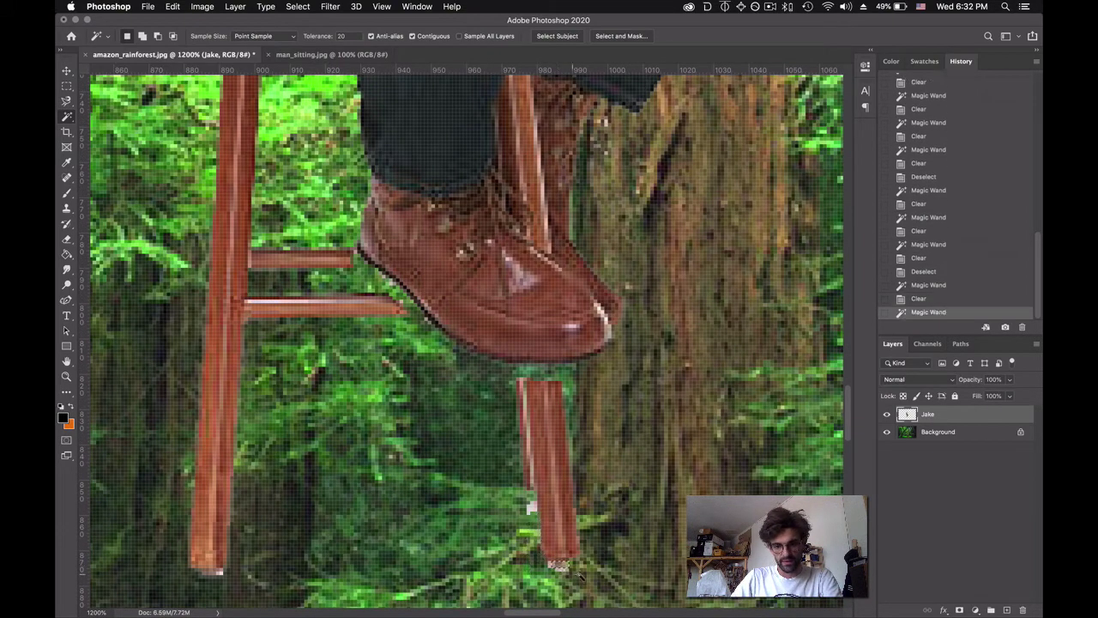
key("Delete")
key("ctrl+d")
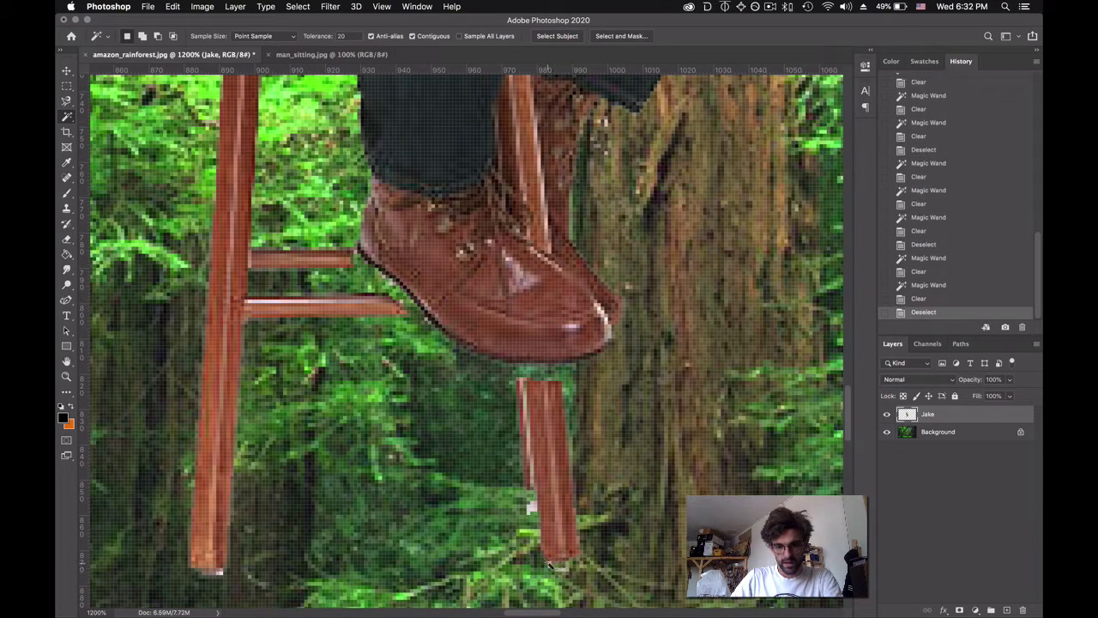
left_click(530, 508)
key("Delete")
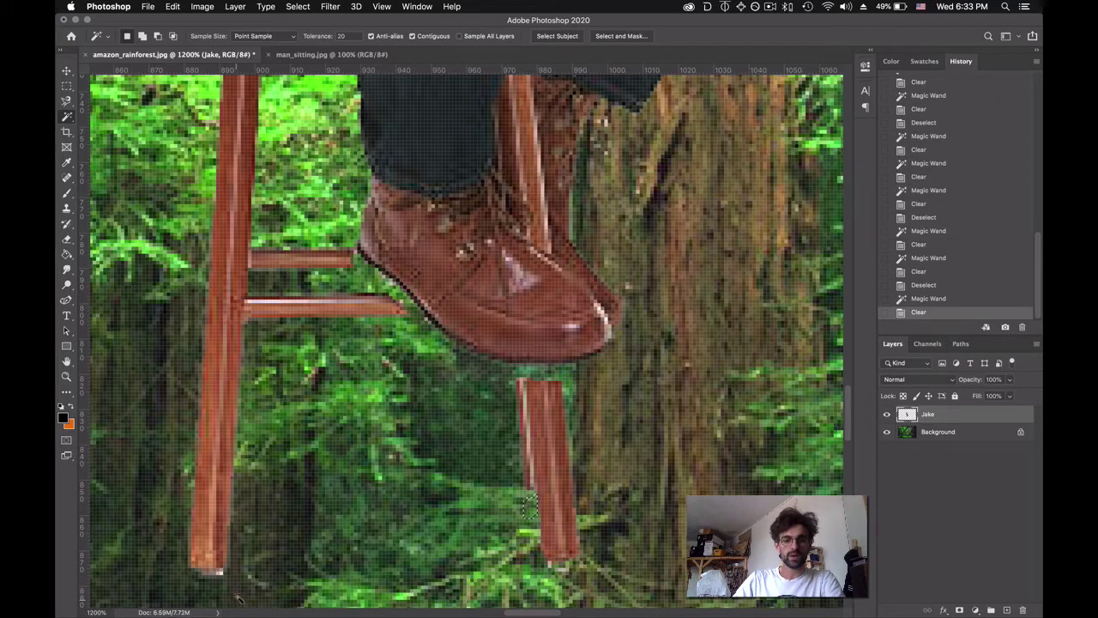
Delete the white fragment at the foot of the other stool leg and deselect
left_click(220, 570)
key("Delete")
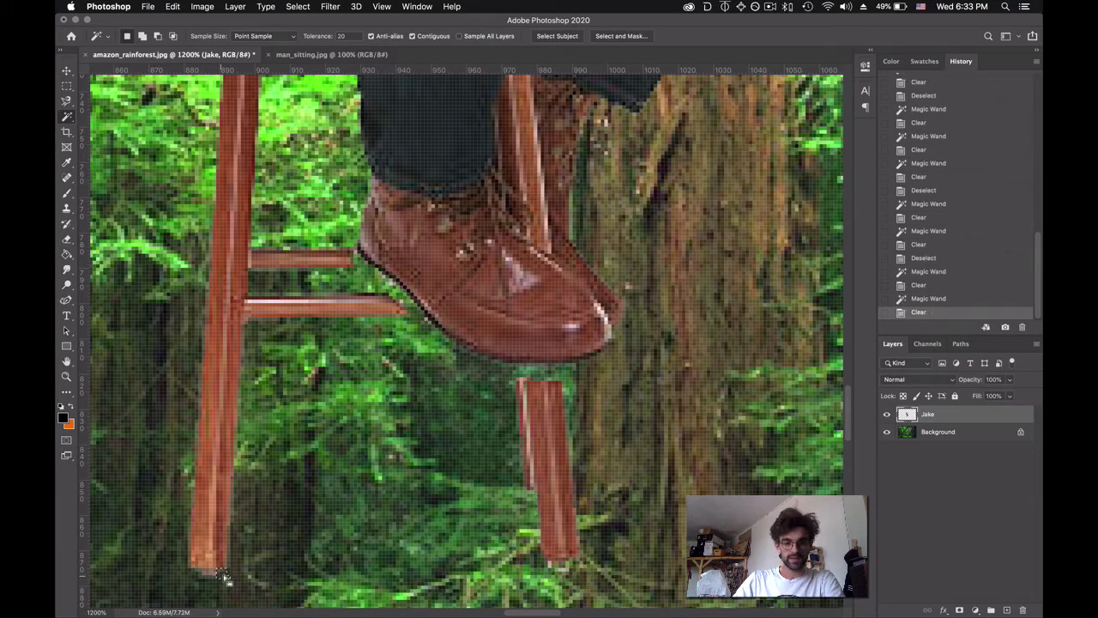
key("super+d")
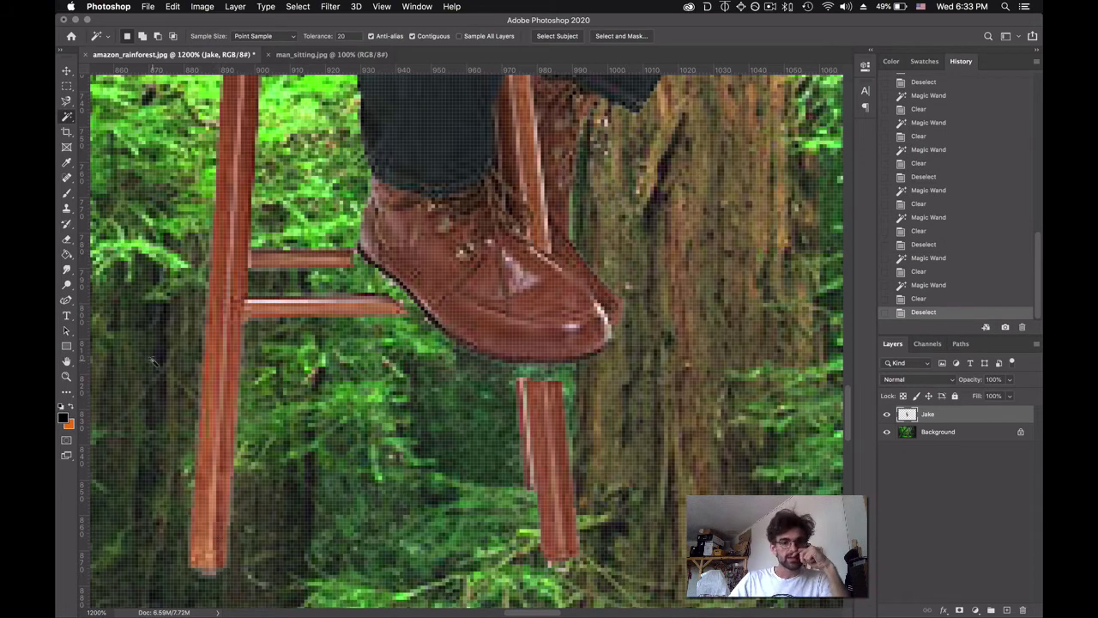
Rebuild the missing upper end of the stool leg beneath the boot with the Clone Stamp
left_click(66, 210)
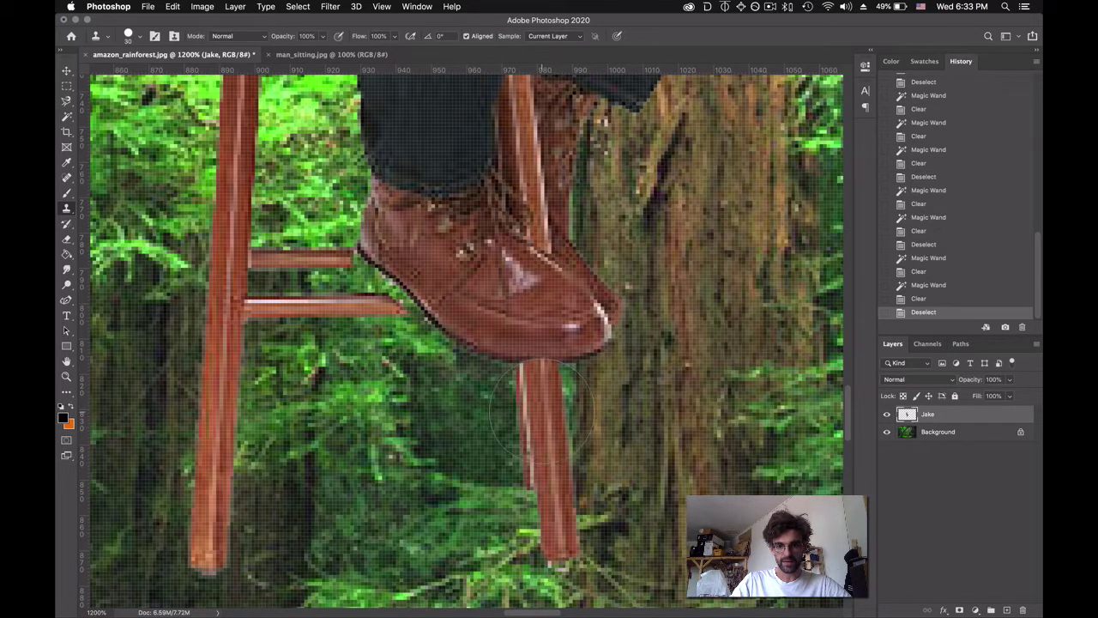
left_click(540, 410)
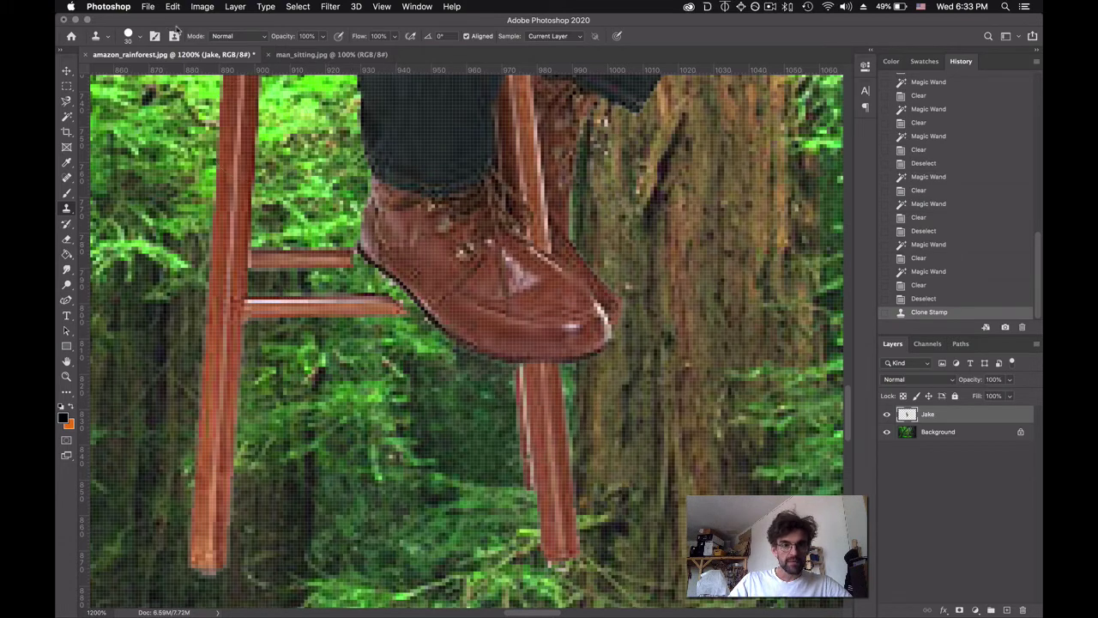
Extend both lower stool rungs up to the front boot with a 17 px Clone Stamp brush
left_click(140, 36)
left_click_drag(131, 75, 127, 76)
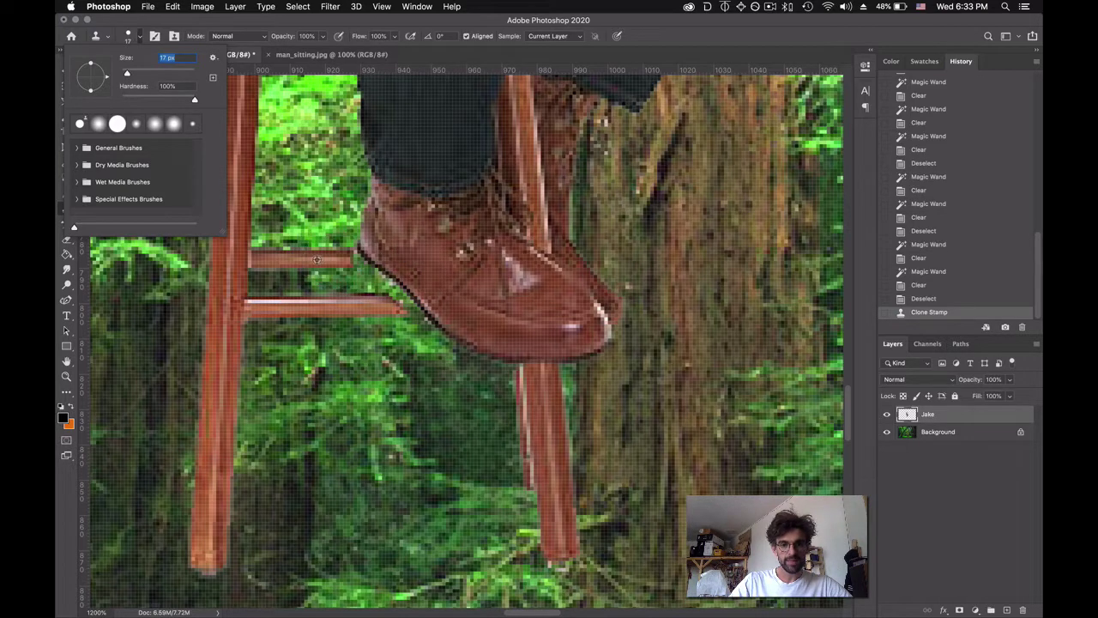
key("Return")
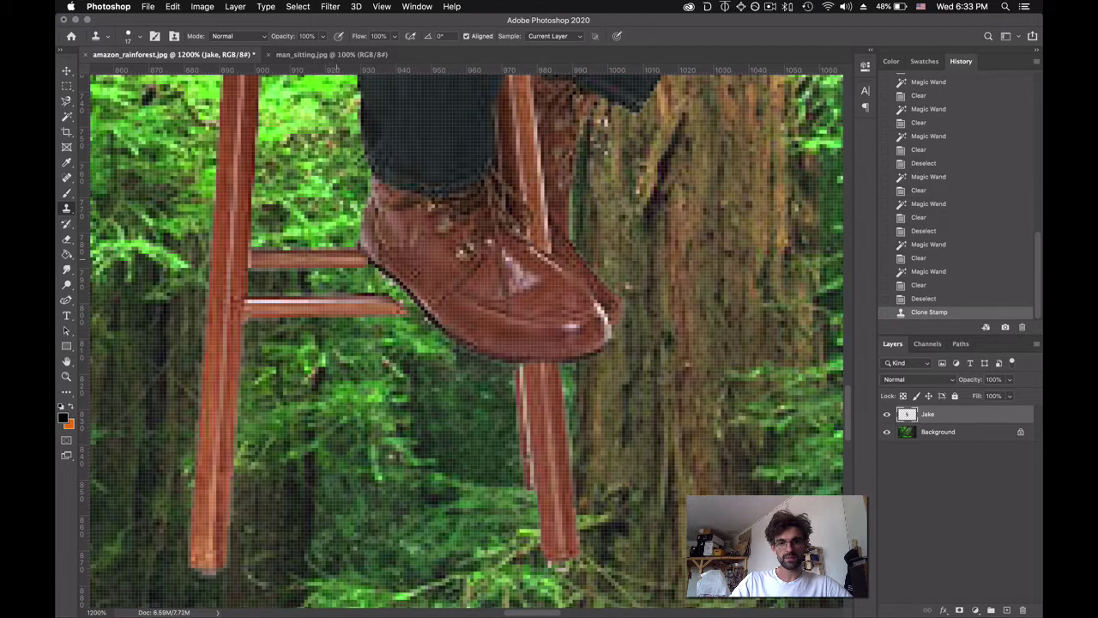
left_click_drag(339, 257, 360, 253)
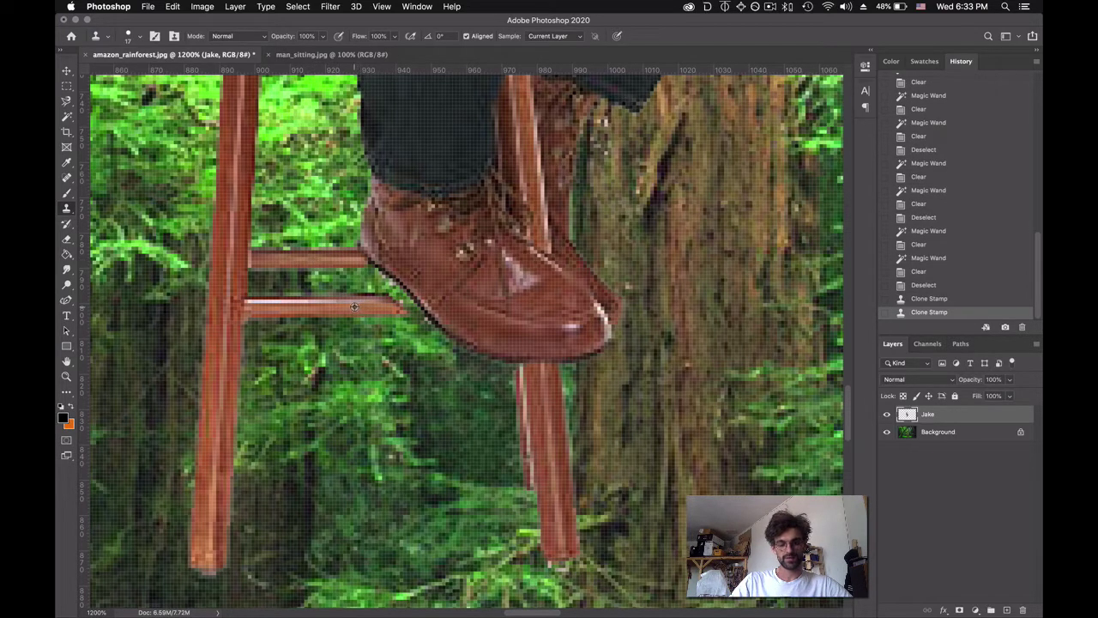
left_click_drag(353, 306, 415, 302)
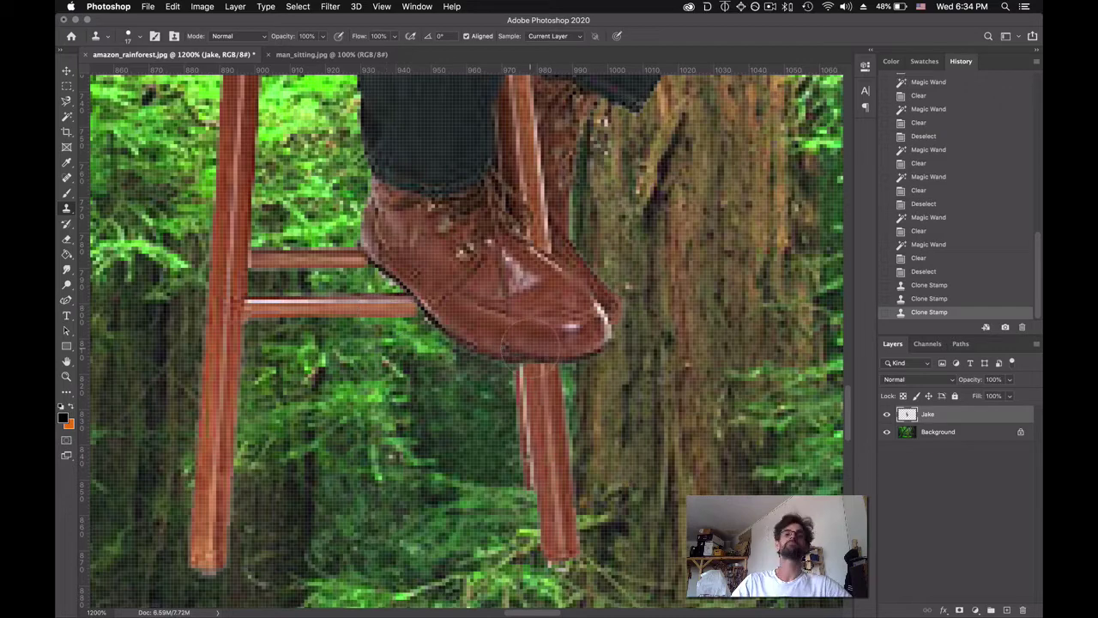
Examine the whole composite at 100% and the seated man at 200% to judge the cutout
key("super+minus")
key("super+minus")
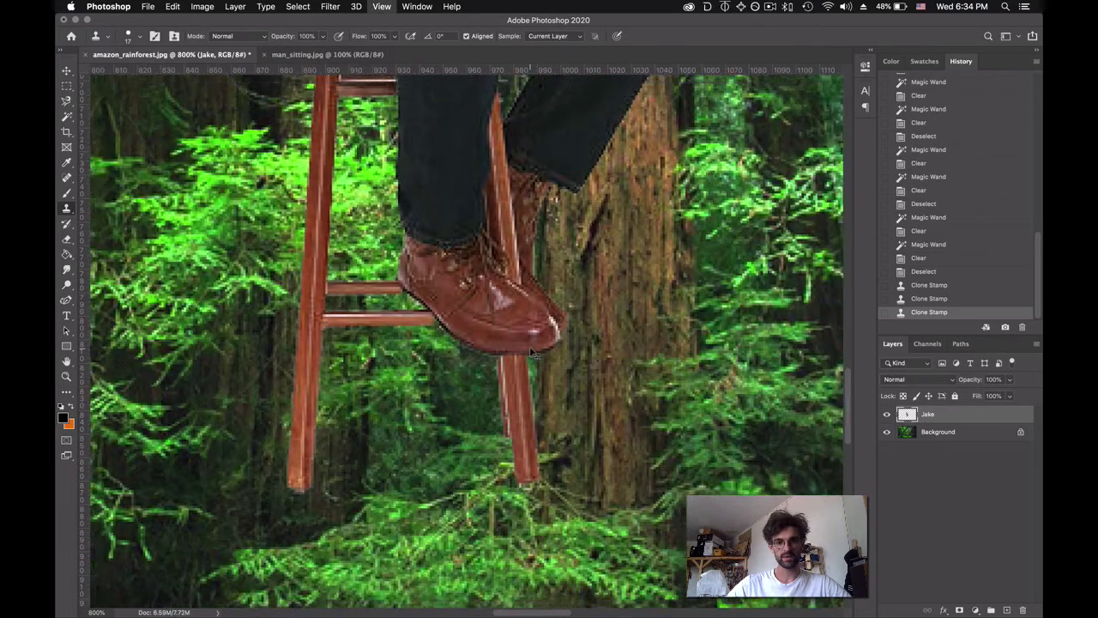
key("super+minus")
key("super+minus")
key("super+minus")
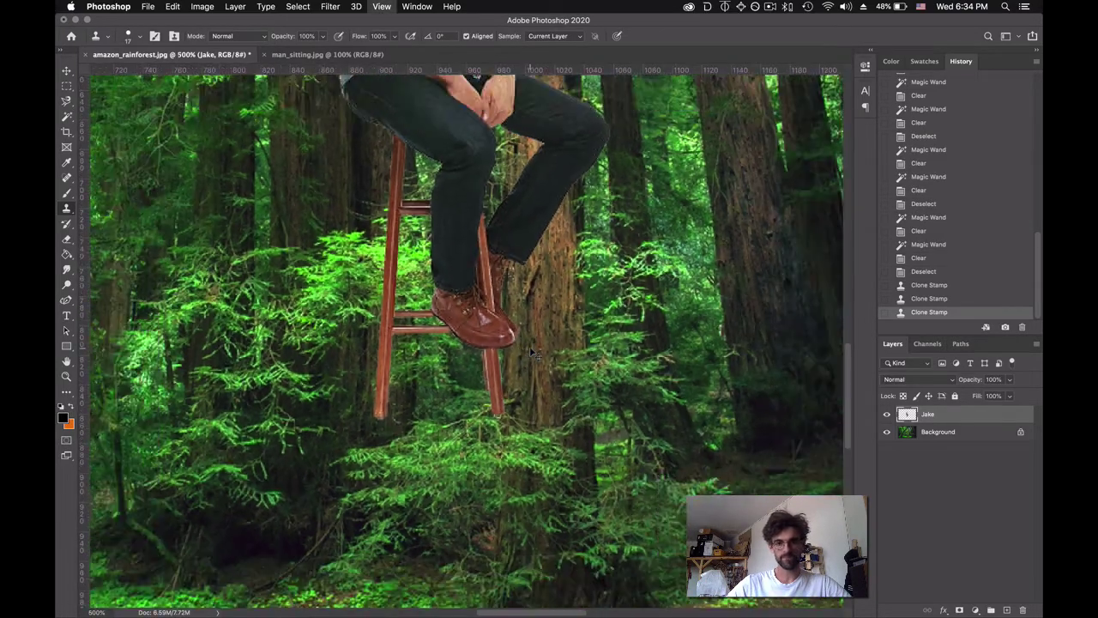
key("super+minus")
key("super+minus")
key("super+minus")
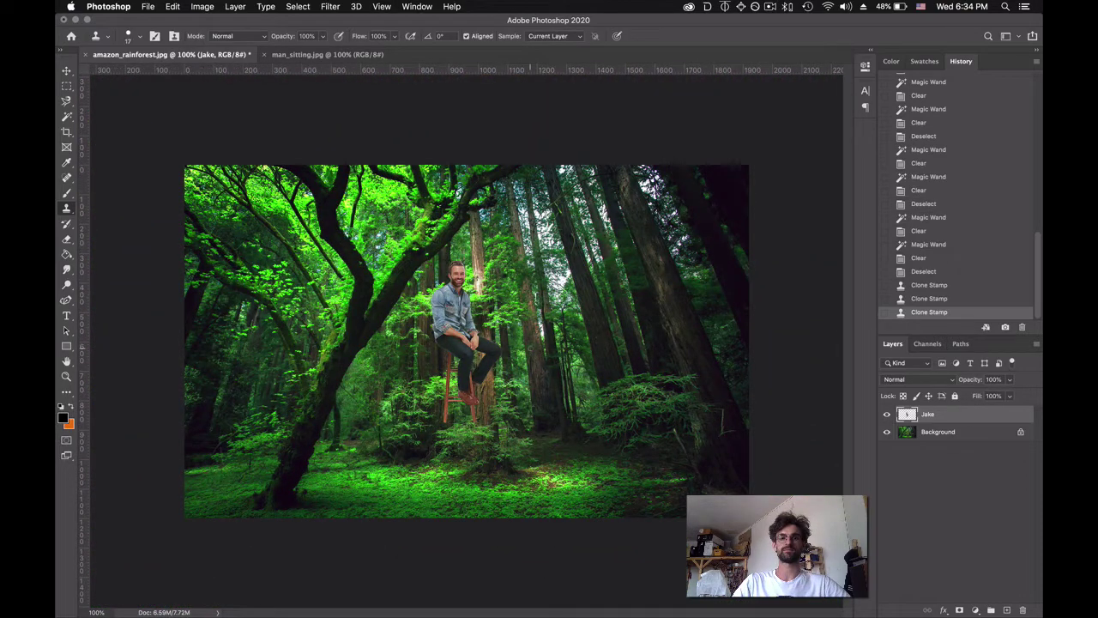
key("super+plus")
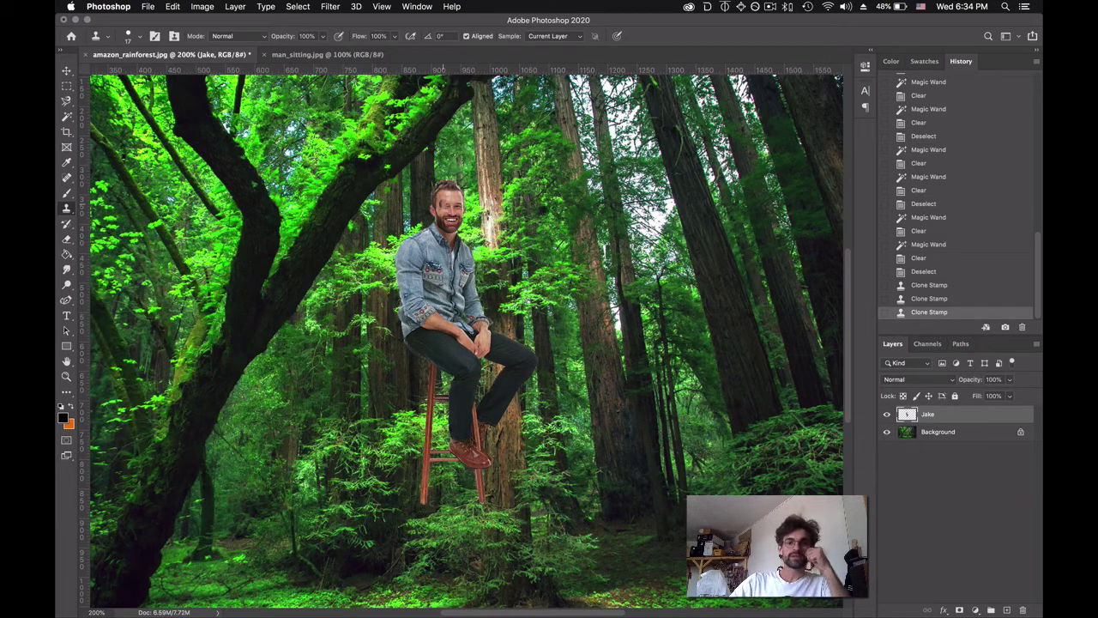
Add a Hue/Saturation adjustment layer above the man's layer, named with his first name followed by "Modifying Layer"
left_click(66, 71)
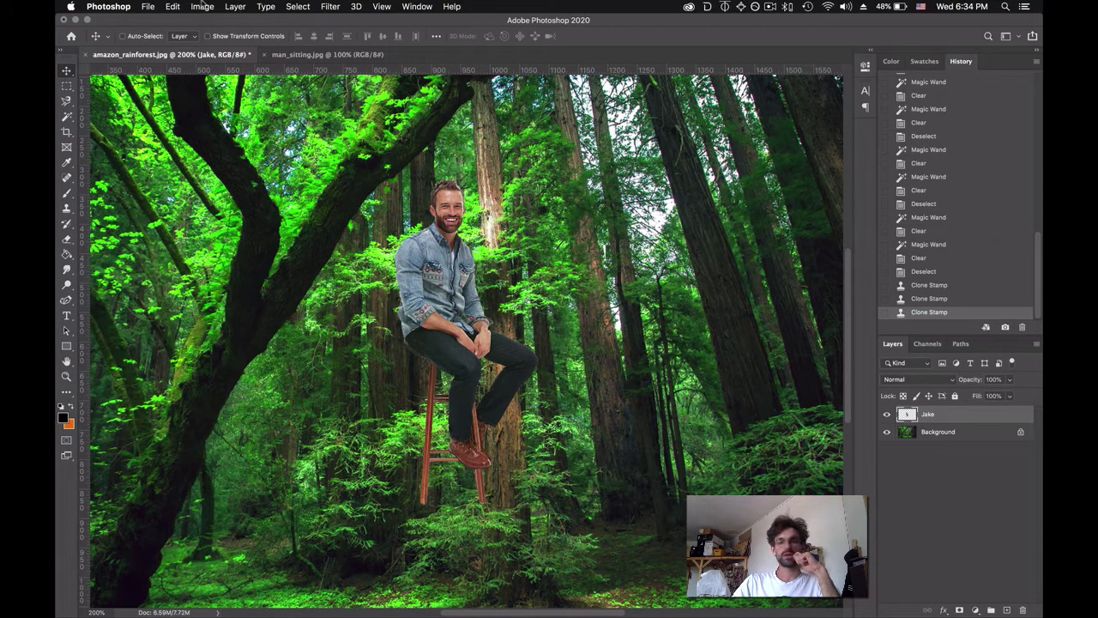
left_click(244, 6)
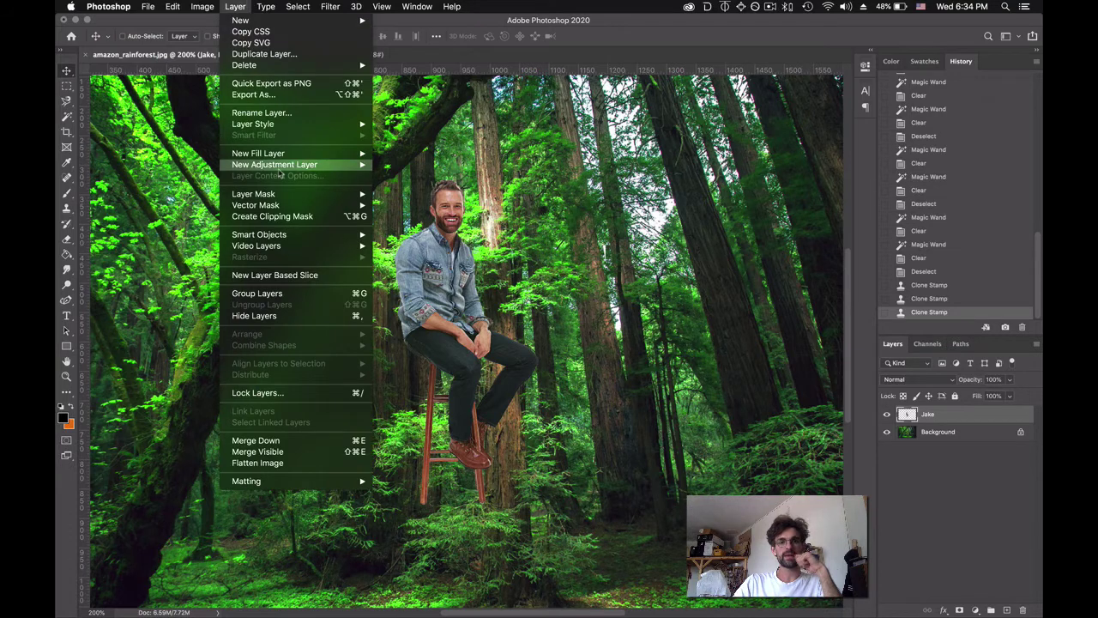
mouse_move(279, 165)
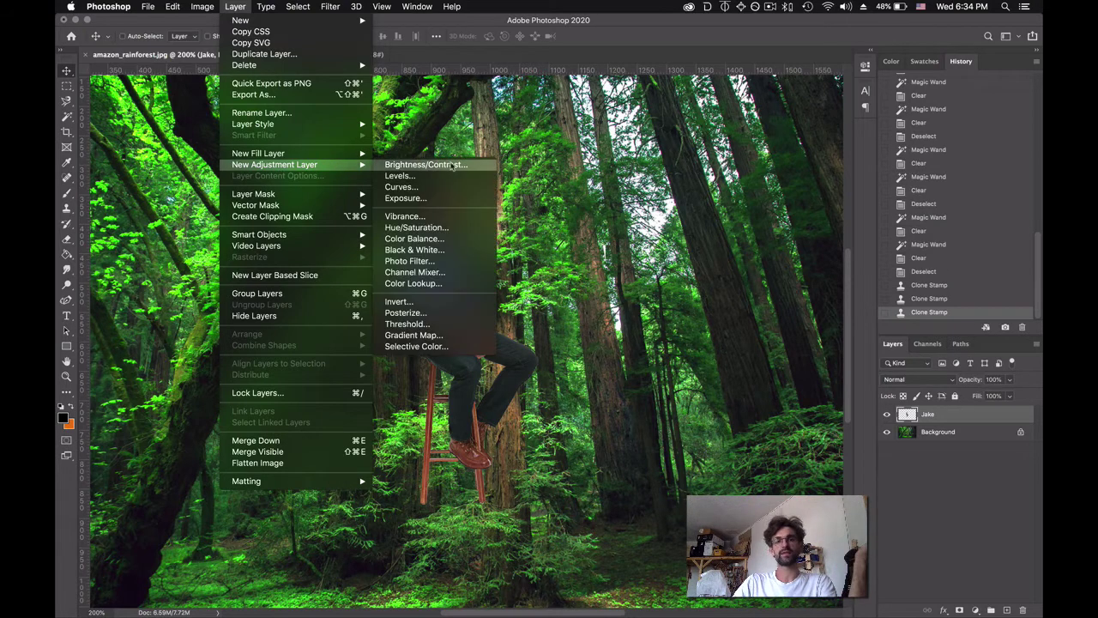
left_click(451, 227)
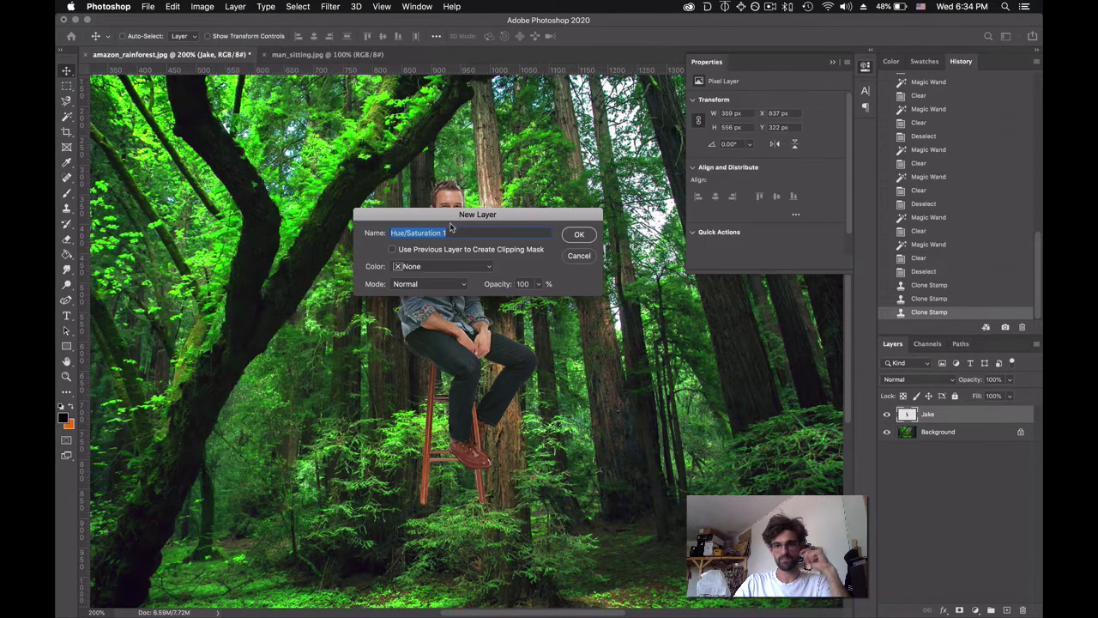
type("Jake Modifying Layer")
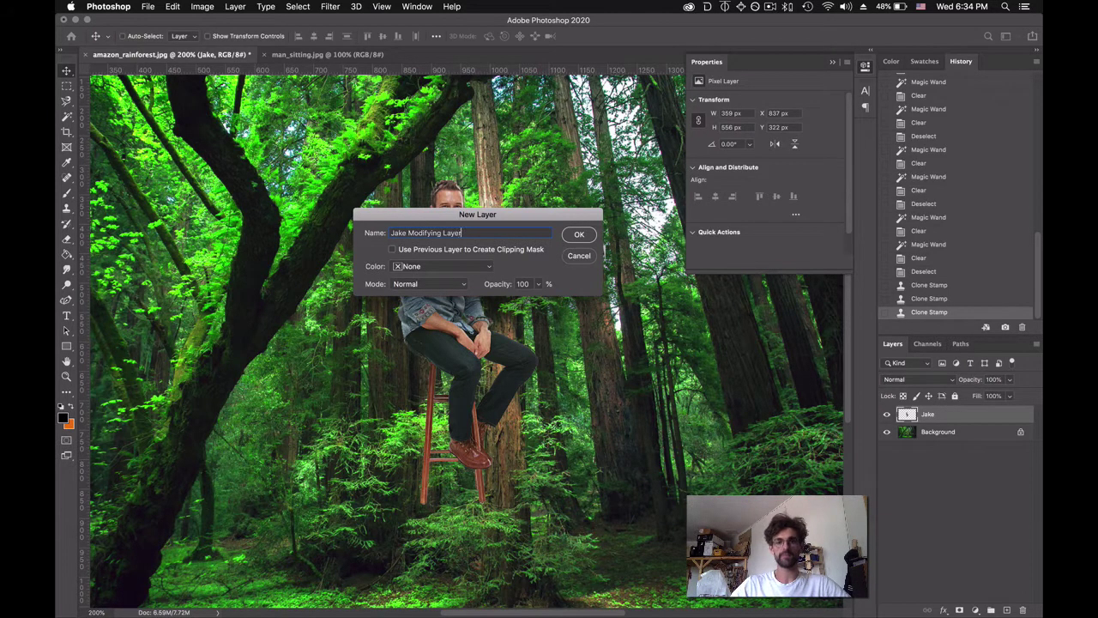
key("Return")
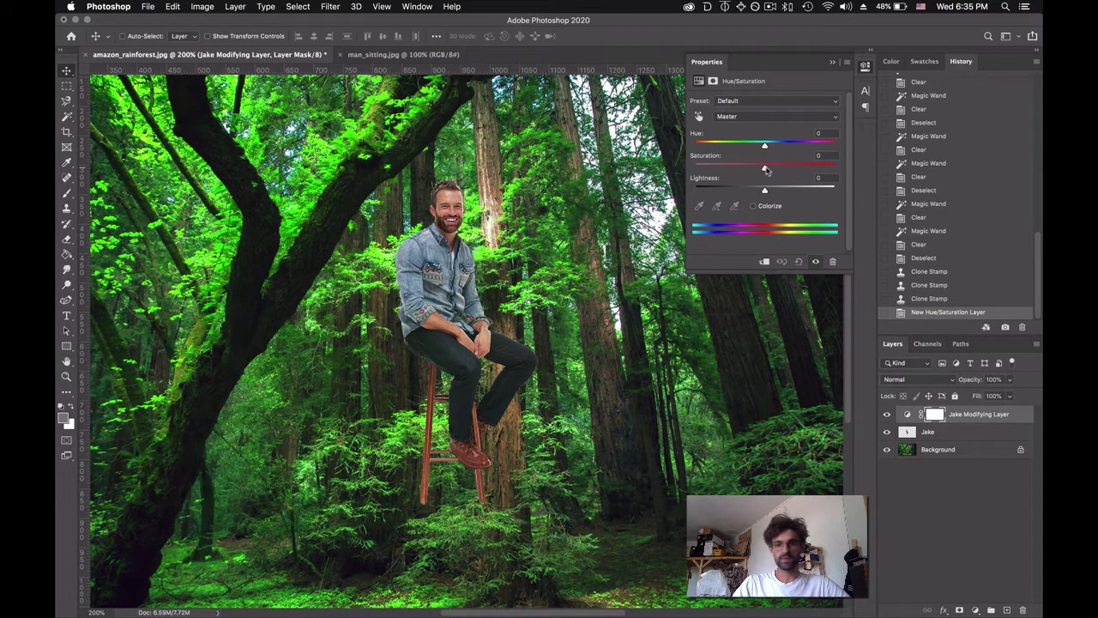
Try a slight positive hue shift on the new adjustment layer and reset Hue to 0
mouse_move(764, 148)
left_mouse_down()
mouse_move(822, 144)
mouse_move(769, 147)
left_mouse_up()
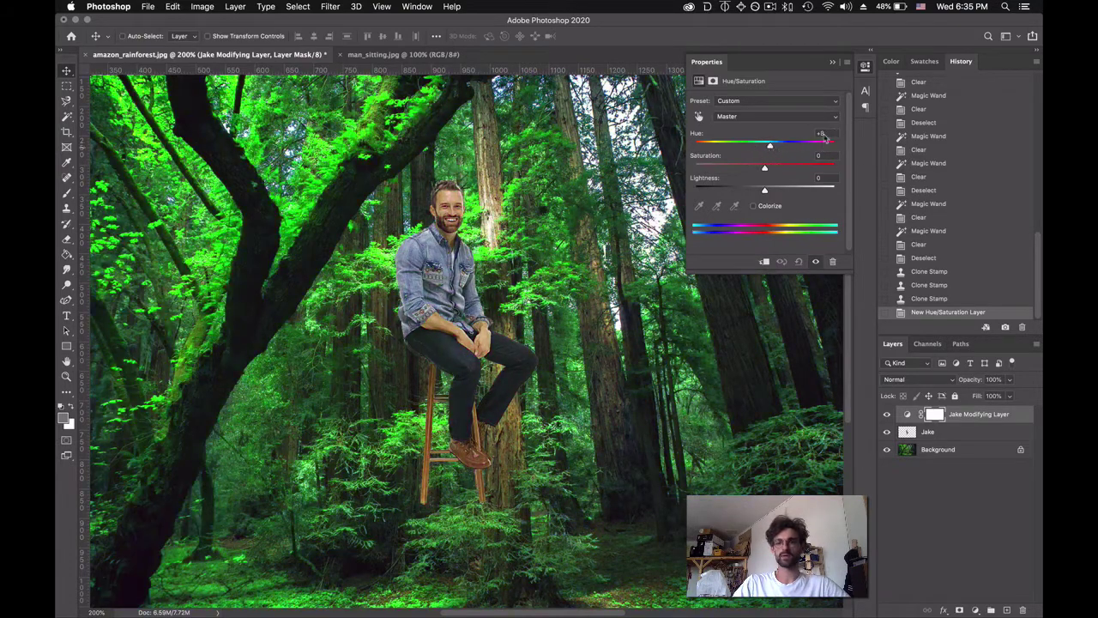
type("0")
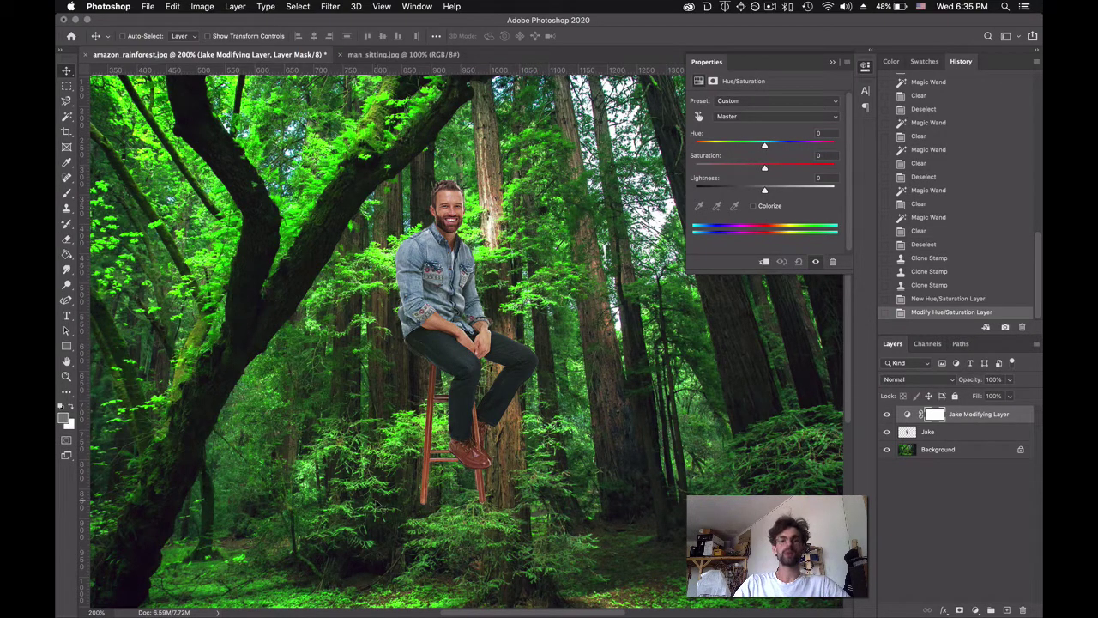
Clip the Hue/Saturation layer to the man's layer, raise its Hue slightly and set Saturation to -9
left_click(765, 262)
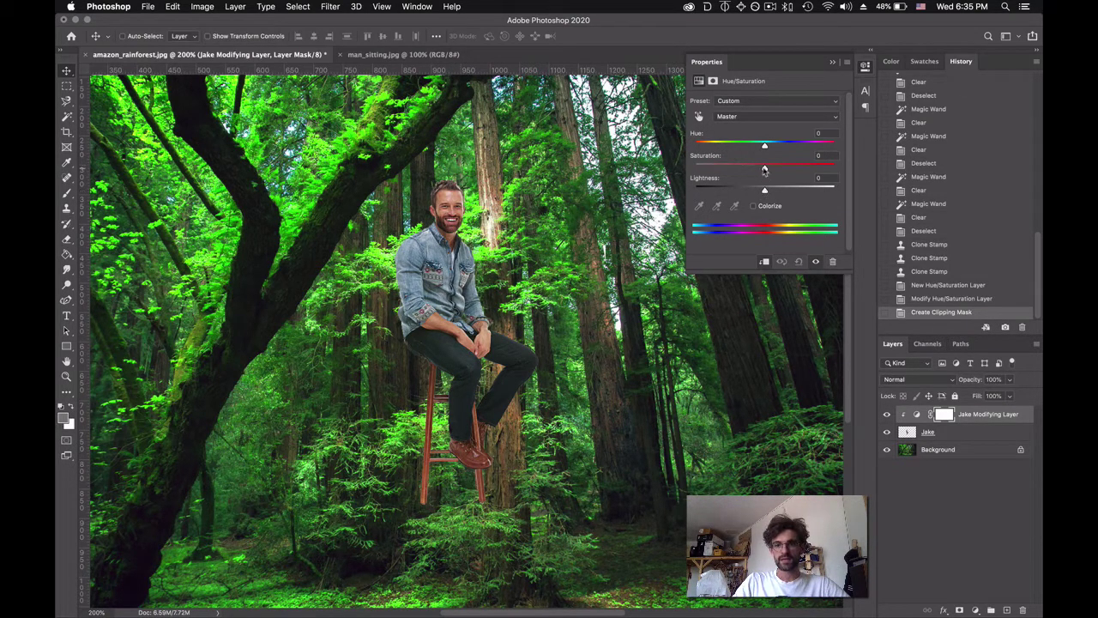
left_click_drag(789, 169, 778, 146)
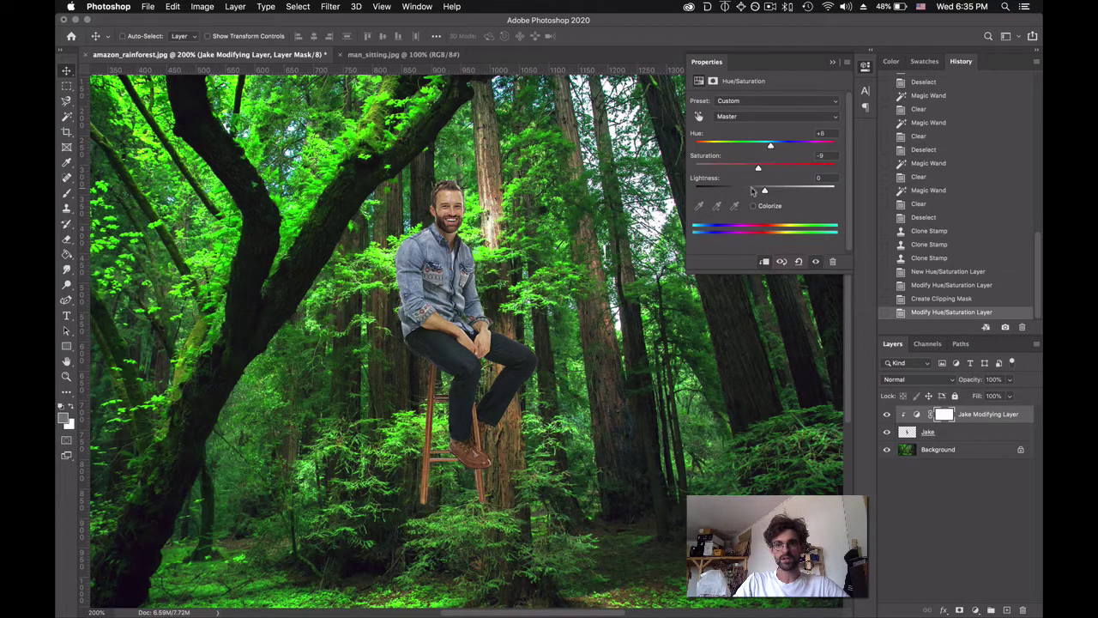
Set the clipped Hue/Saturation layer's Lightness to -9 and compare the man with the adjustment hidden and shown
left_click_drag(764, 190, 758, 190)
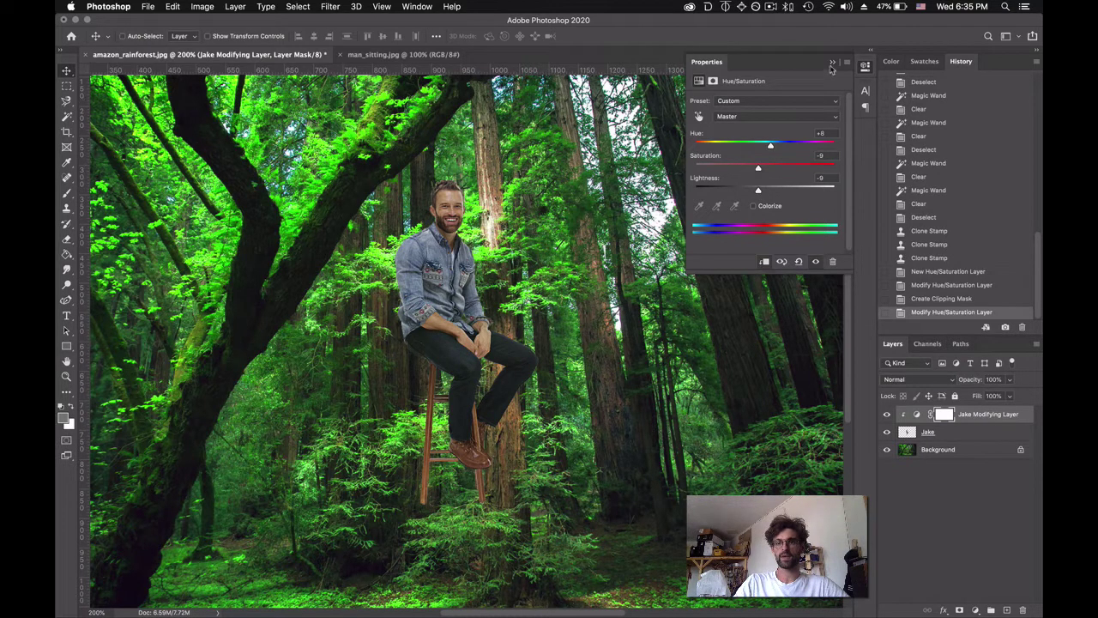
left_click(831, 63)
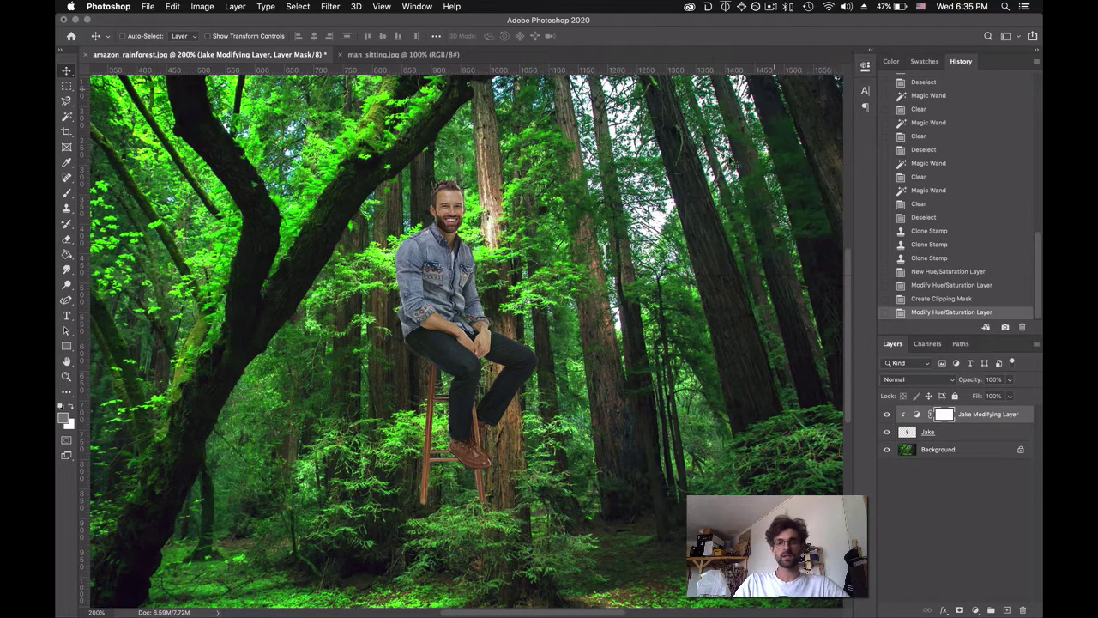
left_click(887, 415)
left_click(887, 415)
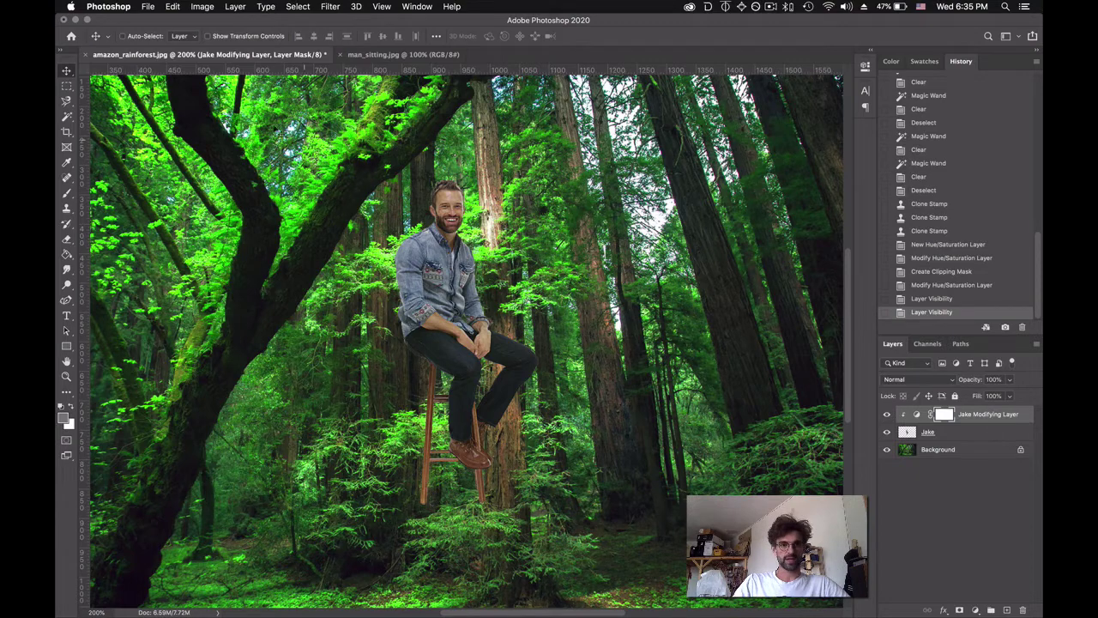
scroll(536, 443, "down", 5)
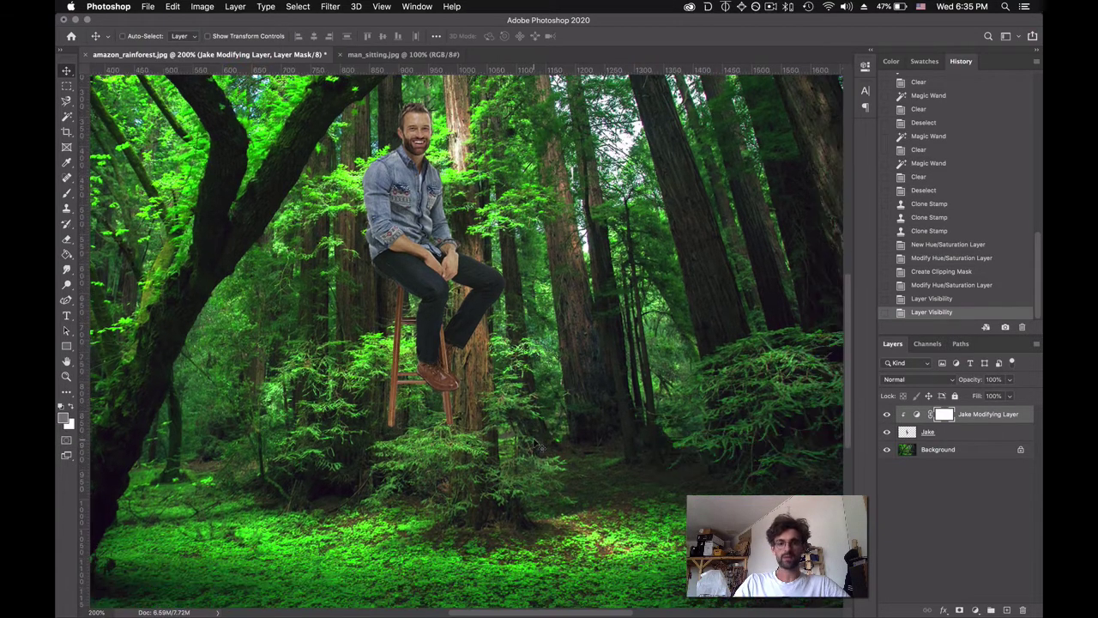
scroll(538, 447, "up", 2)
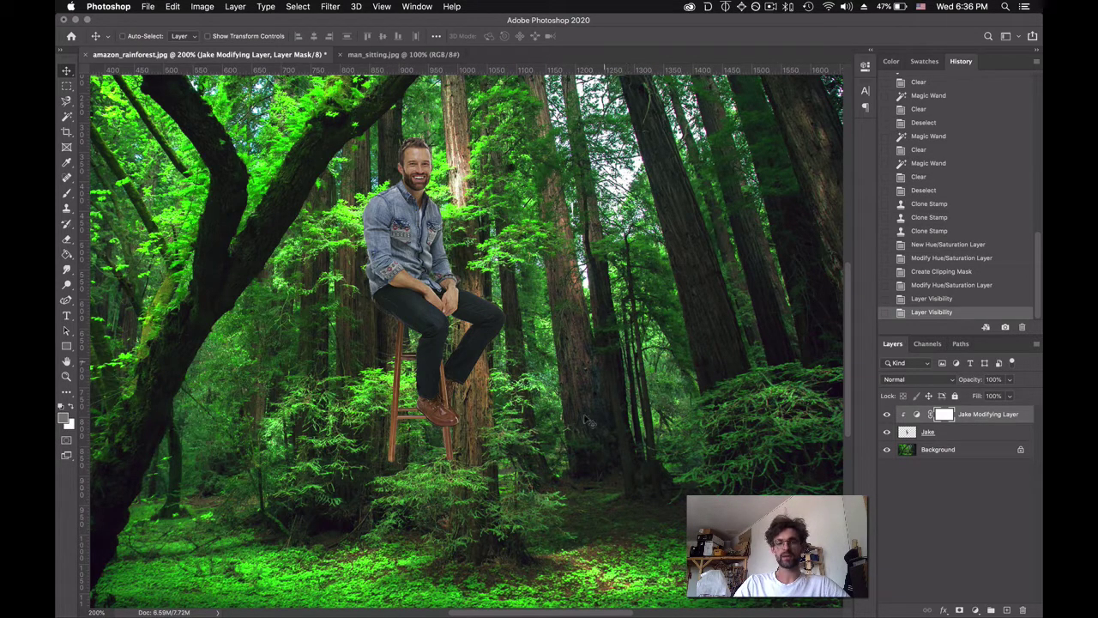
Scale the man's layer down with Free Transform and place him on the sunlit forest floor right of the central trunk
key("super+minus")
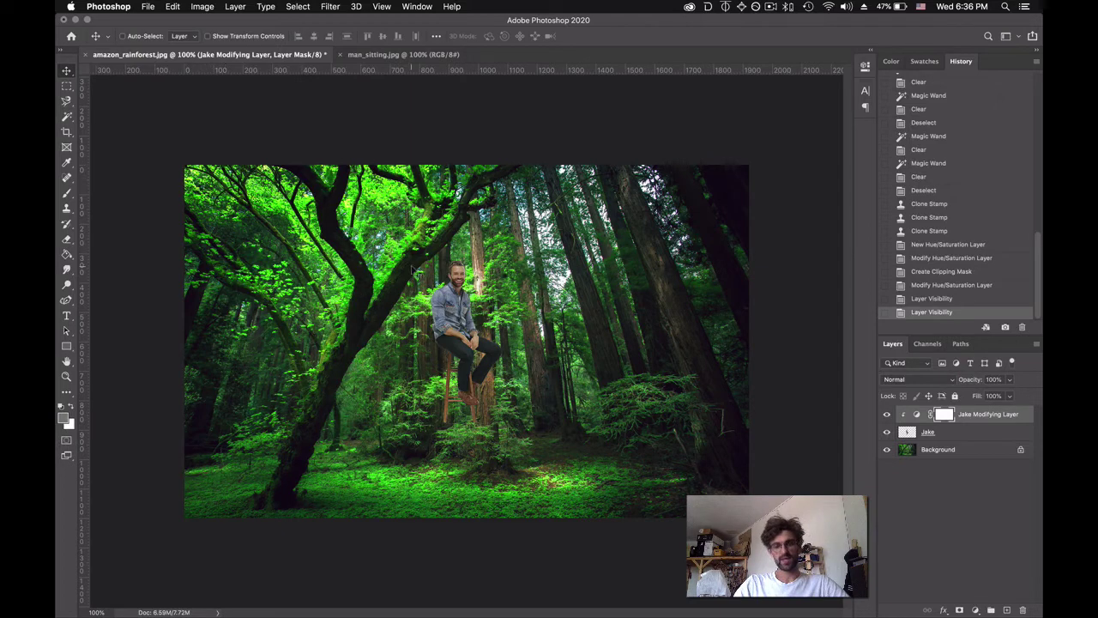
key("super+t")
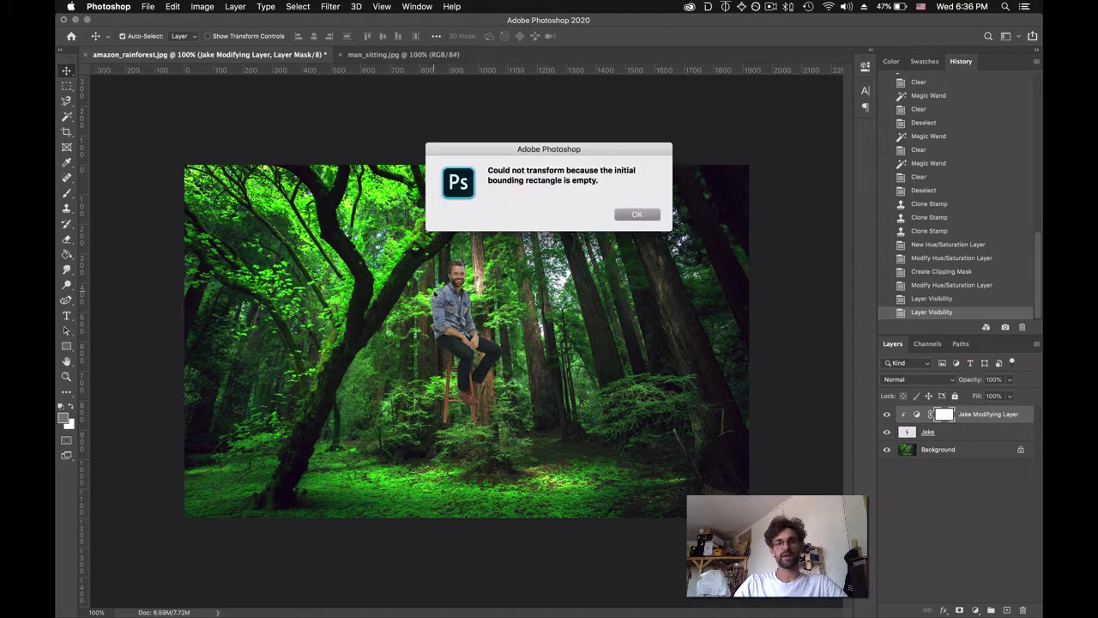
left_click(636, 215)
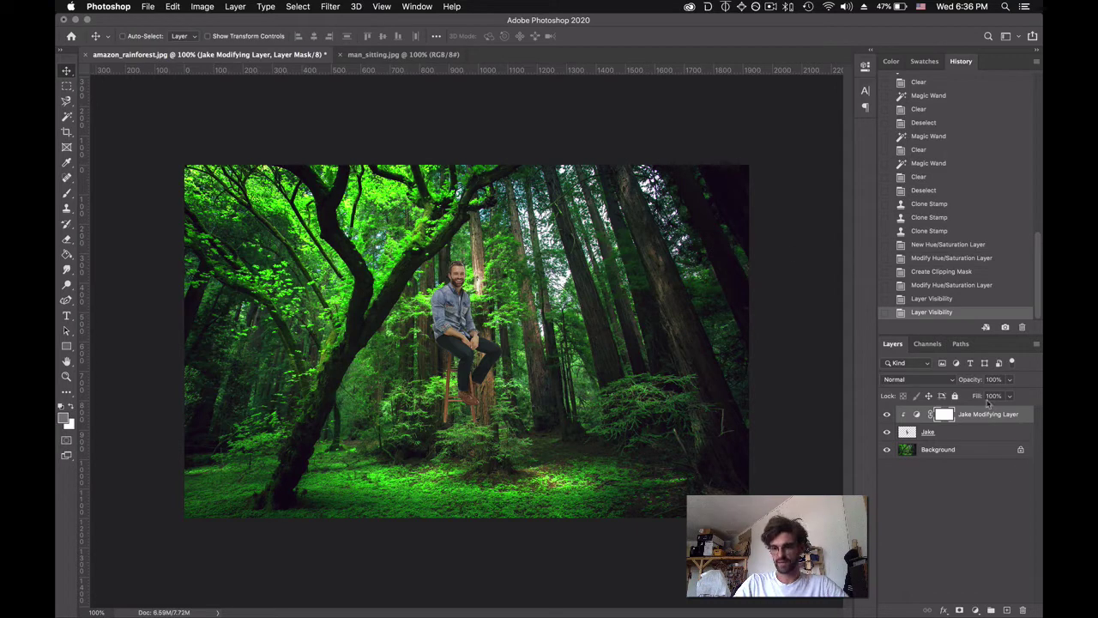
left_click(998, 435)
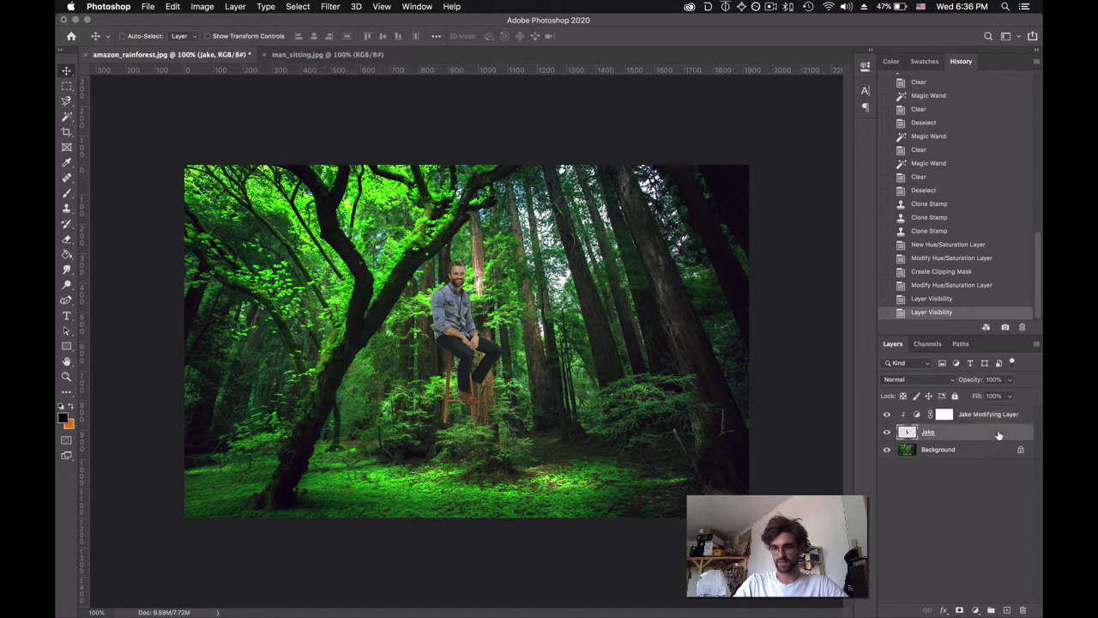
key("super+t")
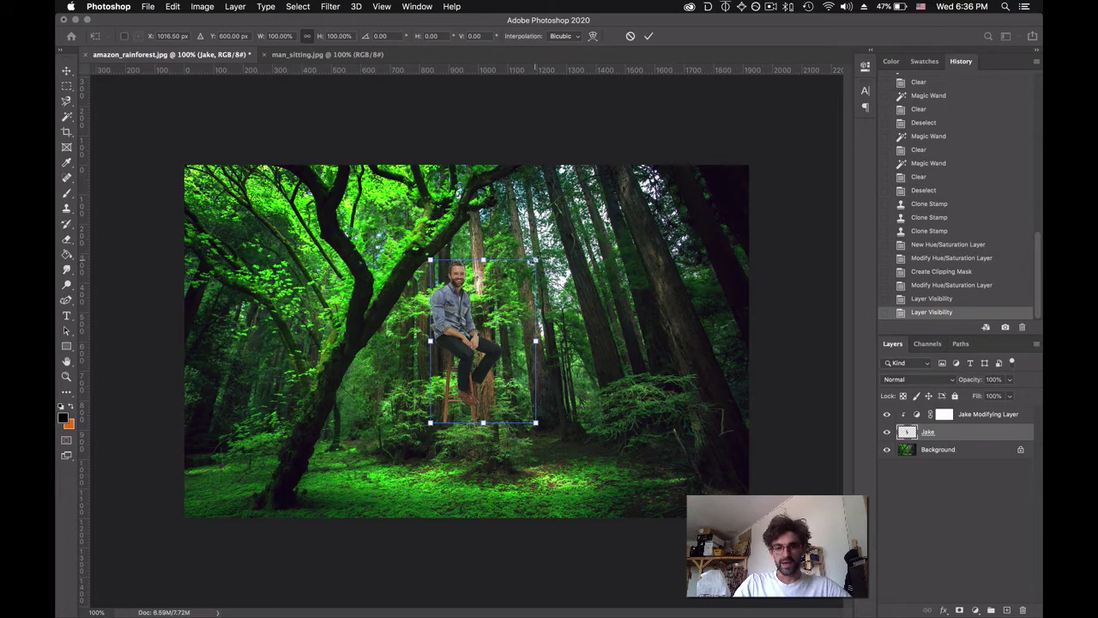
left_click_drag(535, 259, 491, 329)
left_click_drag(455, 377, 532, 462)
left_click(648, 36)
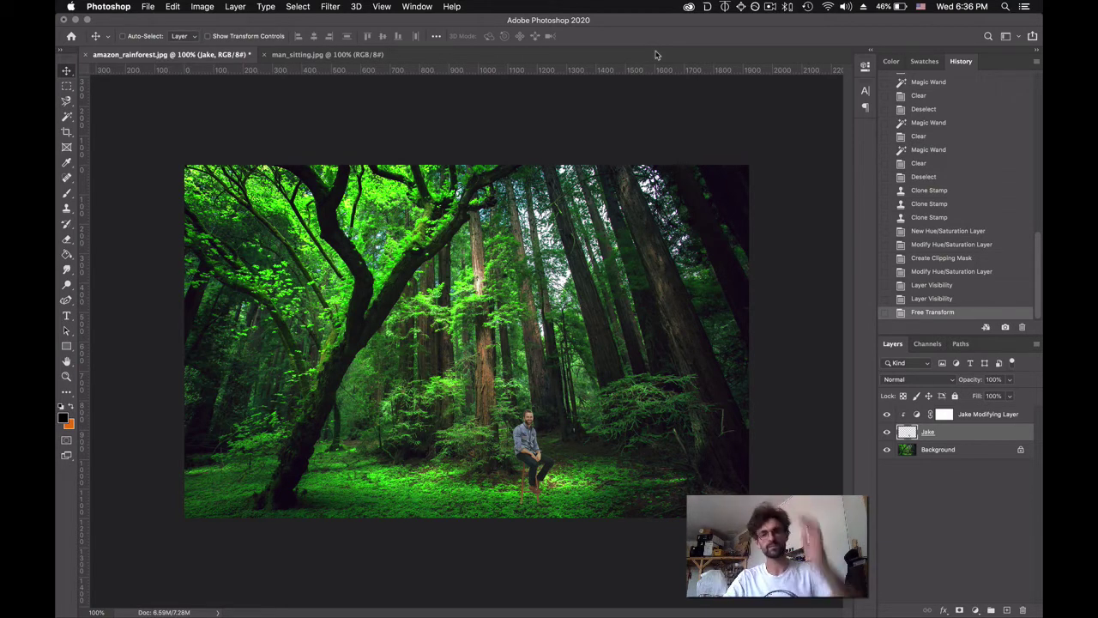
Scale the man down further to 81.37% and move him slightly up and right, to the shaded edge of the clearing
key("super+t")
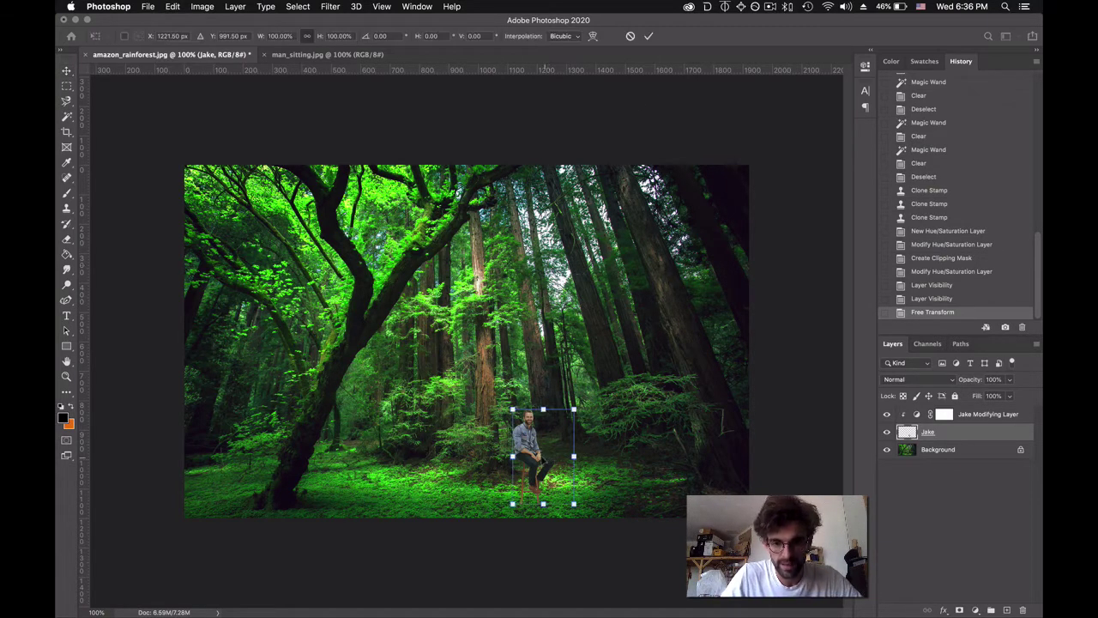
left_click_drag(552, 432, 581, 410)
key("ctrl+z")
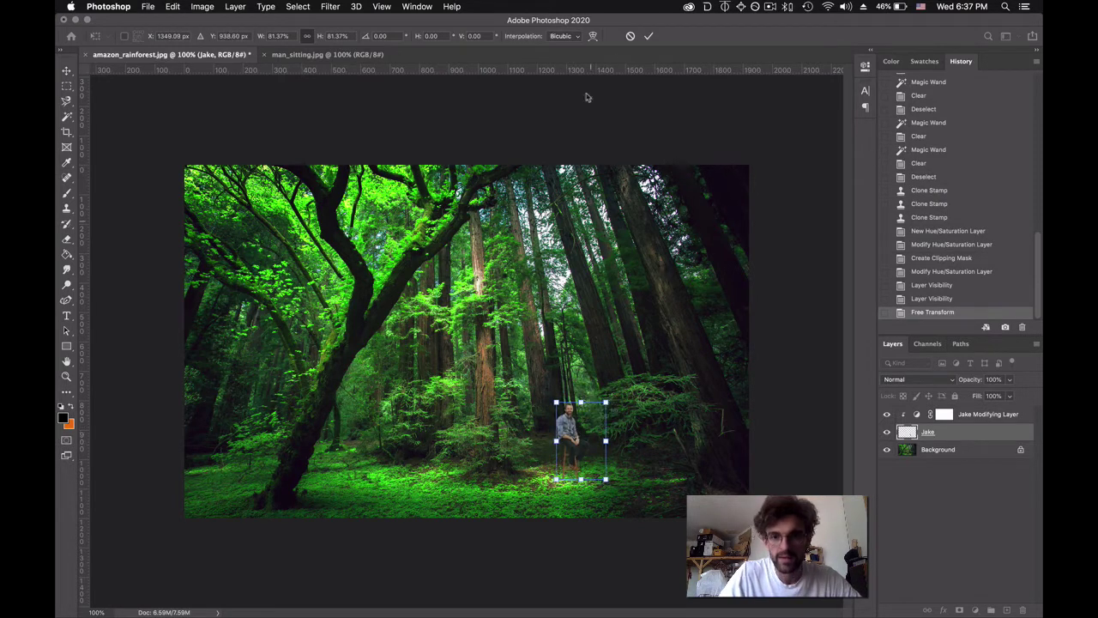
left_click(646, 37)
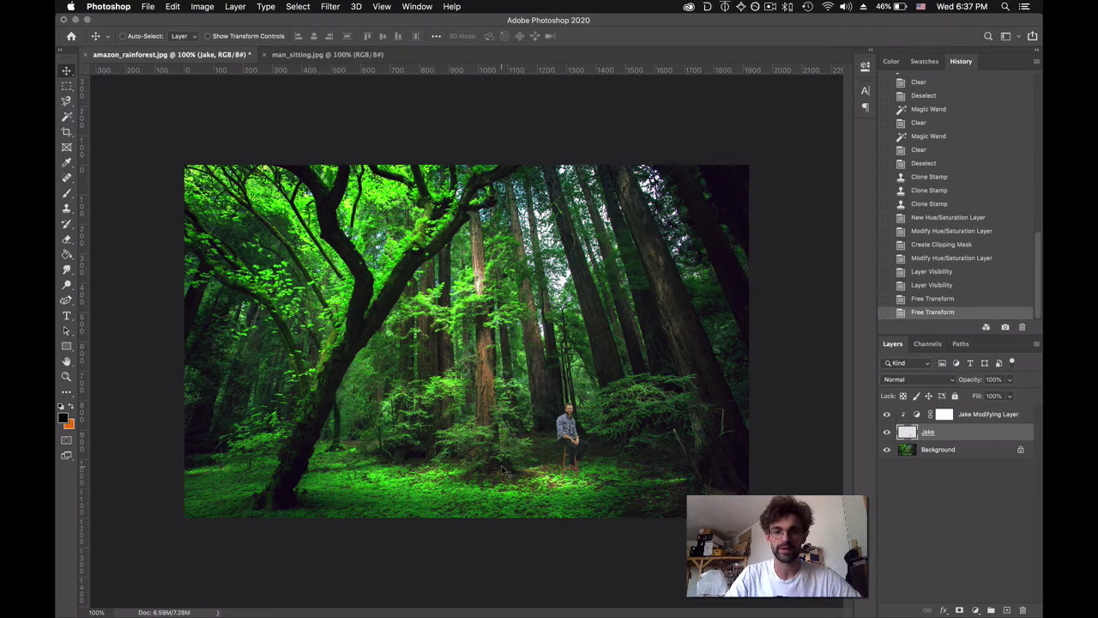
Activate the Smudge tool for working on the resized man's cutout
key("super+plus")
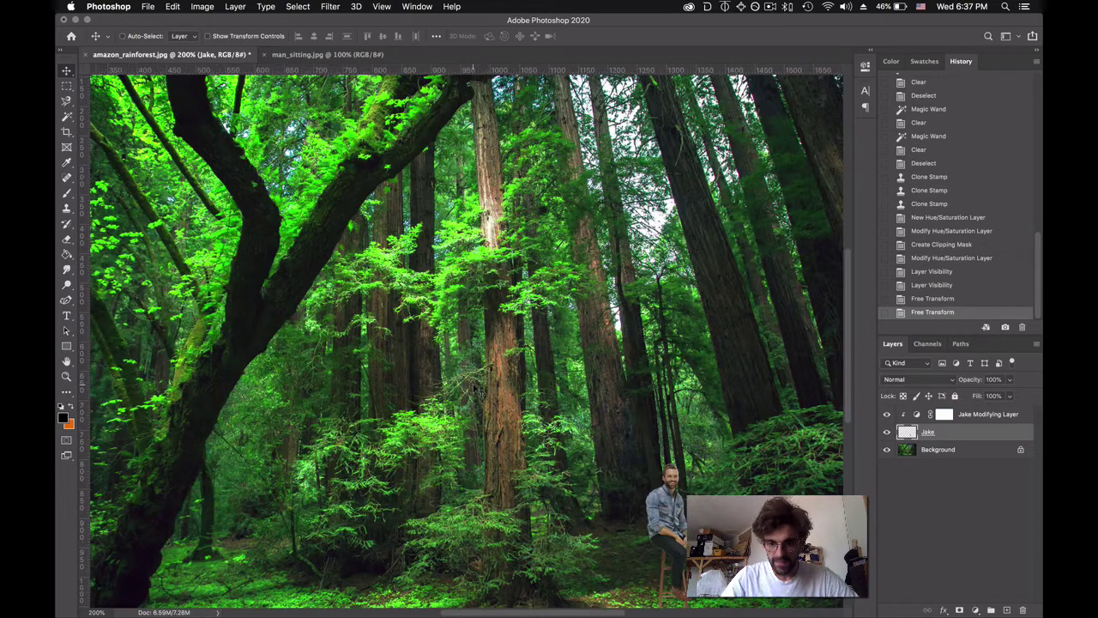
scroll(617, 488, "down", 3)
scroll(619, 486, "right", 2)
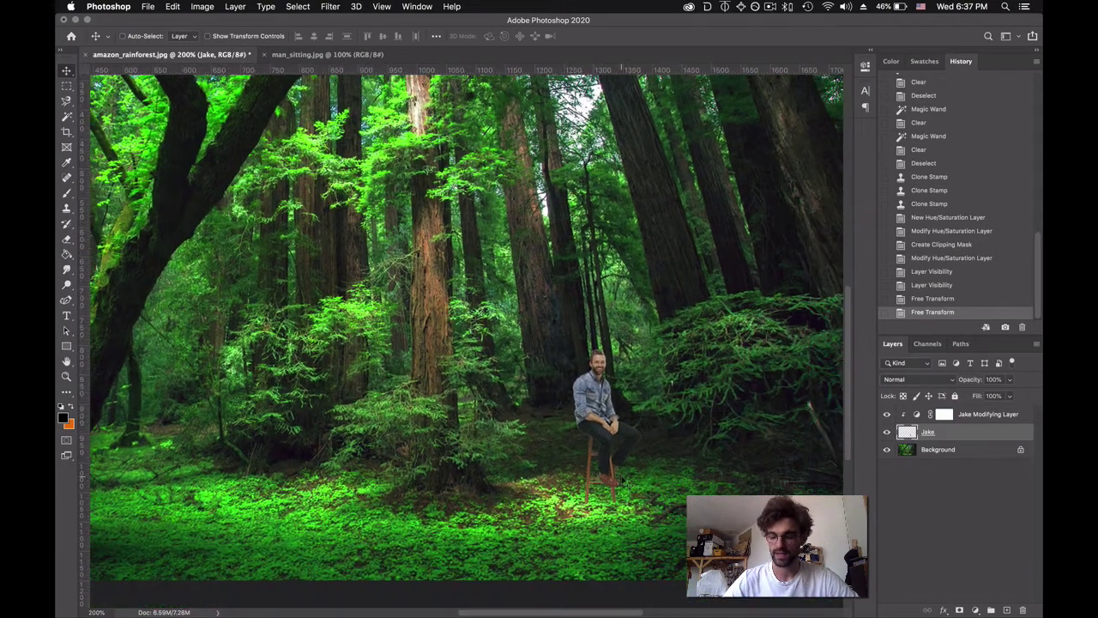
key("super+plus")
key("super+plus")
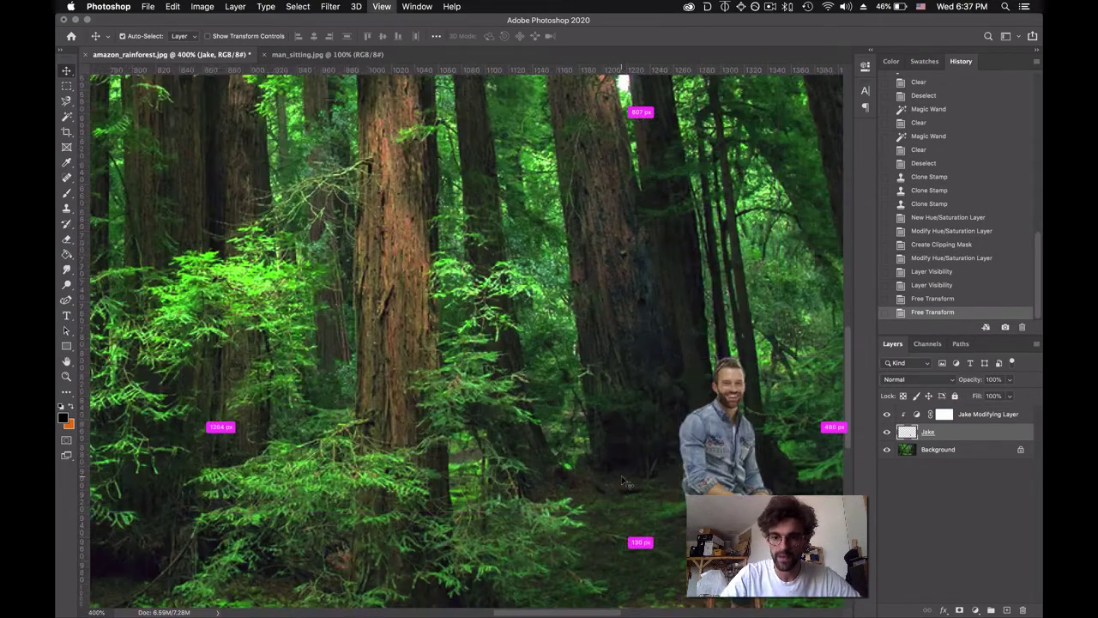
scroll(611, 461, "down", 2)
scroll(611, 461, "right", 2)
scroll(611, 461, "down", 2)
scroll(611, 461, "right", 2)
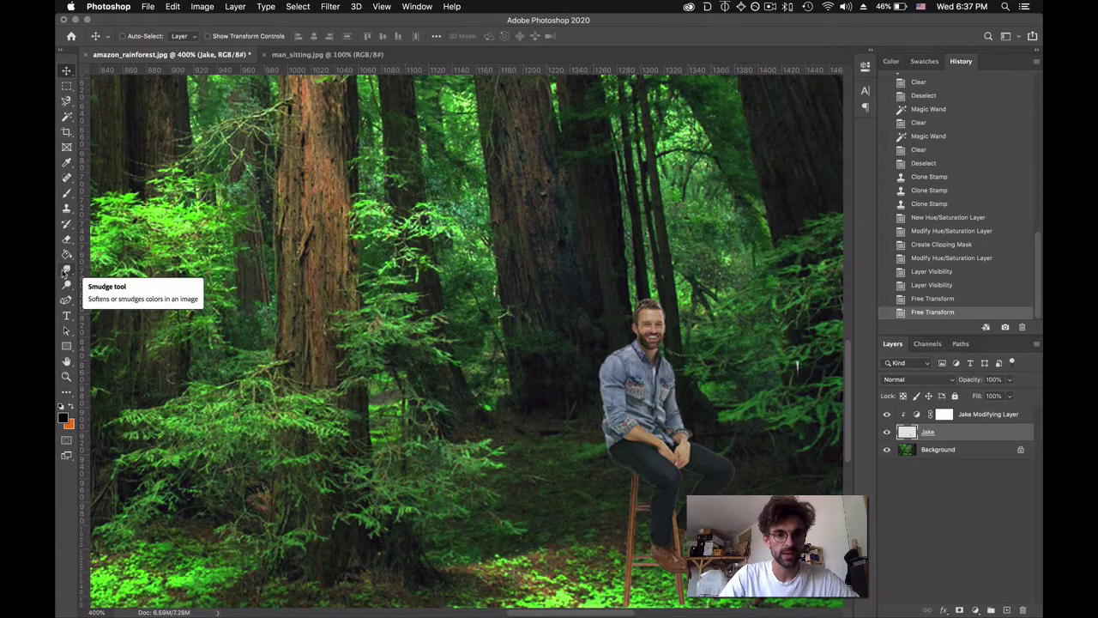
left_click(64, 271)
left_click(63, 273)
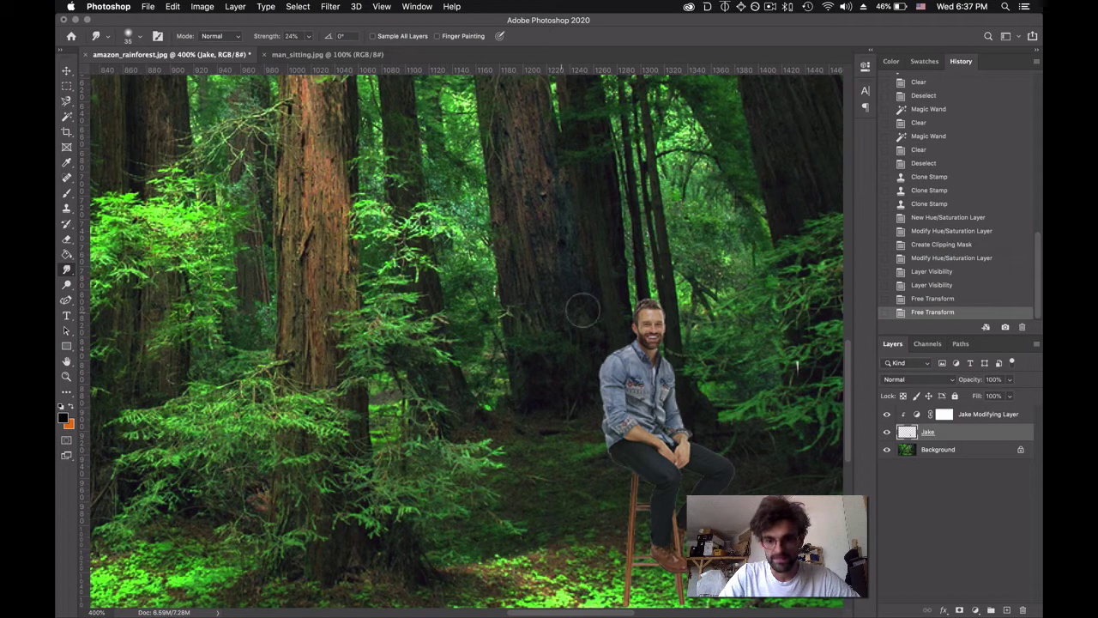
Try a Smudge stroke across the man's face and shoulder, and revert the image to the state before it
key("super+equal")
key("super+equal")
key("super+equal")
key("super+equal")
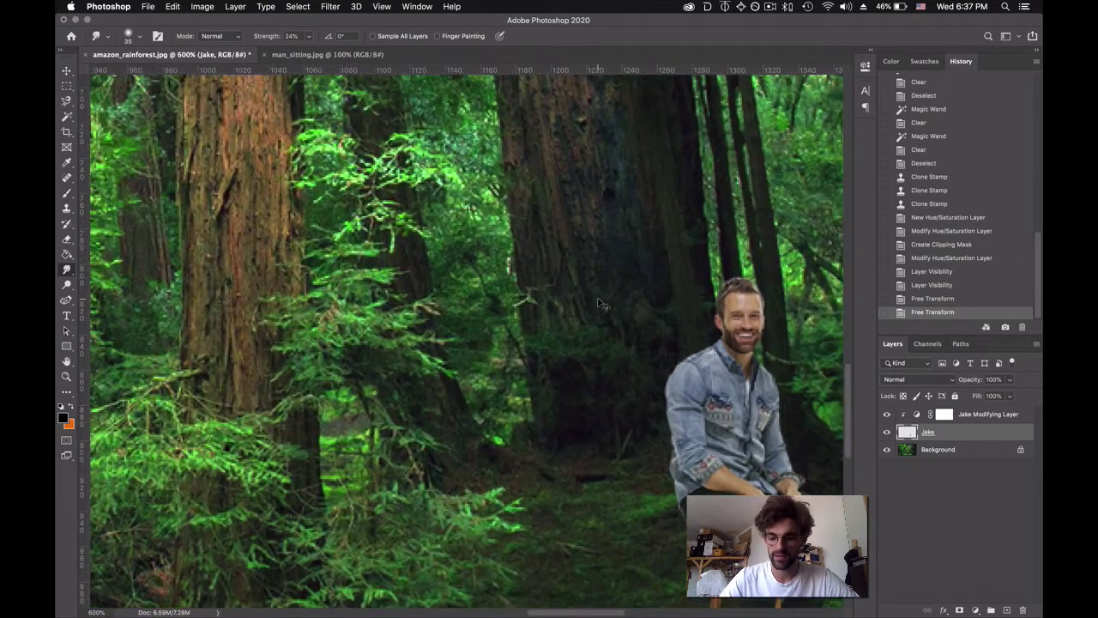
scroll(598, 298, "right", 5)
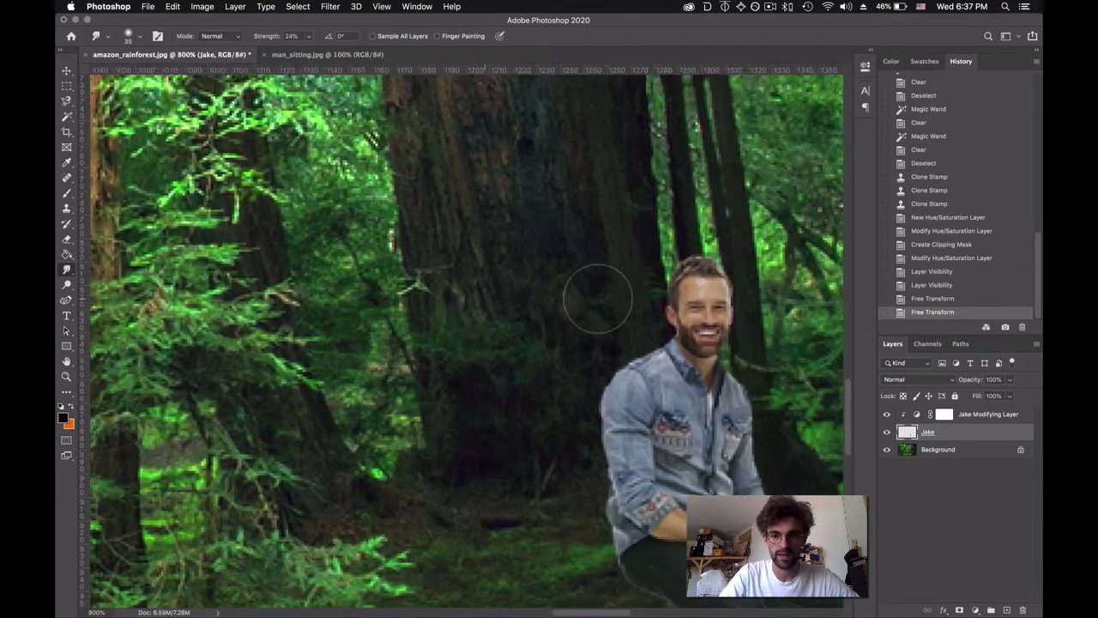
mouse_move(712, 261)
left_mouse_down()
mouse_move(708, 296)
mouse_move(588, 425)
left_mouse_up()
left_click_drag(496, 463, 486, 470)
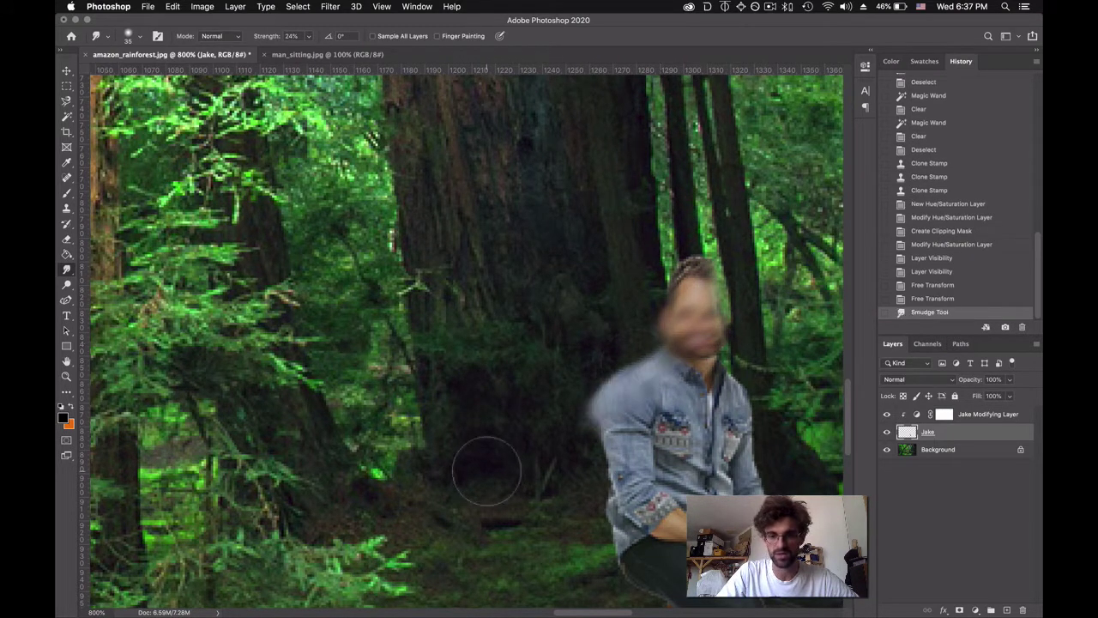
left_click(935, 300)
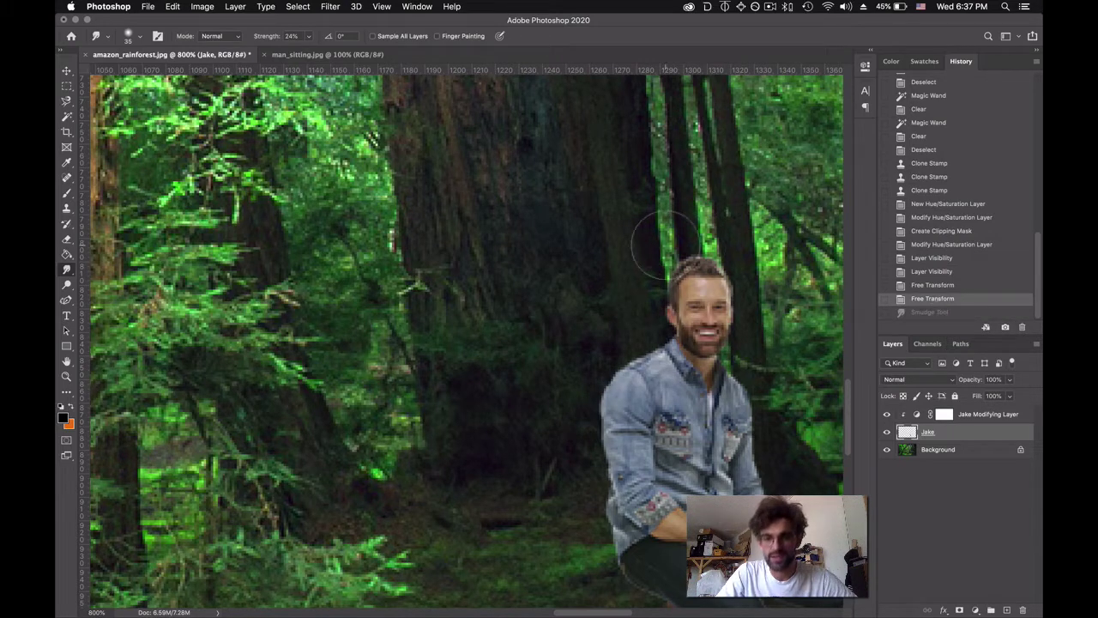
Smudge along the left outline of the man's head, shoulder, sleeve and seat to blend the cutout with the forest
mouse_move(652, 253)
left_mouse_down()
mouse_move(645, 327)
mouse_move(584, 385)
mouse_move(579, 445)
mouse_move(598, 558)
left_mouse_up()
scroll(518, 485, "down", 5)
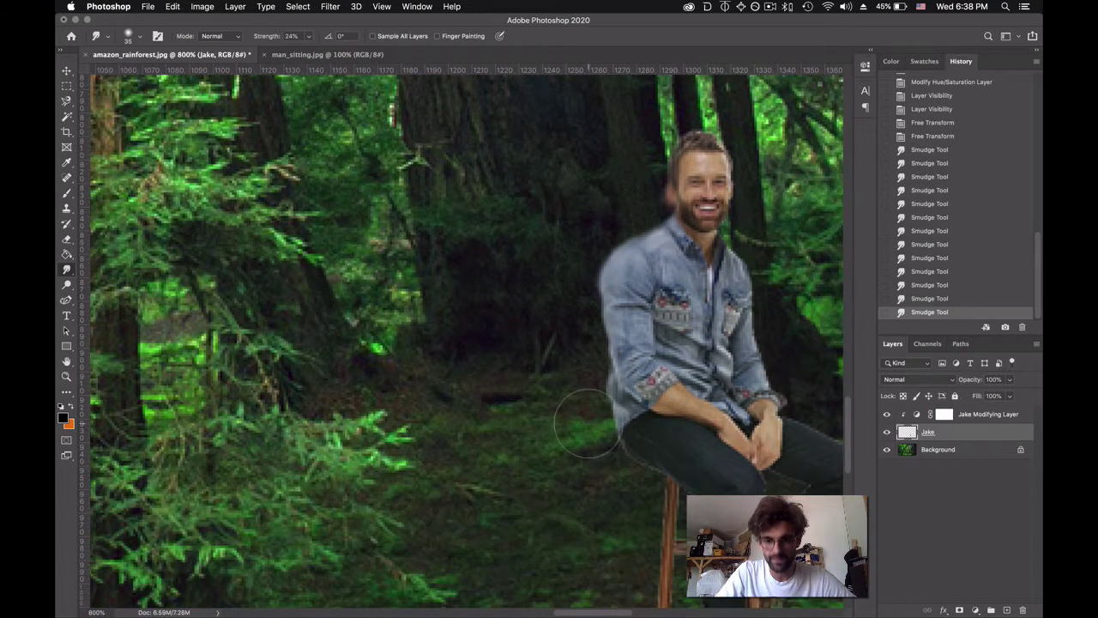
mouse_move(596, 454)
left_mouse_down()
mouse_move(608, 448)
mouse_move(640, 525)
left_mouse_up()
scroll(642, 540, "down", 4)
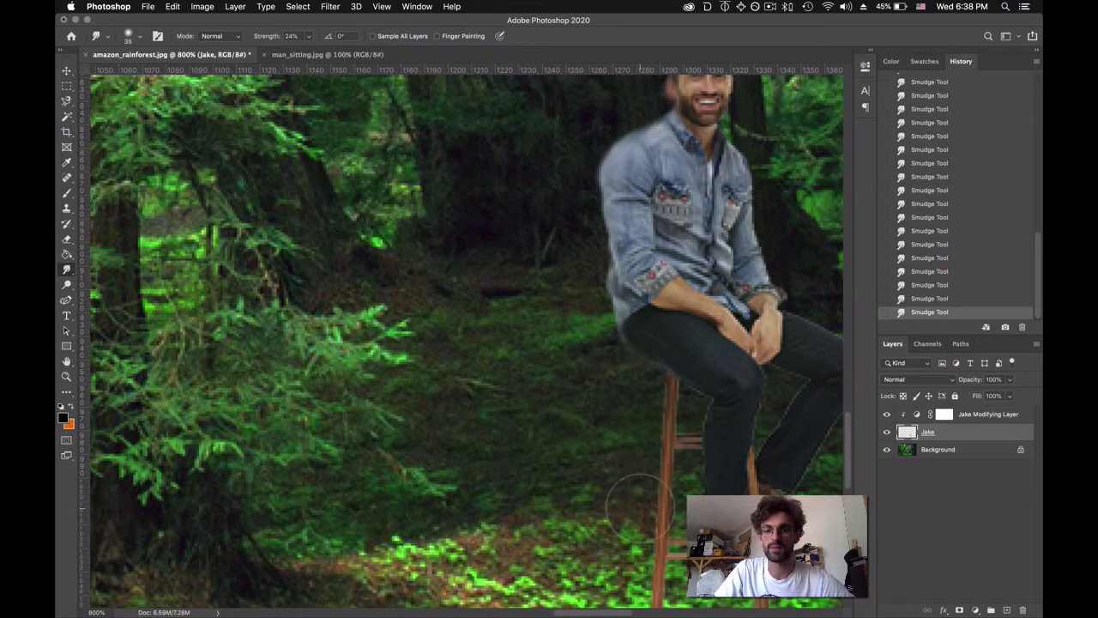
Reduce the Smudge brush size to 23 px
scroll(613, 456, "down", 2)
scroll(613, 454, "down", 4)
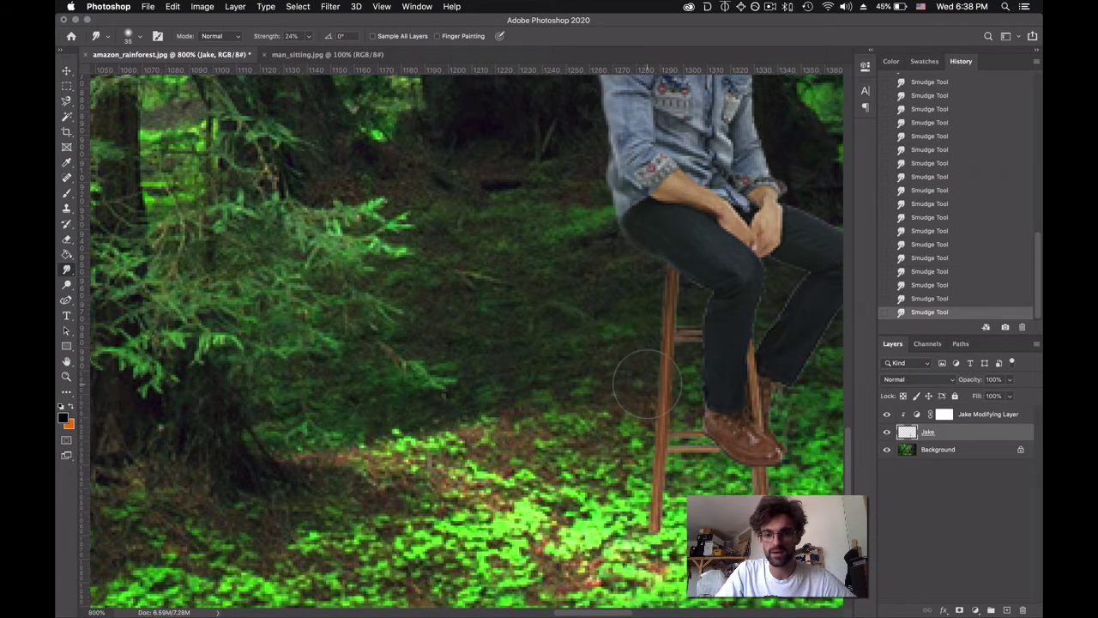
scroll(617, 370, "down", 2)
scroll(617, 369, "right", 3)
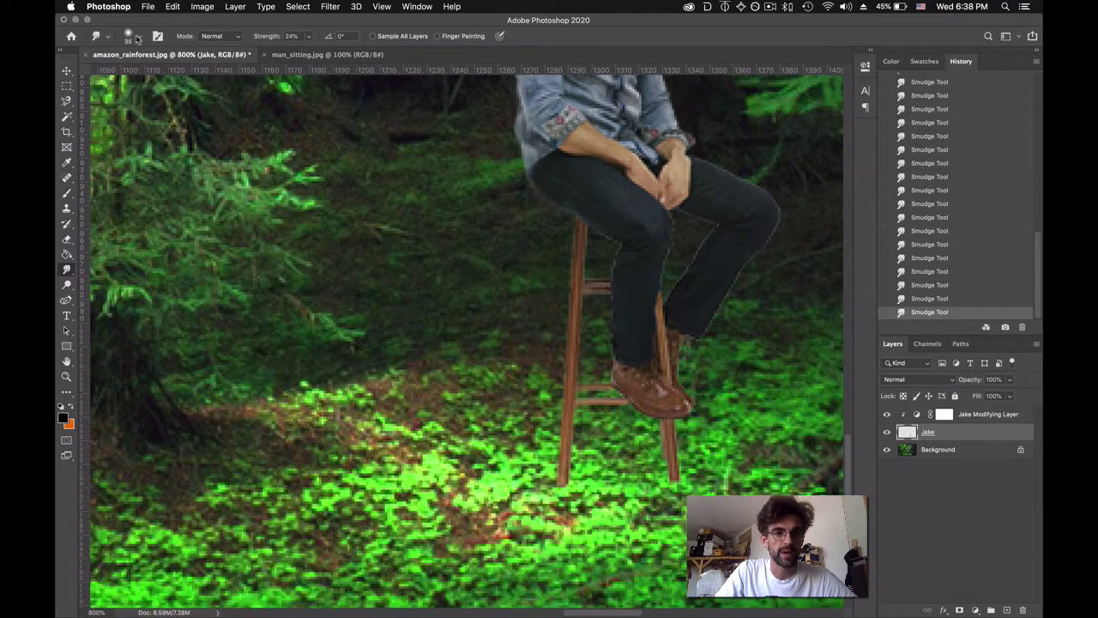
left_click(138, 38)
left_click_drag(131, 73, 125, 73)
key("super+equal")
key("super+equal")
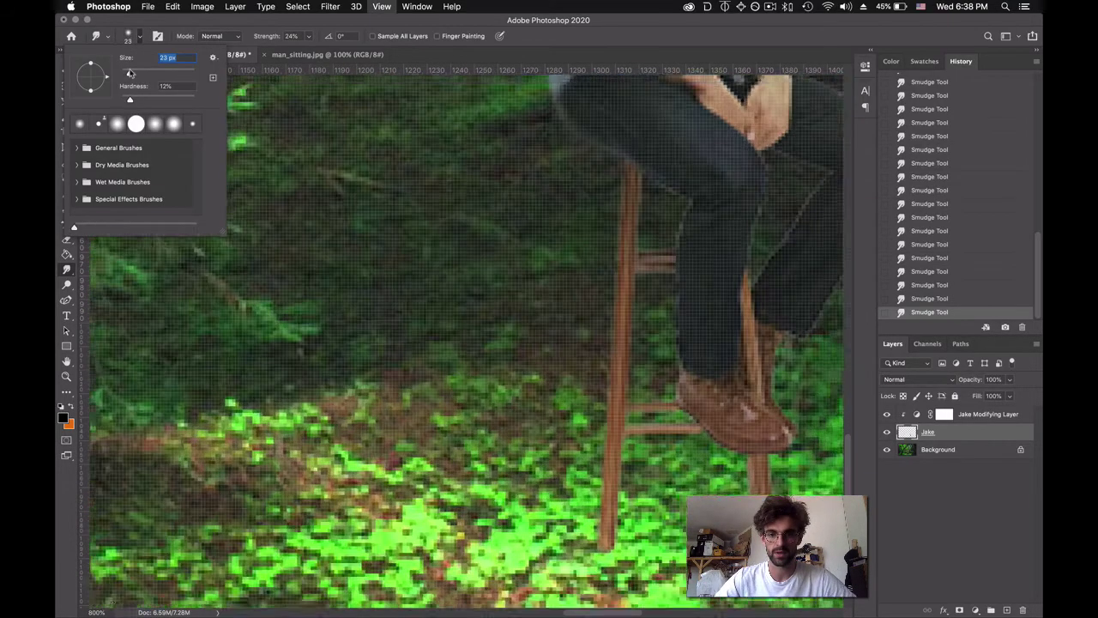
key("Return")
Set the Smudge brush size to 15 px and soften the light outer edge of the right-hand trouser leg near the ankle
scroll(461, 230, "right", 10)
key("super+equal")
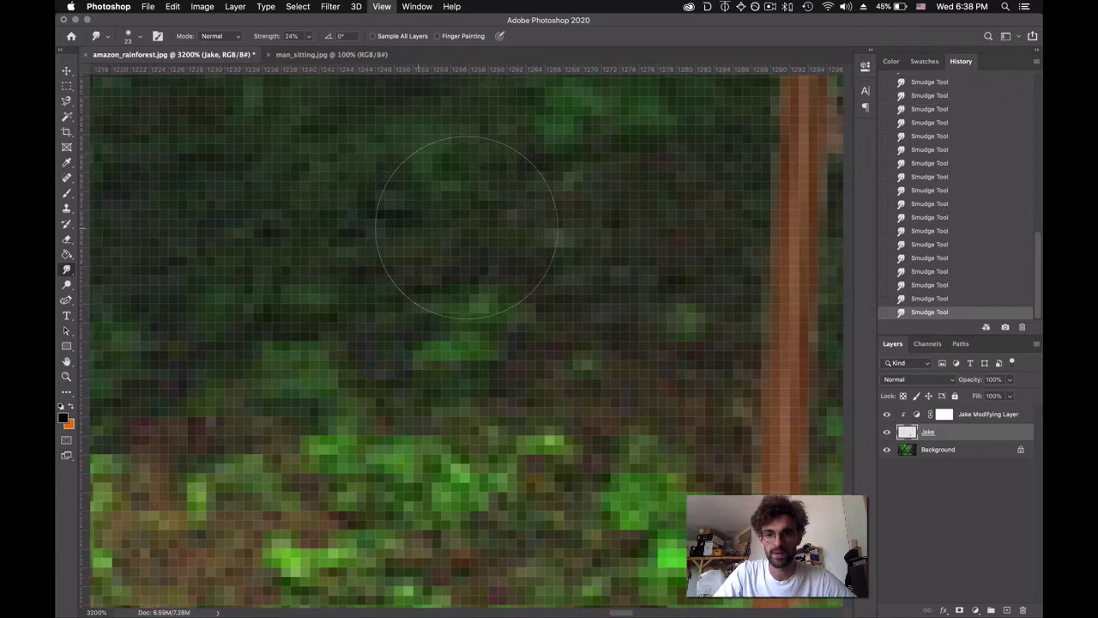
scroll(461, 227, "right", 10)
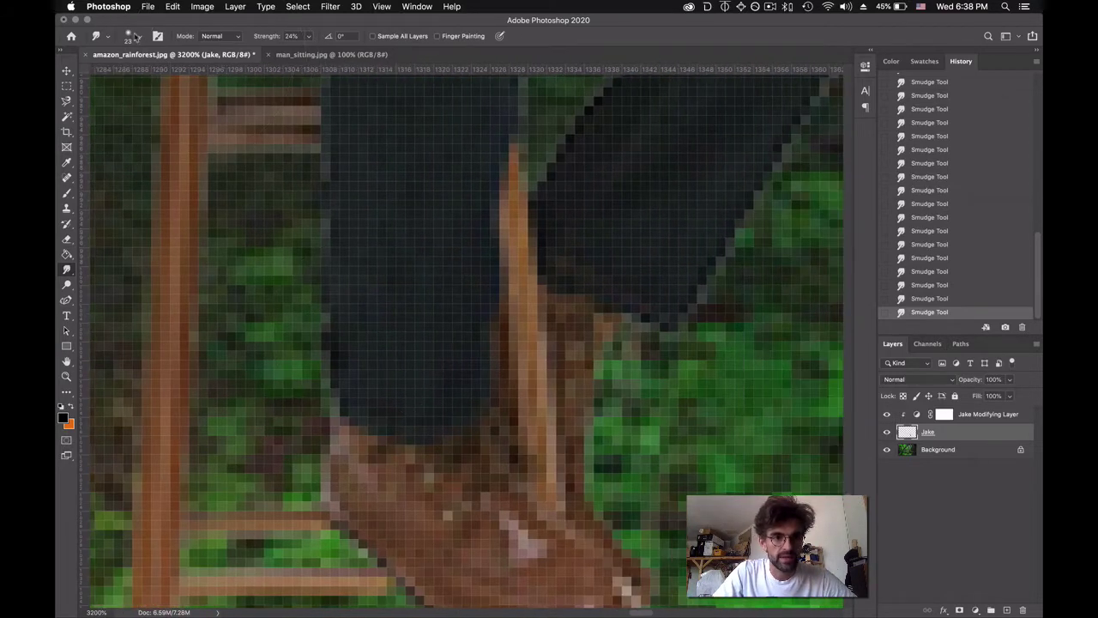
left_click(139, 38)
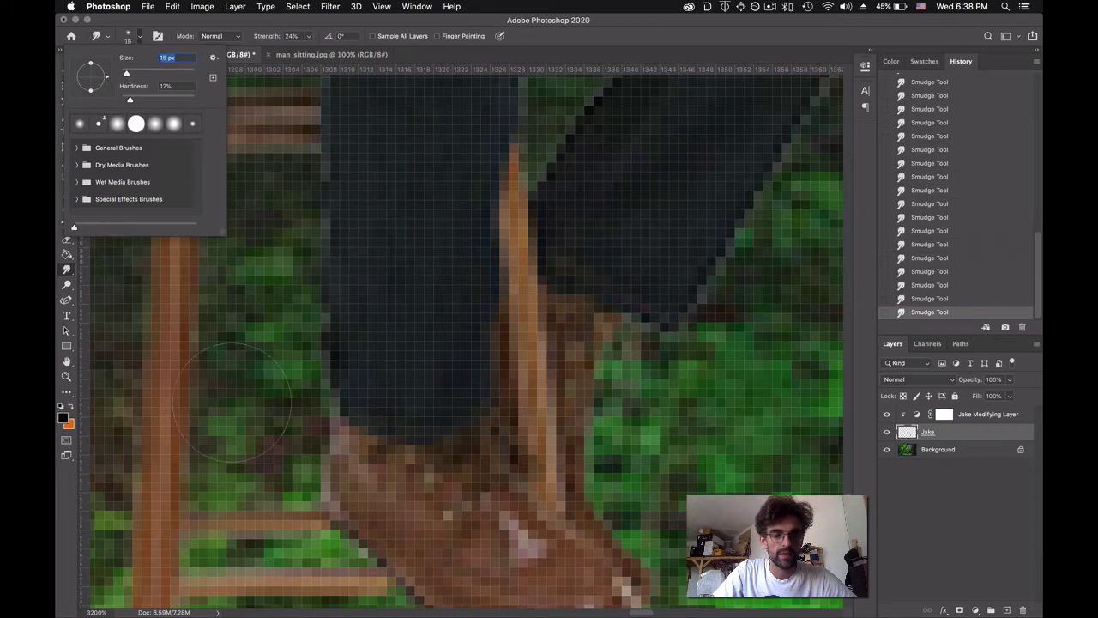
left_click(297, 480)
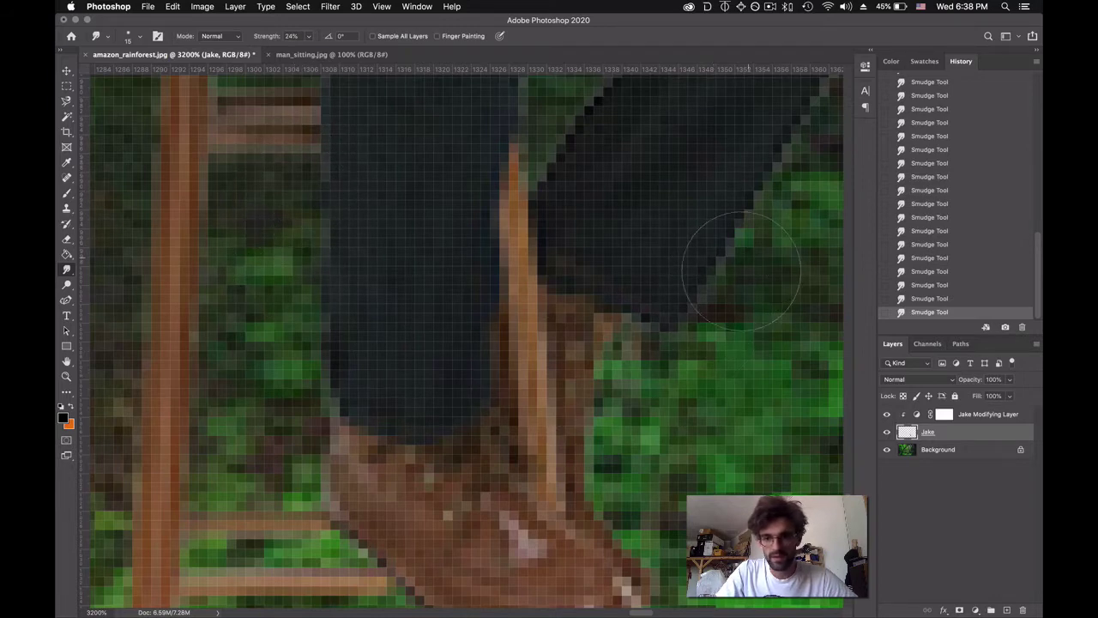
mouse_move(764, 244)
left_mouse_down()
mouse_move(682, 340)
mouse_move(631, 343)
left_mouse_up()
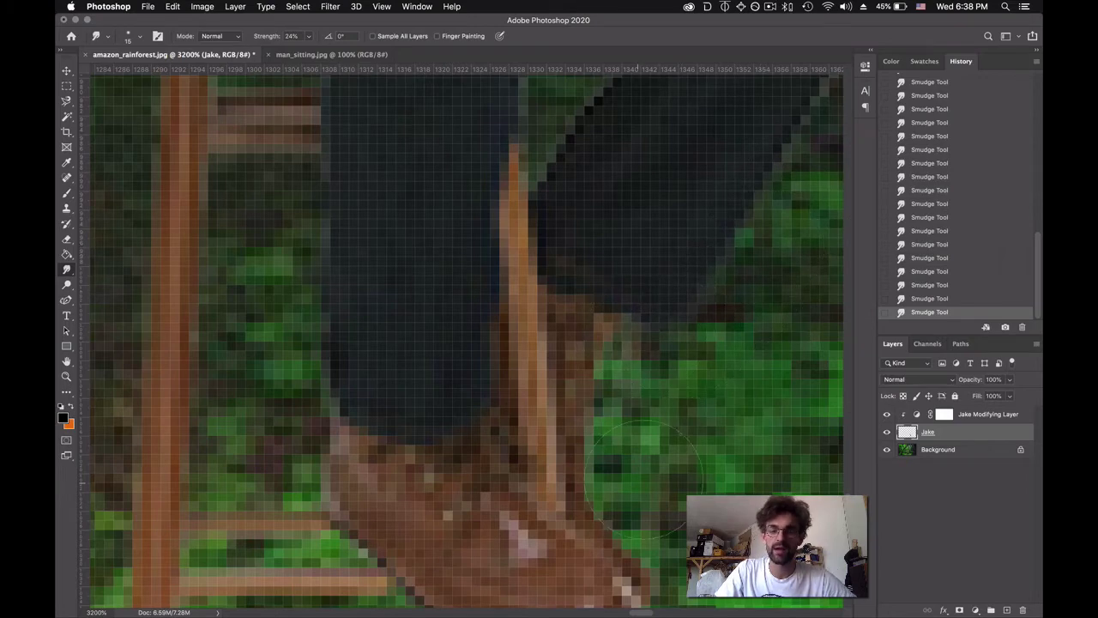
Smudge higher along the right-hand trouser leg's outer edge and along the edges of the gap between the legs
scroll(711, 360, "up", 4)
scroll(712, 360, "right", 2)
mouse_move(726, 373)
left_mouse_down()
mouse_move(712, 377)
mouse_move(742, 300)
mouse_move(776, 258)
mouse_move(747, 320)
left_mouse_up()
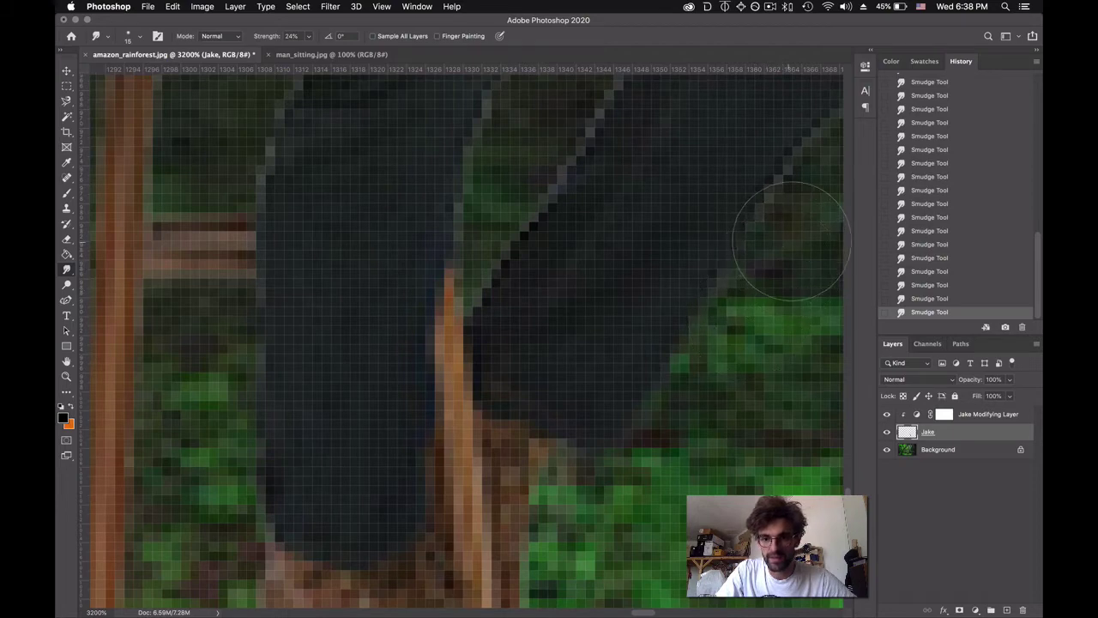
scroll(789, 240, "up", 5)
mouse_move(497, 413)
left_mouse_down()
mouse_move(468, 513)
mouse_move(464, 473)
mouse_move(485, 442)
mouse_move(456, 503)
mouse_move(632, 229)
mouse_move(601, 202)
mouse_move(644, 214)
mouse_move(478, 189)
mouse_move(494, 270)
mouse_move(466, 465)
left_mouse_up()
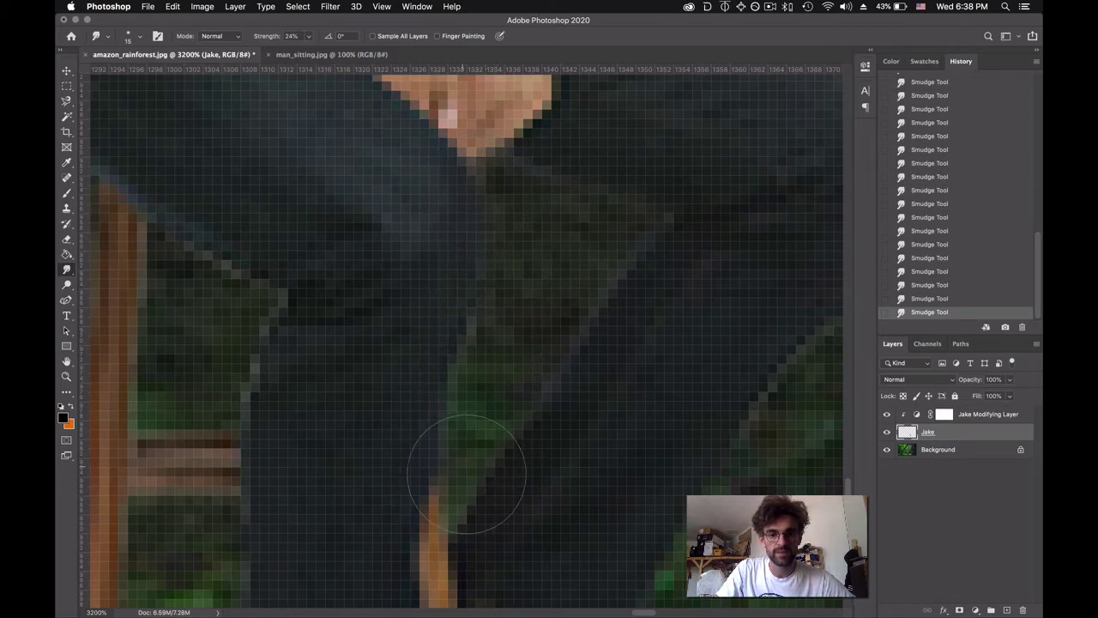
Smudge the front trouser leg's edge beside the stool and the outer edge of the right-hand thigh, knee and shin
mouse_move(246, 306)
left_mouse_down()
mouse_move(236, 403)
mouse_move(193, 248)
mouse_move(222, 377)
left_mouse_up()
key("super+minus")
key("super+minus")
key("super+minus")
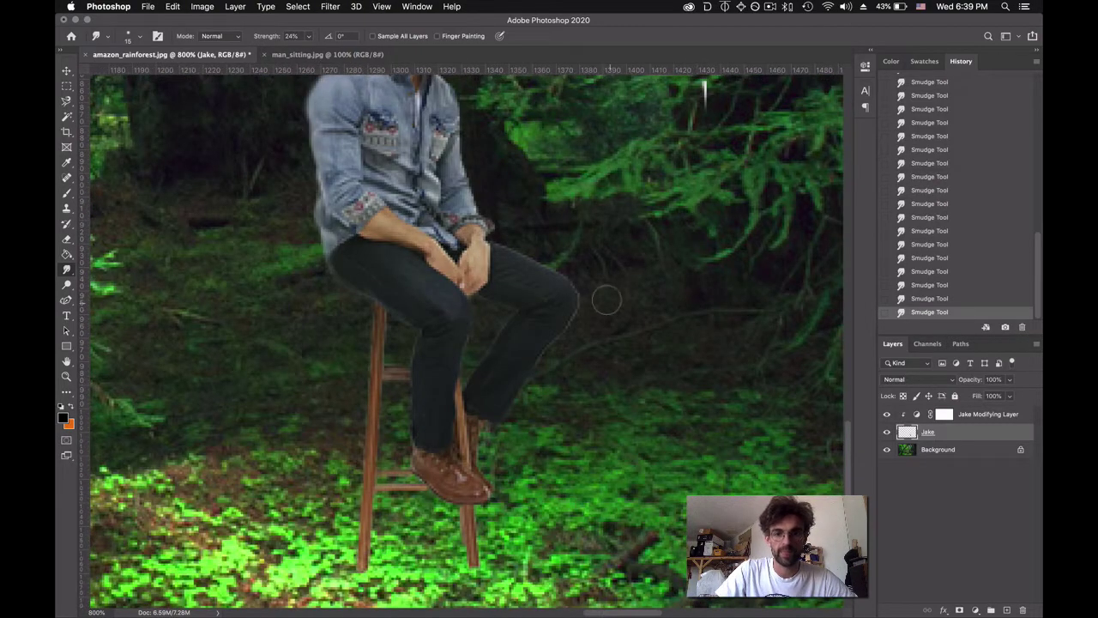
mouse_move(538, 257)
left_mouse_down()
mouse_move(578, 298)
mouse_move(542, 376)
left_mouse_up()
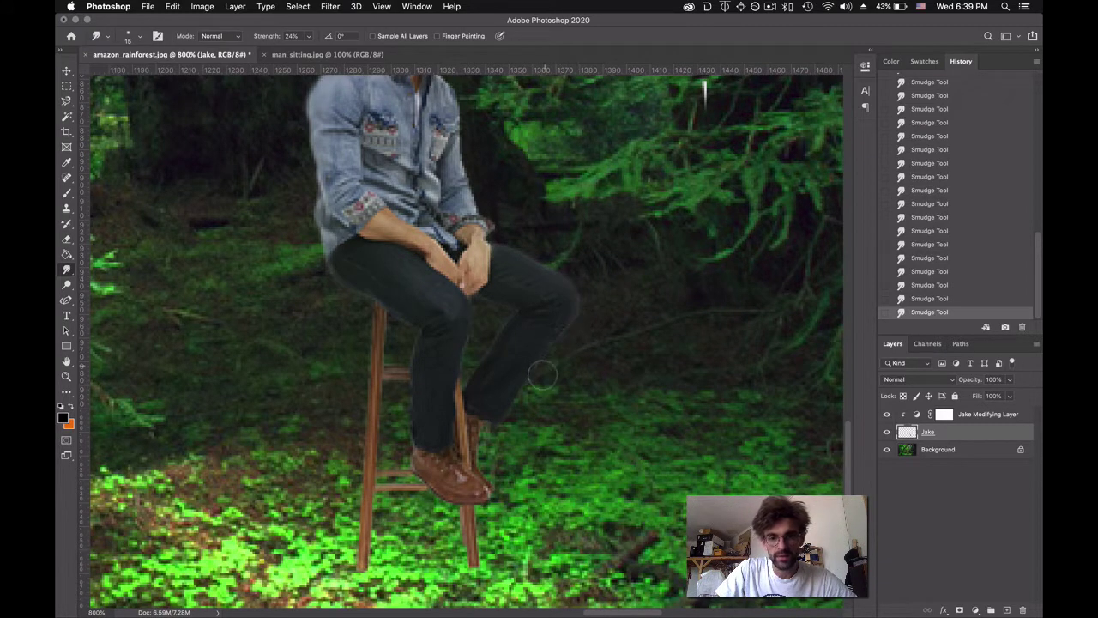
Smudge the right-hand outline of the man's shirt, sleeve, cuff, face, neck and wrist to blend it with the forest
scroll(664, 214, "up", 3)
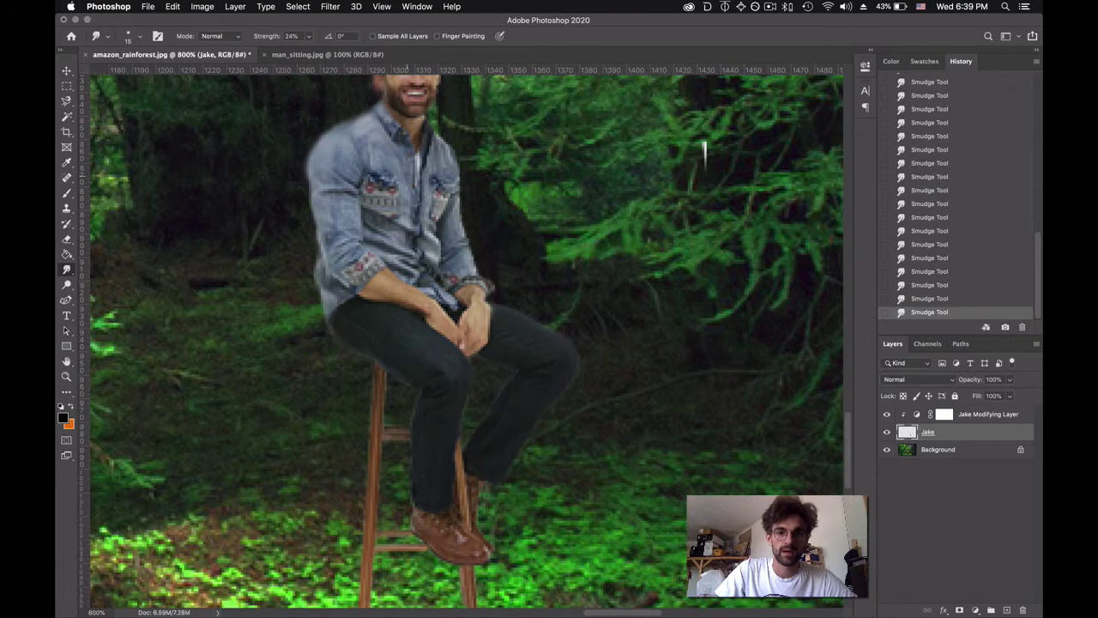
mouse_move(420, 126)
left_mouse_down()
mouse_move(469, 175)
mouse_move(493, 288)
left_mouse_up()
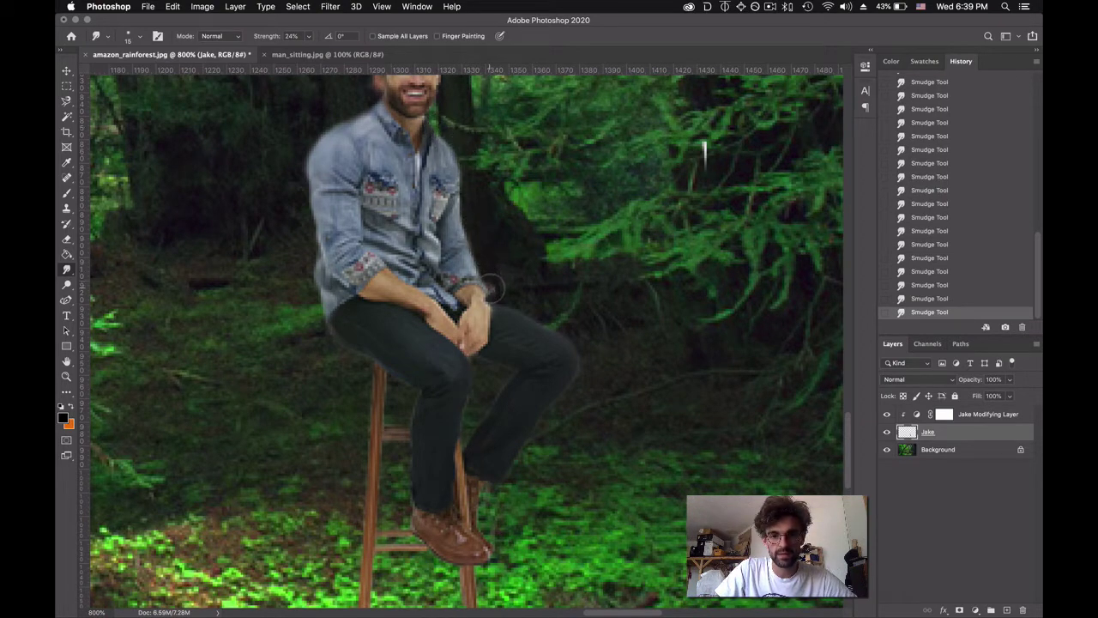
scroll(485, 214, "up", 3)
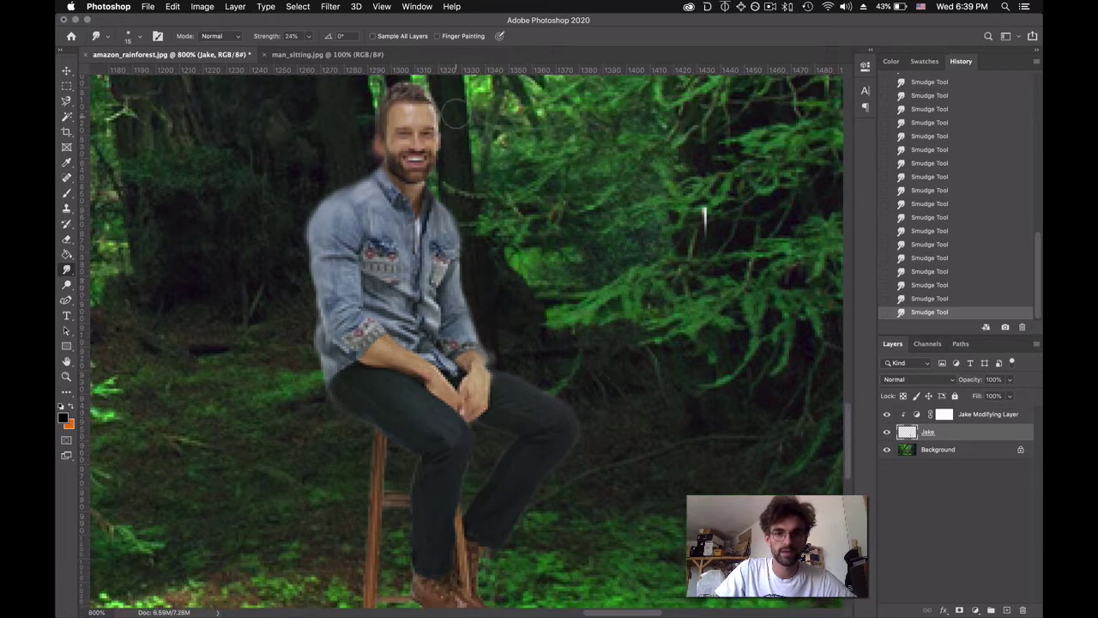
mouse_move(455, 110)
left_mouse_down()
mouse_move(436, 89)
mouse_move(445, 151)
mouse_move(451, 139)
mouse_move(453, 206)
left_mouse_up()
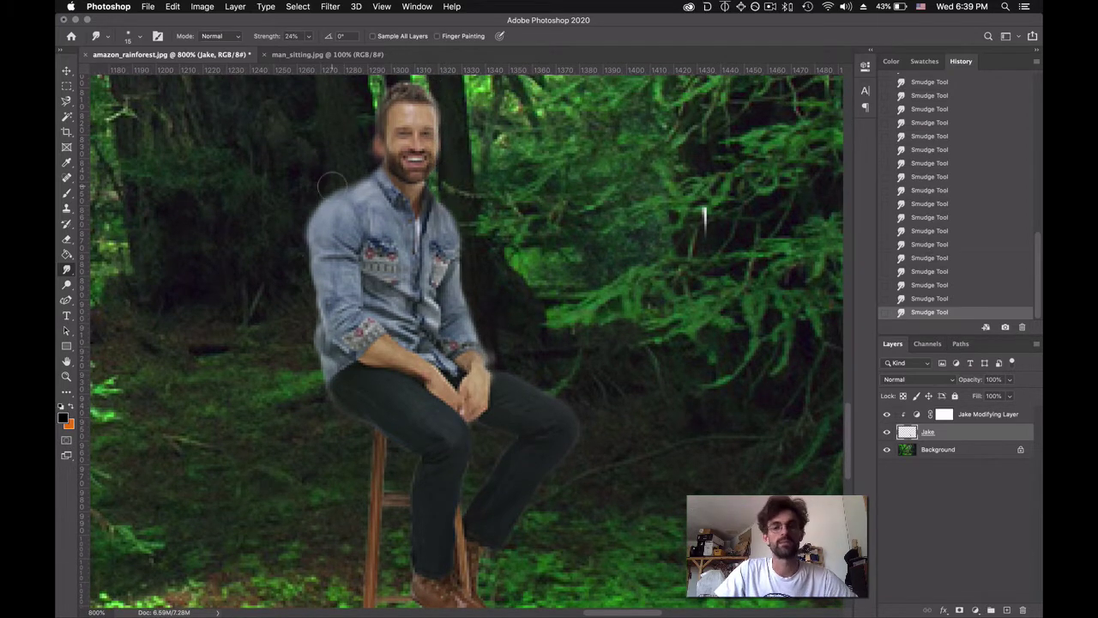
scroll(237, 325, "down", 1)
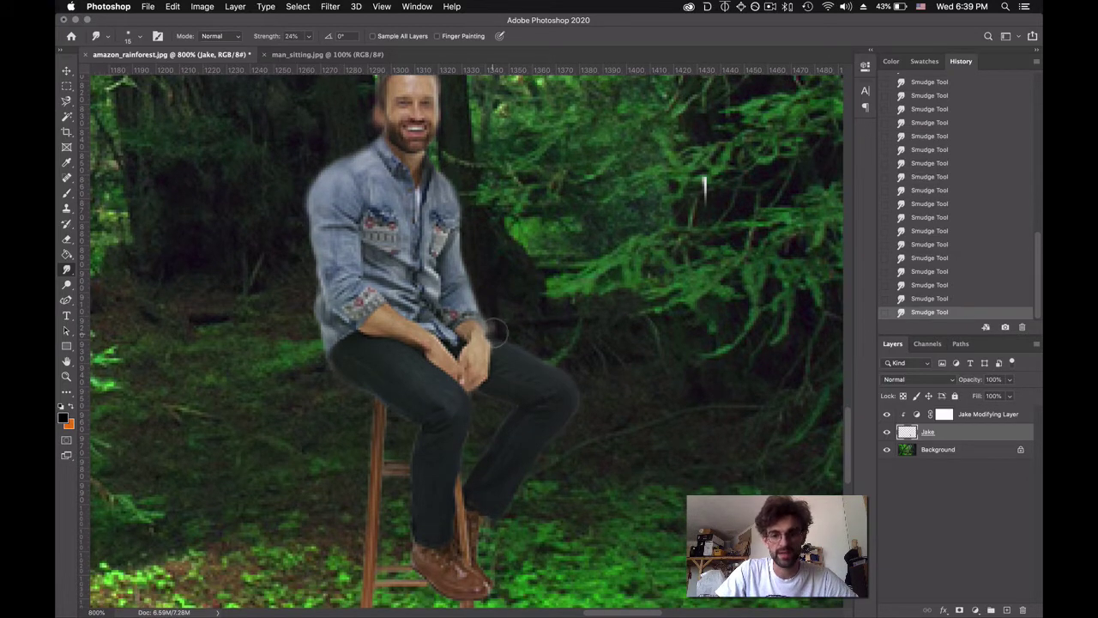
left_click_drag(497, 333, 506, 333)
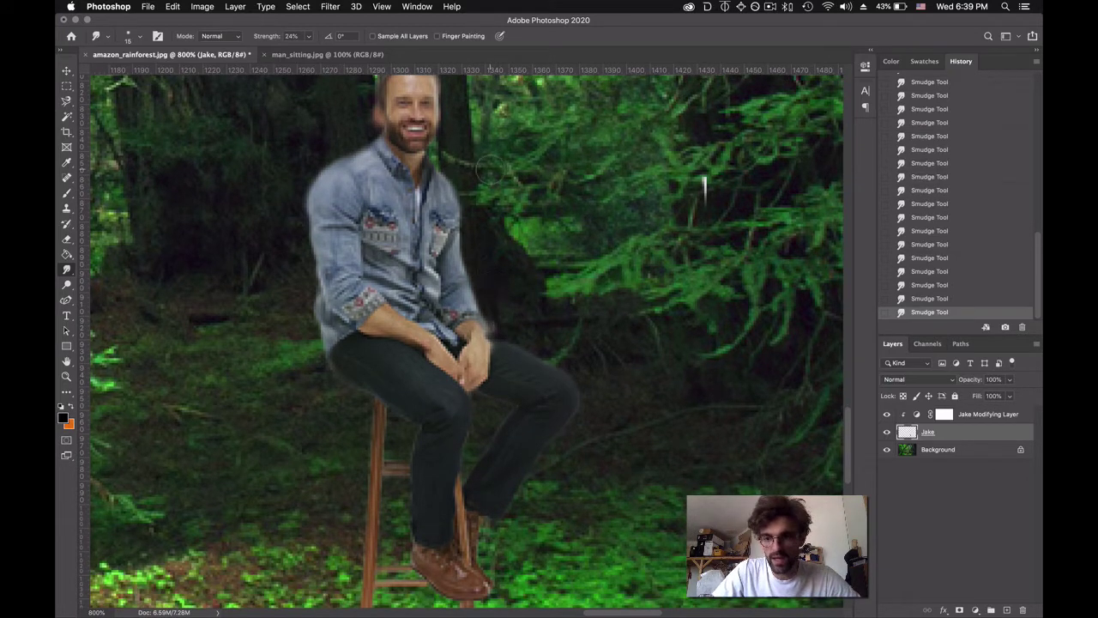
Examine the smudged outline of the man and stool against the forest at progressively lower magnification
scroll(353, 388, "down", 1)
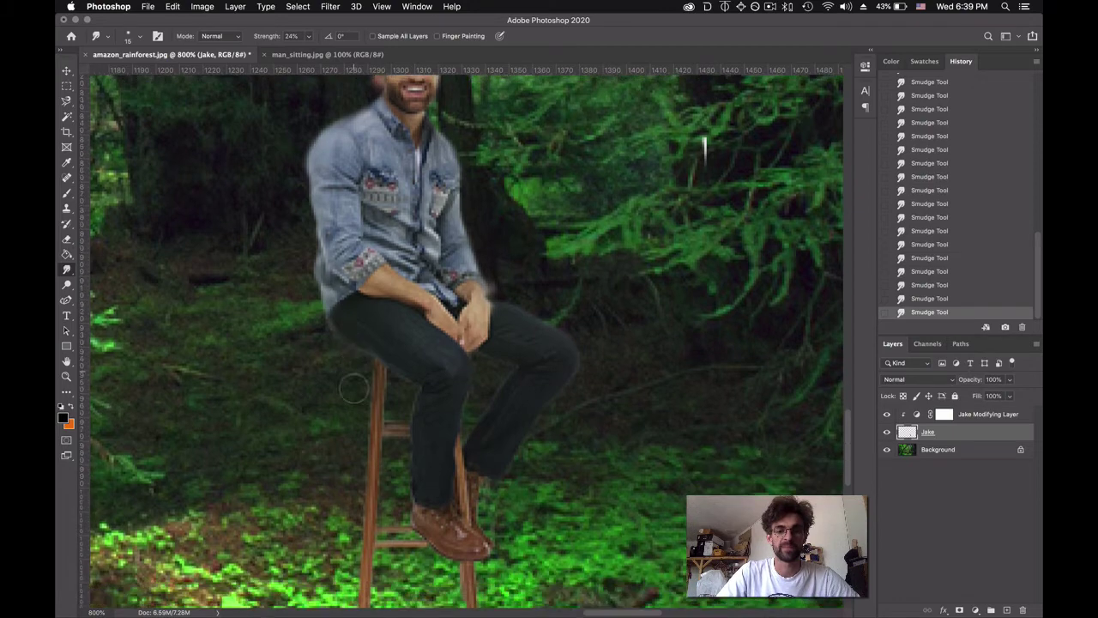
scroll(353, 388, "down", 1)
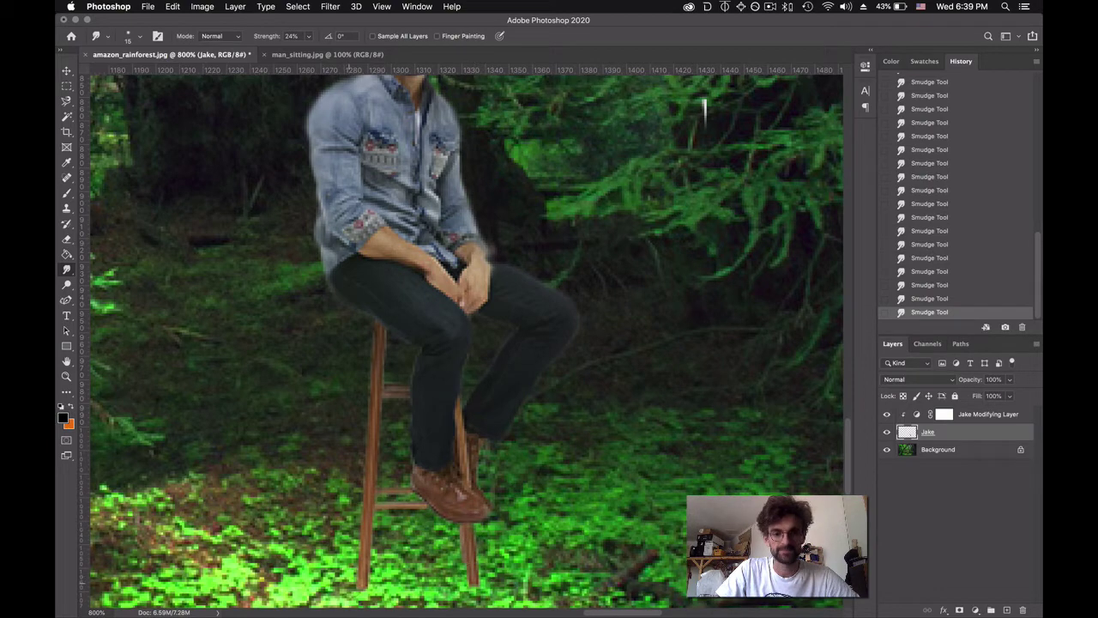
scroll(237, 445, "up", 1)
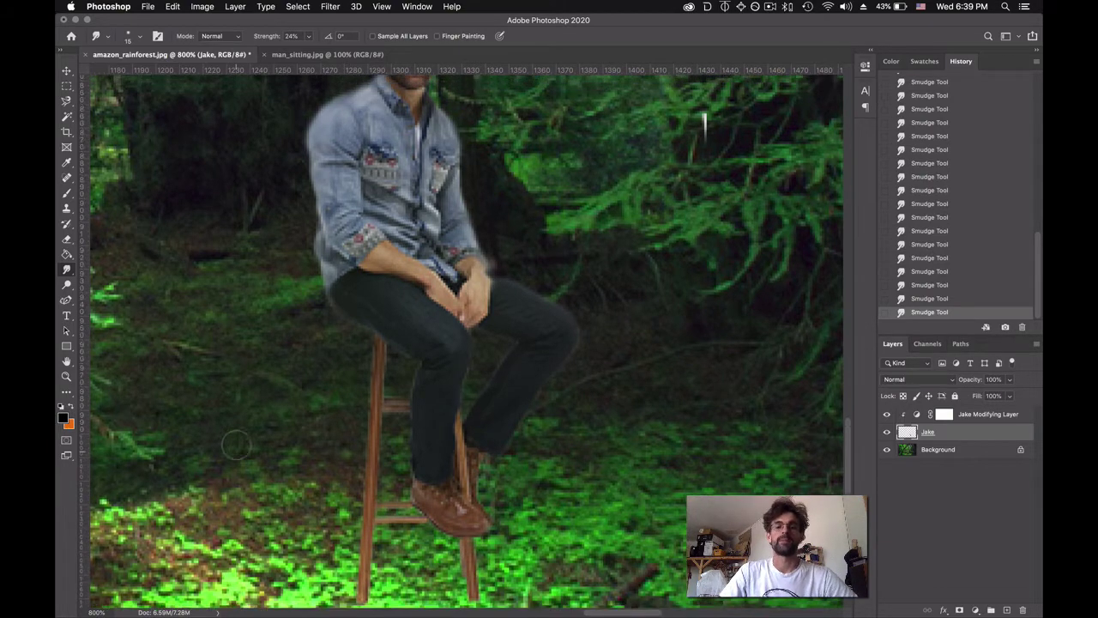
key("super+minus")
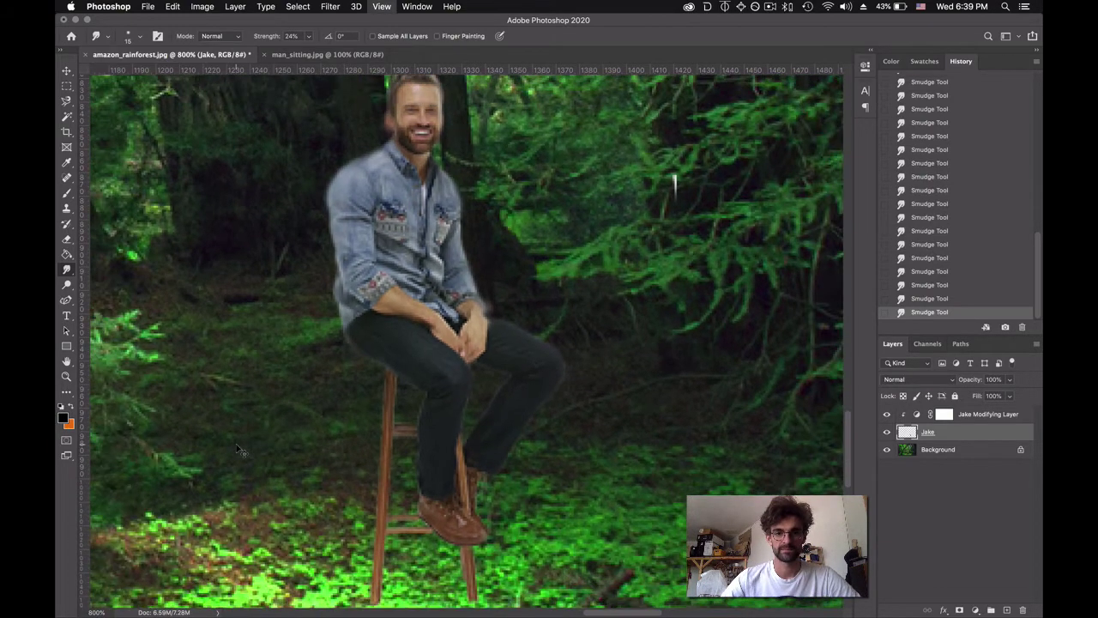
key("super+minus")
key("super+minus")
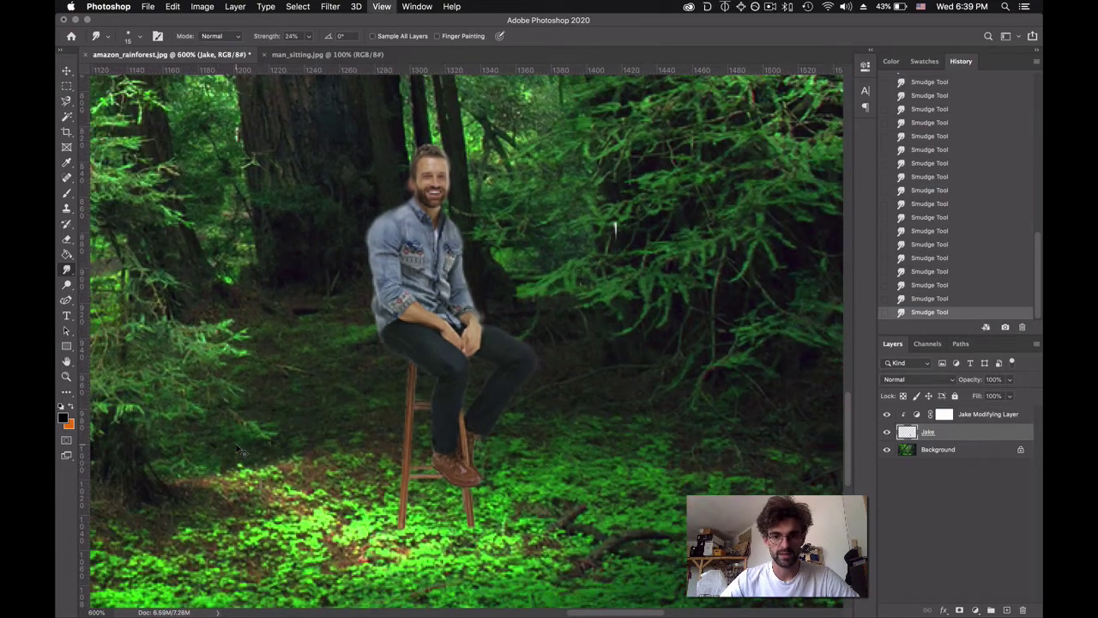
key("super+minus")
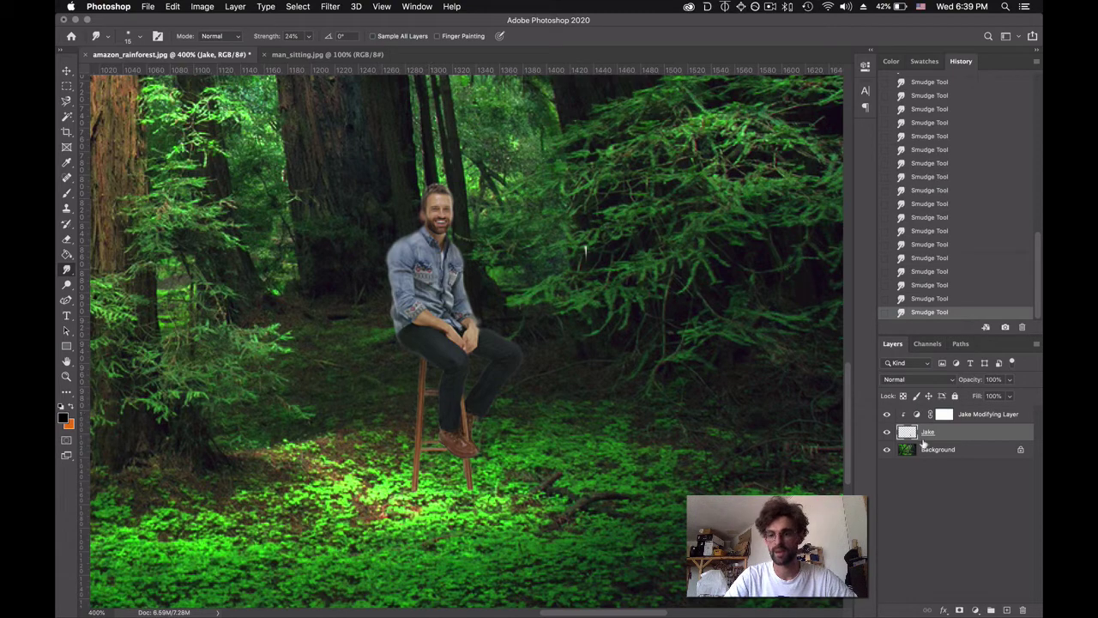
Duplicate the man's layer as "Shadow" and place the copy directly beneath the man's layer
right_click(967, 437)
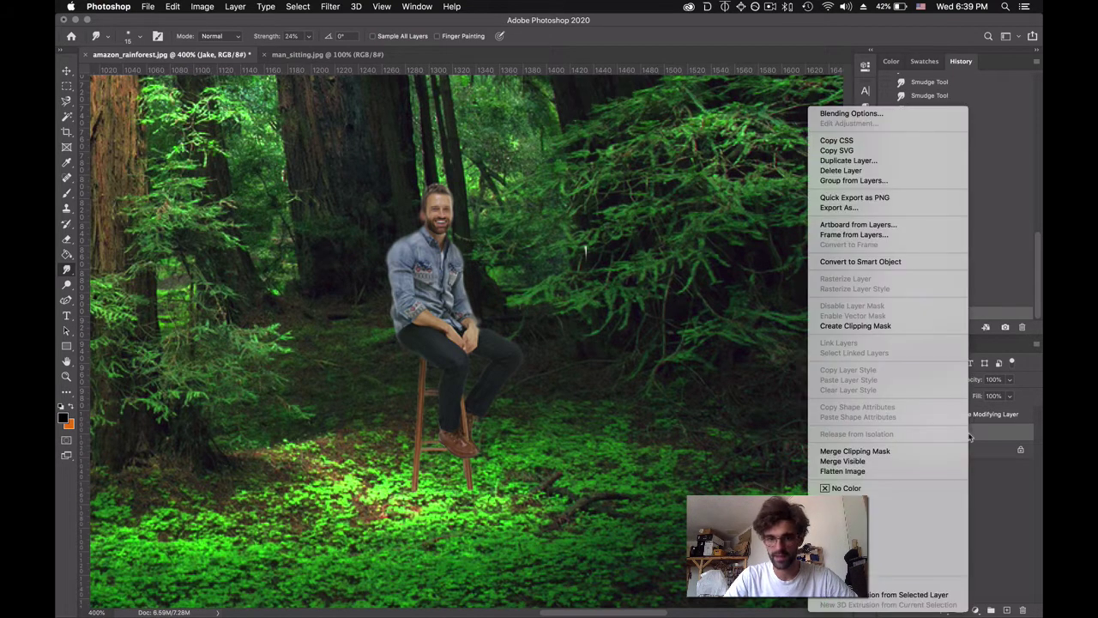
left_click(914, 162)
type("Shadow")
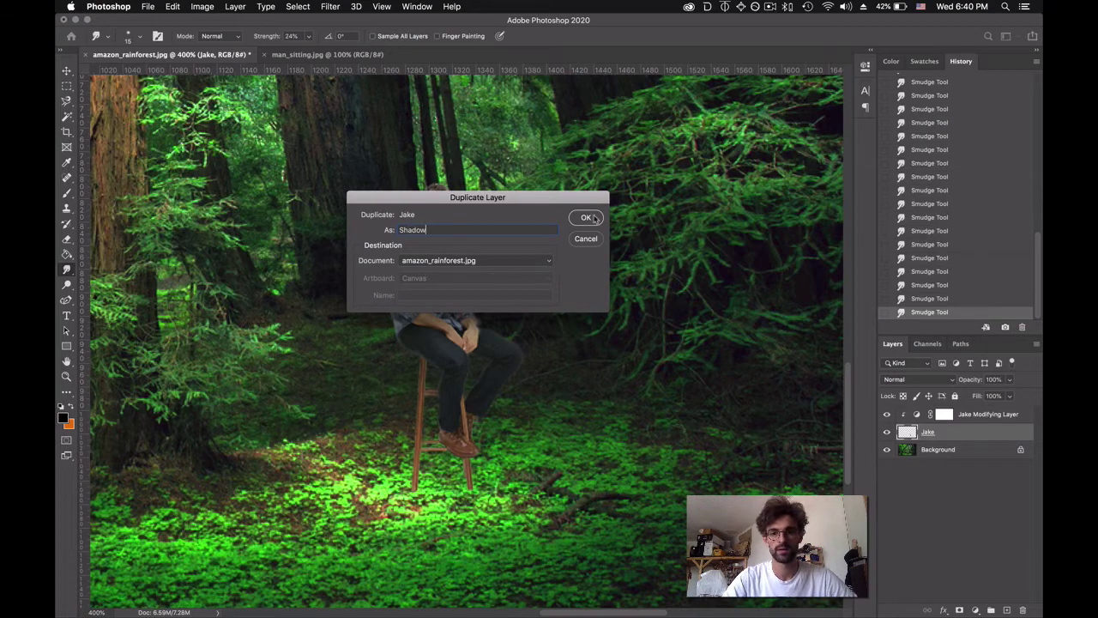
left_click(592, 218)
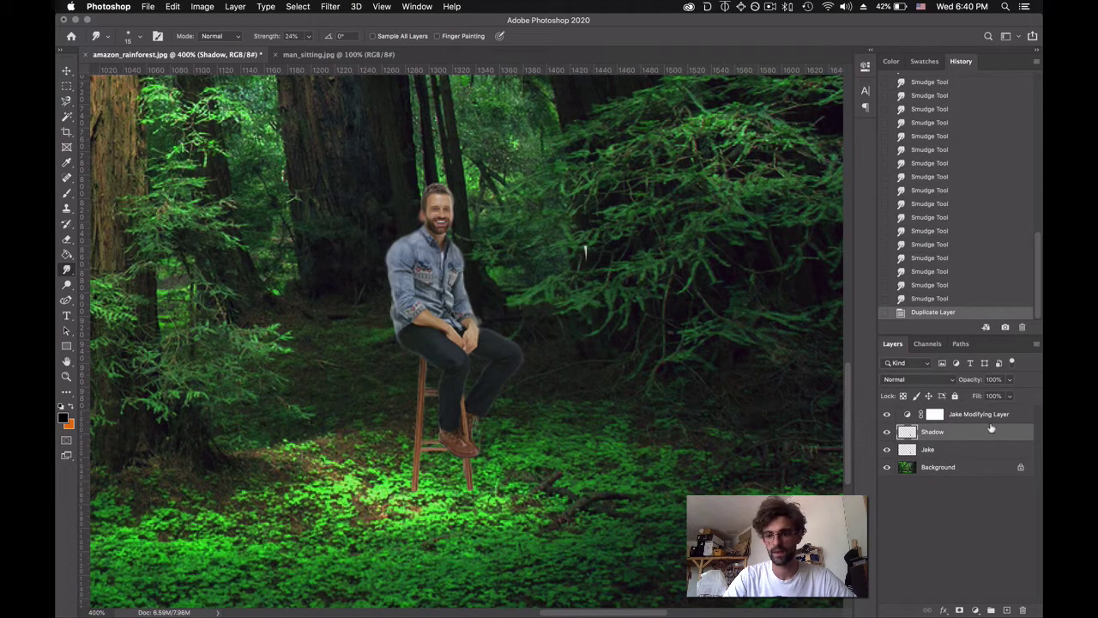
left_click_drag(957, 433, 952, 456)
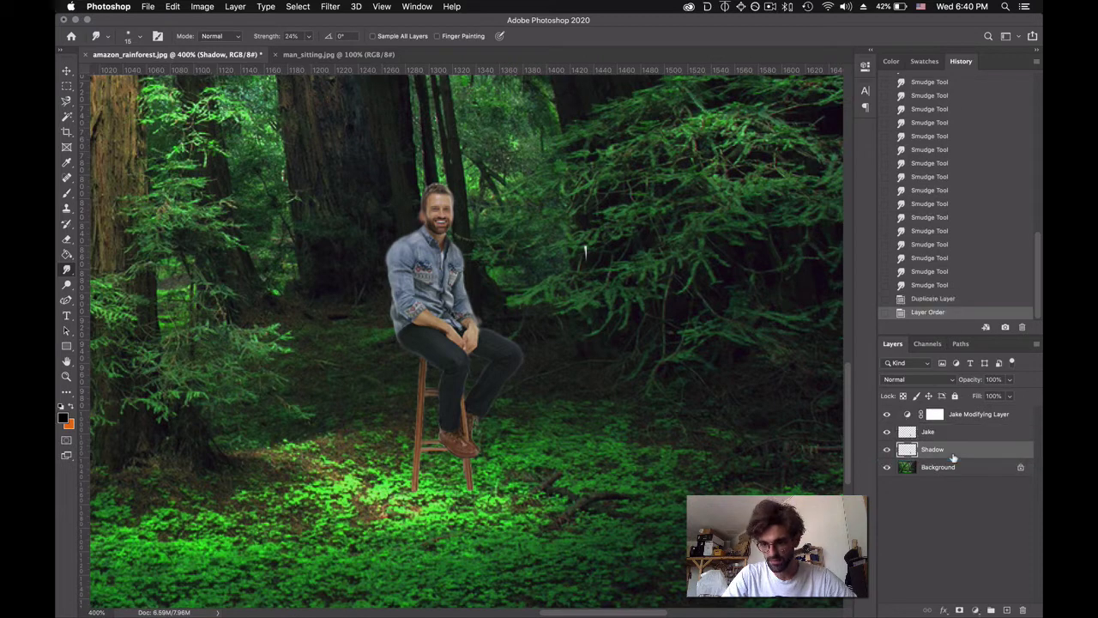
Clip the Hue/Saturation adjustment layer to the man's layer again and close its properties
left_click(906, 415)
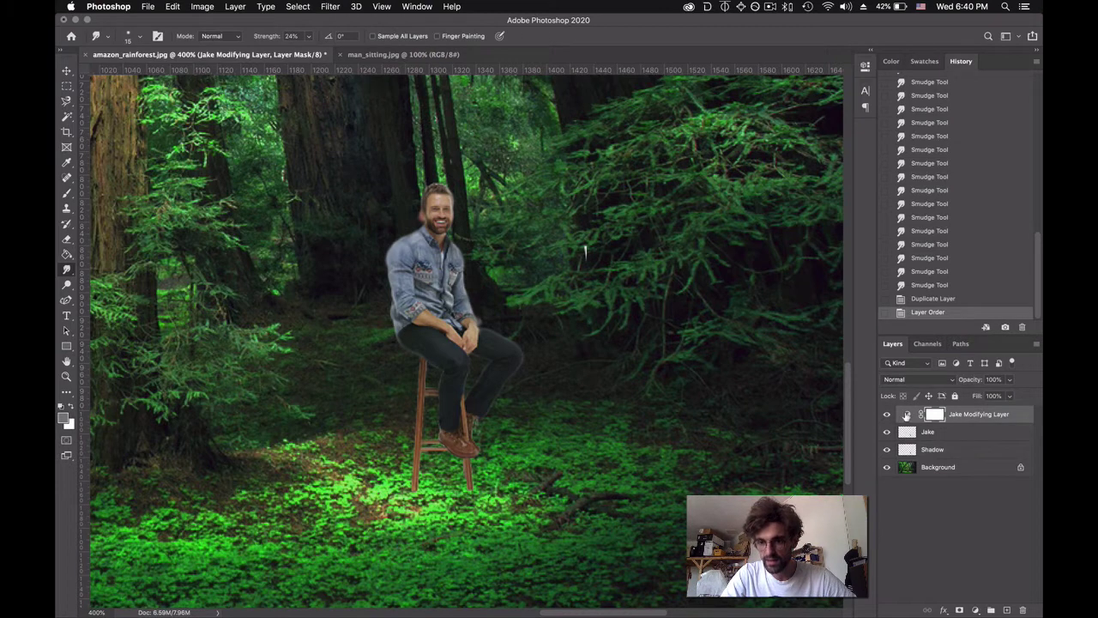
double_click(906, 416)
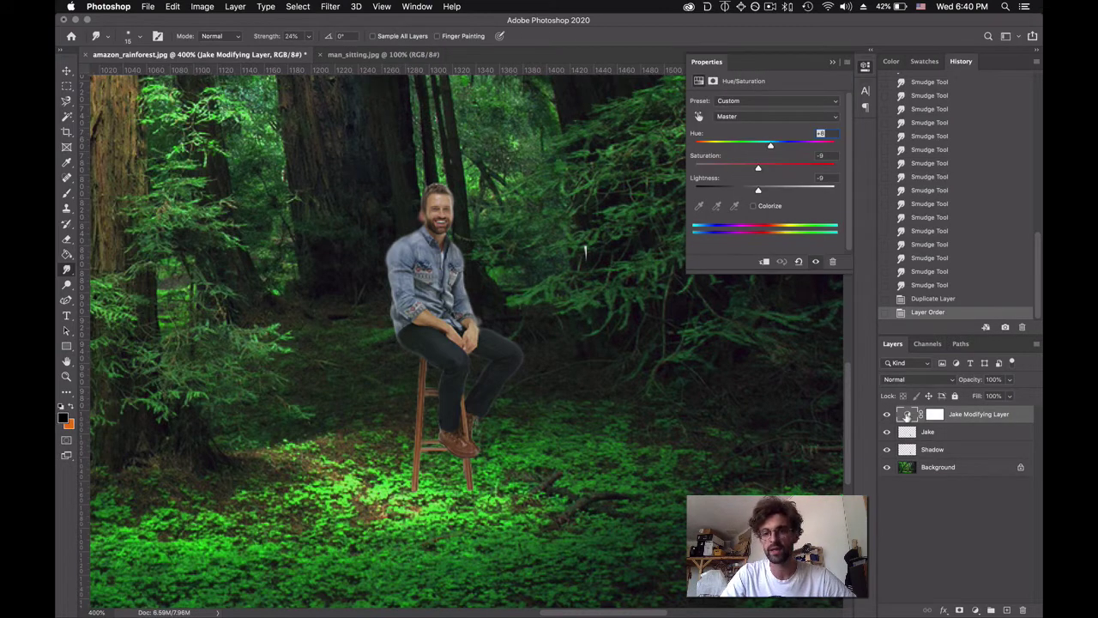
left_click(764, 261)
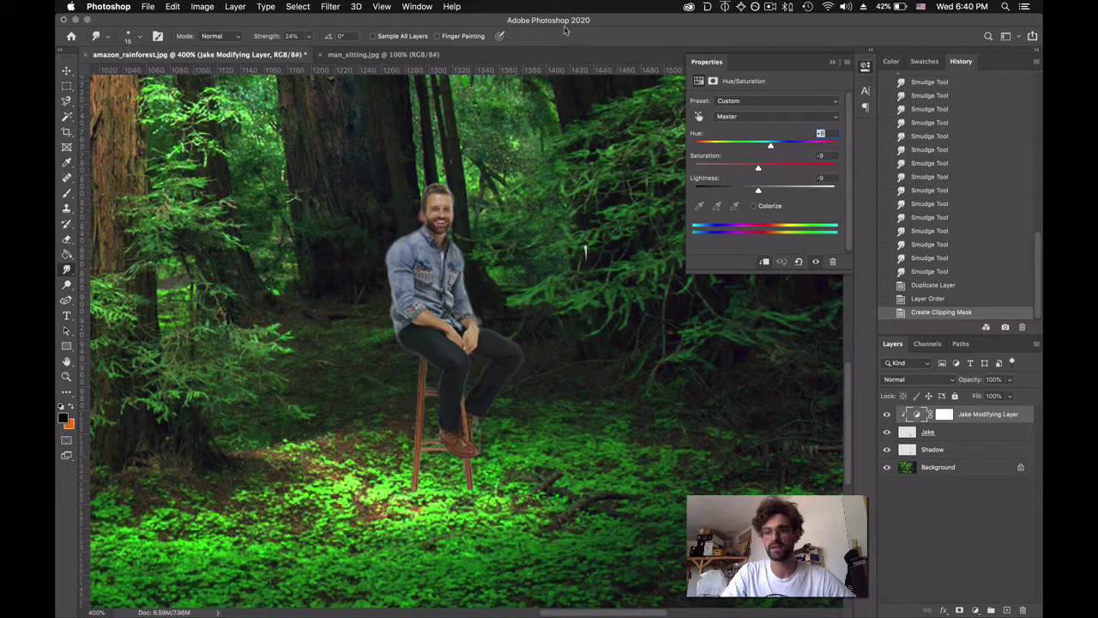
left_click(830, 63)
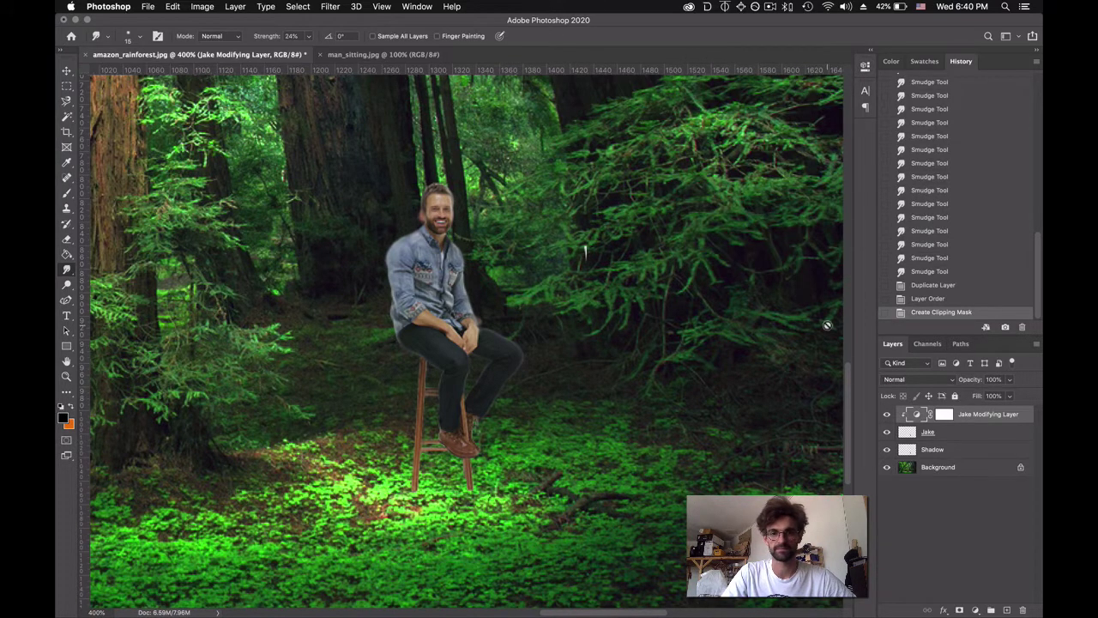
Hide the man's layer and its adjustment layer, and activate the Shadow layer with the Magic Wand tool
left_click(887, 415)
left_click(887, 433)
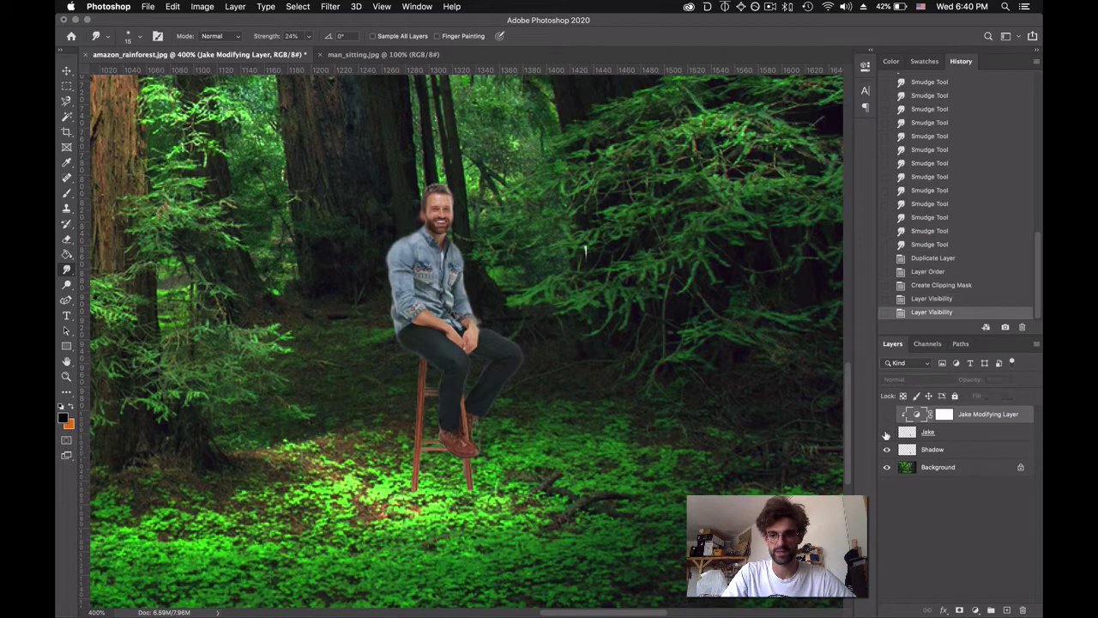
left_click(973, 449)
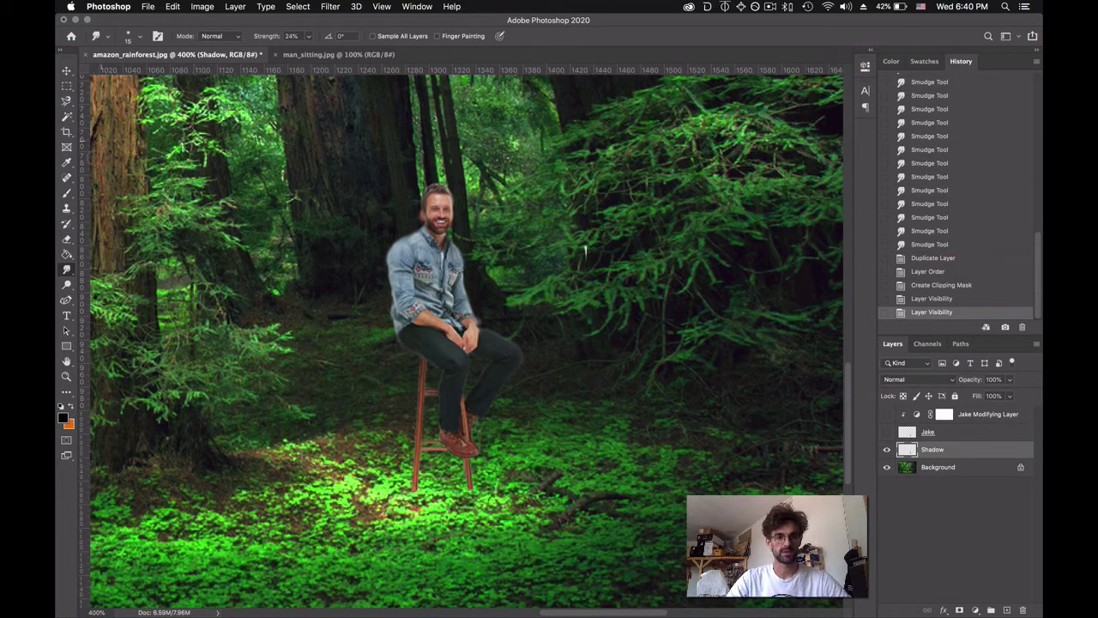
left_click(68, 116)
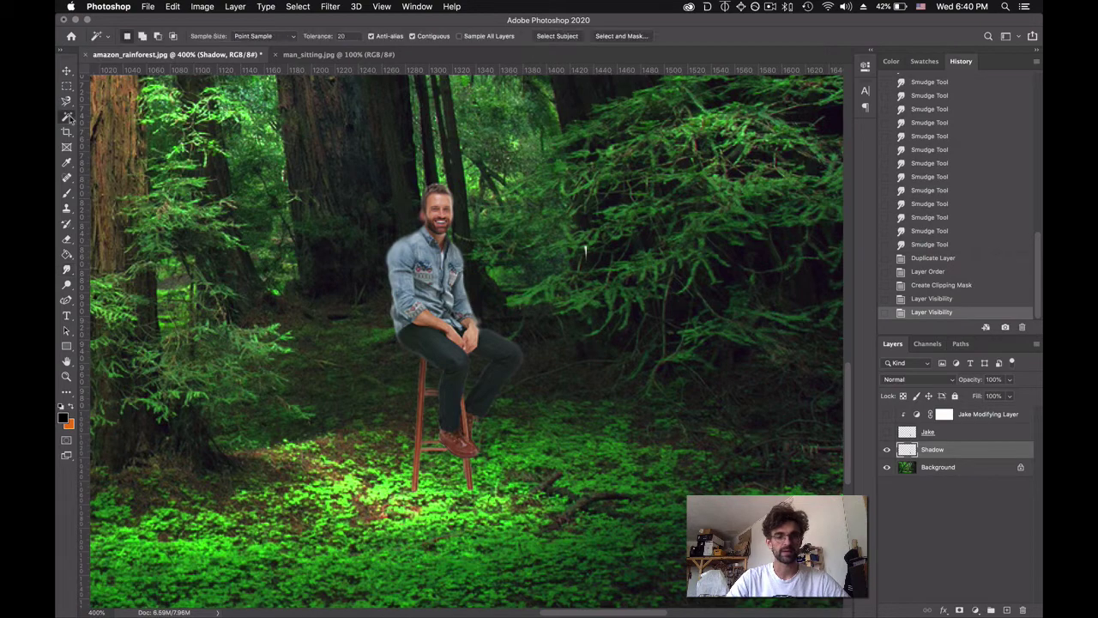
left_click(333, 302)
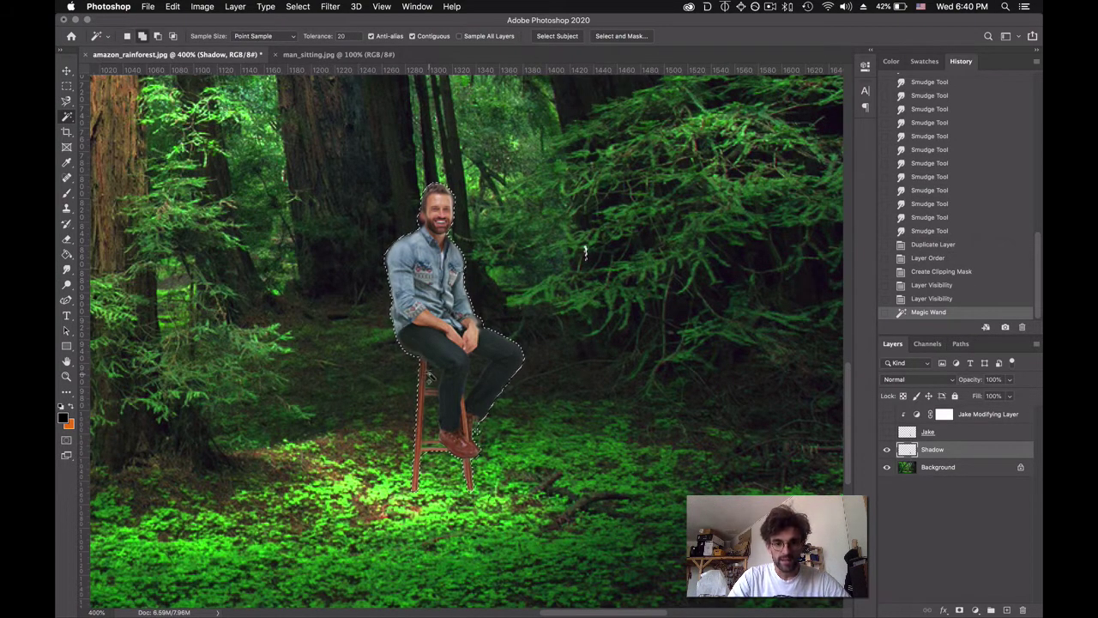
key("shift")
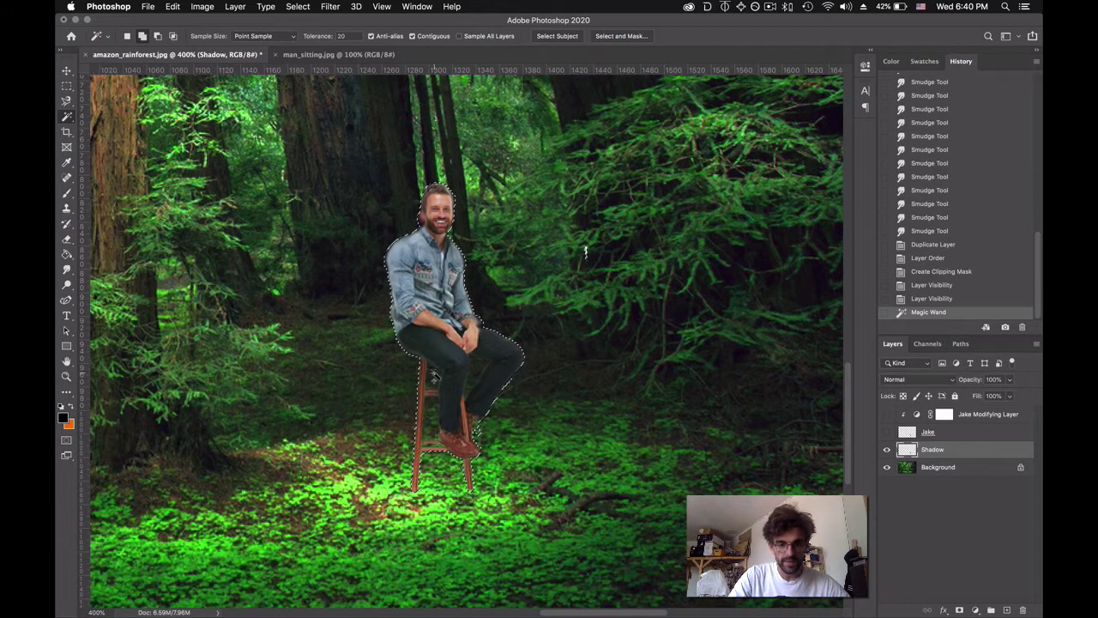
left_click(585, 250, "shift")
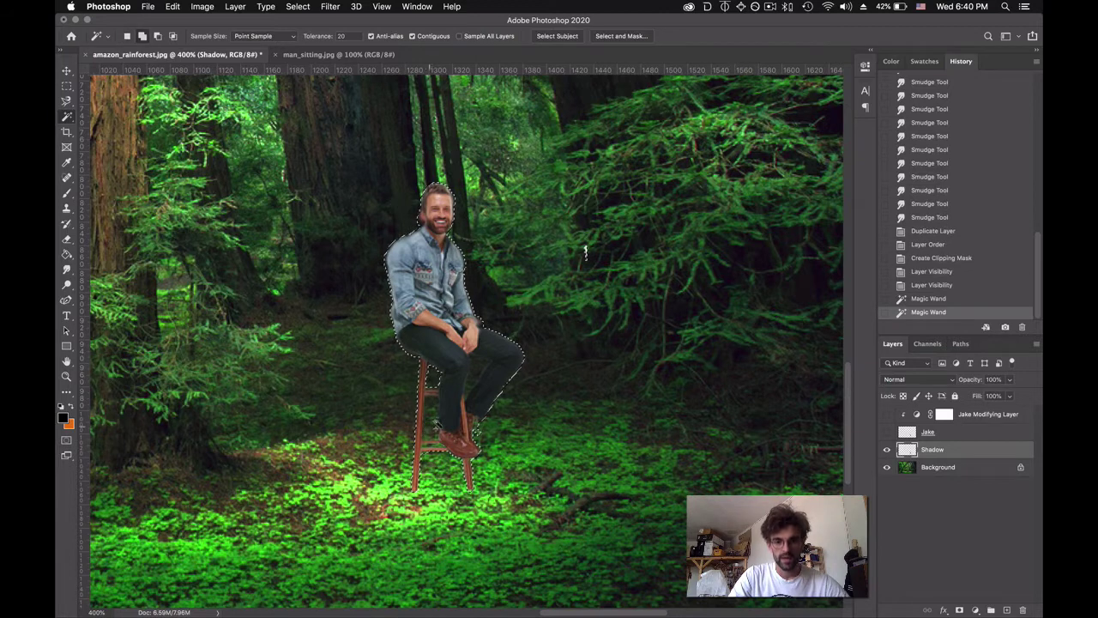
left_click(585, 250, "shift")
left_click(585, 250, "shift")
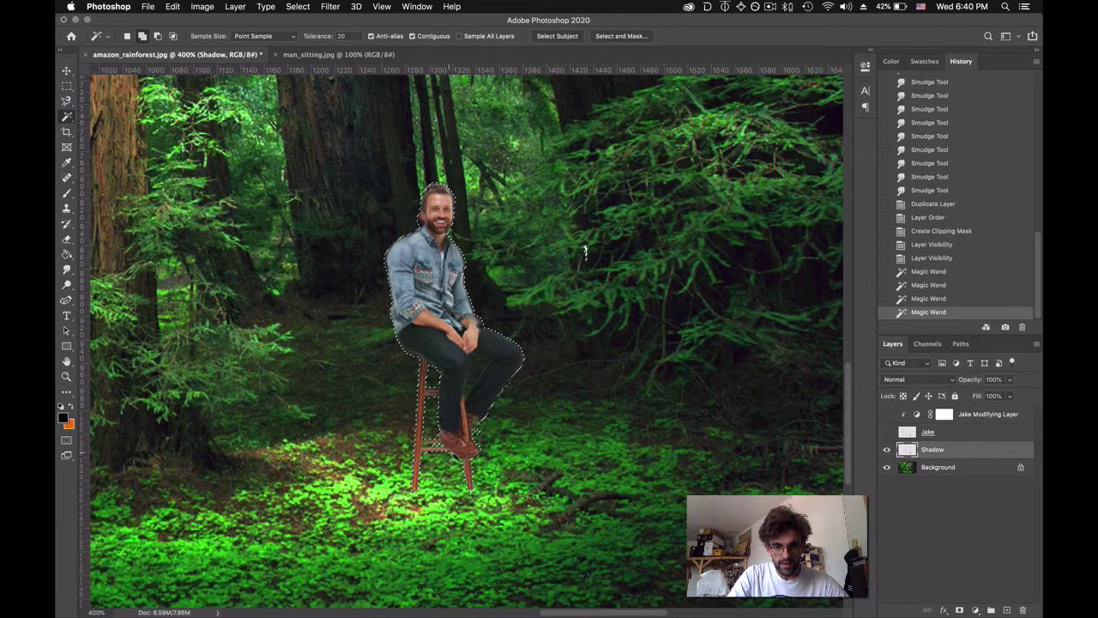
left_click(584, 251, "shift")
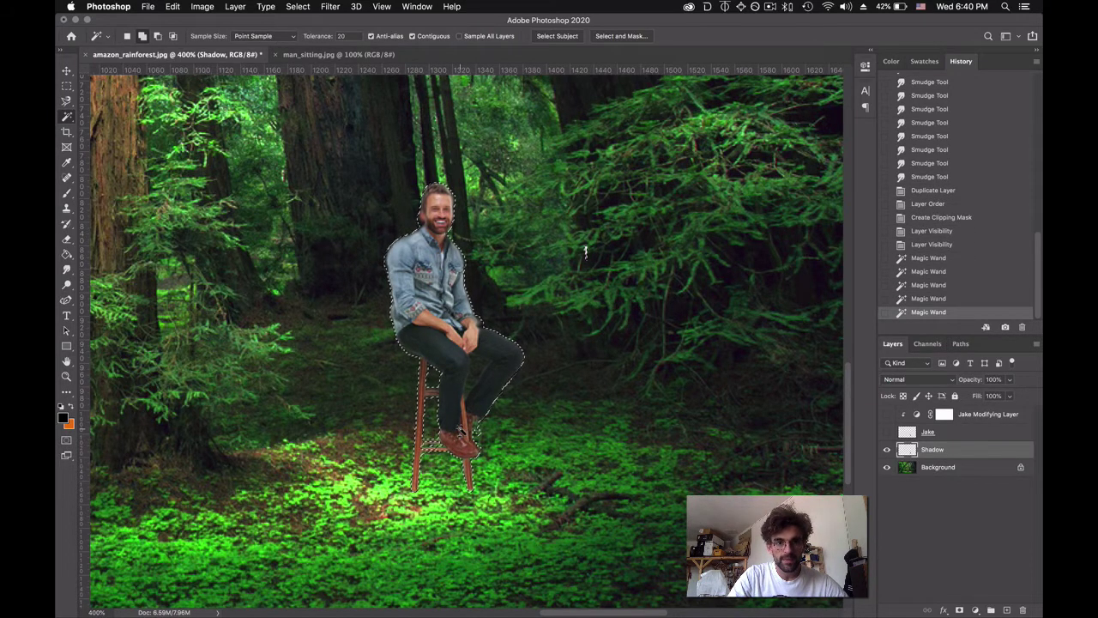
left_click(585, 251, "shift")
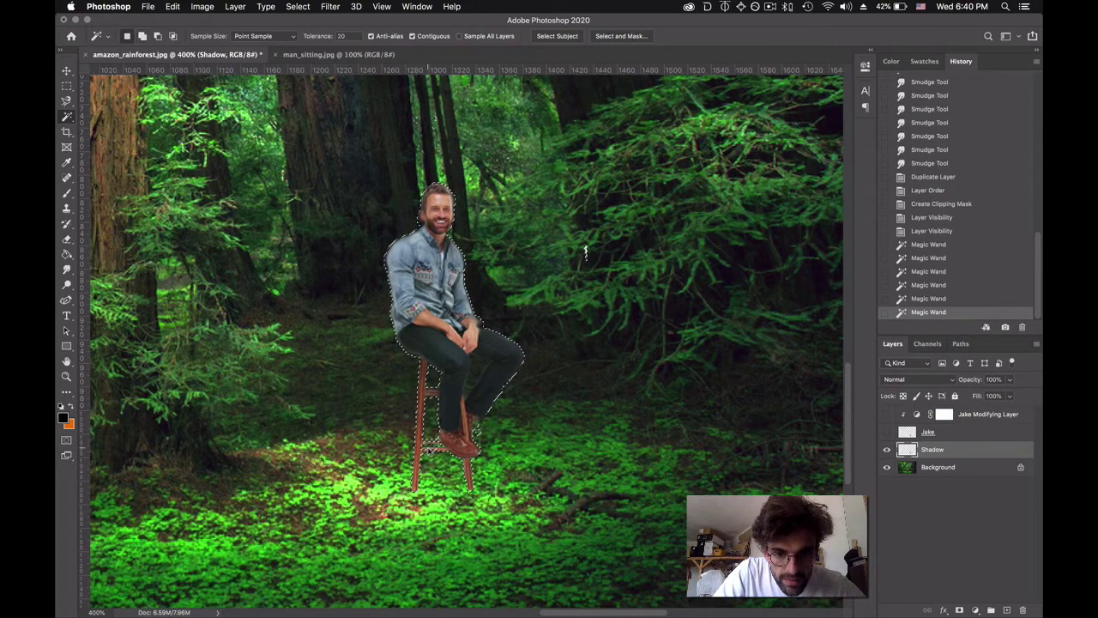
key("super+d")
Select the empty area around the man on the Shadow layer with the Magic Wand, adding the gaps between the stool and legs
left_click(585, 250, "shift")
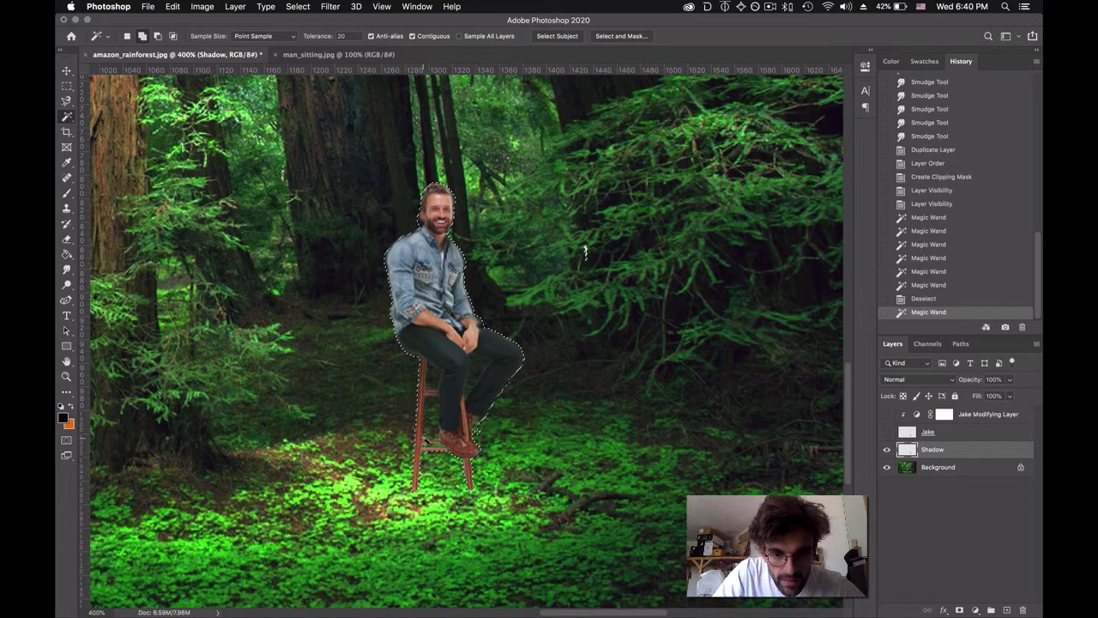
left_click(585, 251, "shift")
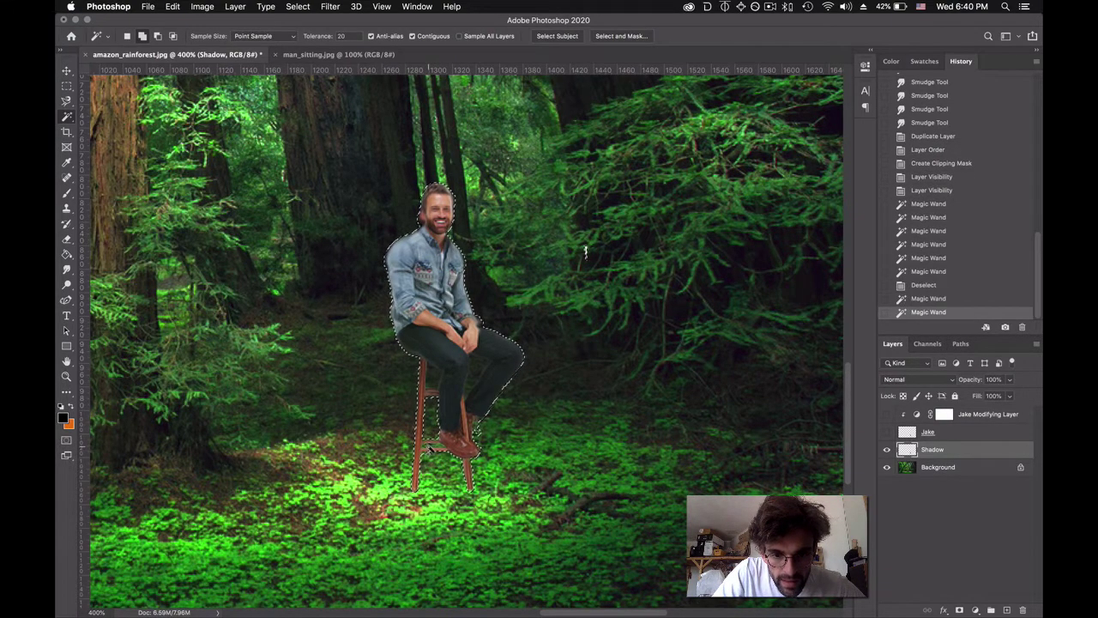
left_click(585, 251, "shift")
left_click(585, 250, "shift")
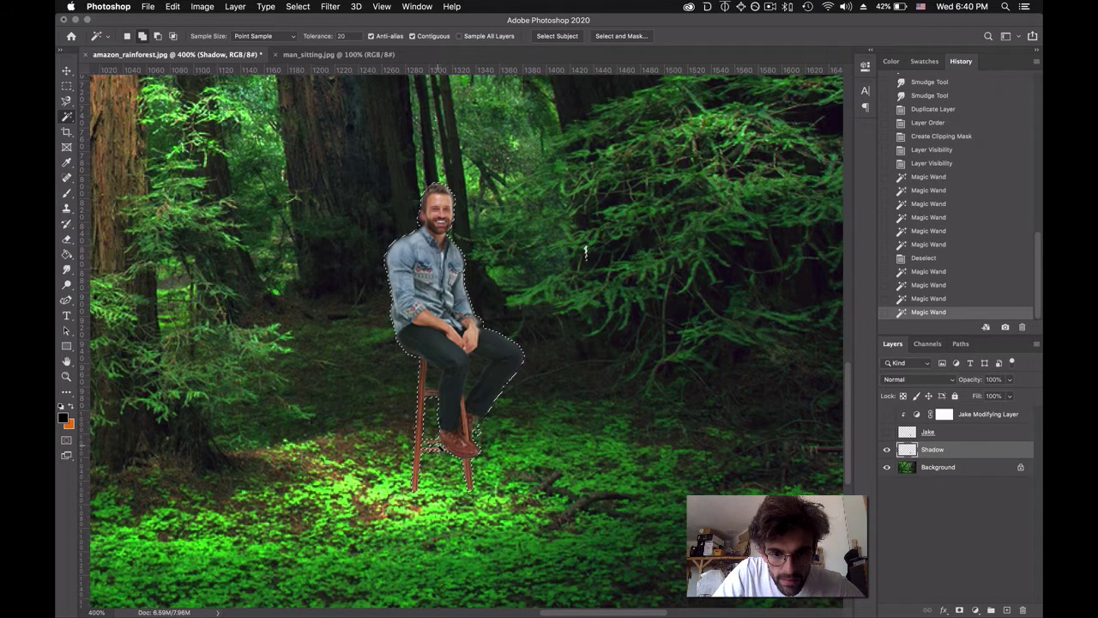
left_click(585, 250, "shift")
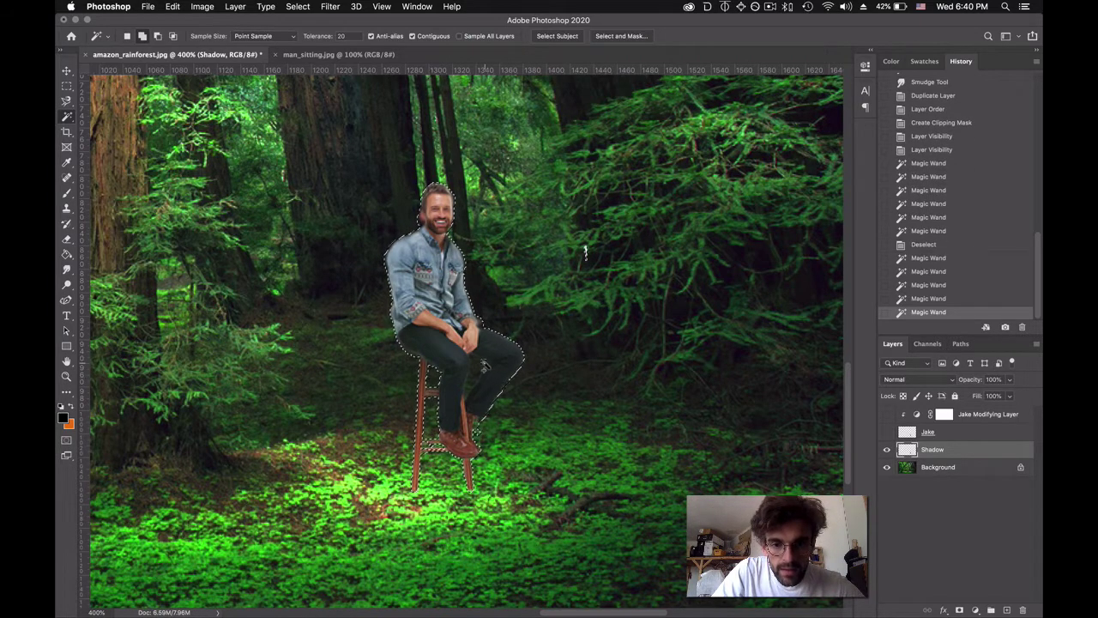
Add the remaining gap between the man's legs to the Magic Wand selection and invert it to select his silhouette
left_click(585, 251, "shift")
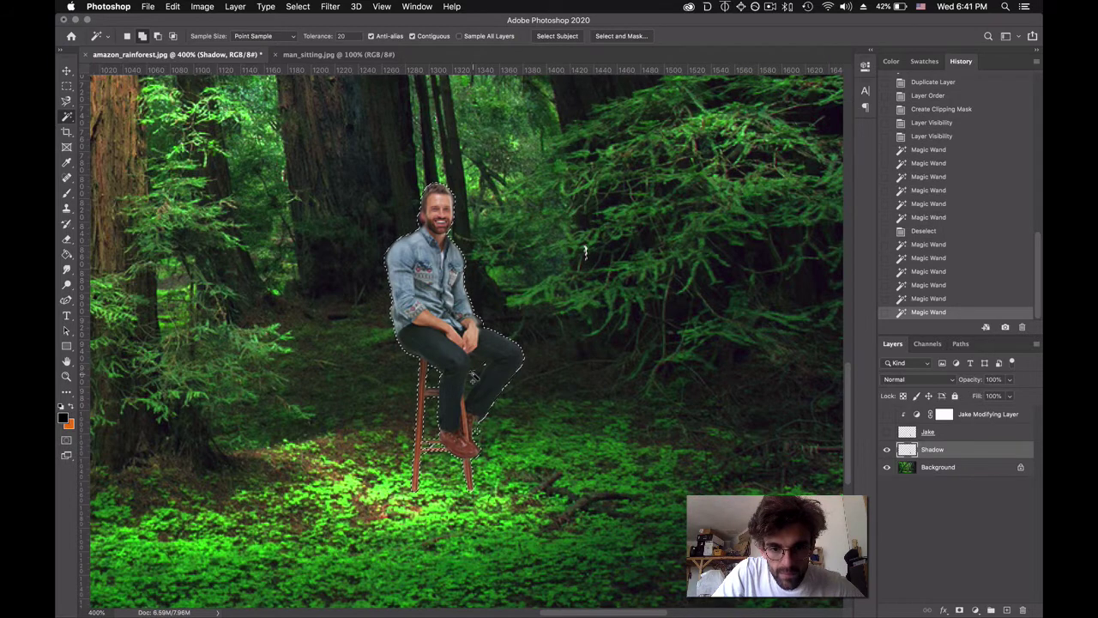
left_click(473, 377, "shift")
right_click(572, 353)
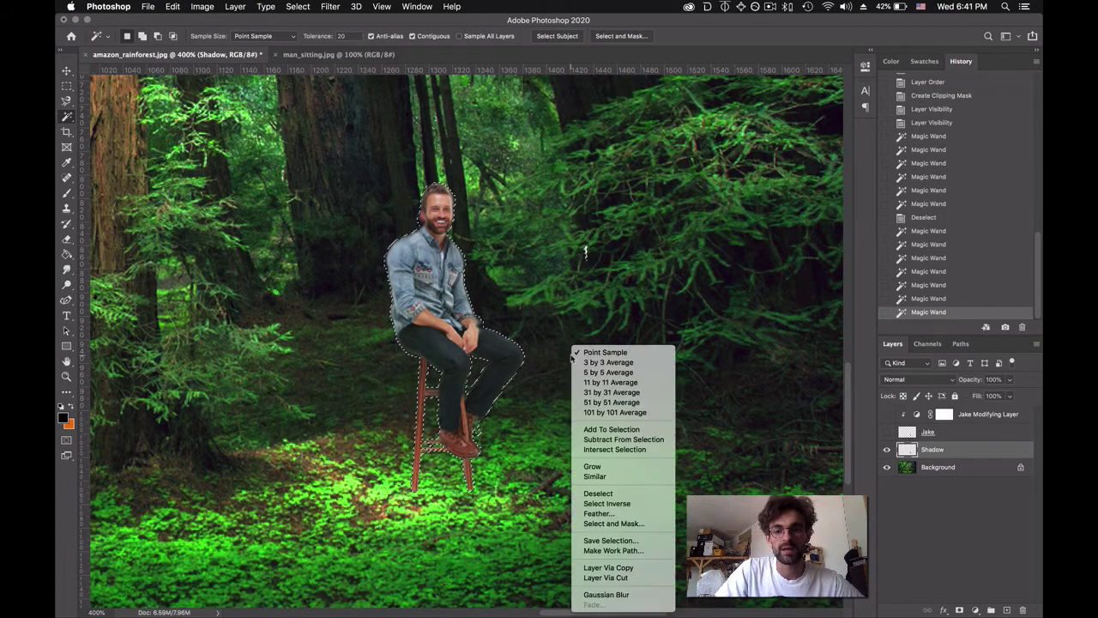
left_click(607, 503)
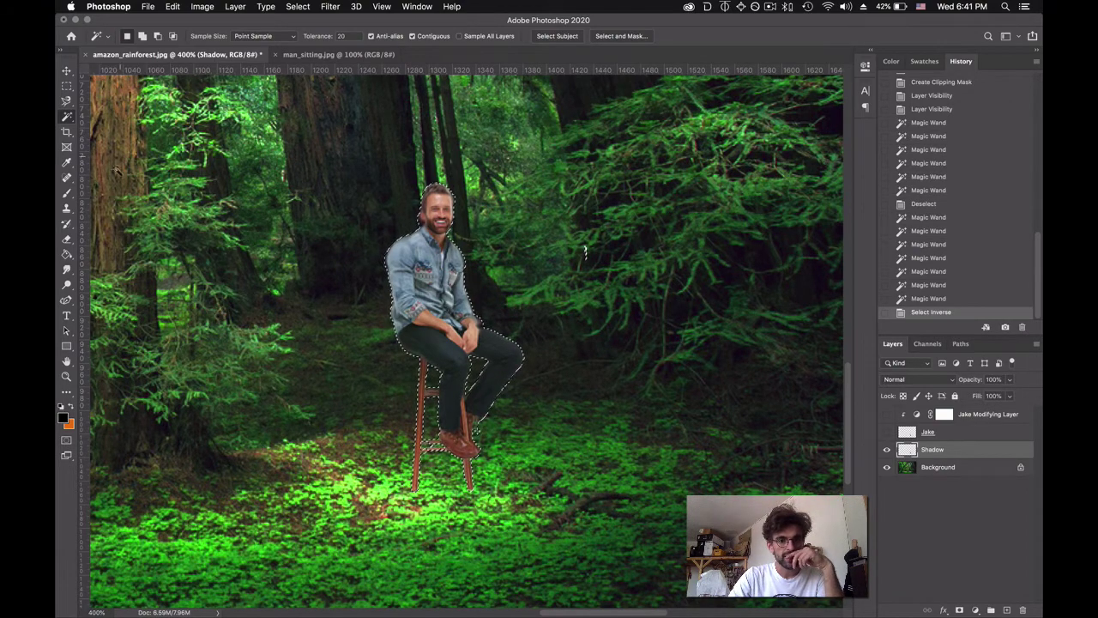
Paint the head and upper chest black inside the Shadow layer's selection with a soft 52 px brush
left_click(68, 193)
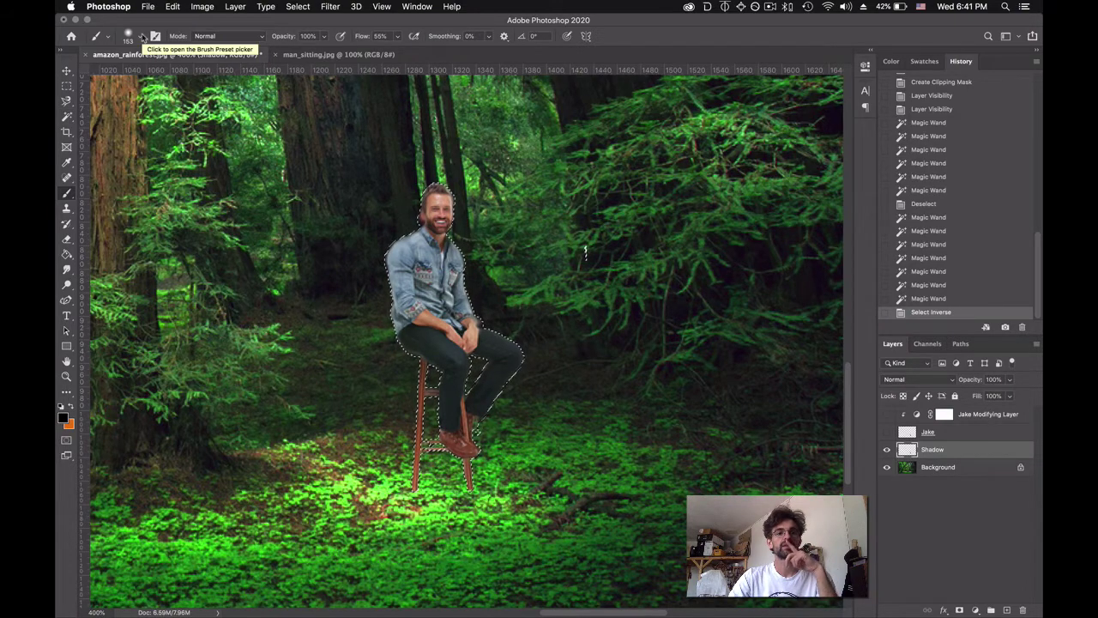
left_click(141, 37)
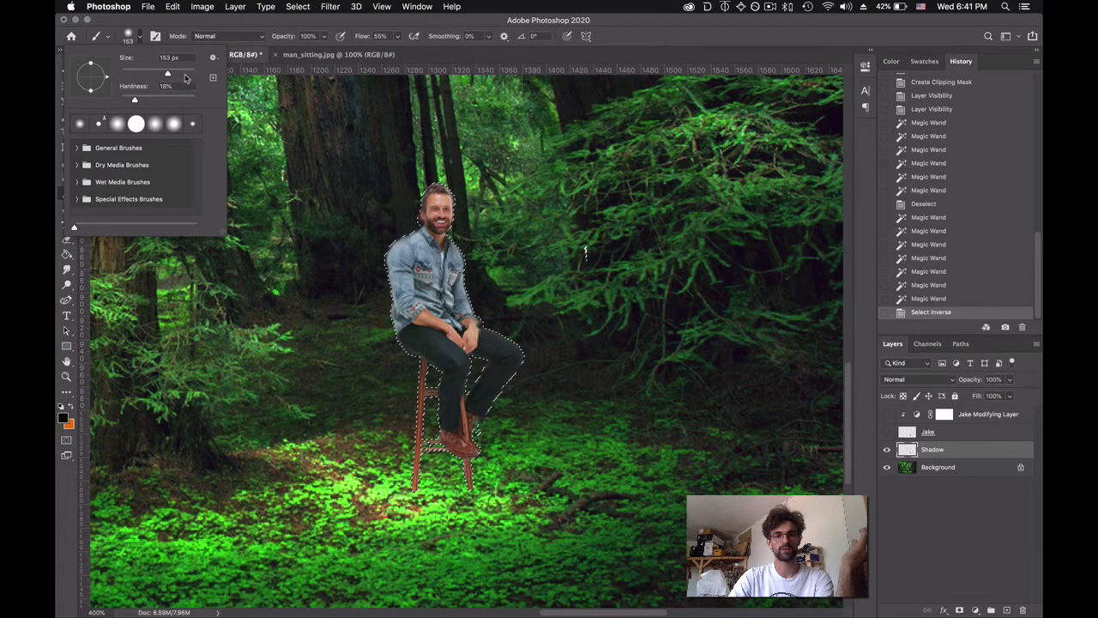
left_click_drag(169, 76, 194, 76)
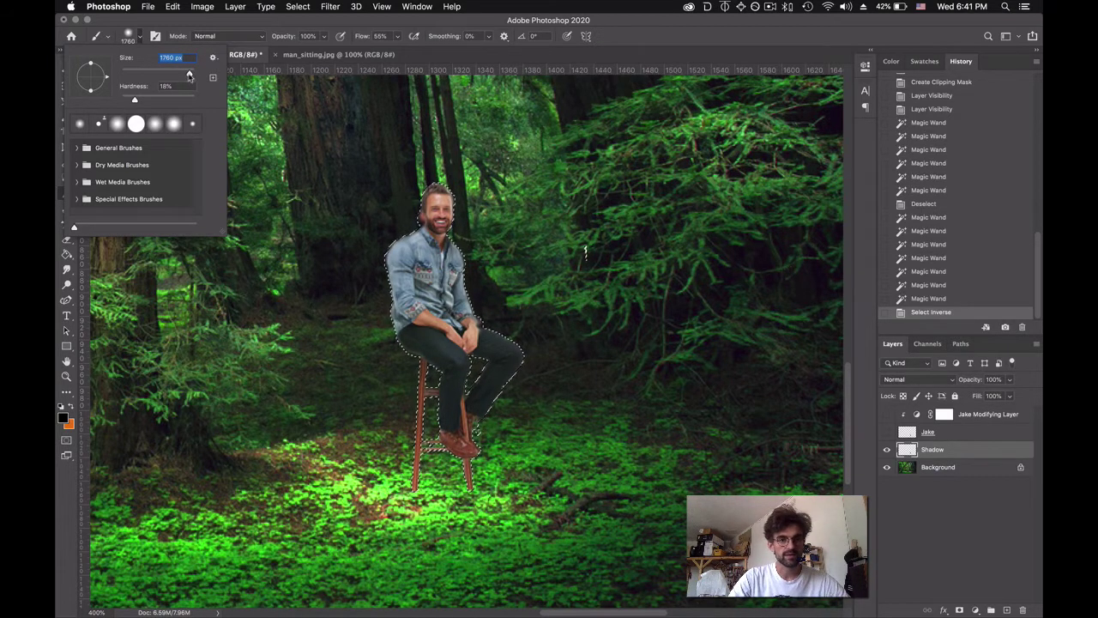
left_click_drag(189, 76, 187, 75)
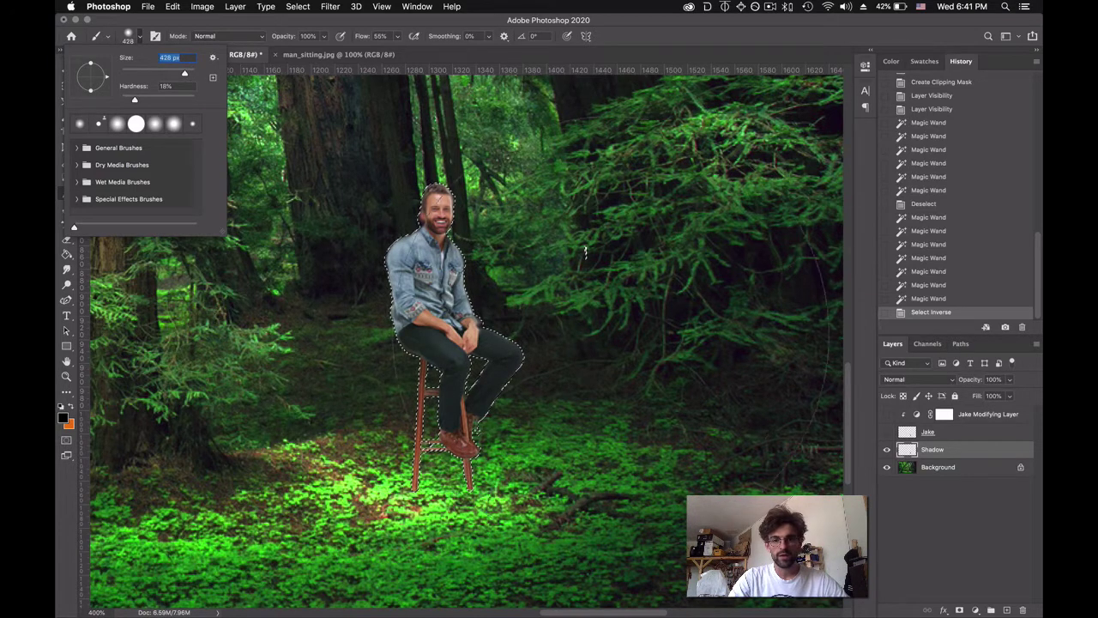
left_click(141, 75)
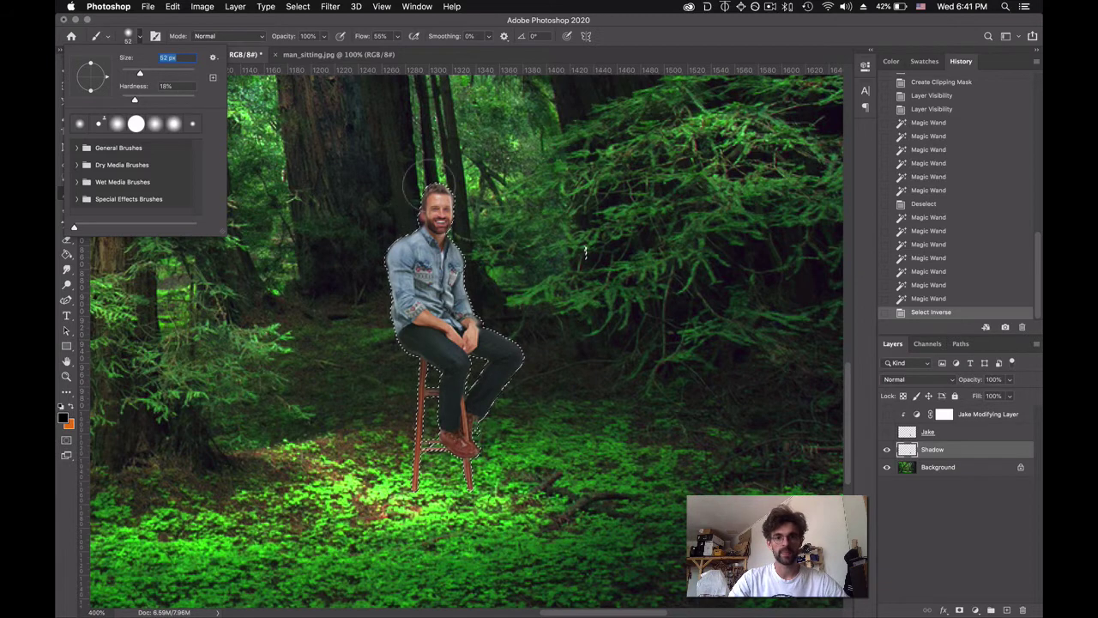
key("Return")
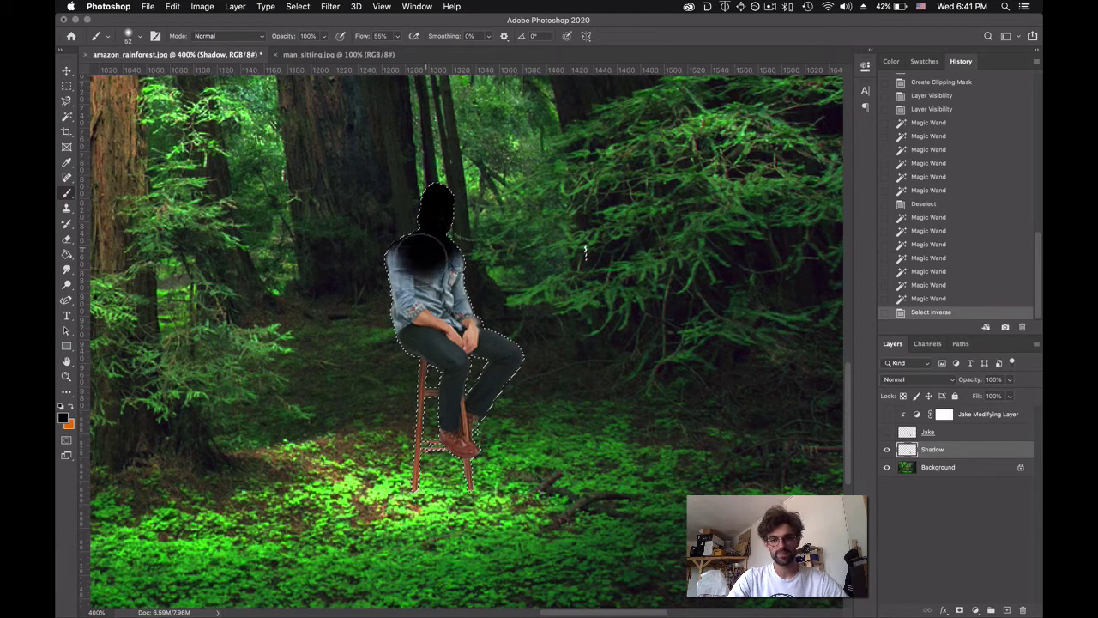
left_click_drag(416, 253, 395, 249)
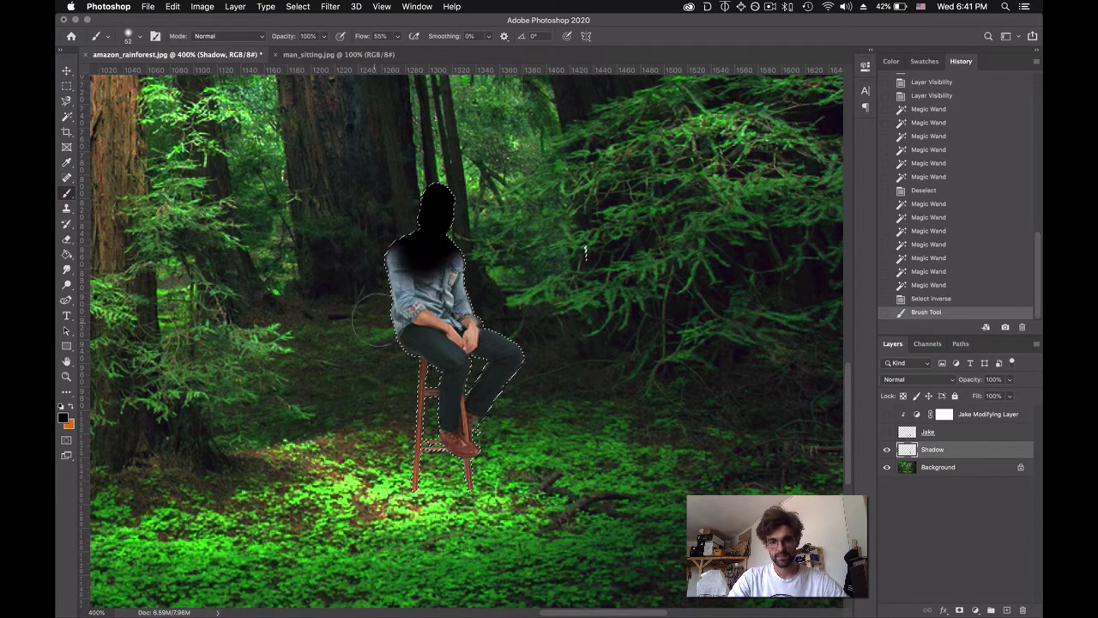
Increase the brush hardness and paint the man's forearm and waist area black on the Shadow layer
left_click(141, 36)
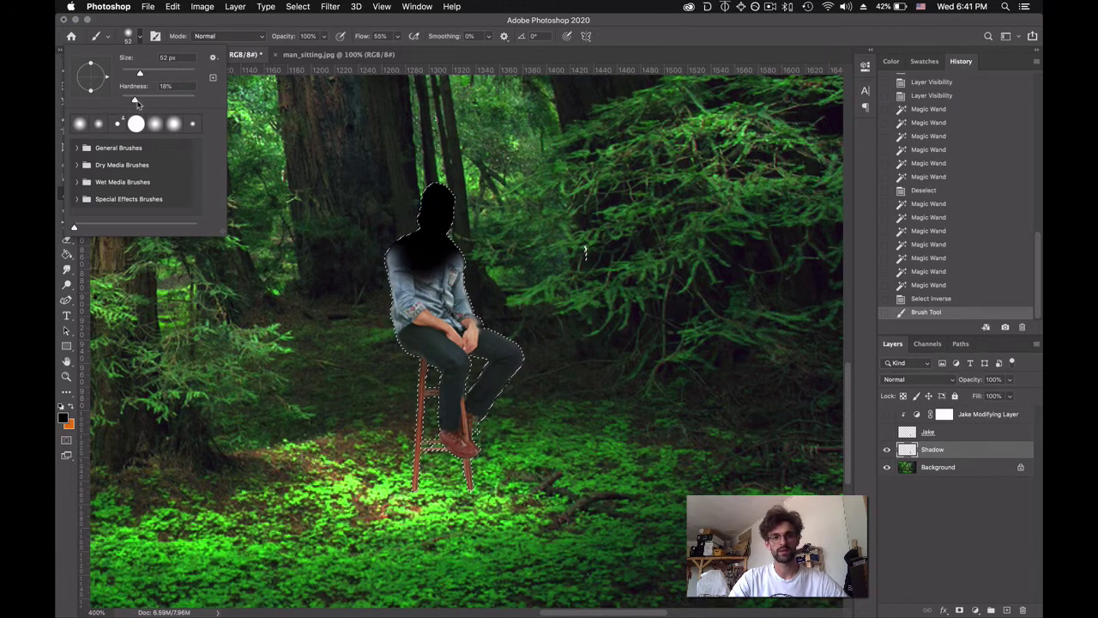
left_click(481, 298)
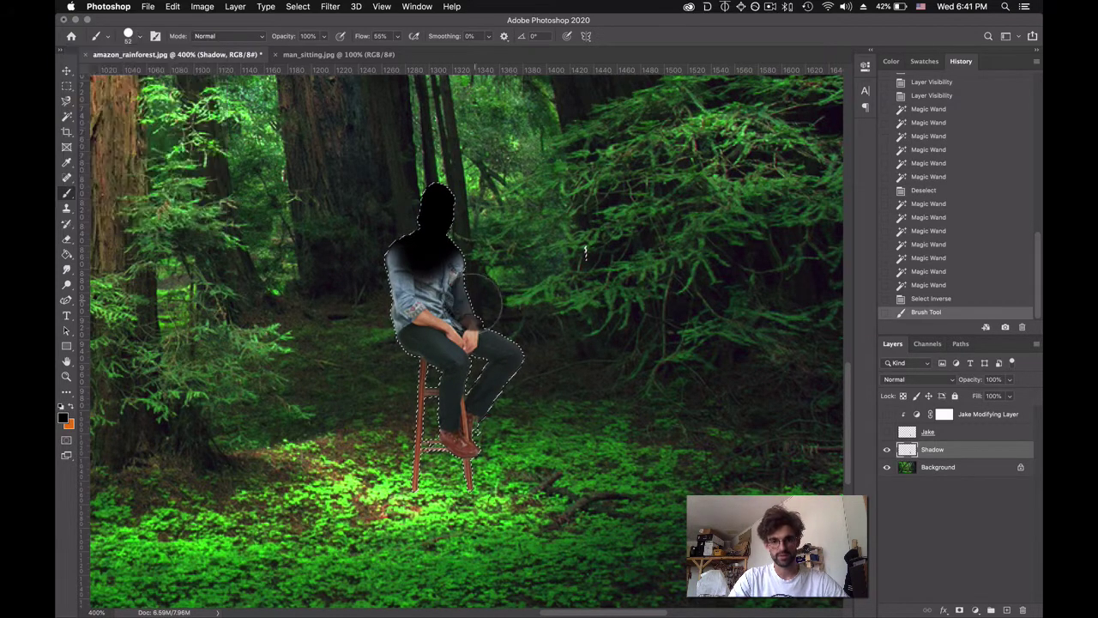
left_click_drag(460, 312, 472, 315)
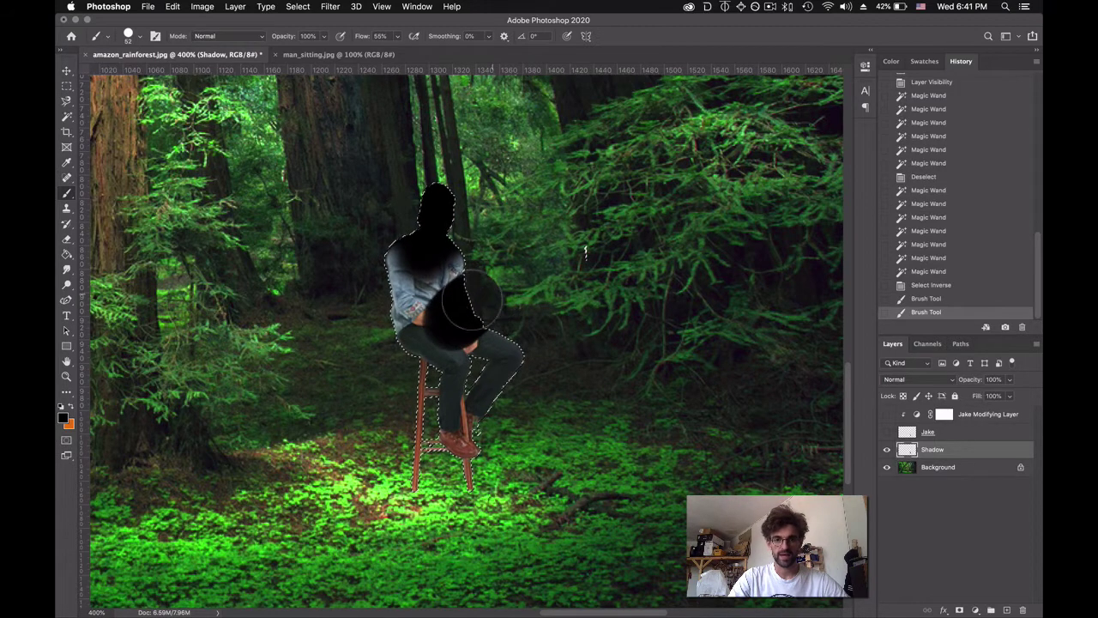
Set the brush hardness to 5%, paint the rest of the man and stool black, and clear the selection
left_click(141, 37)
left_click(125, 100)
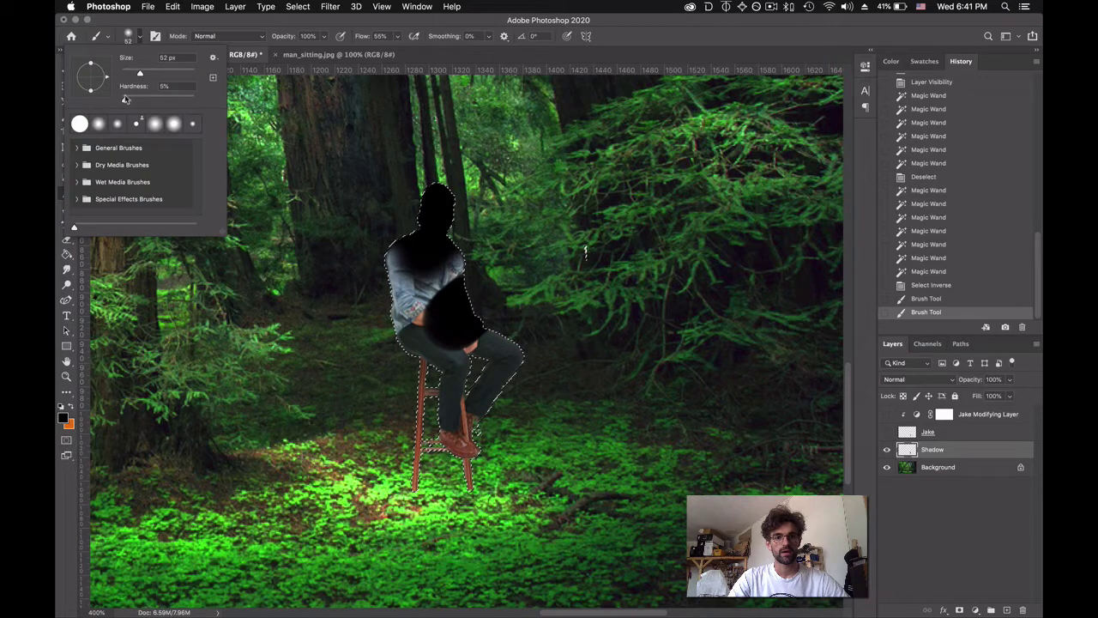
left_click(487, 380)
left_click(487, 380)
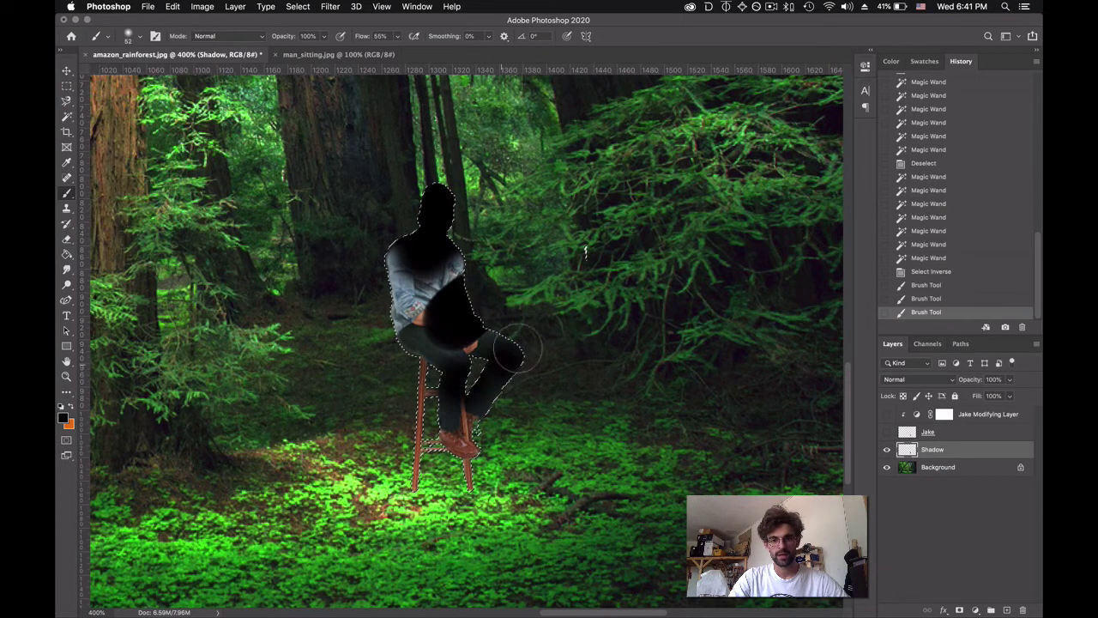
left_click_drag(519, 347, 496, 367)
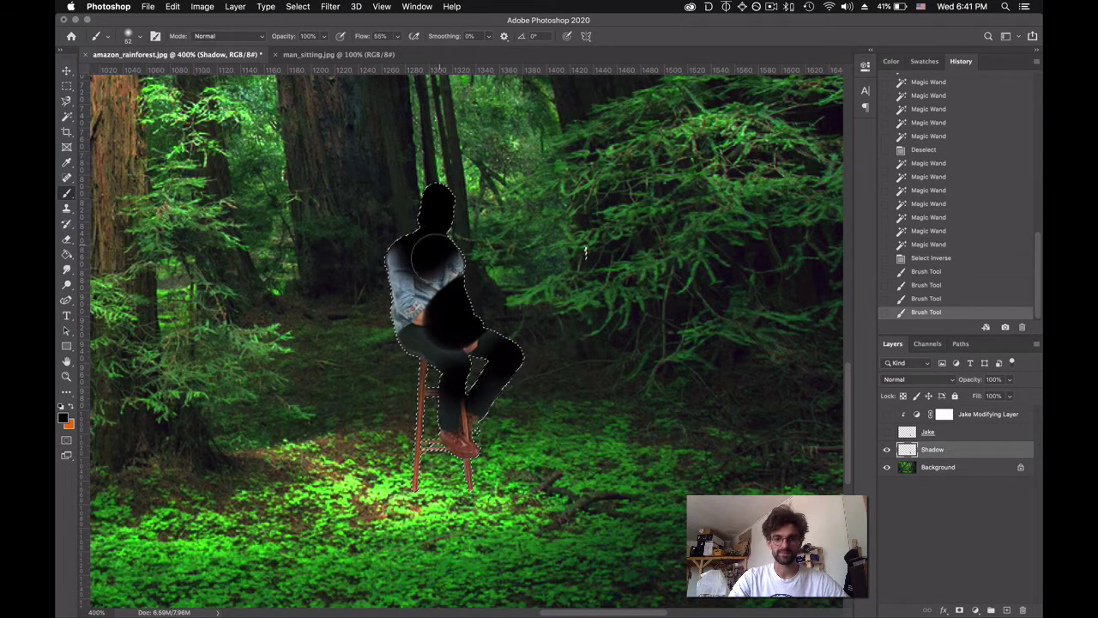
left_click_drag(401, 247, 441, 432)
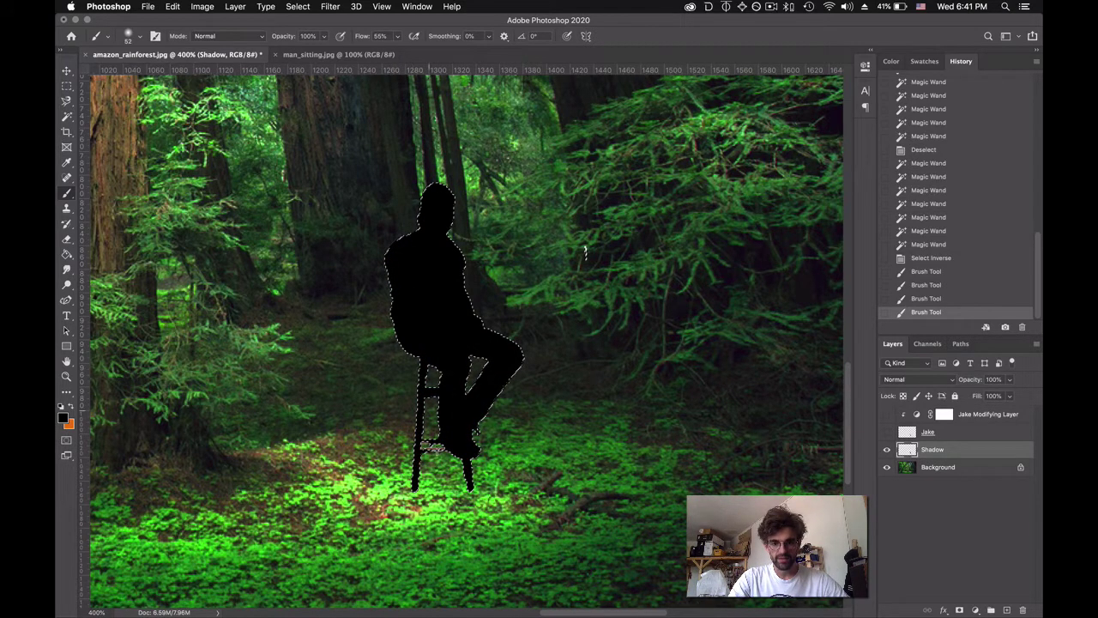
left_click_drag(433, 450, 459, 438)
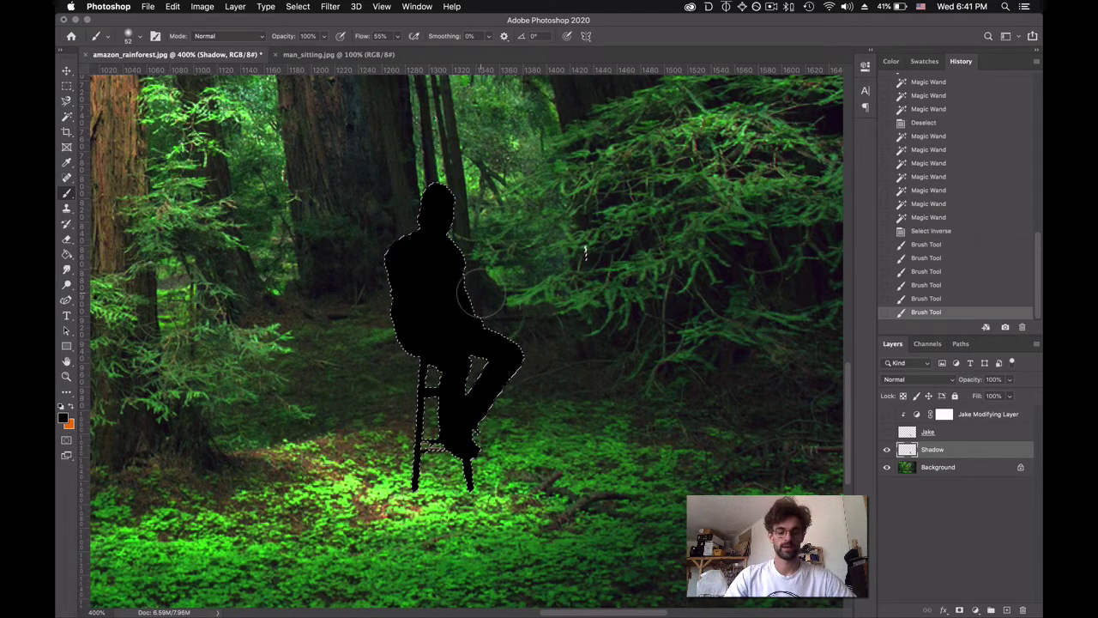
key("w")
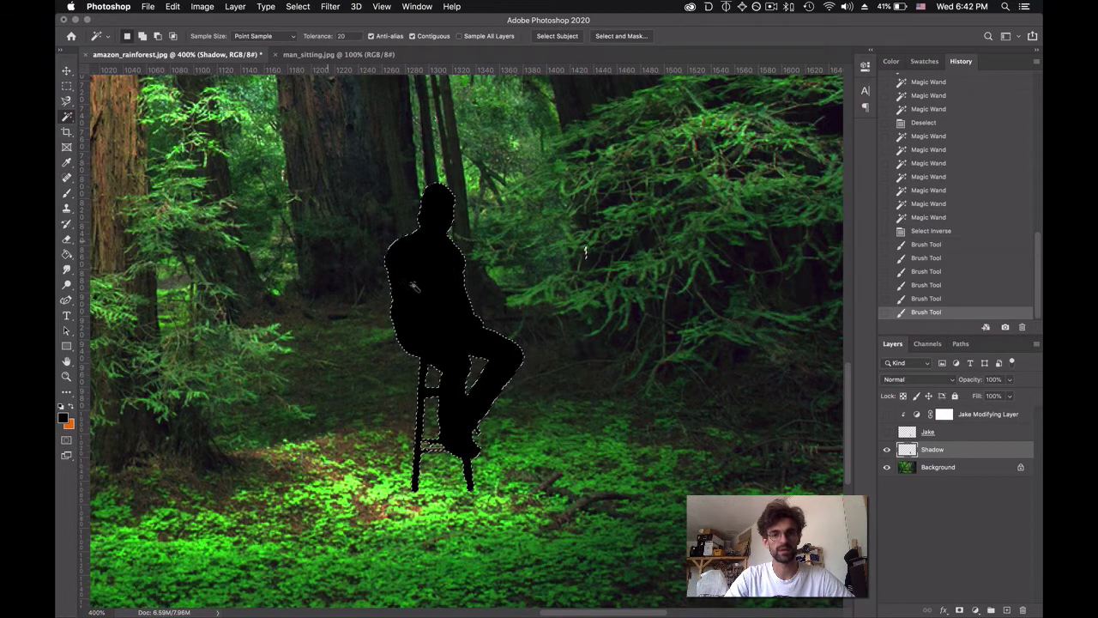
key("super+d")
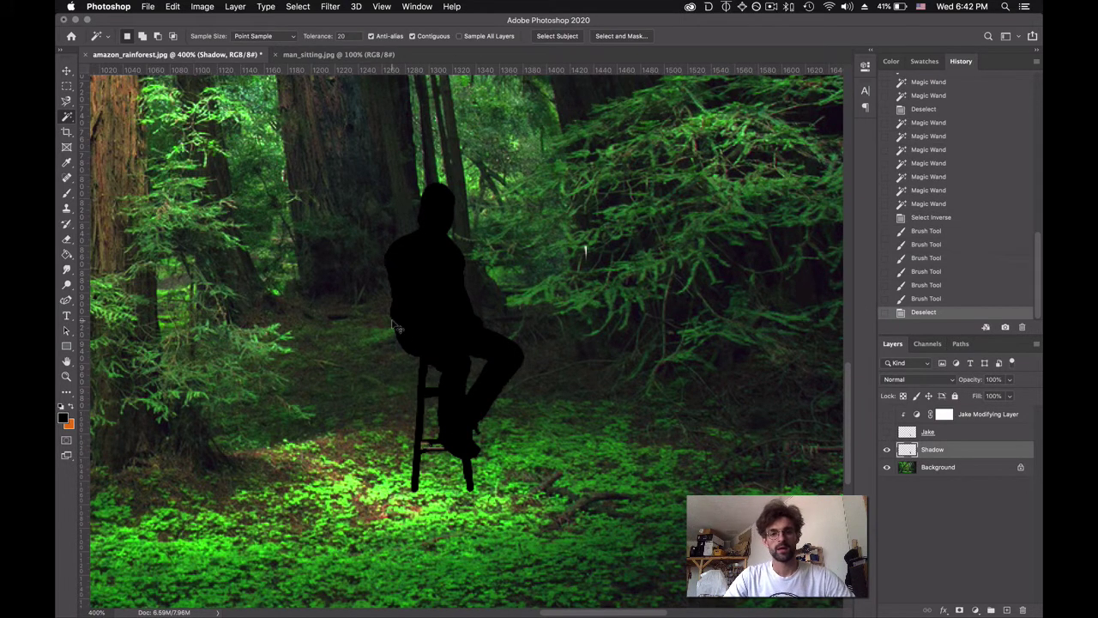
Free Transform the black silhouette with about 47° rotation and 74% scale, and show the man's layer and its adjustment layer
key("super+t")
left_click_drag(592, 176, 712, 286)
left_click_drag(534, 328, 633, 369)
left_click_drag(629, 198, 616, 250)
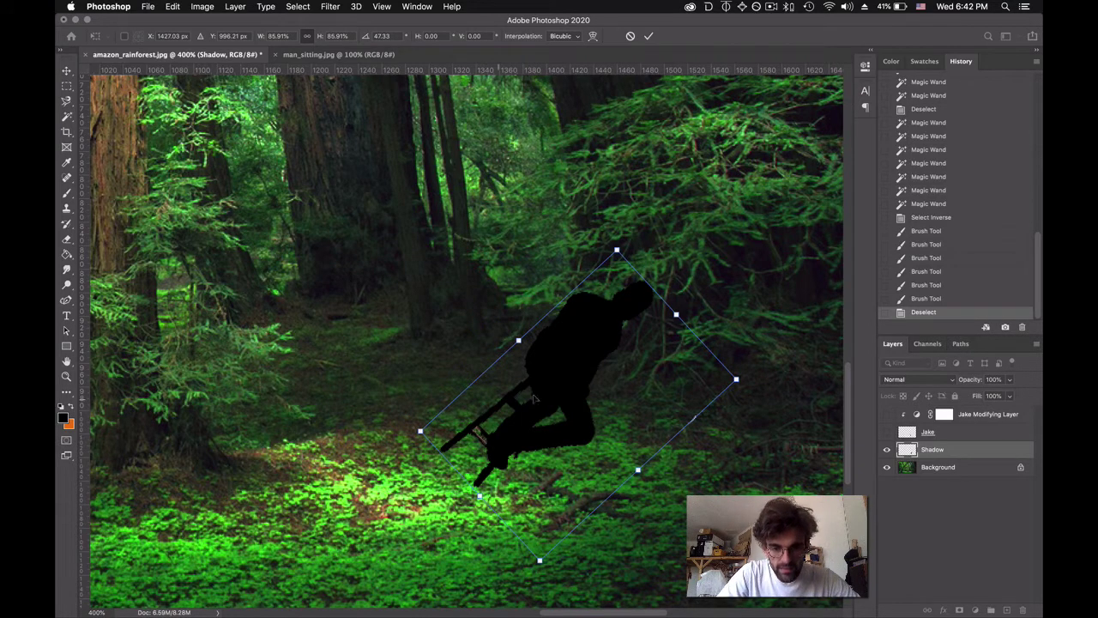
left_click_drag(617, 249, 605, 293)
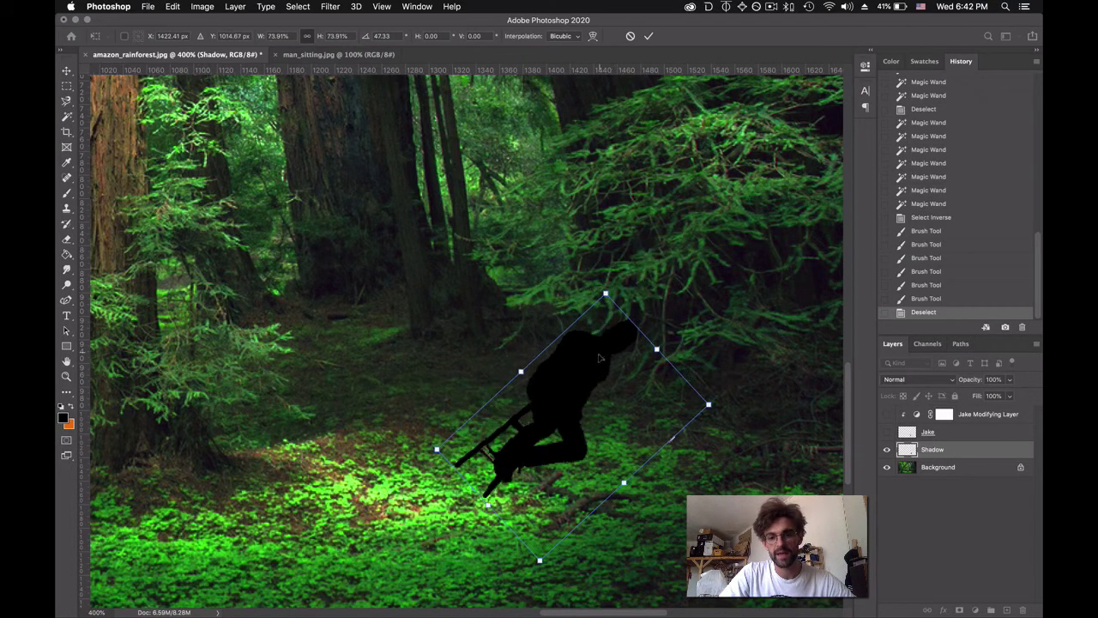
key("Return")
left_click(886, 431)
left_click(888, 414)
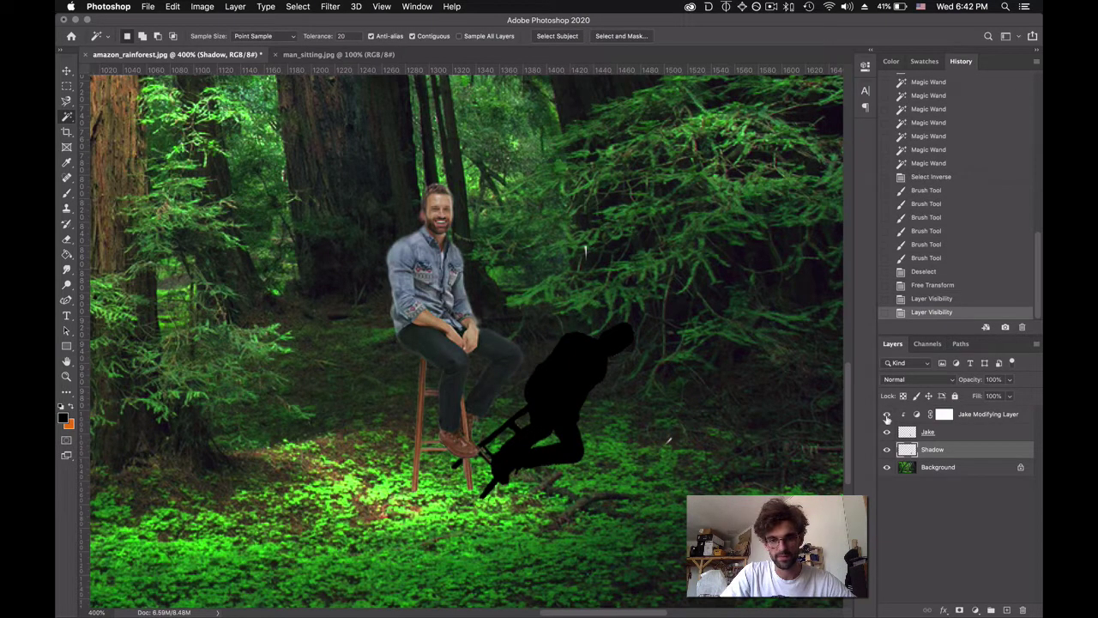
left_click(536, 428)
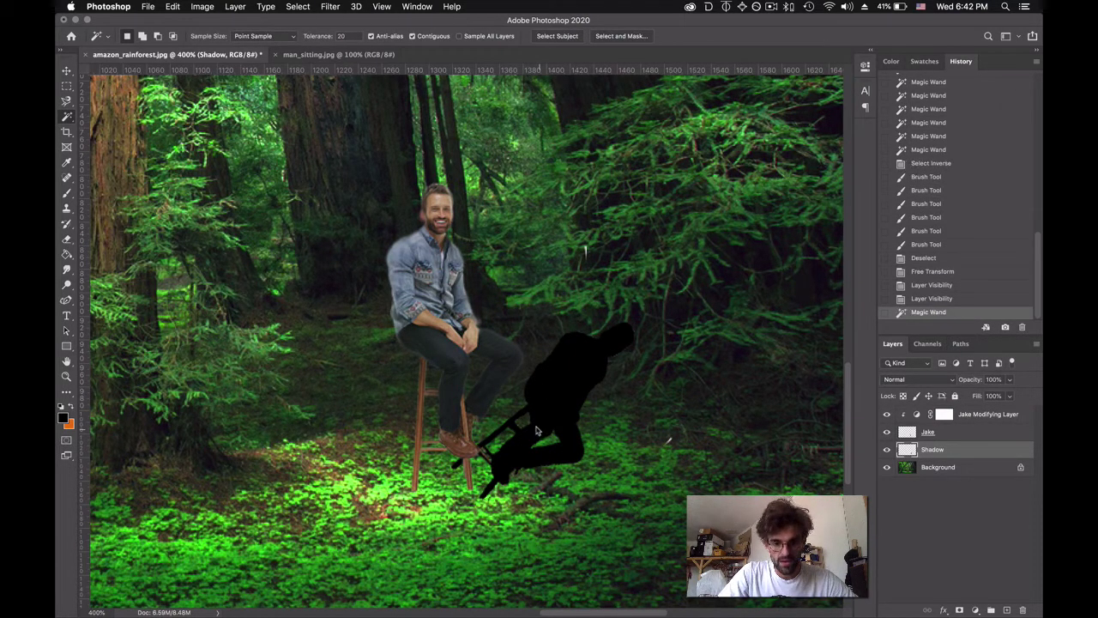
left_click(961, 433)
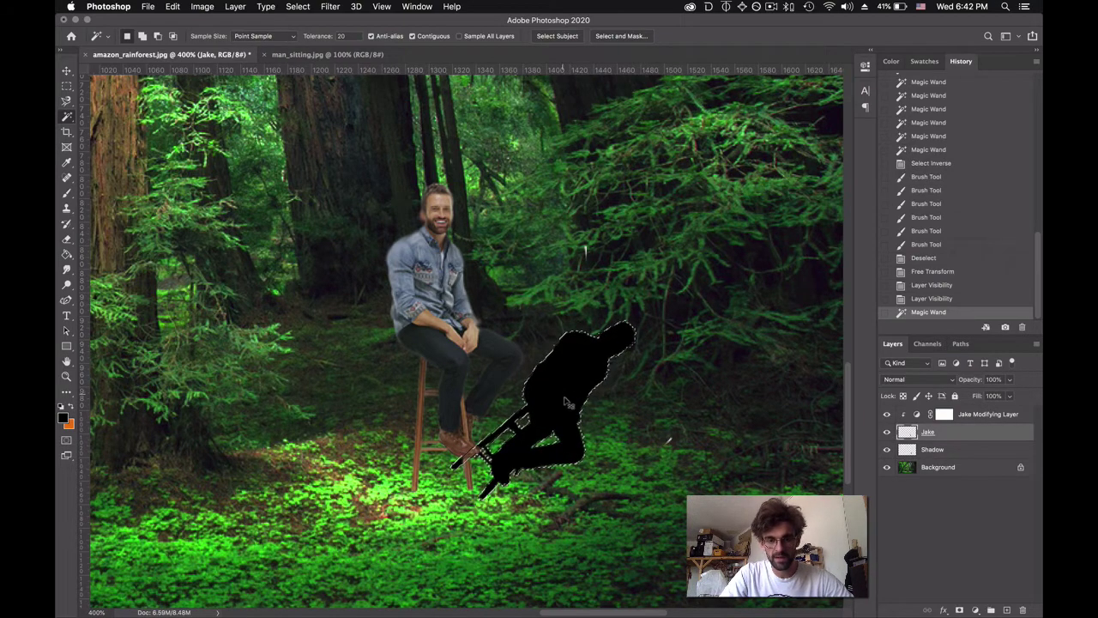
key("super+t")
left_click_drag(566, 397, 516, 403)
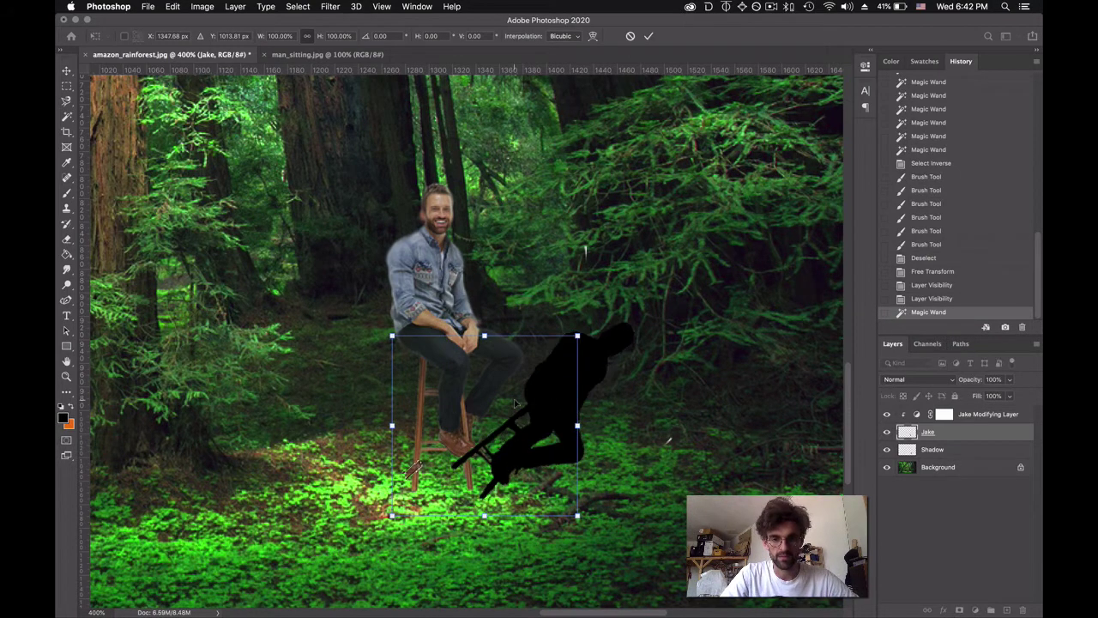
key("super+z")
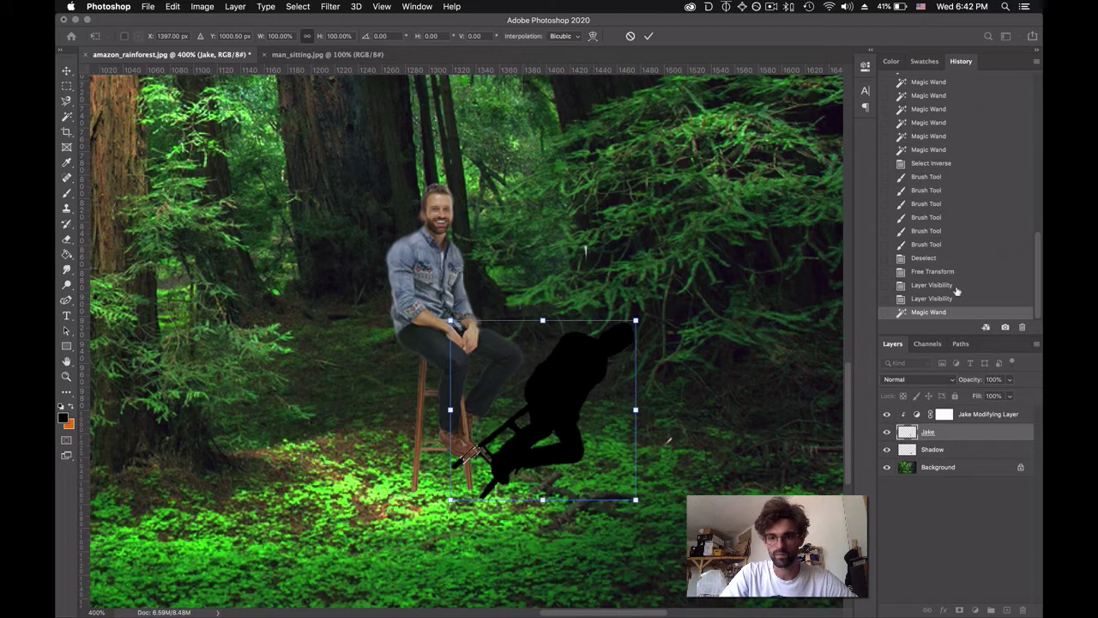
left_click(943, 311)
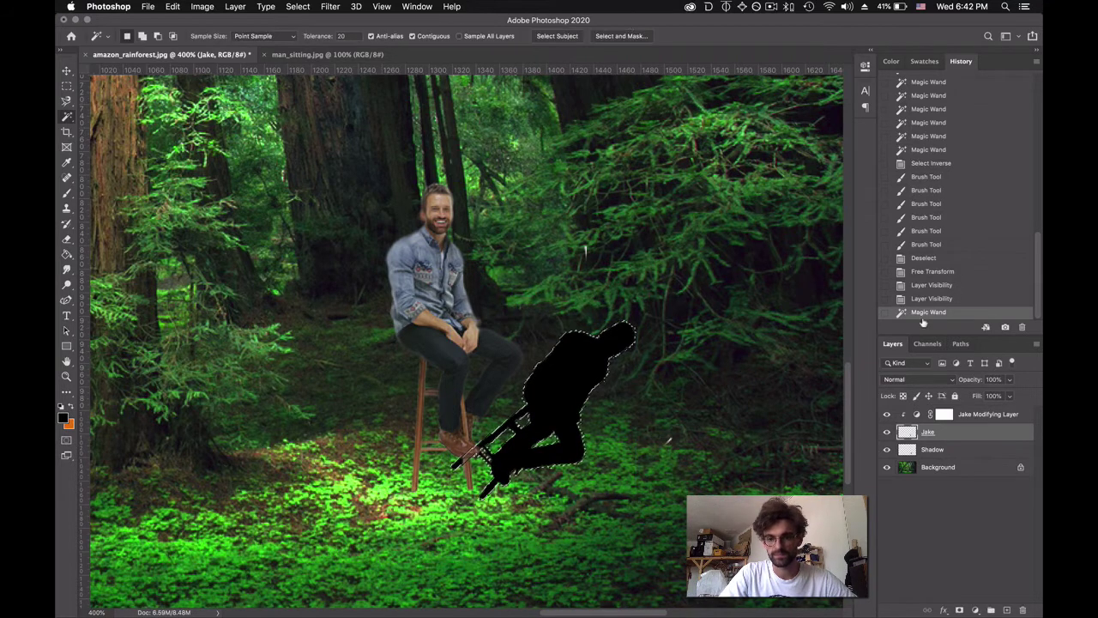
key("super+d")
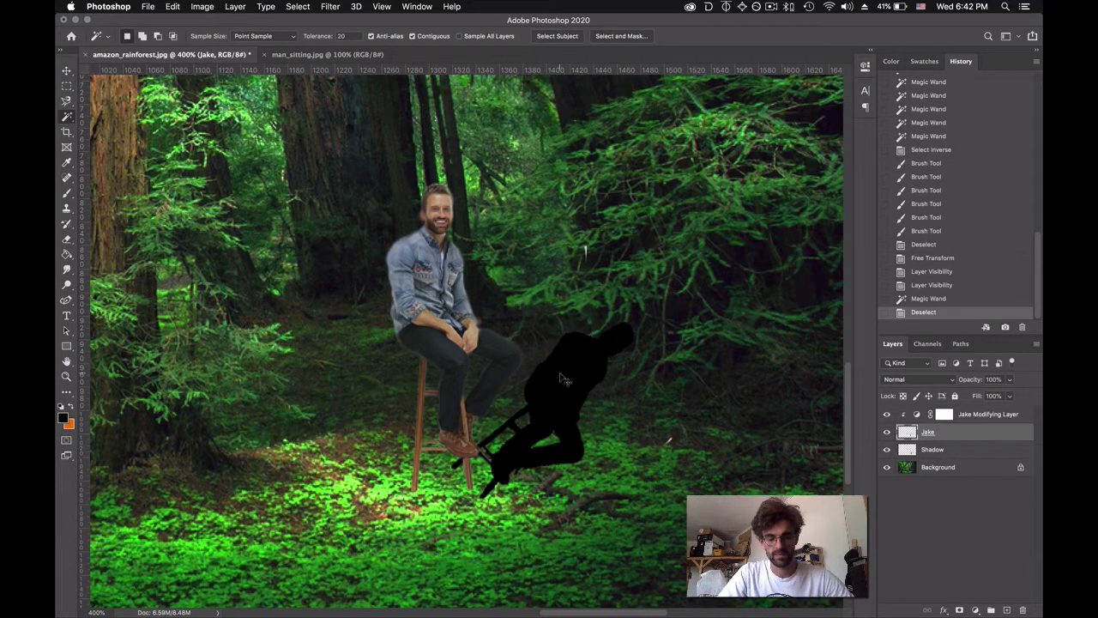
key("super+t")
key("Escape")
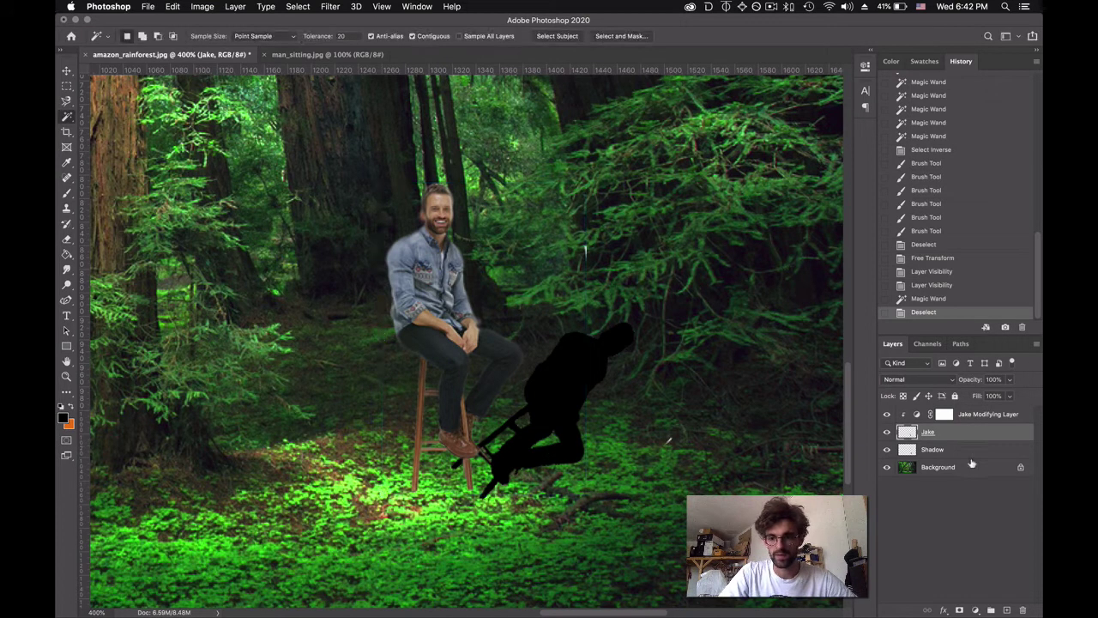
Free Transform the Shadow layer to about 95% width and 39% height, laying it on the ground against the stool legs
left_click(972, 452)
key("super+t")
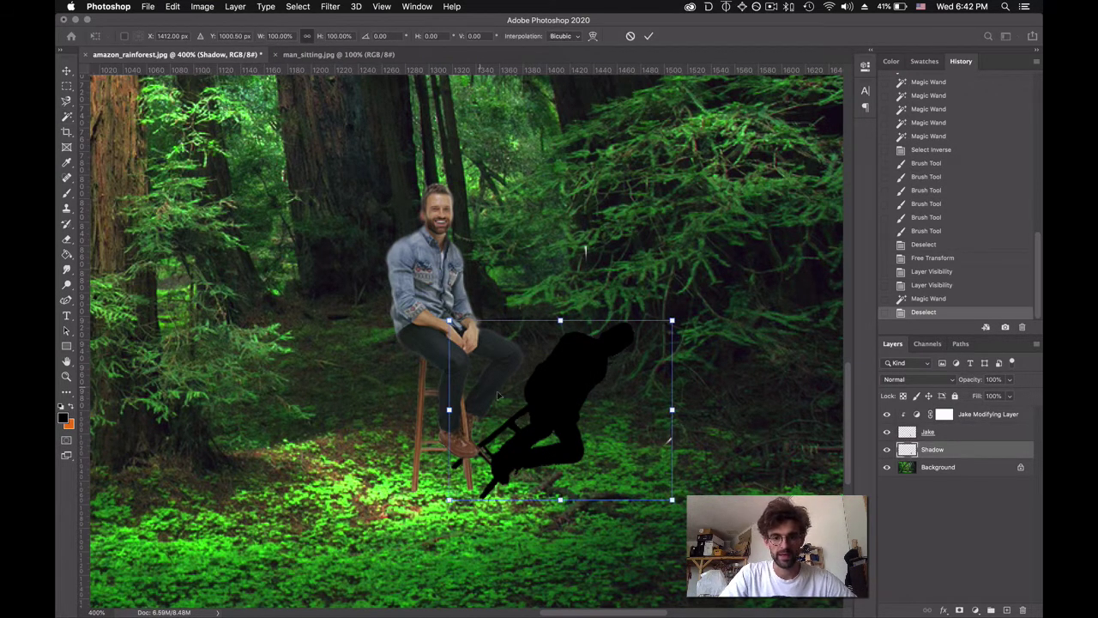
left_click_drag(572, 393, 553, 389)
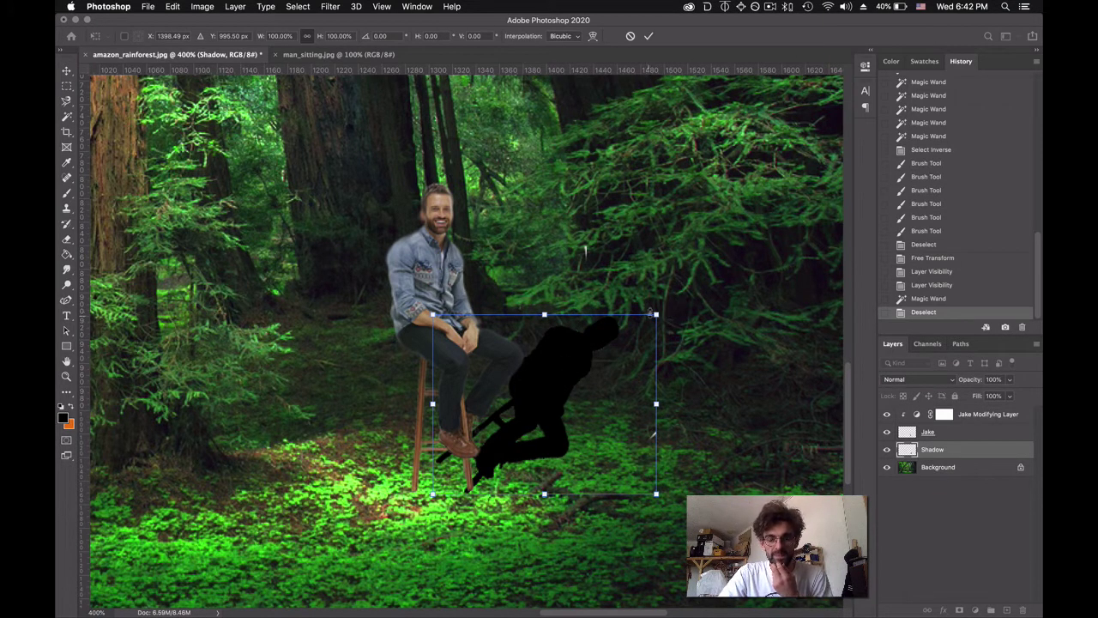
left_click_drag(656, 316, 645, 423)
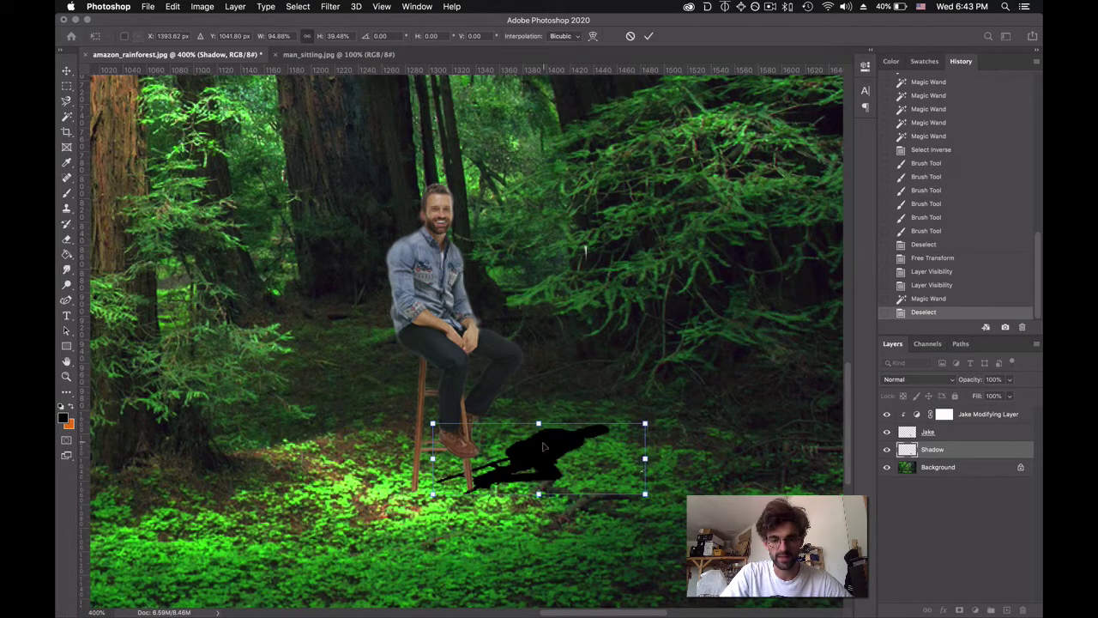
left_click_drag(539, 446, 542, 442)
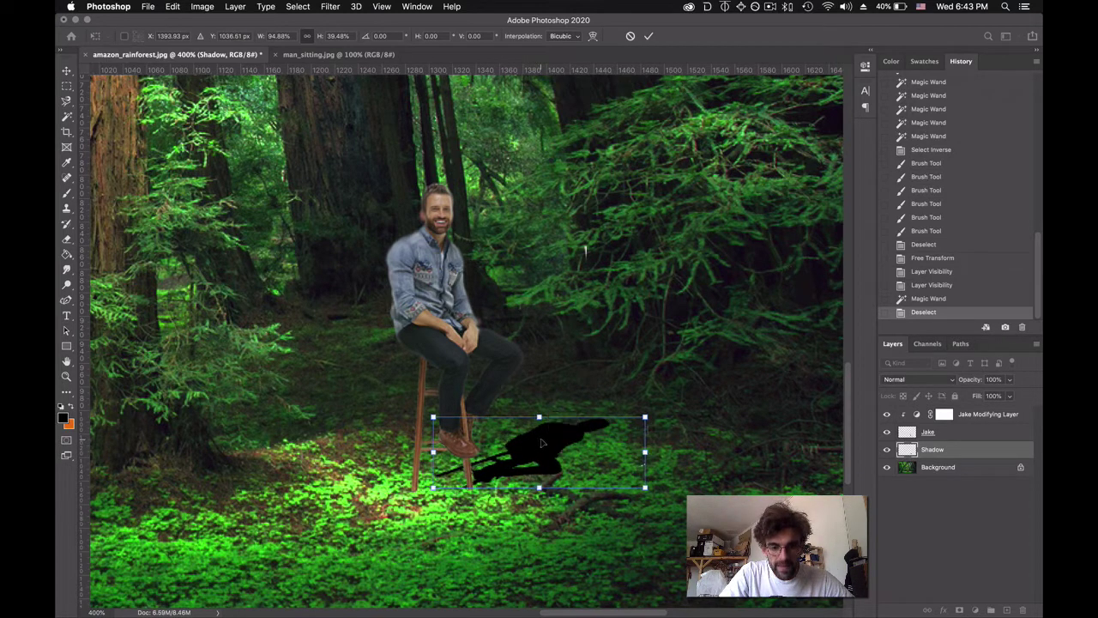
left_click(649, 36)
key("w")
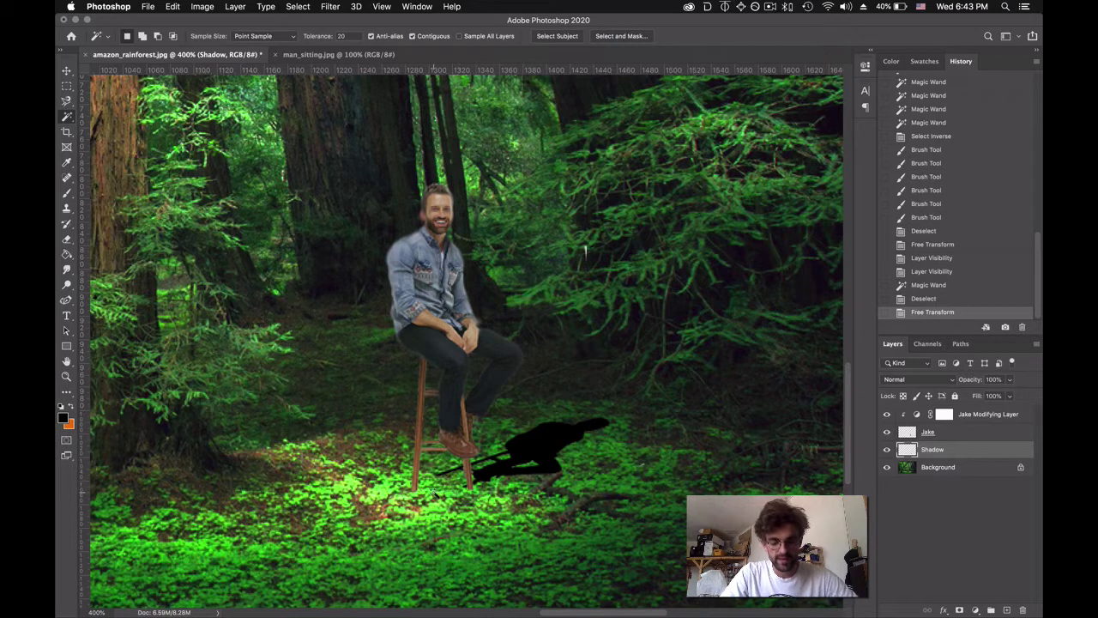
Set the brush to 9 px and 100% hardness, try a black stroke extending the stool-leg shadow, and undo it
key("b")
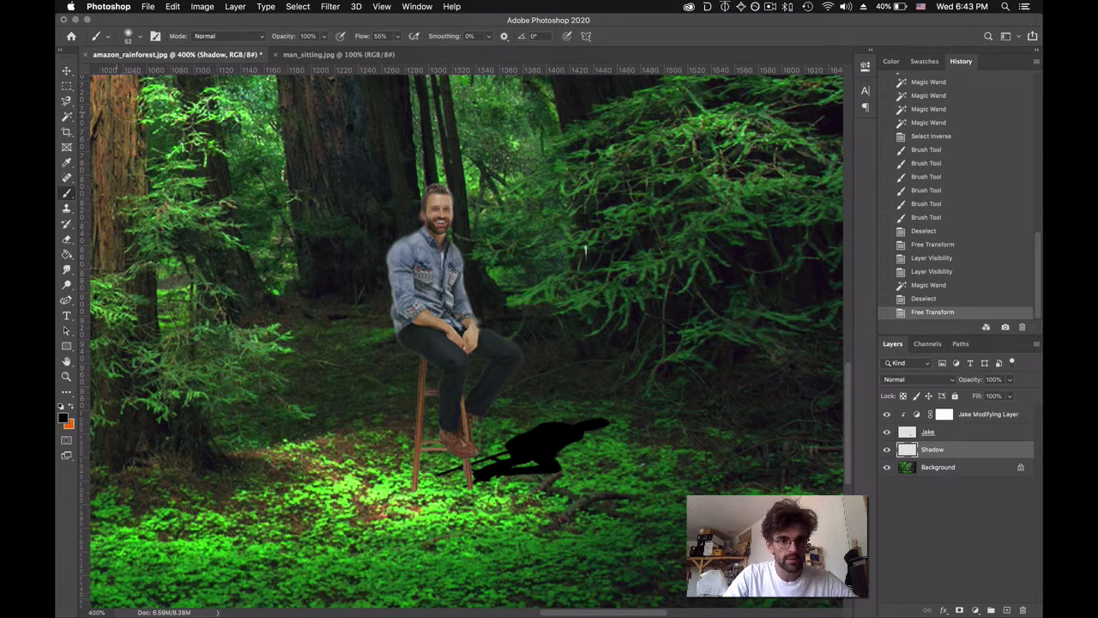
left_click(140, 36)
left_click_drag(125, 100, 199, 99)
left_click_drag(138, 75, 124, 76)
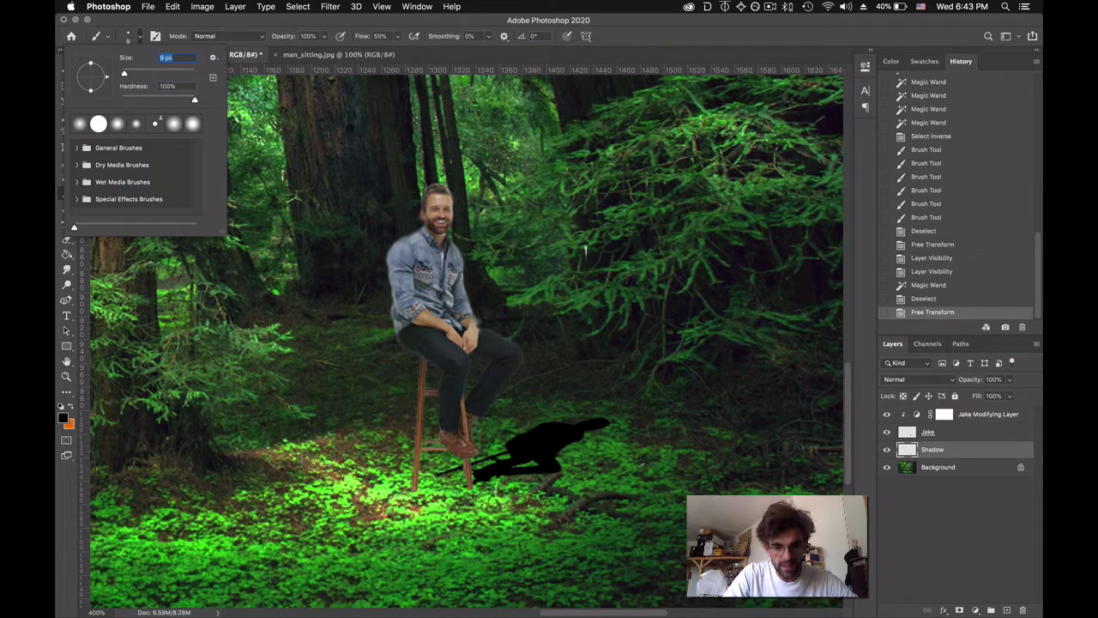
left_click_drag(437, 474, 415, 481)
key("super+z")
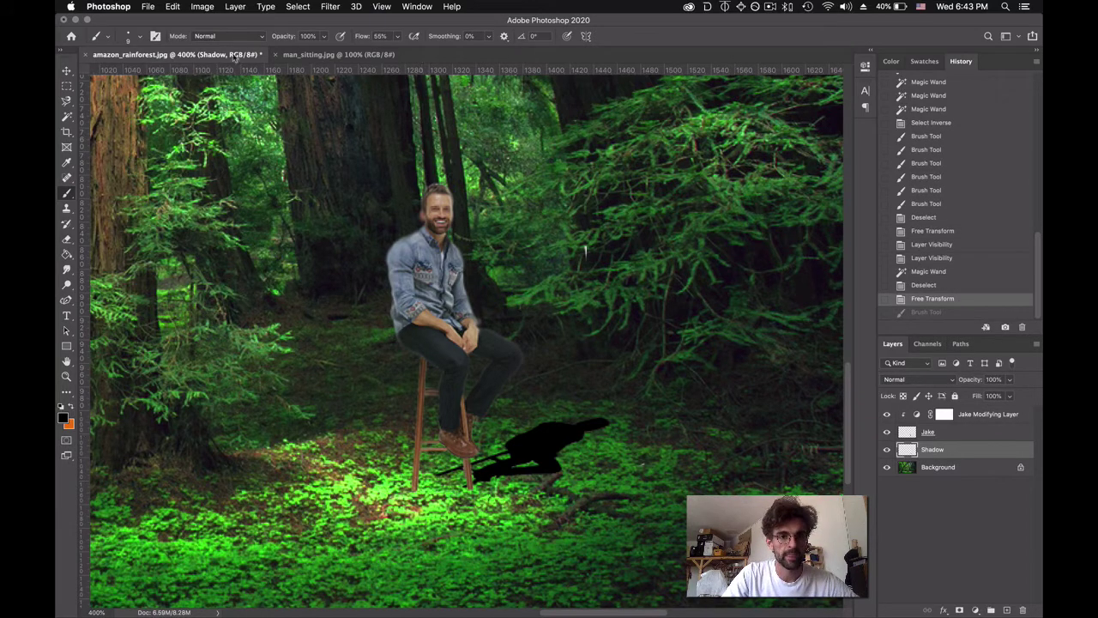
Reduce the brush to 4 px and paint the thin stool-leg shadow in black down to the base of the left stool leg
key("super+equal")
key("super+equal")
key("super+equal")
key("super+equal")
key("super+equal")
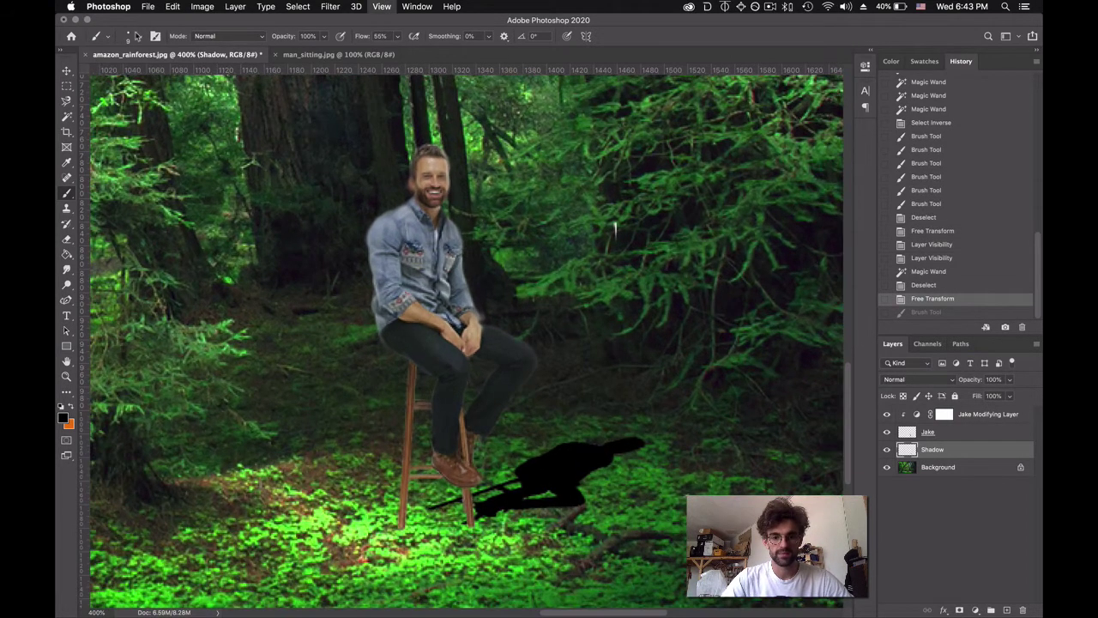
key("super+equal")
key("super+equal")
key("super+equal")
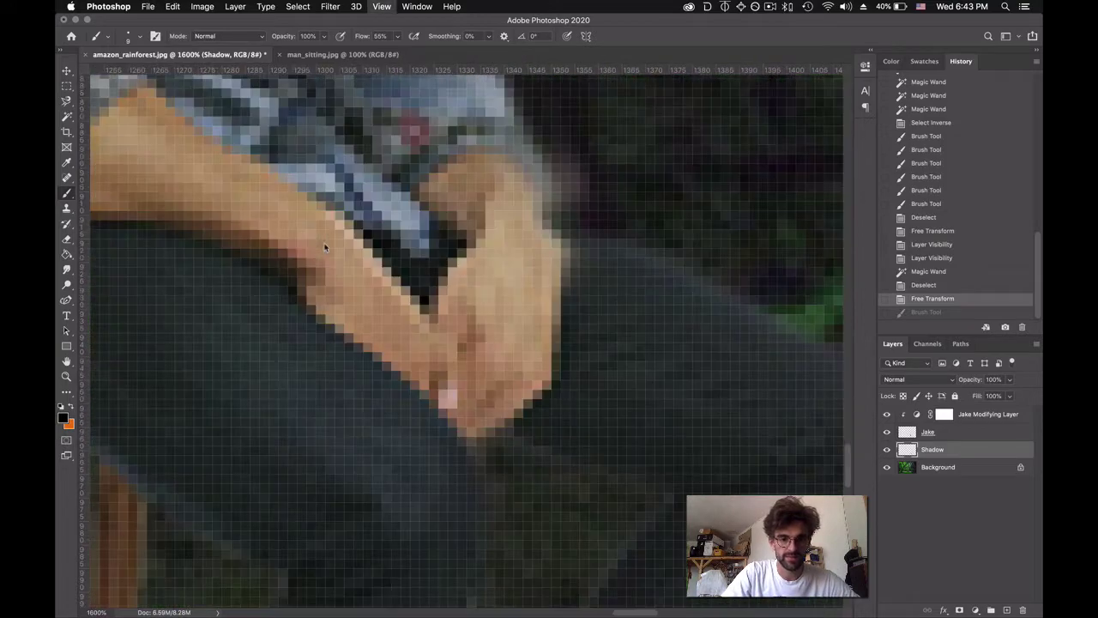
scroll(317, 282, "down", 15)
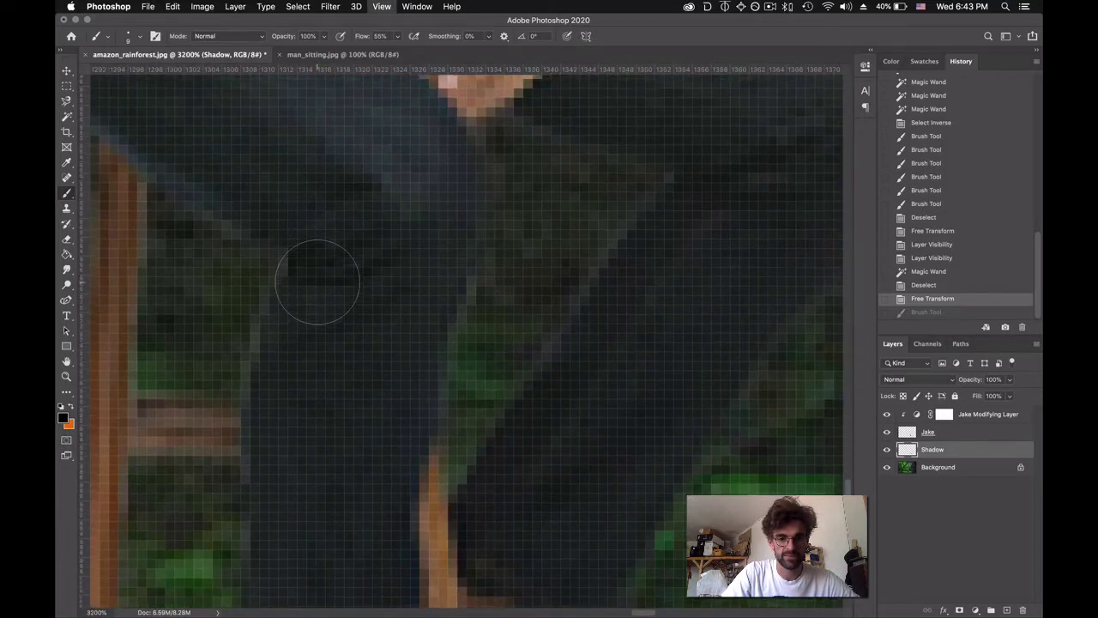
scroll(317, 283, "down", 10)
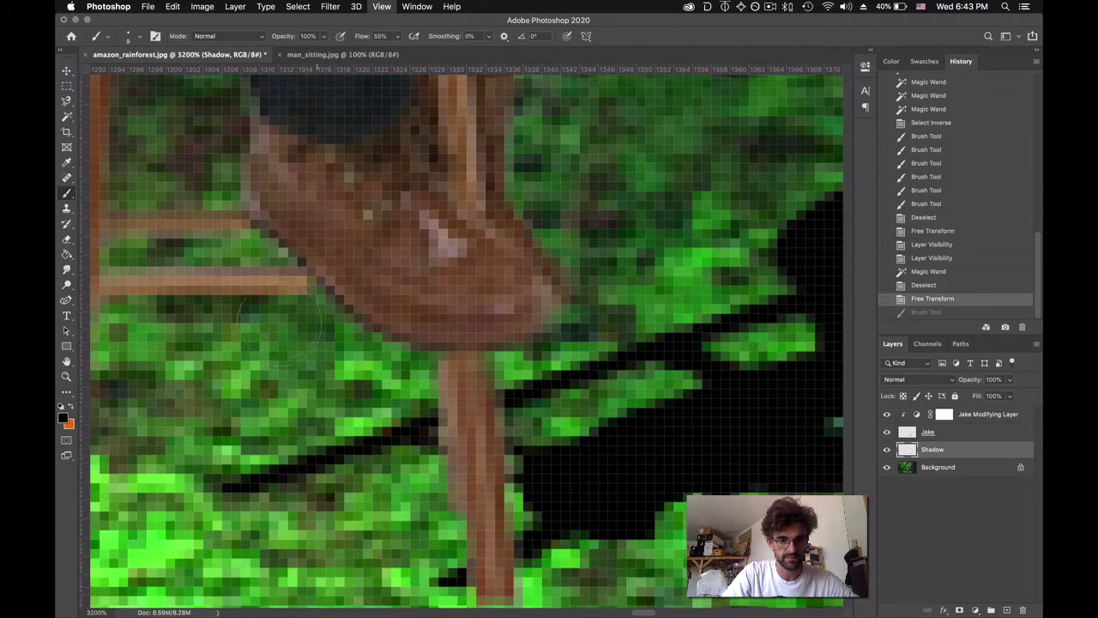
scroll(318, 283, "down", 10)
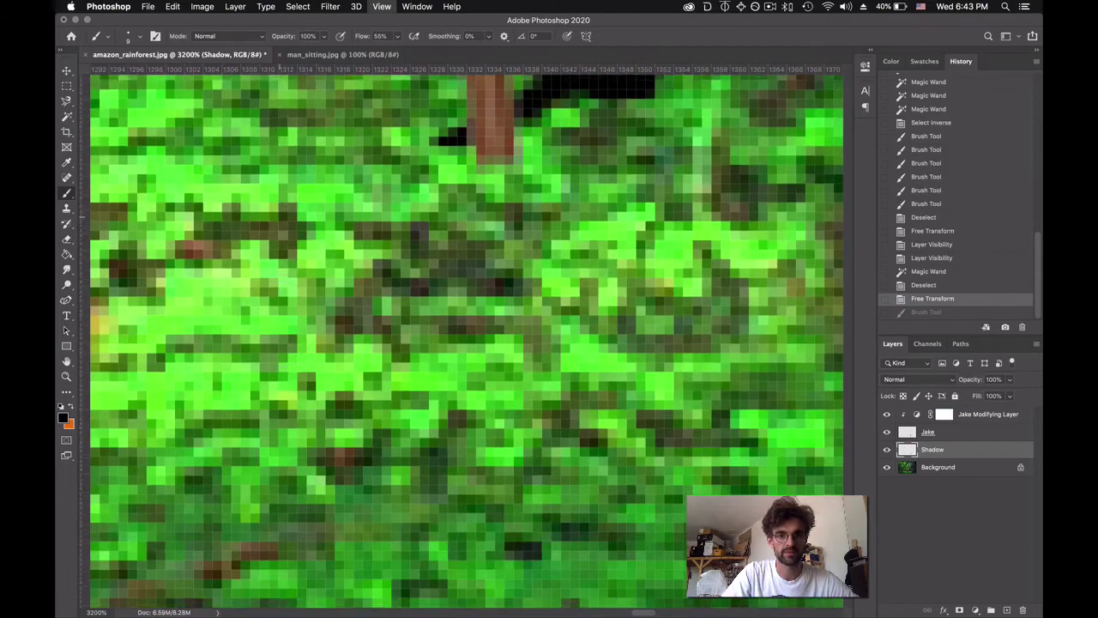
scroll(275, 283, "down", 10)
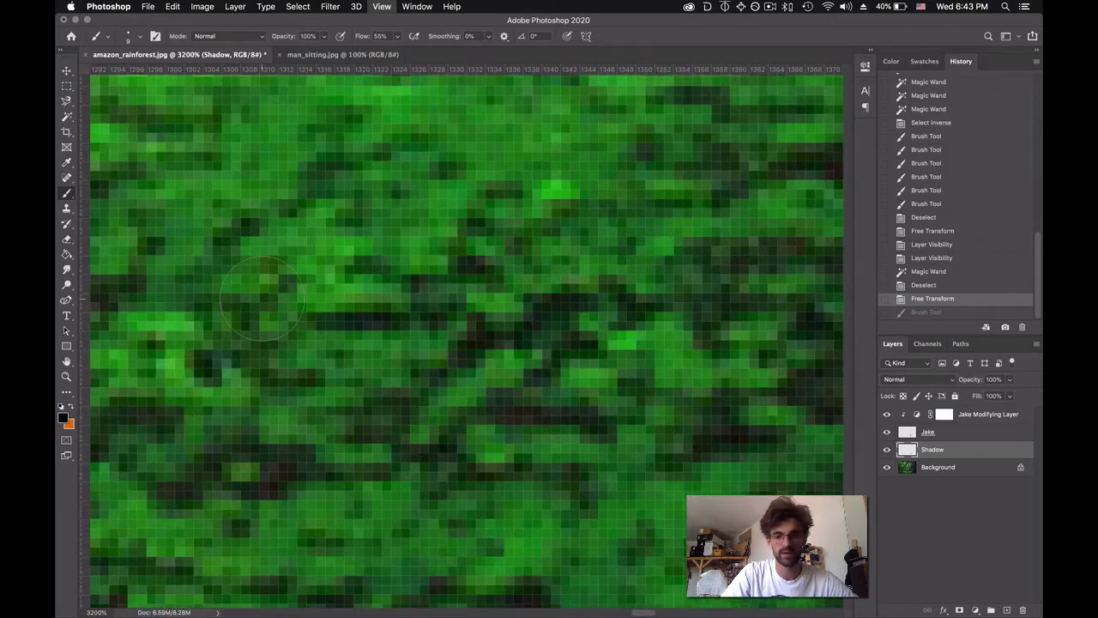
scroll(279, 296, "down", 8)
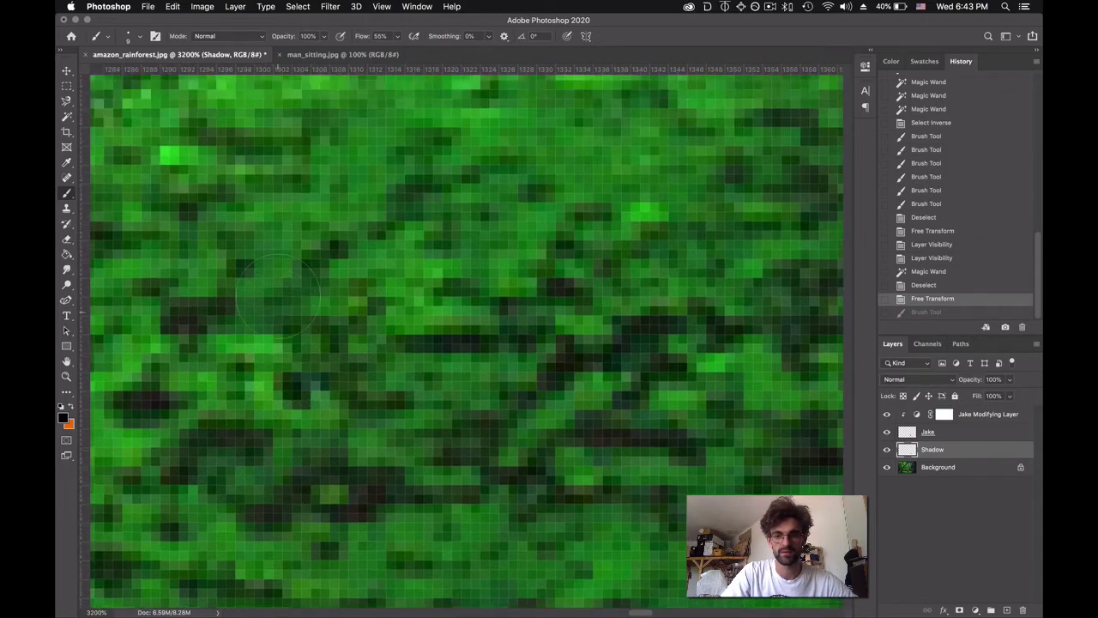
scroll(279, 292, "up", 5)
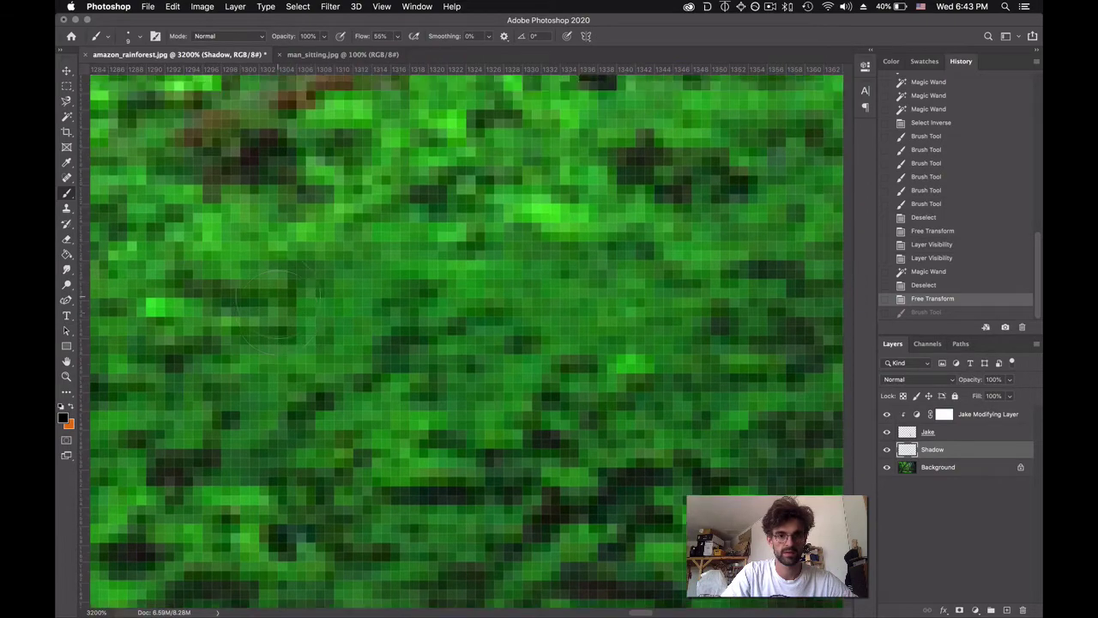
scroll(305, 322, "up", 5)
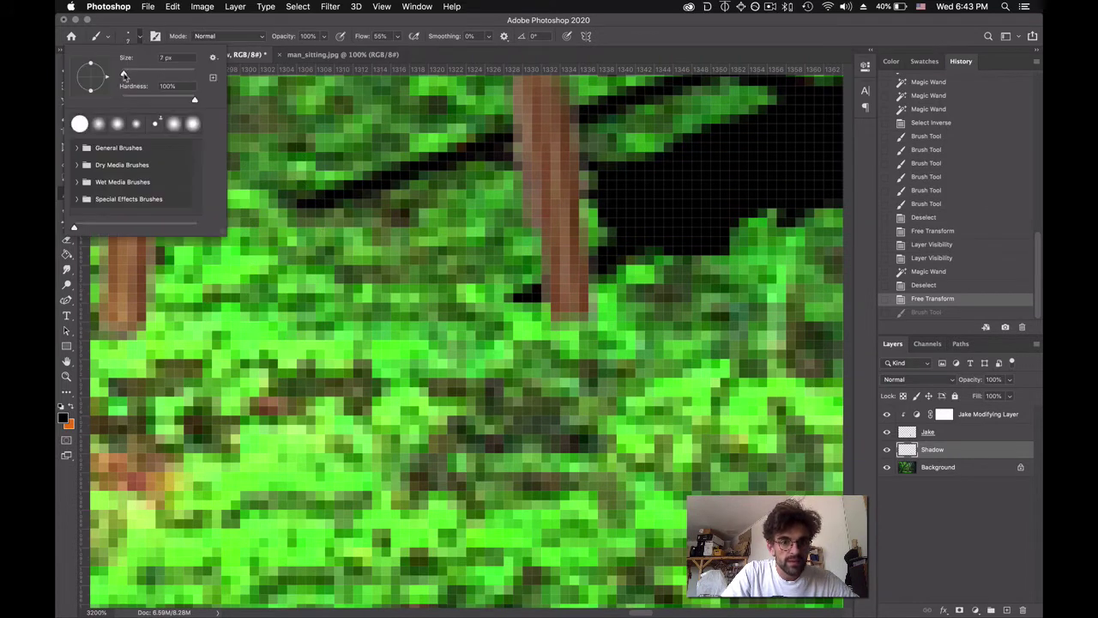
left_click(298, 211)
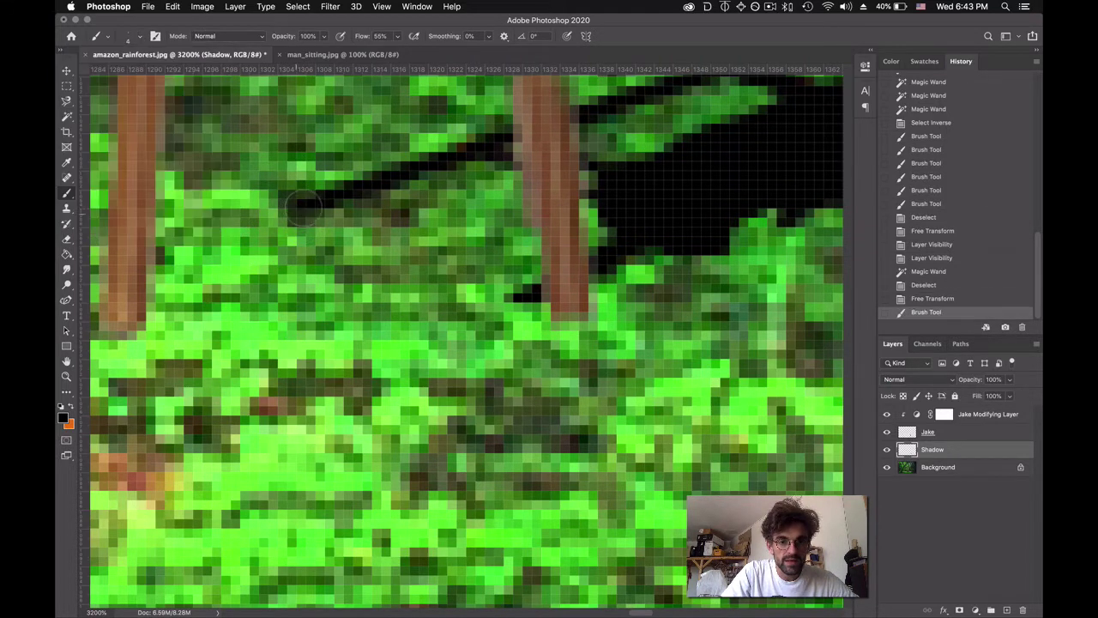
mouse_move(306, 207)
left_mouse_down()
mouse_move(255, 226)
mouse_move(219, 266)
mouse_move(199, 258)
mouse_move(138, 305)
left_mouse_up()
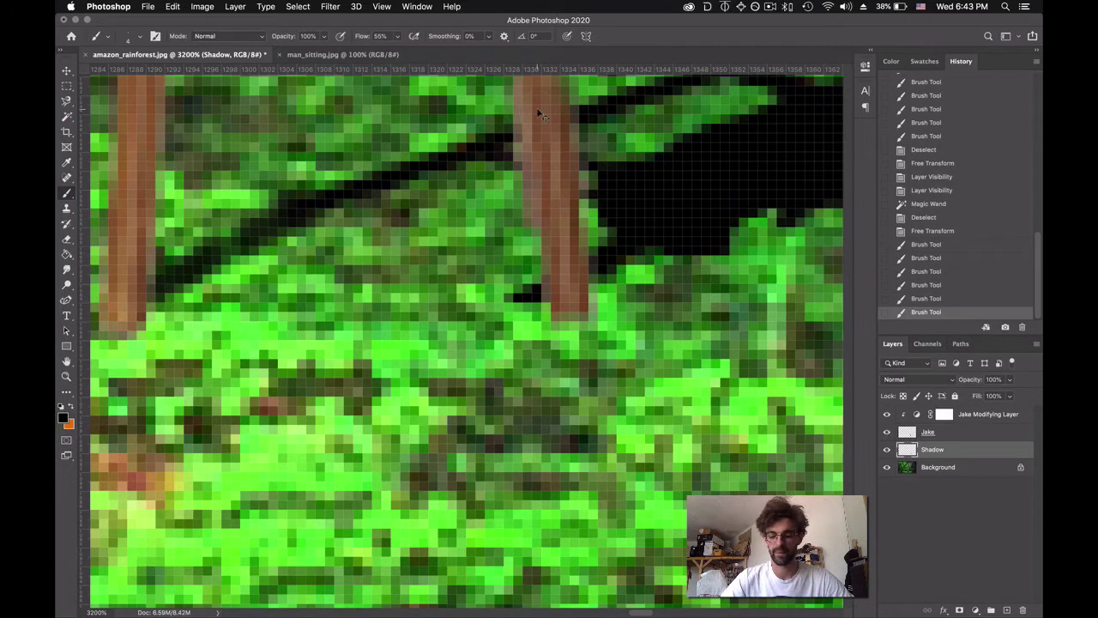
Lower the Shadow layer's opacity to 55%
key("super+minus")
key("super+minus")
key("super+minus")
key("super+minus")
key("super+minus")
key("super+minus")
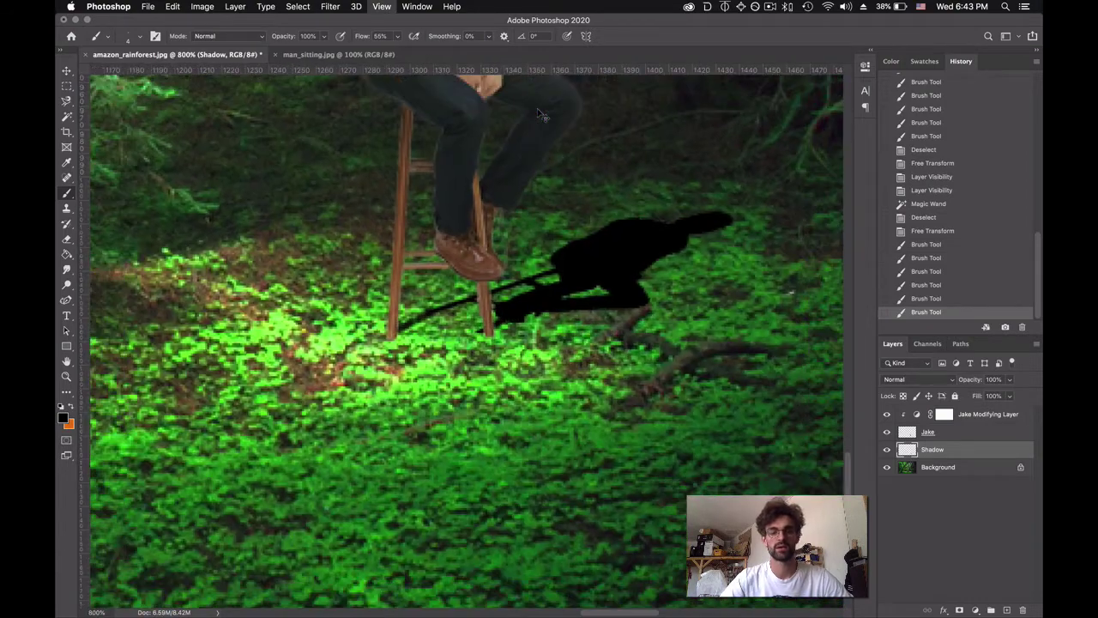
key("super+minus")
key("super+minus")
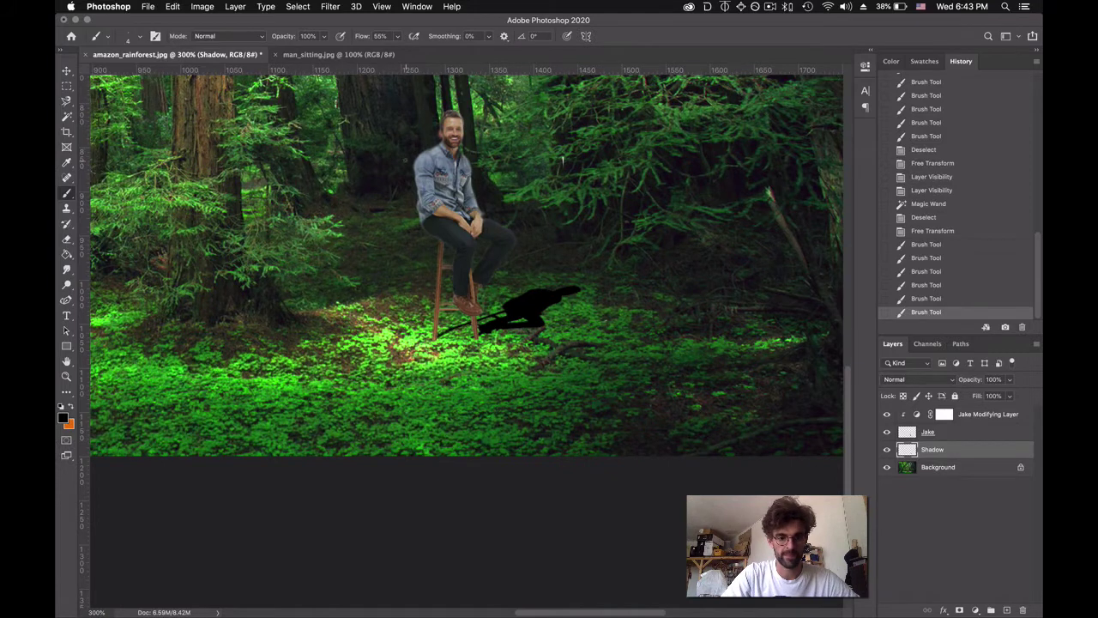
scroll(406, 160, "up", 5)
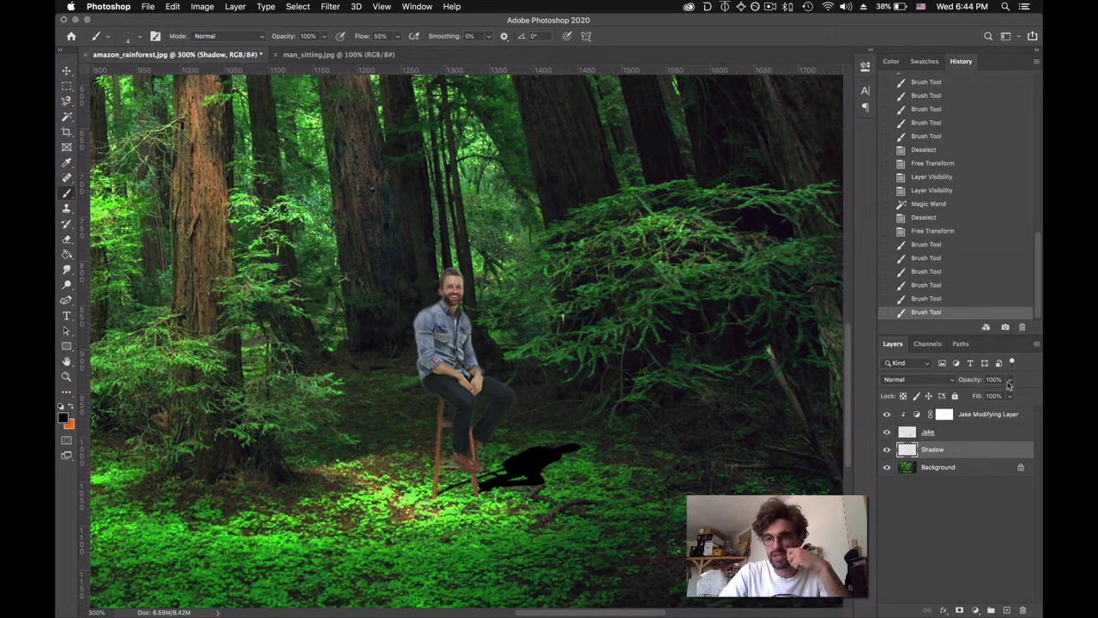
left_click(1008, 382)
left_click_drag(1005, 396, 987, 397)
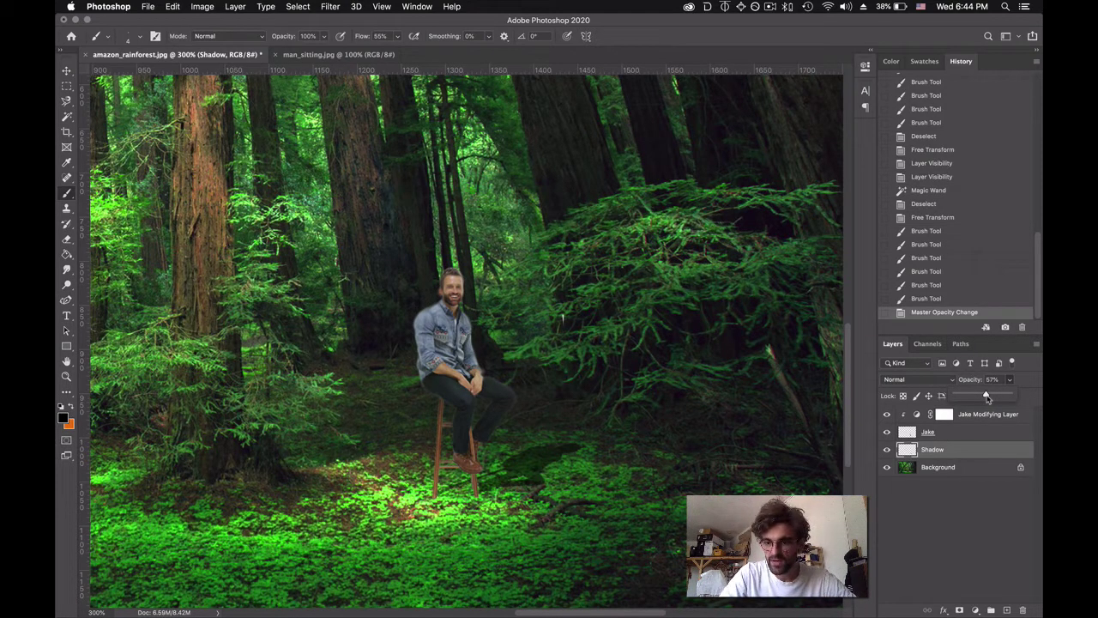
left_click_drag(987, 398, 987, 397)
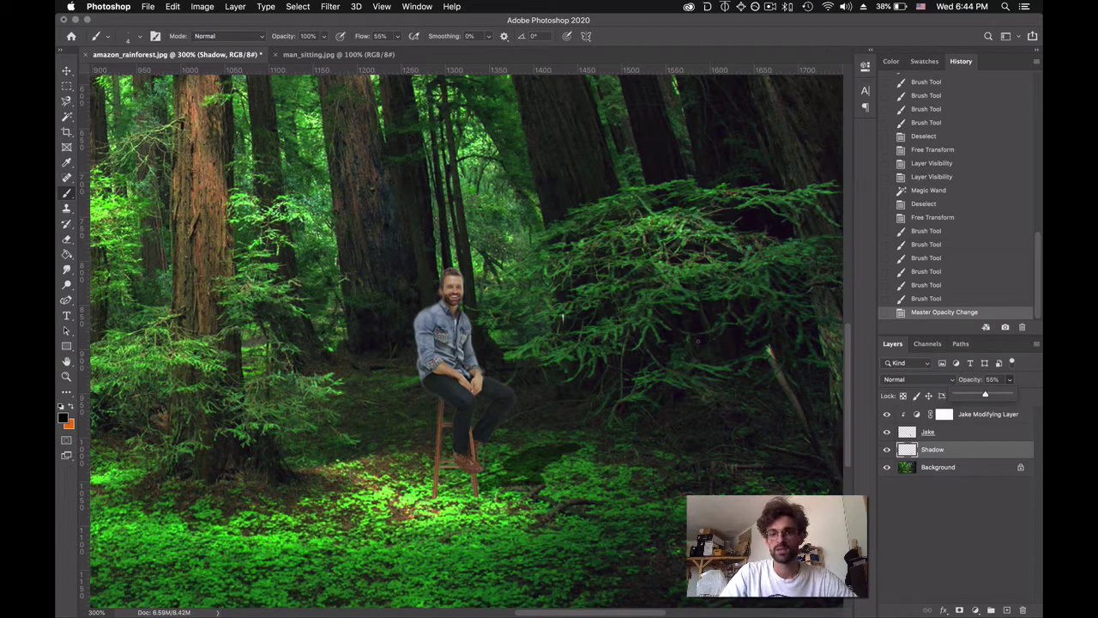
Apply a Gaussian Blur with a 2.7-pixel radius to the Shadow layer
left_click(330, 6)
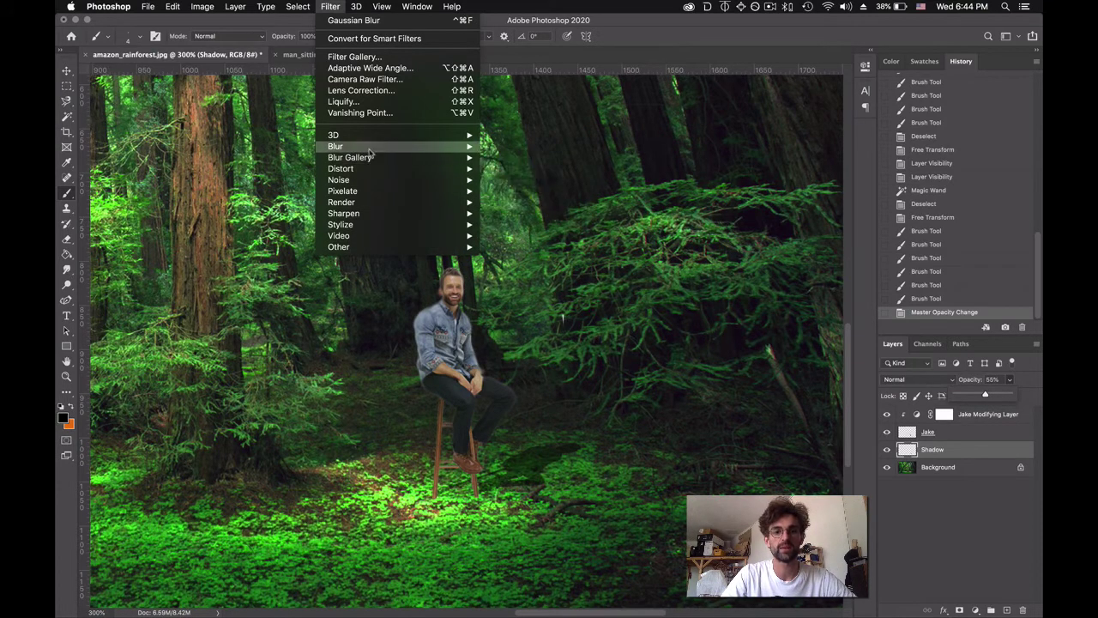
mouse_move(370, 150)
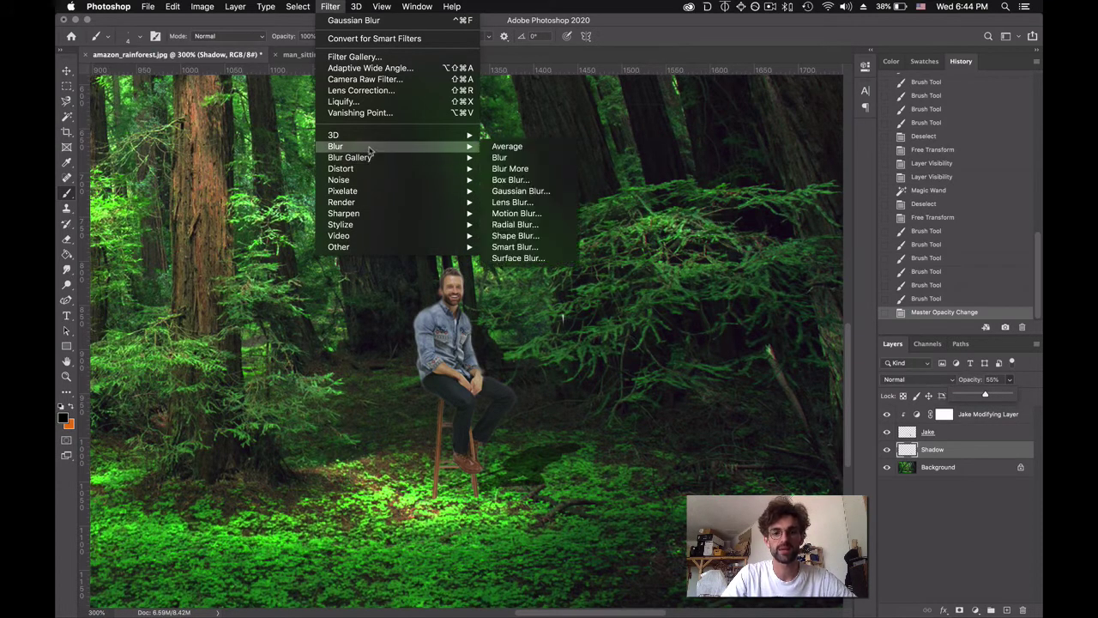
left_click(532, 190)
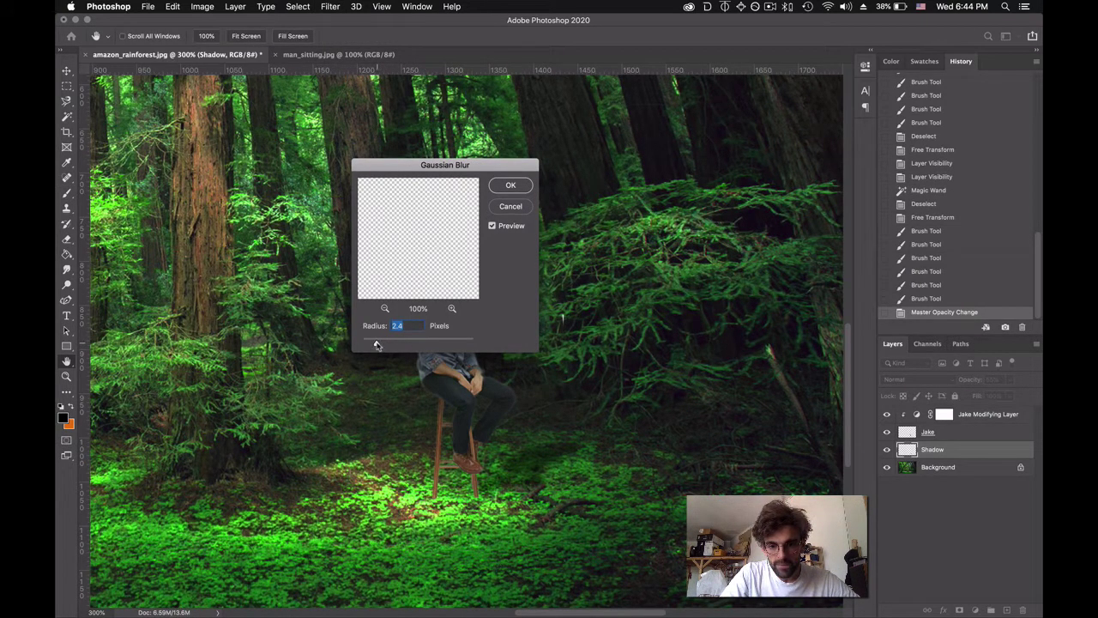
left_click_drag(377, 344, 374, 345)
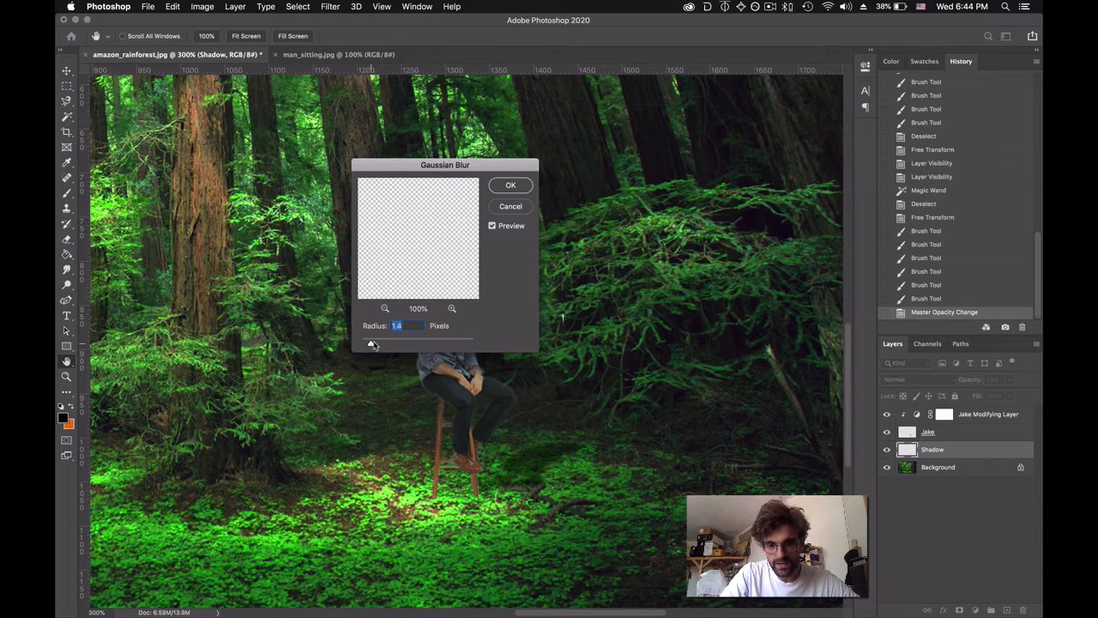
mouse_move(386, 344)
left_mouse_down()
mouse_move(361, 344)
mouse_move(423, 344)
mouse_move(379, 344)
left_mouse_up()
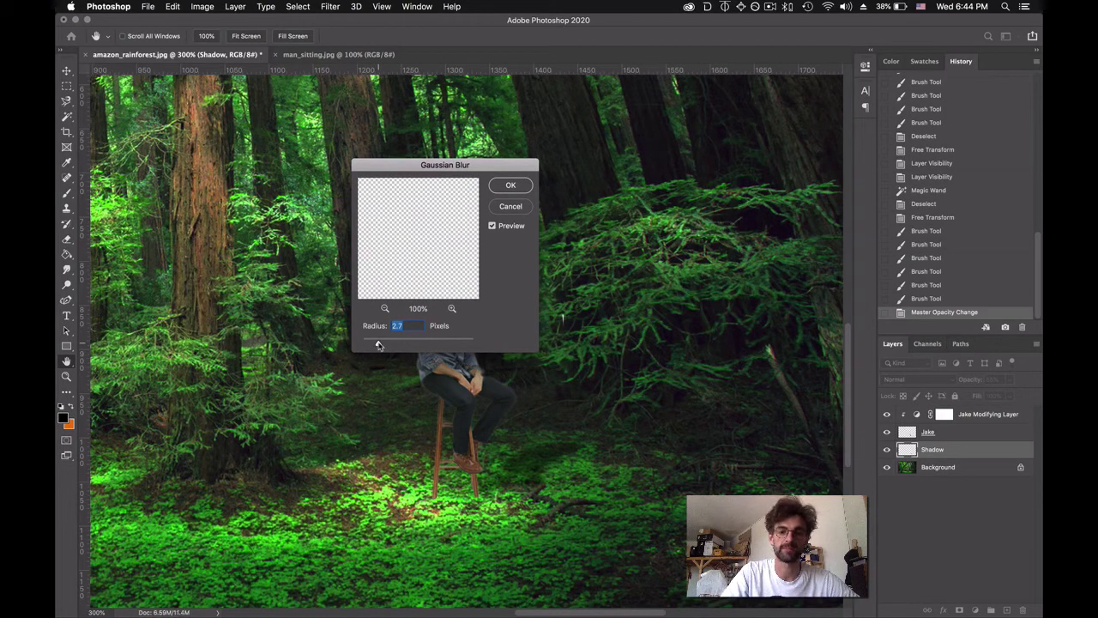
left_click(511, 186)
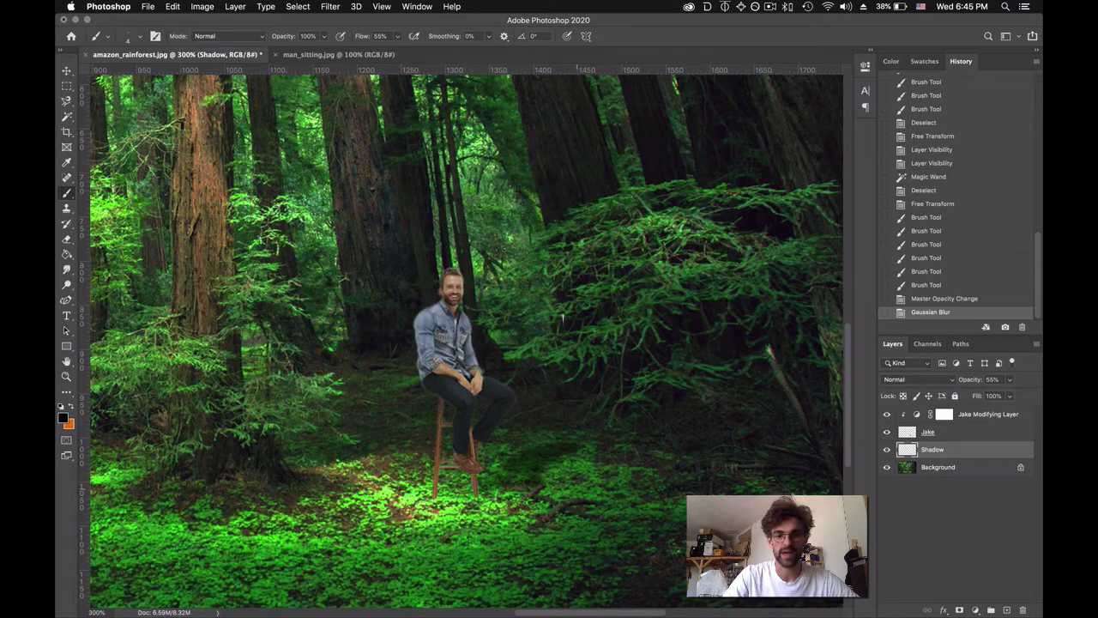
Add a new empty layer directly above the man's layer, clipped to it beneath the adjustment layer
scroll(562, 318, "left", 15)
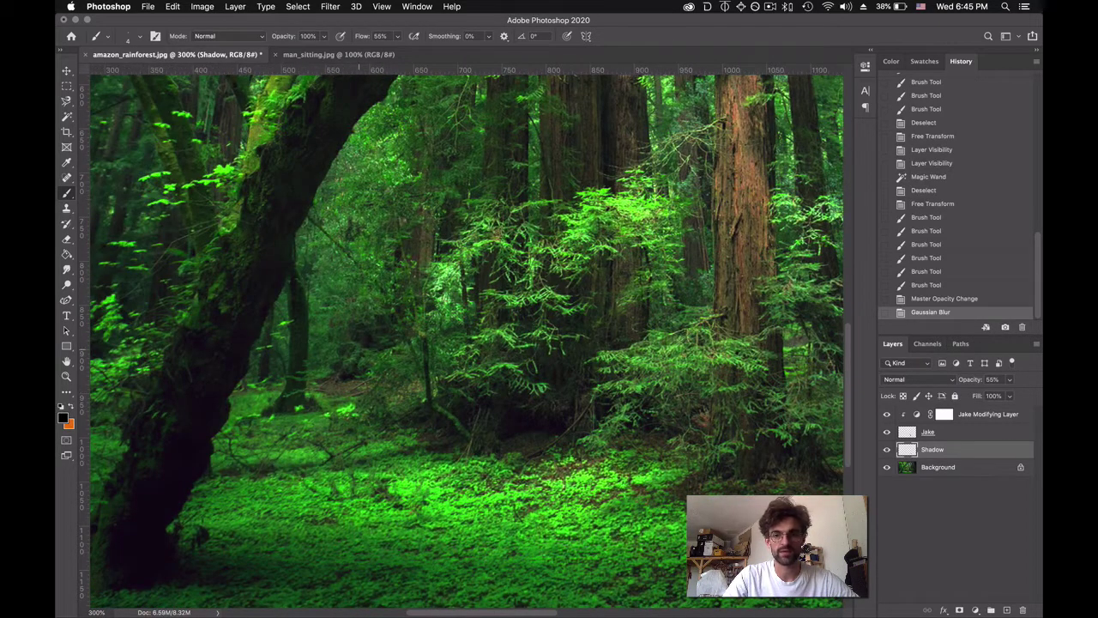
scroll(467, 336, "right", 6)
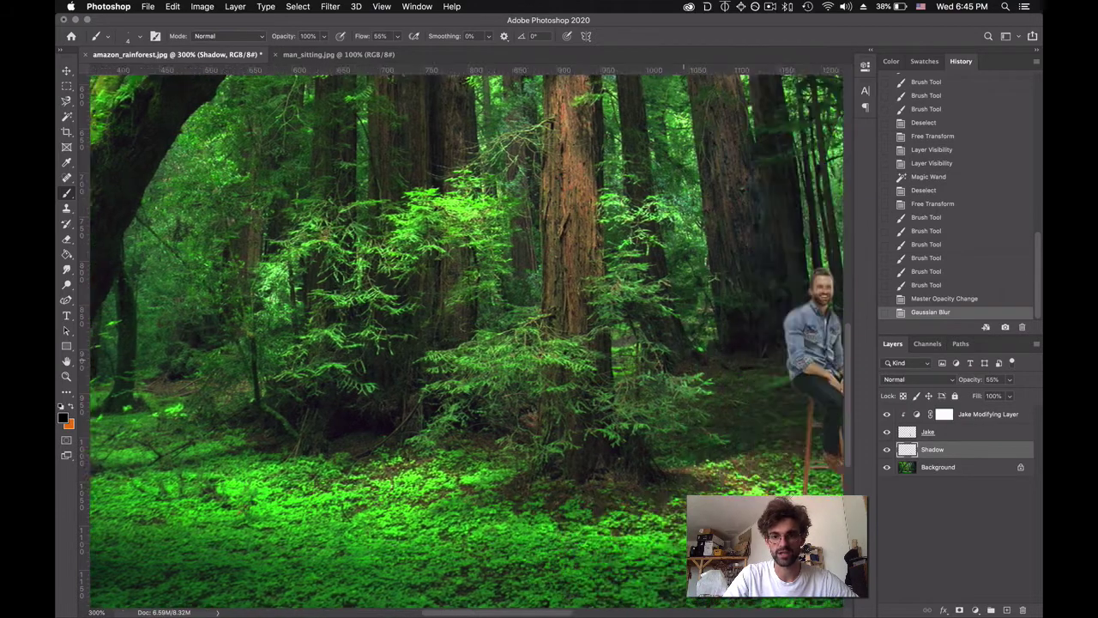
scroll(466, 336, "right", 5)
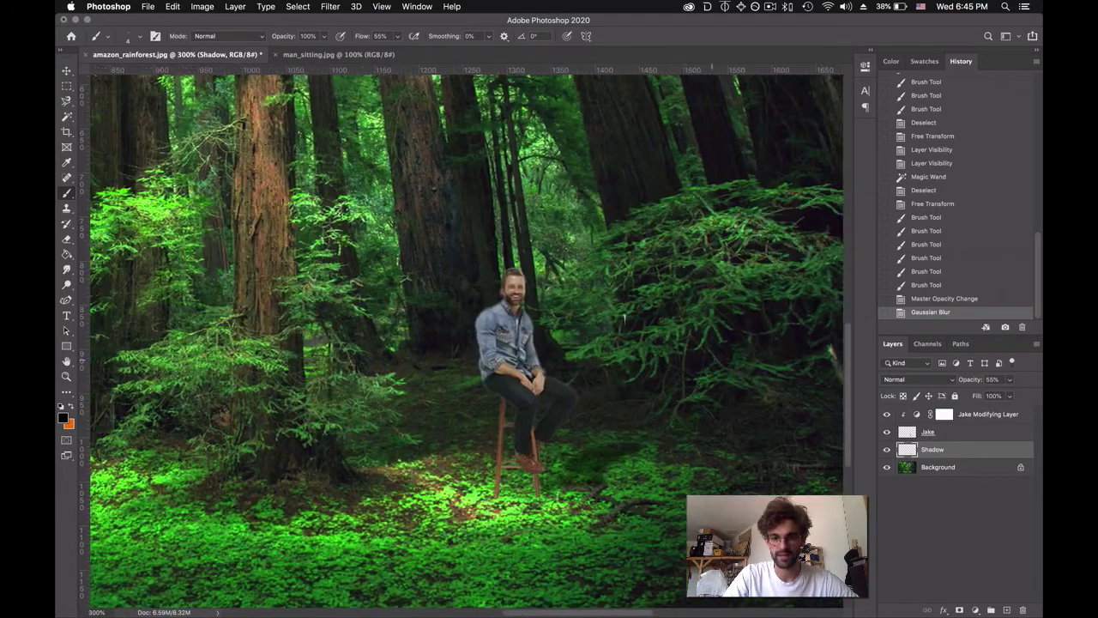
left_click(958, 435)
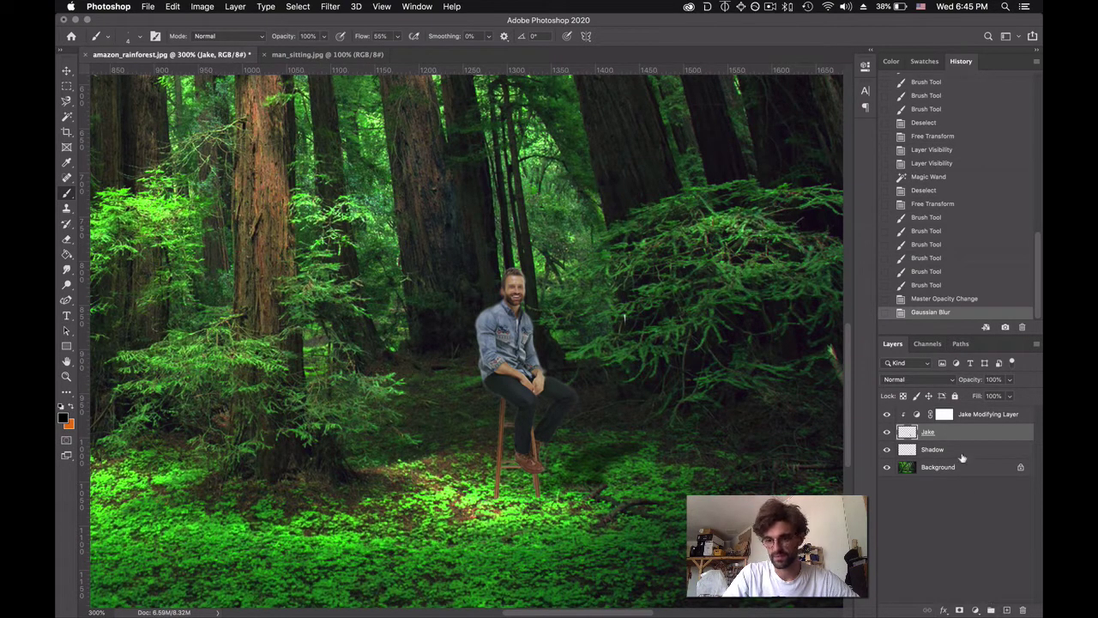
left_click(1006, 610)
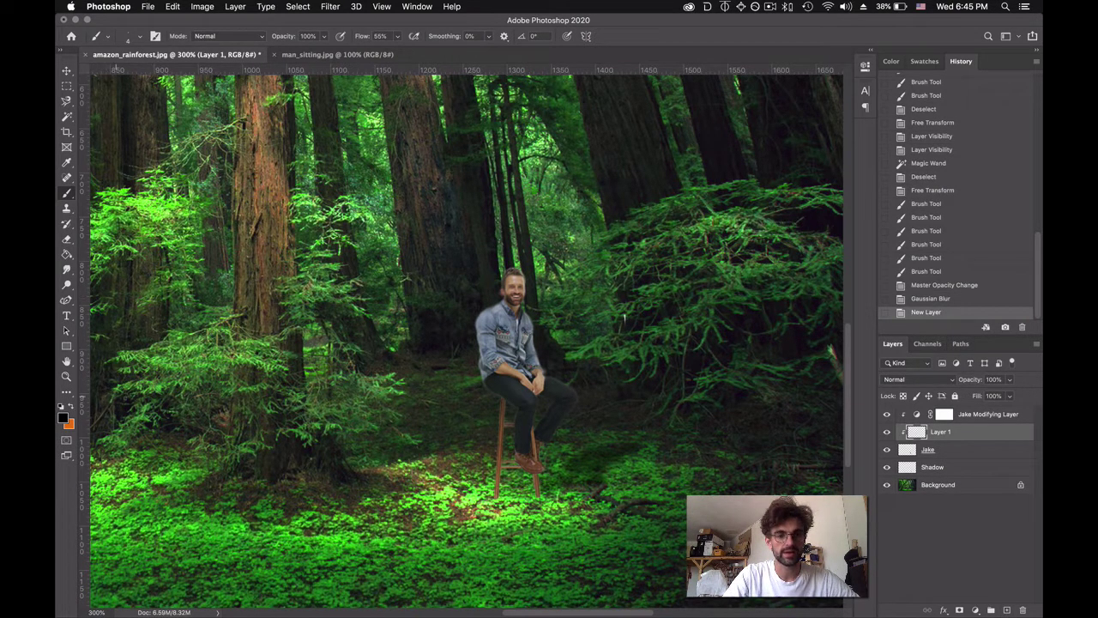
With a soft 108 px black brush, shade the right side of the man and stool from head to feet on the new clipped layer
left_click(141, 37)
mouse_move(123, 75)
left_mouse_down()
mouse_move(159, 75)
mouse_move(163, 102)
mouse_move(134, 104)
left_mouse_up()
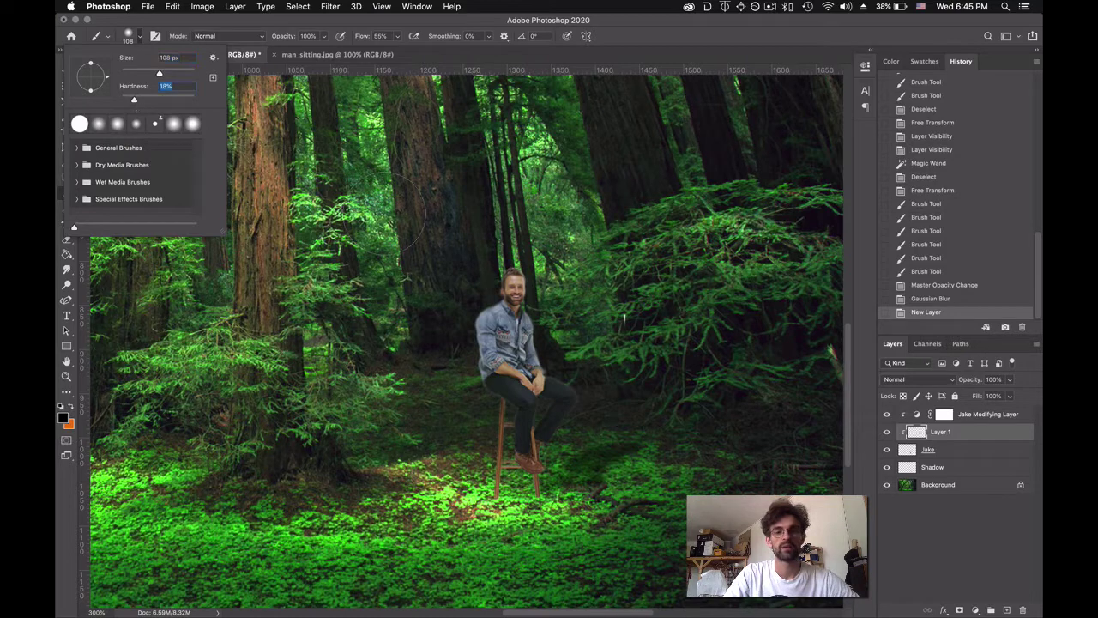
left_click(549, 291)
left_click_drag(549, 288, 558, 331)
mouse_move(562, 343)
left_mouse_down()
mouse_move(605, 408)
mouse_move(606, 431)
mouse_move(563, 472)
left_mouse_up()
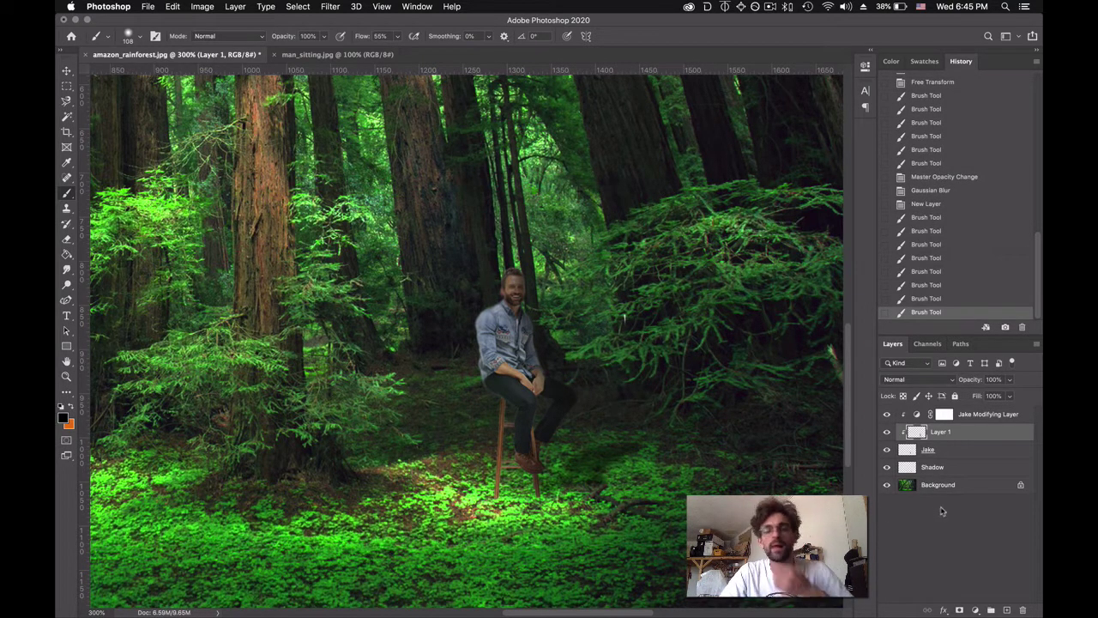
Set the clipped shading layer's blend mode to Soft Light and hide the layer to compare the man without it
left_click(949, 383)
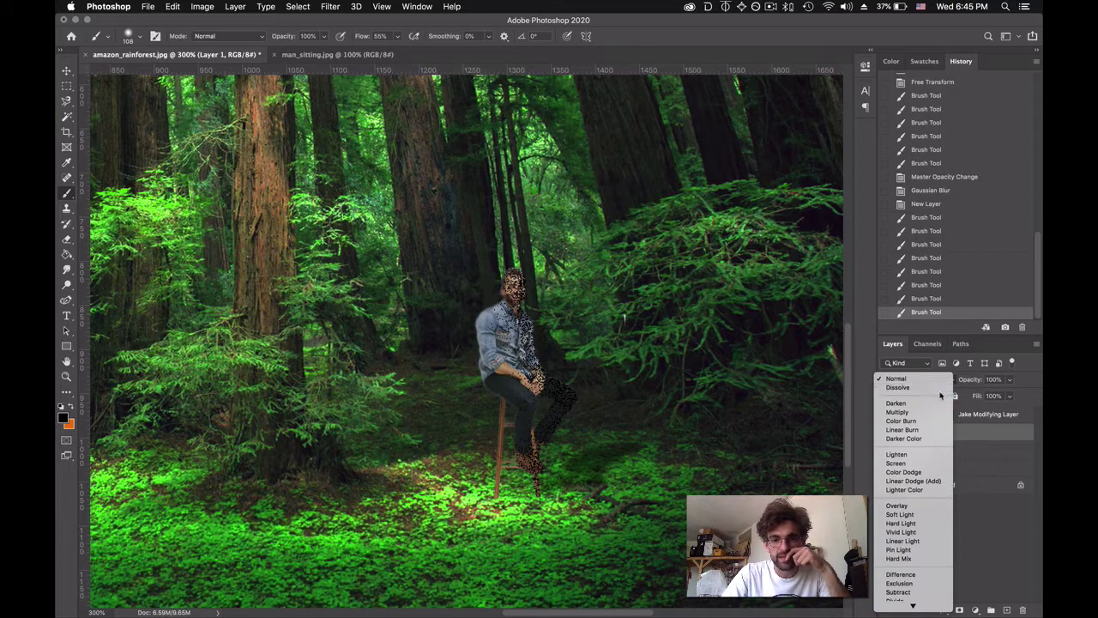
left_click(930, 515)
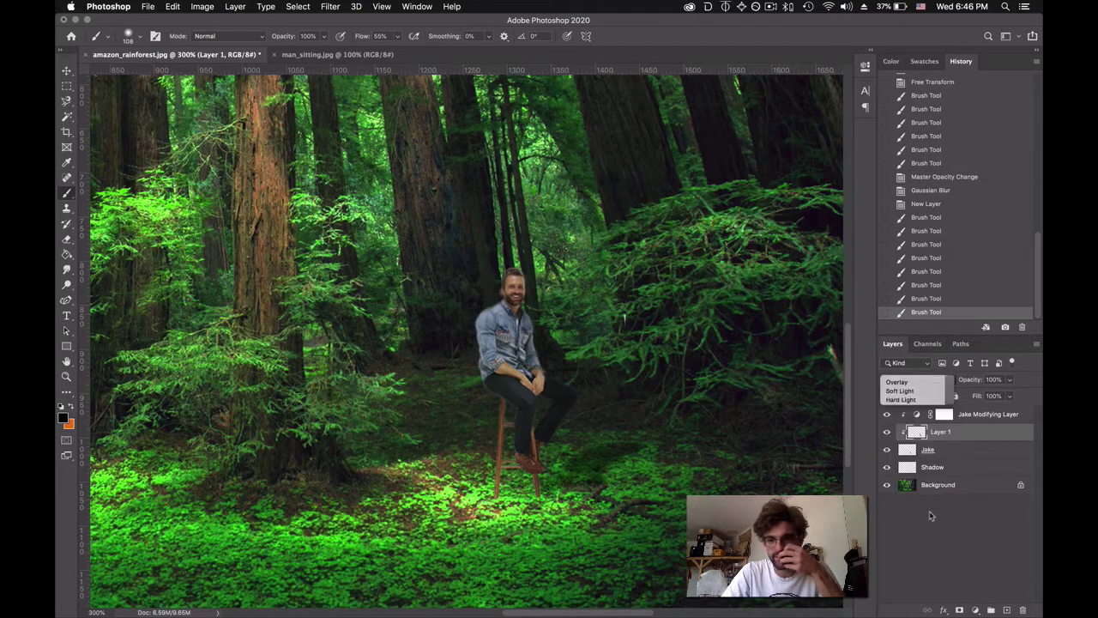
left_click(886, 433)
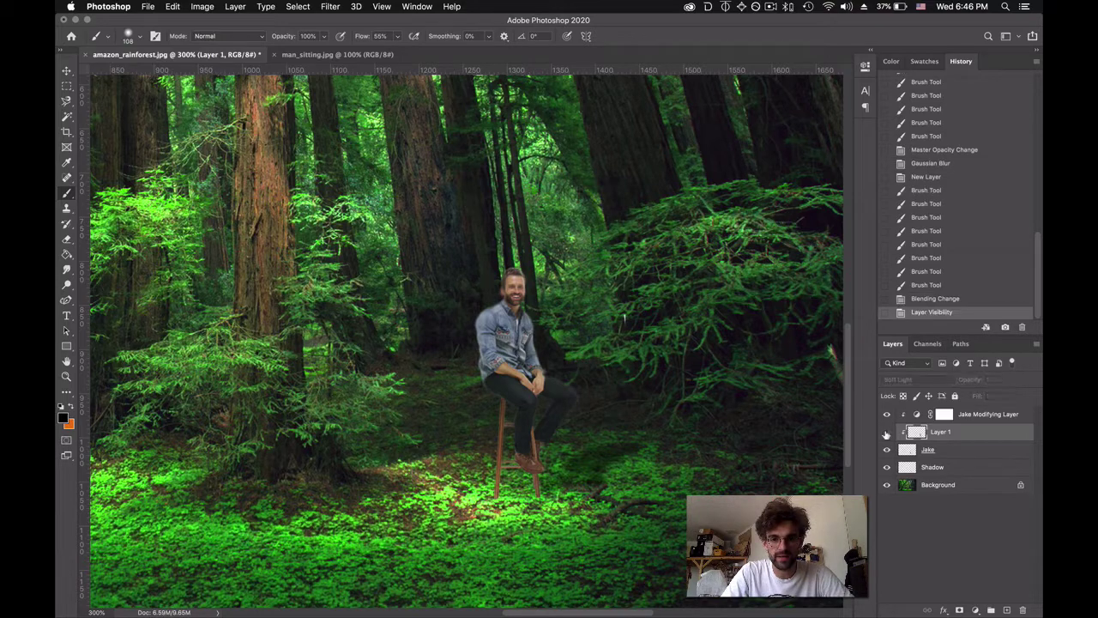
Show the clipped shading layer again and view the whole forest composite
left_click(886, 433)
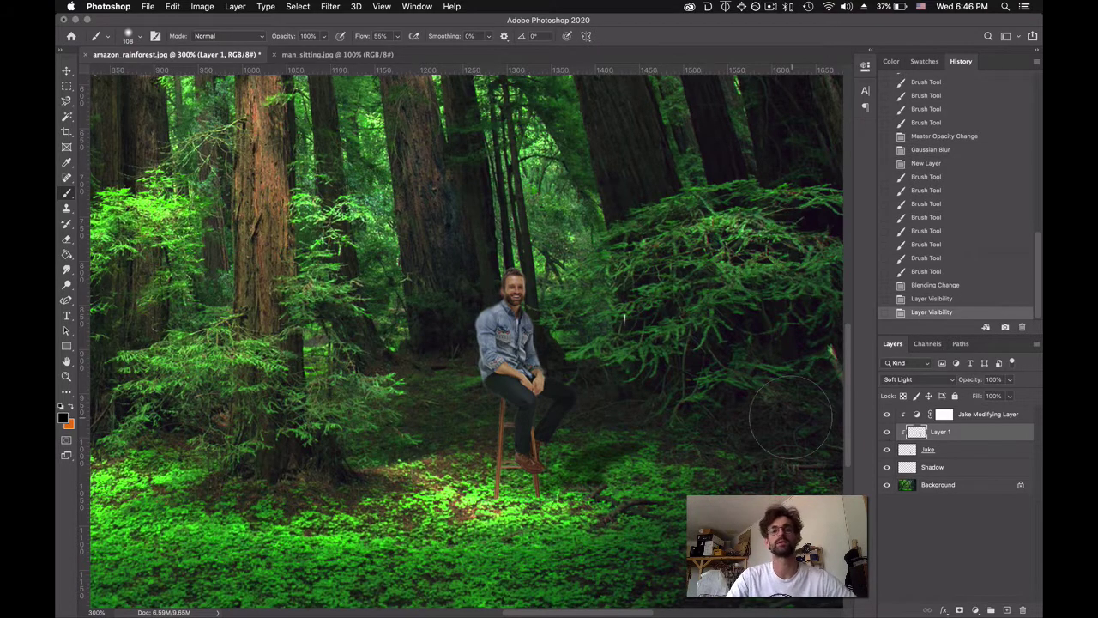
key("super+minus")
key("super+minus")
key("super+minus")
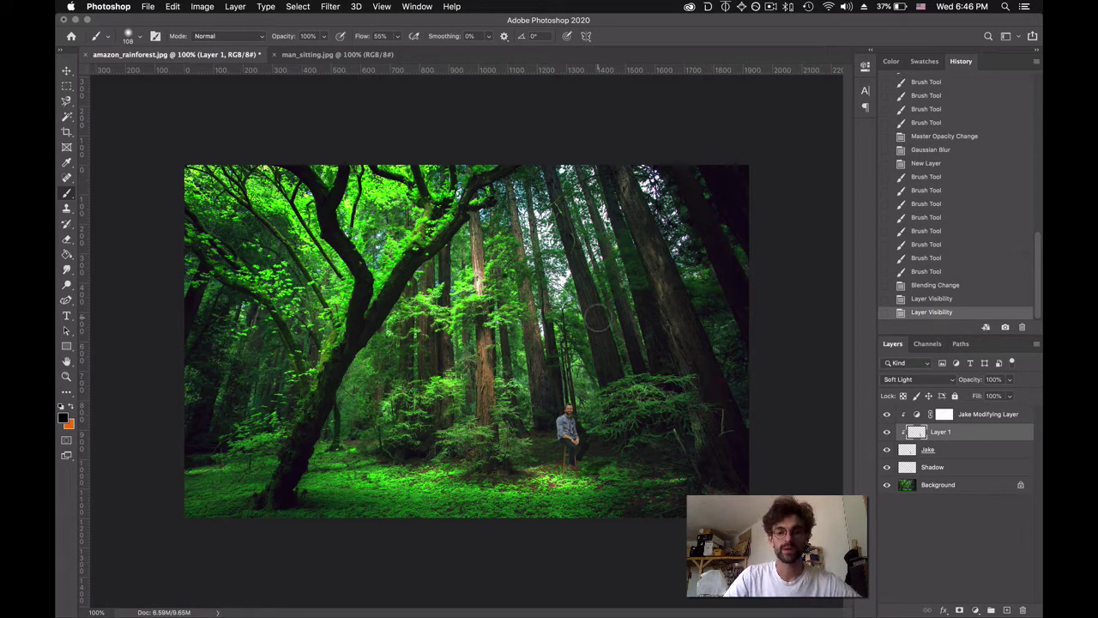
Save the document on the computer's Desktop in Photoshop format as jake_happy_in_forest.psd, keeping Maximize Compatibility enabled
key("super+s")
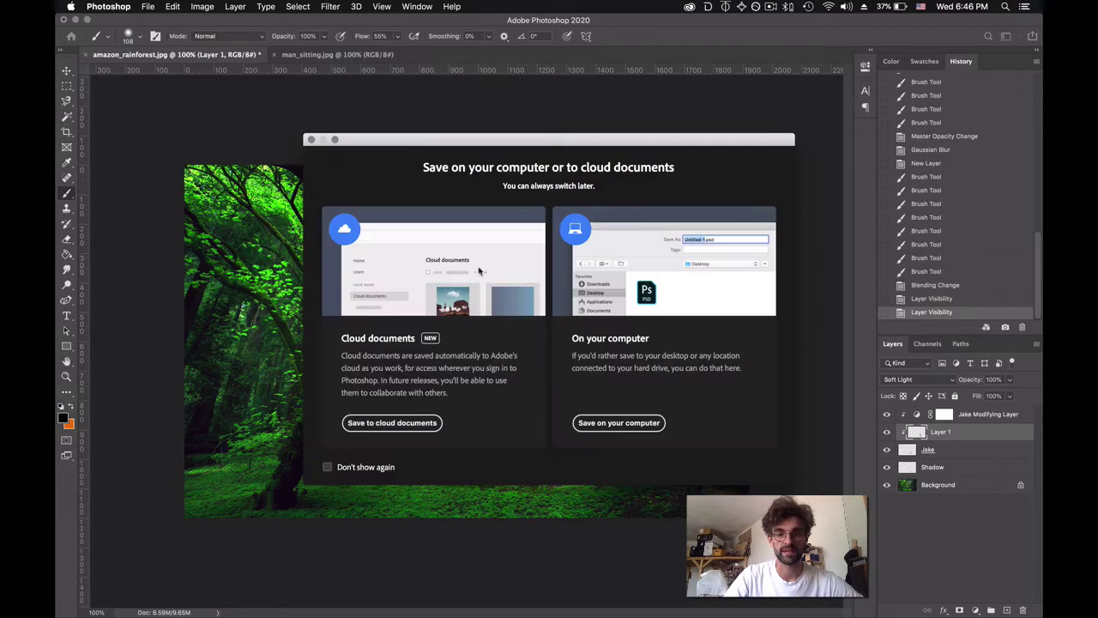
left_click(605, 427)
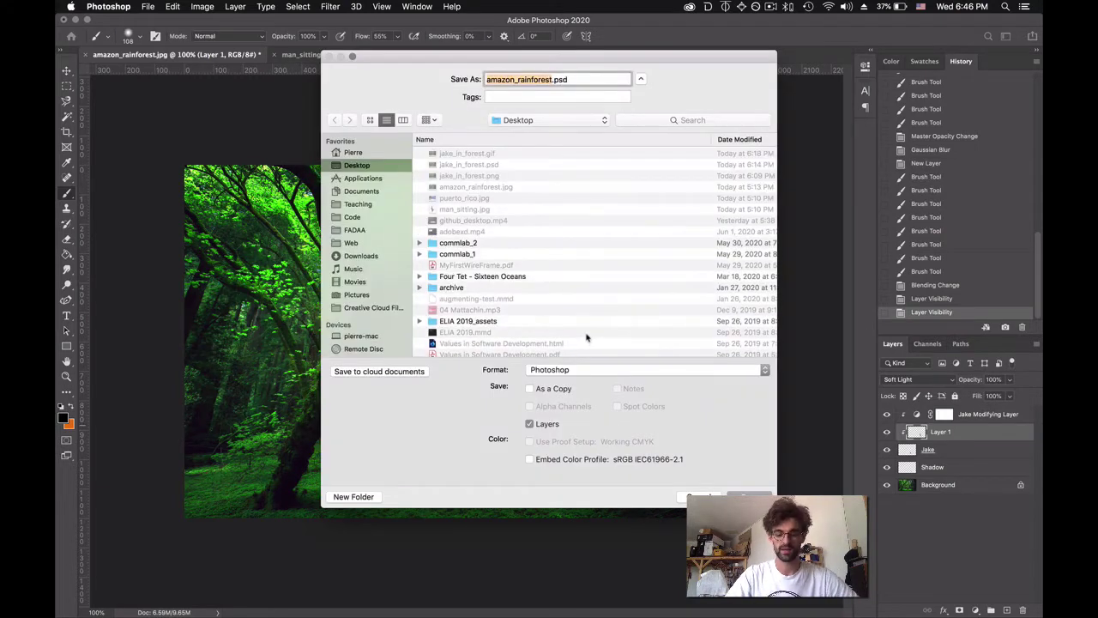
type("jake_happy_in")
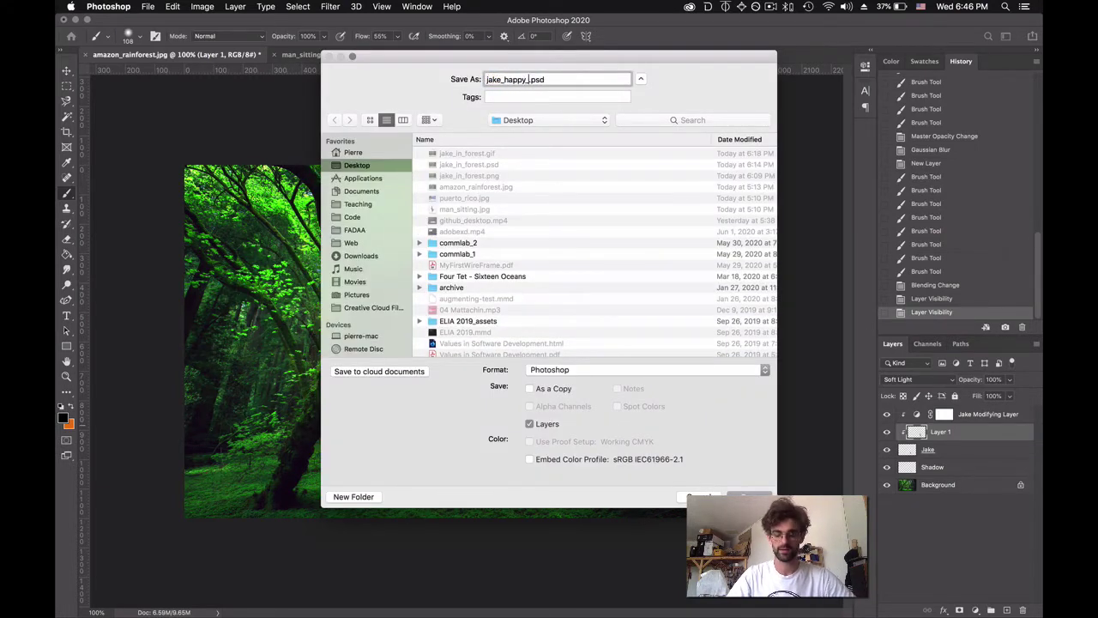
type("_forest")
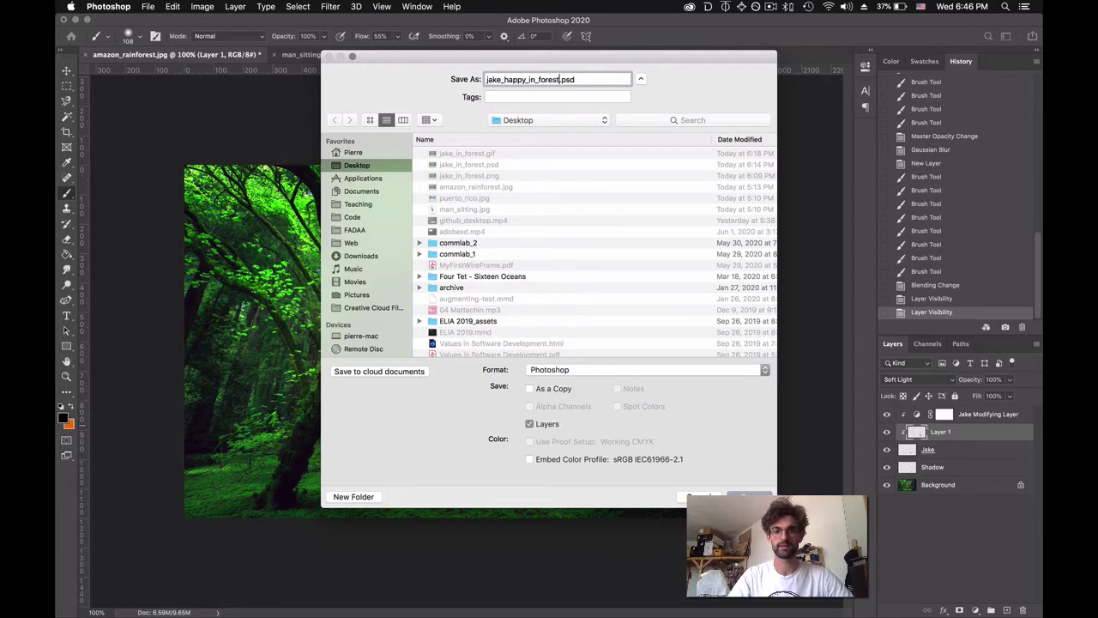
key("Return")
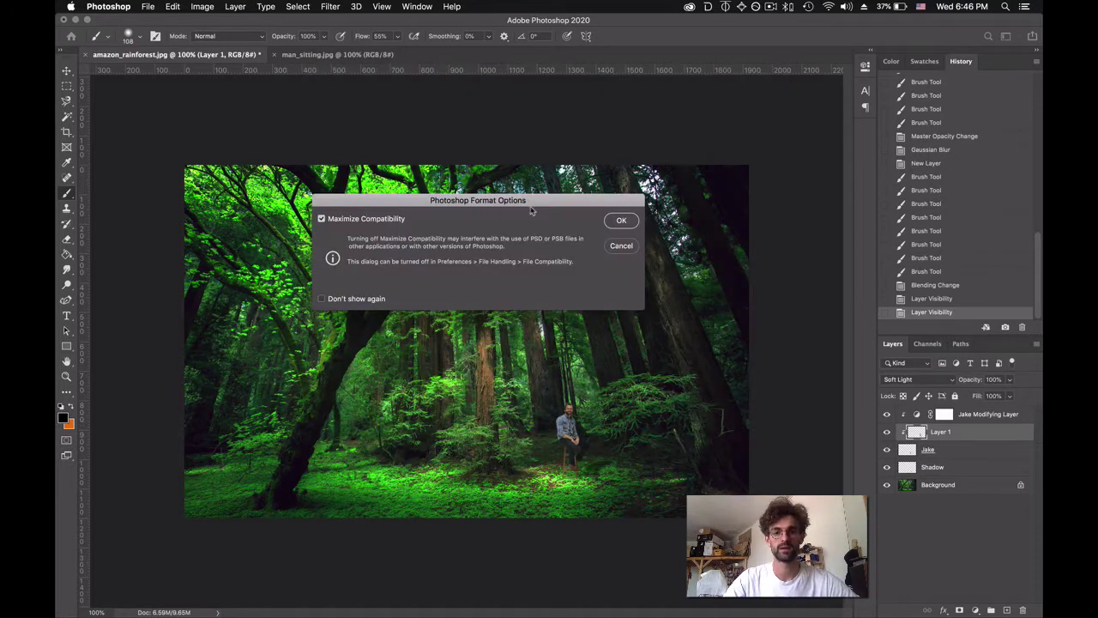
left_click(627, 223)
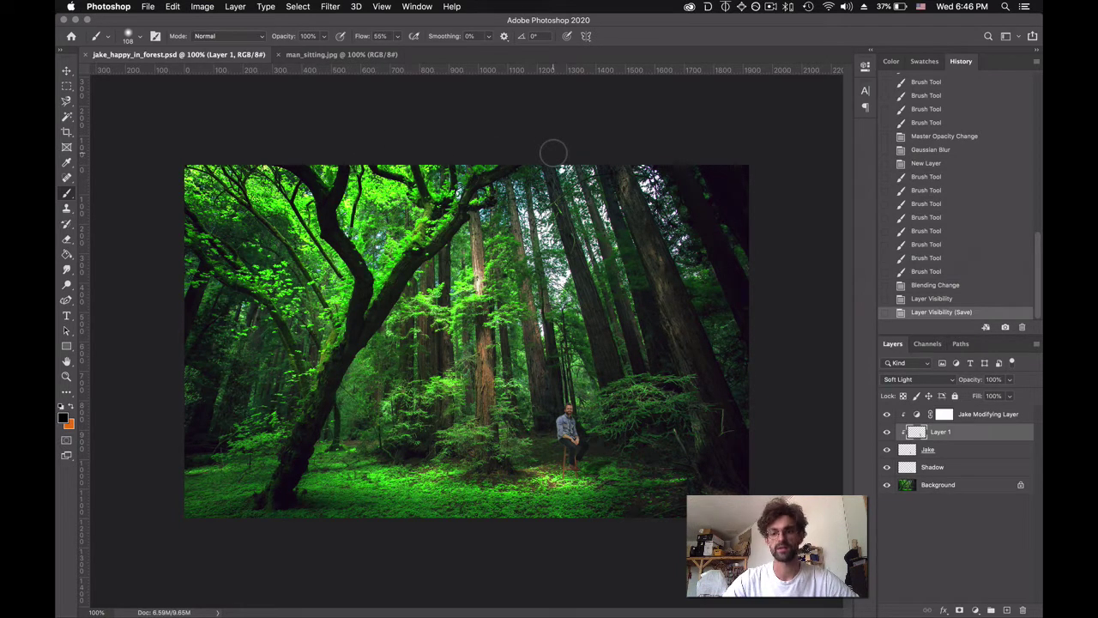
Create a video timeline for the document and merge the clipped shading layer down into the man's layer
left_click(416, 6)
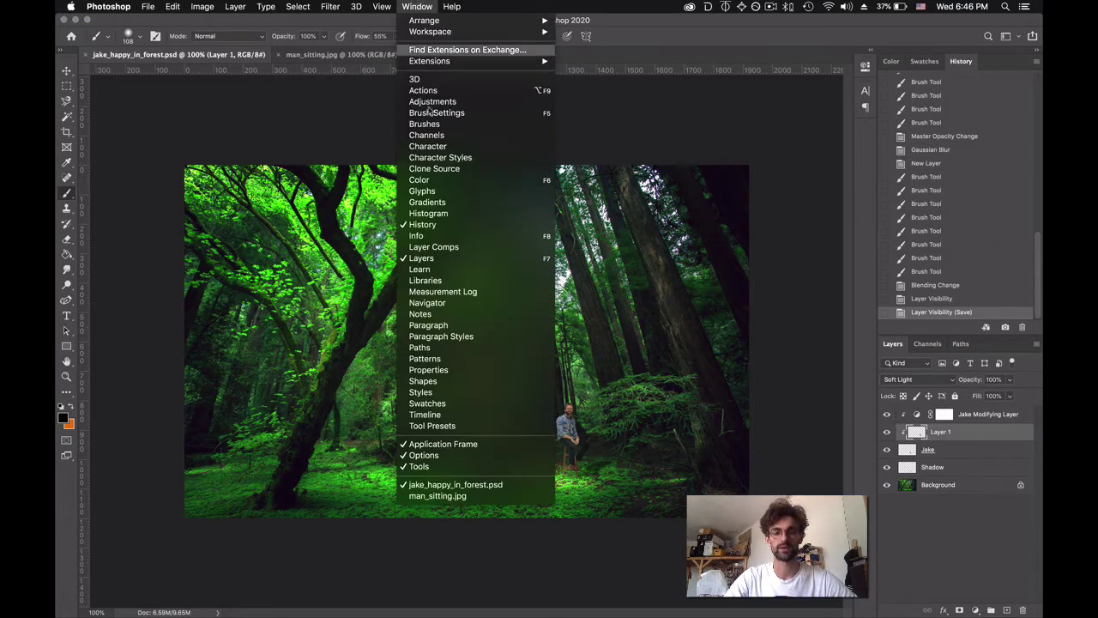
left_click(473, 415)
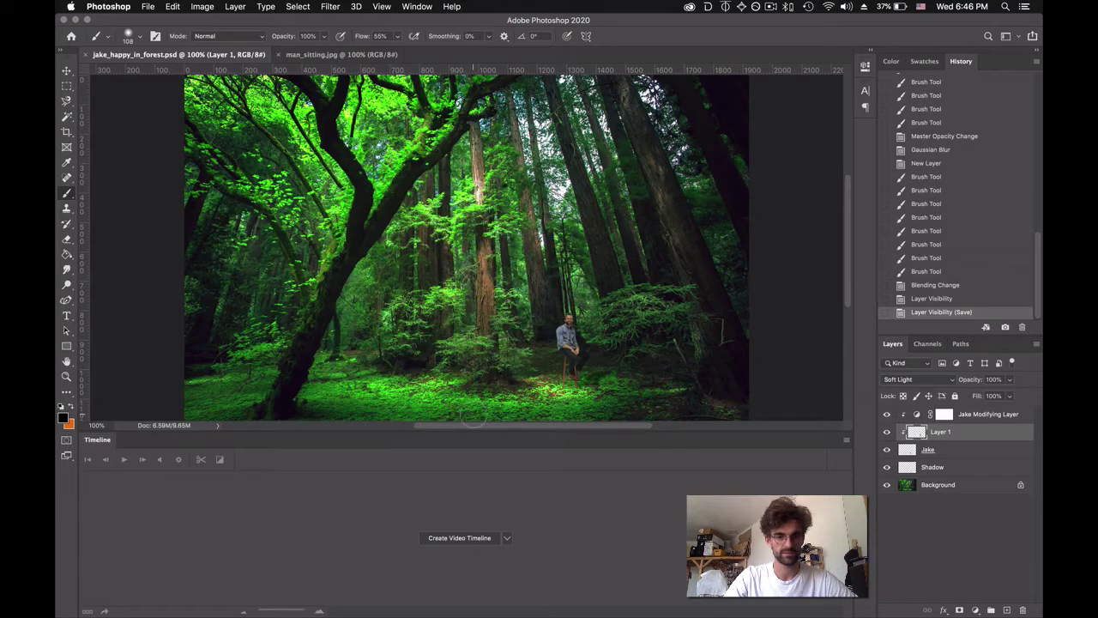
left_click(464, 538)
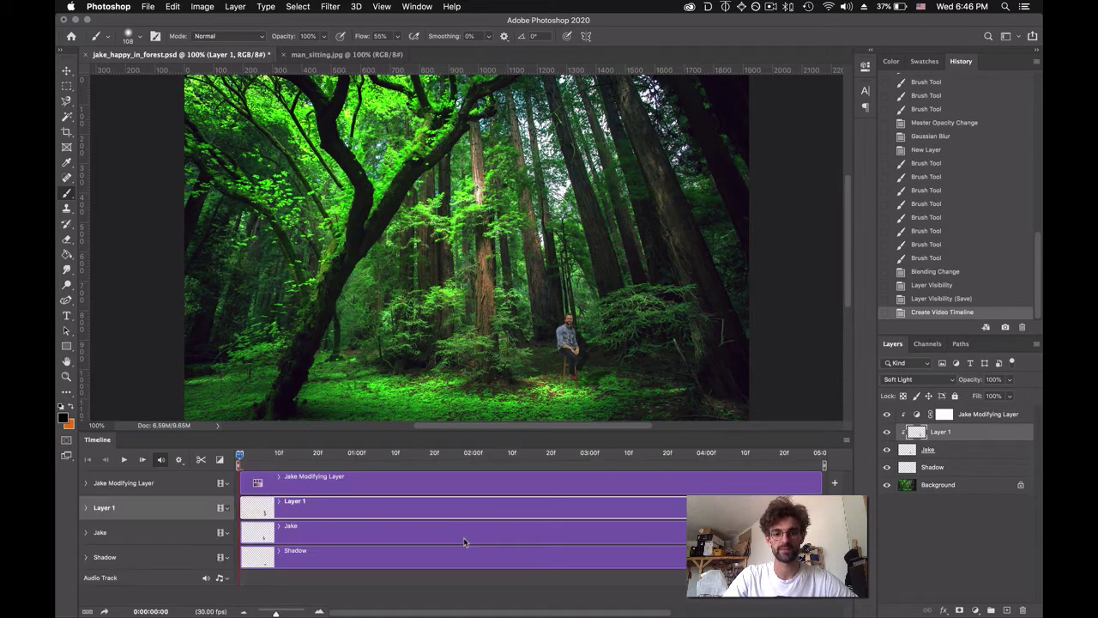
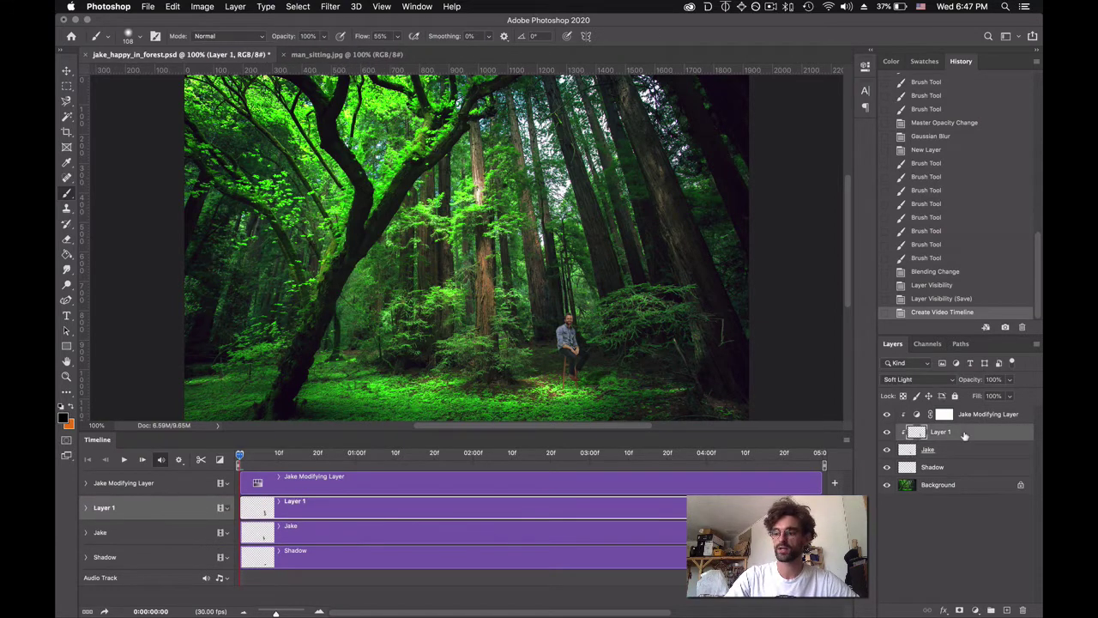
right_click(965, 435)
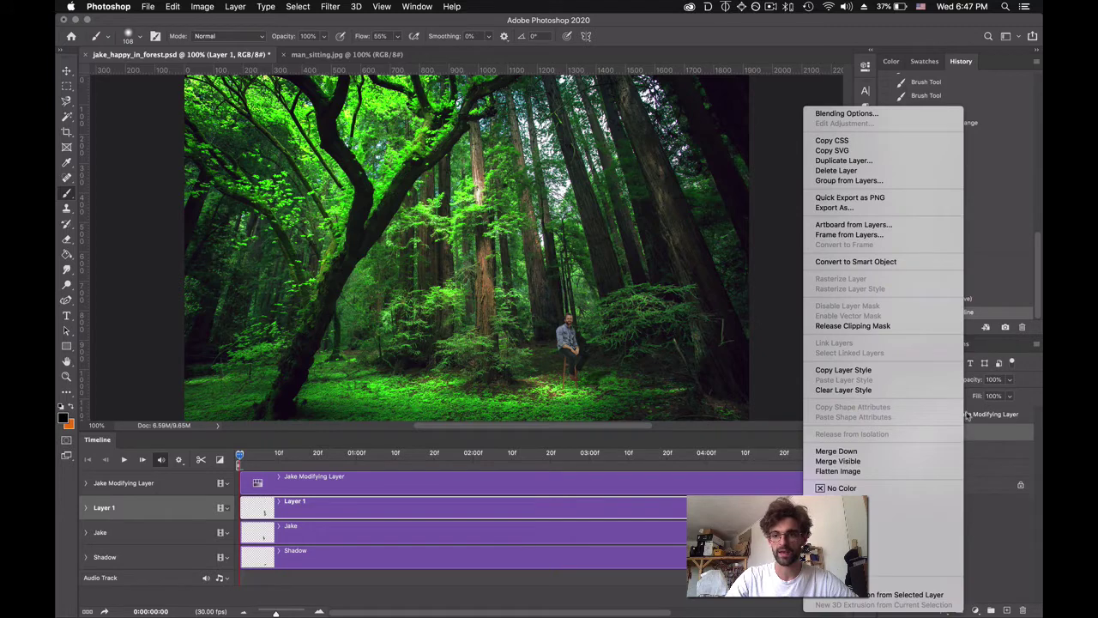
left_click(906, 451)
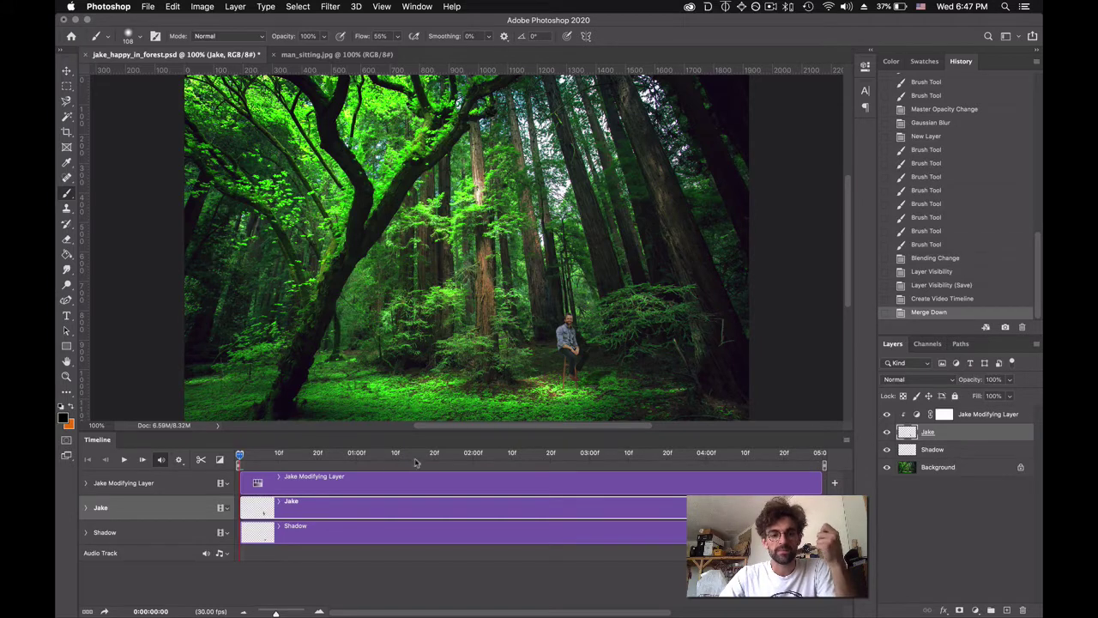
Enable position animation for the man's layer with a first keyframe at 0:00:00:09
left_click(85, 509)
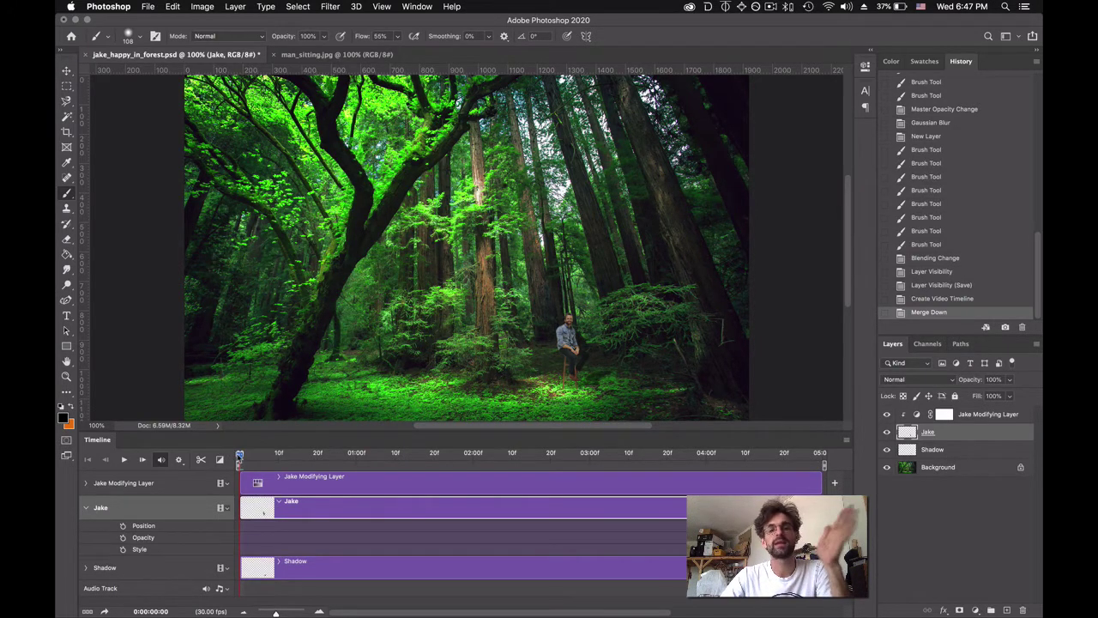
mouse_move(239, 455)
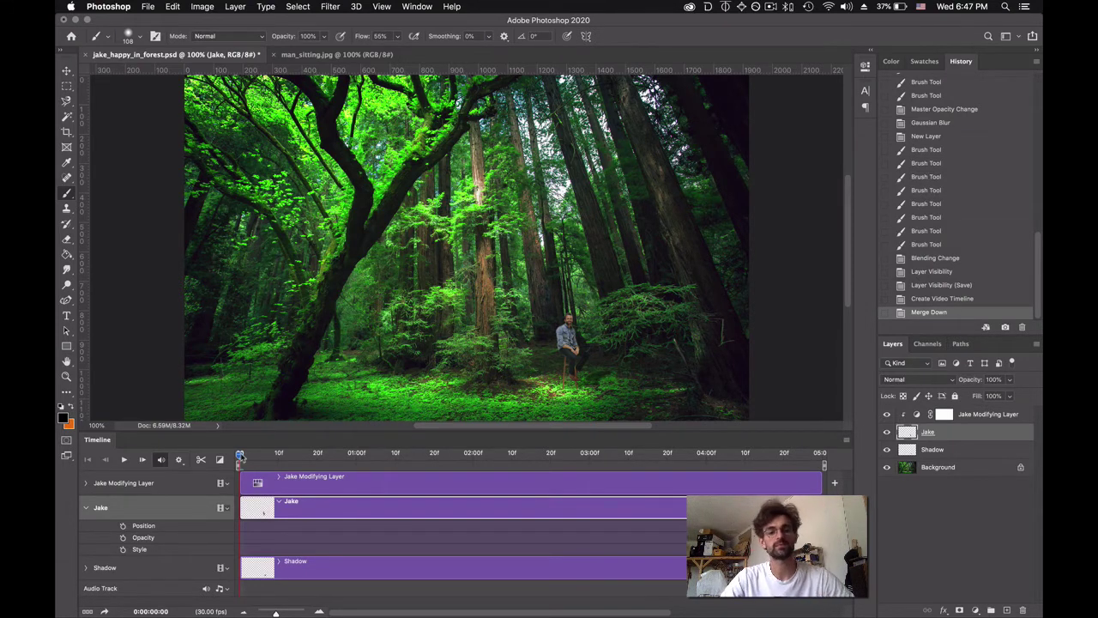
left_click_drag(241, 456, 274, 454)
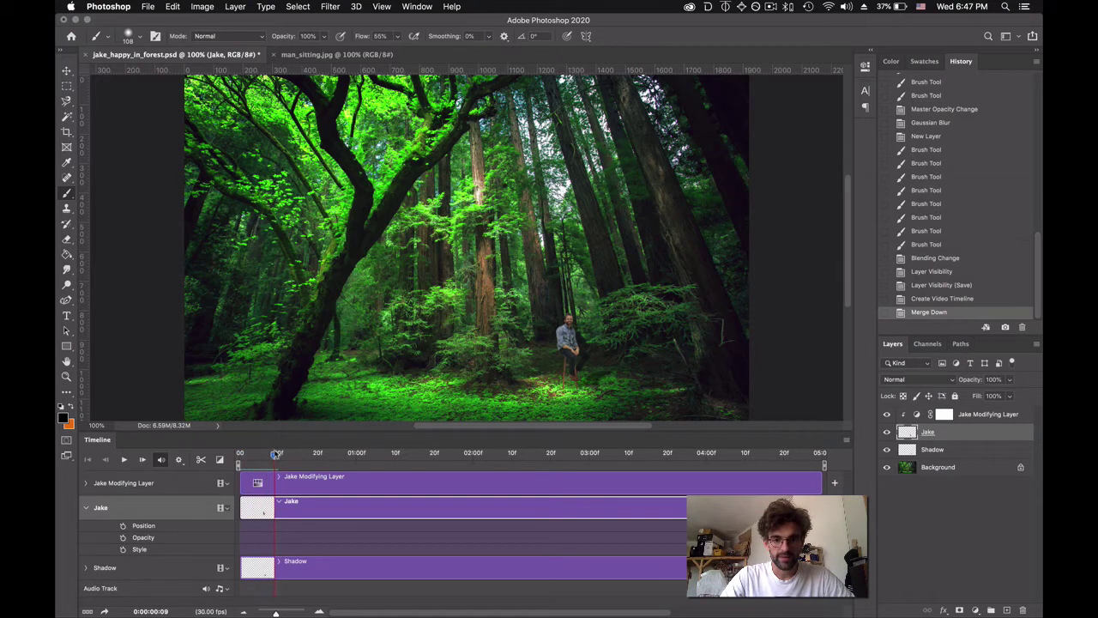
left_click(122, 527)
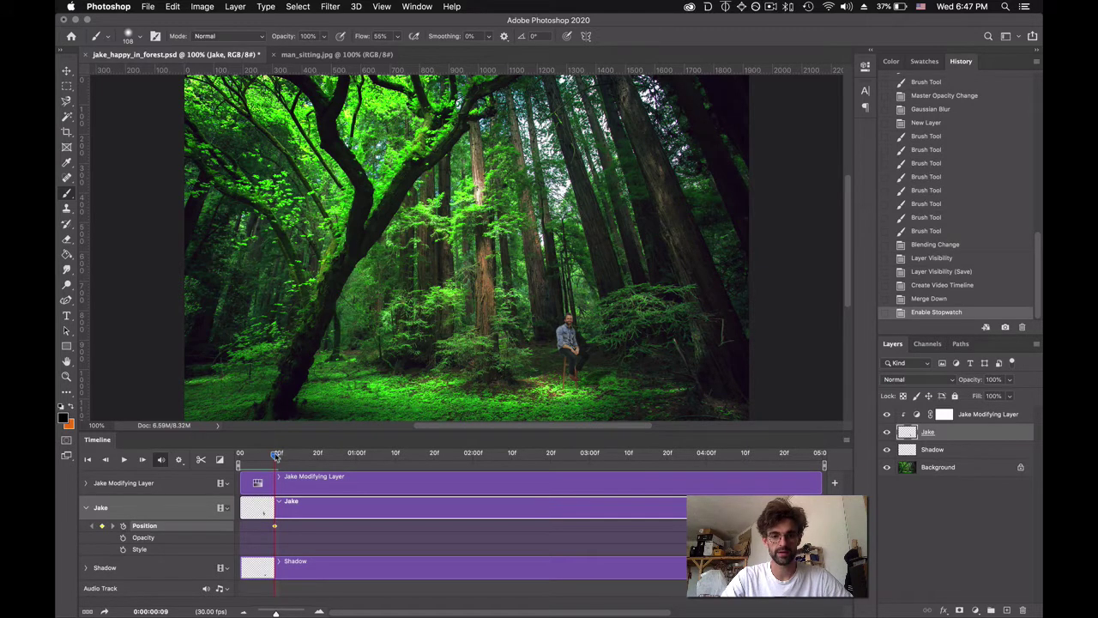
Add a position keyframe for the man at 0:00:01:10 and move him straight up out of the image
left_click_drag(276, 454, 395, 461)
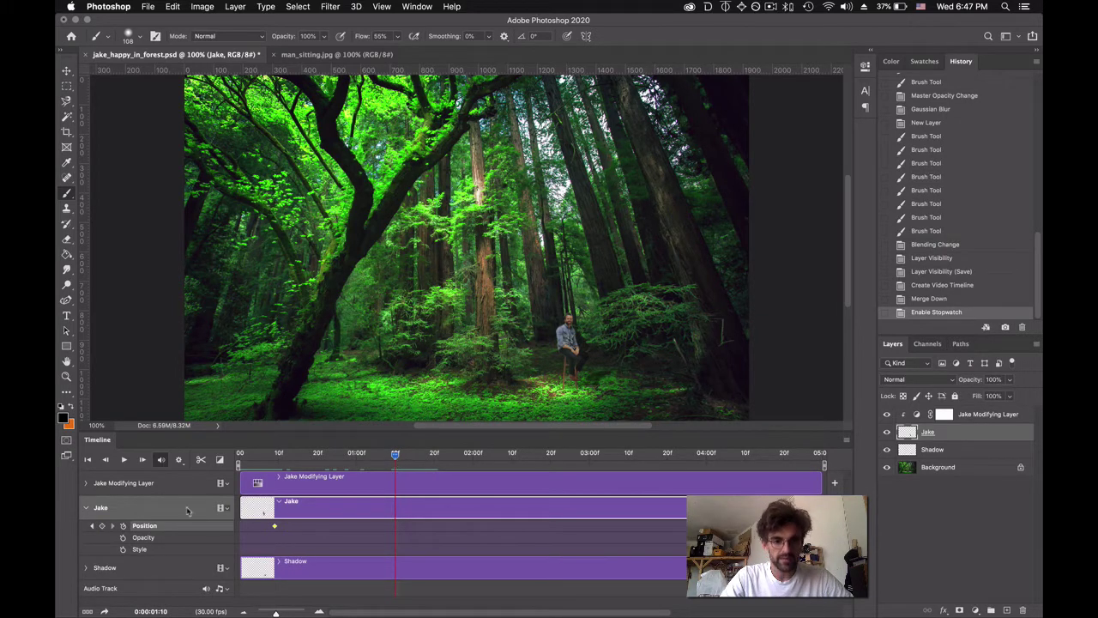
left_click(101, 526)
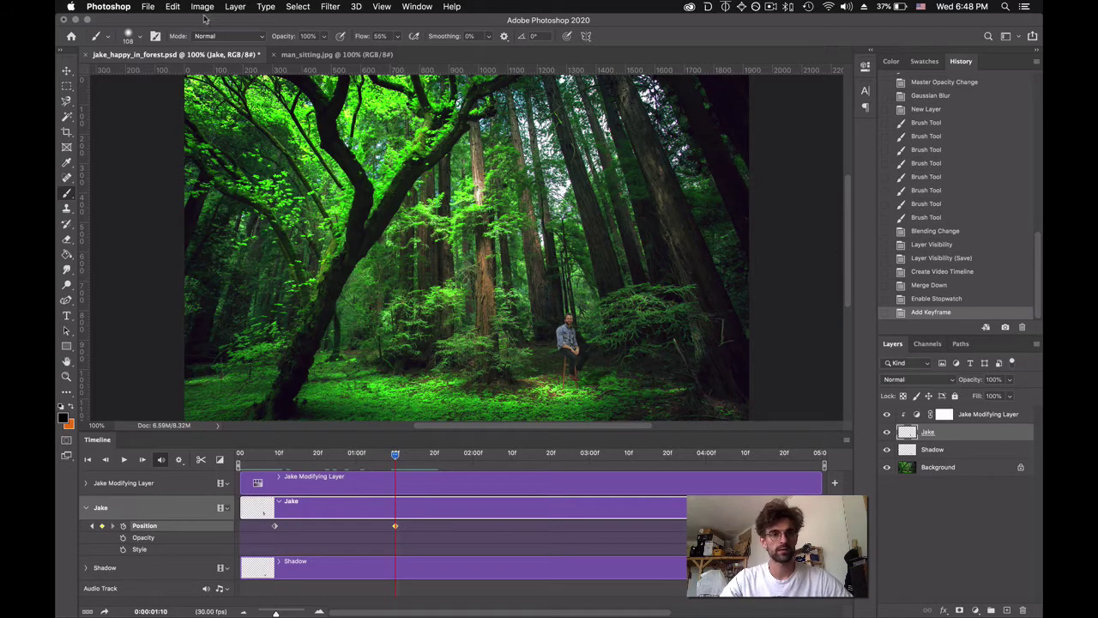
left_click(67, 72)
key("super+minus")
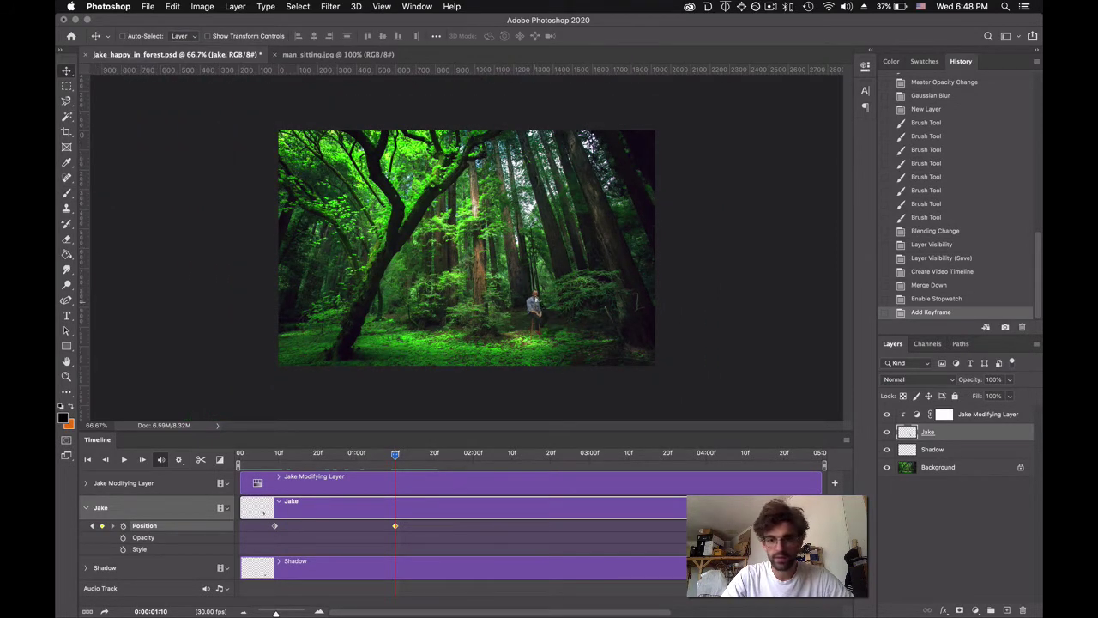
left_click_drag(536, 306, 534, 99)
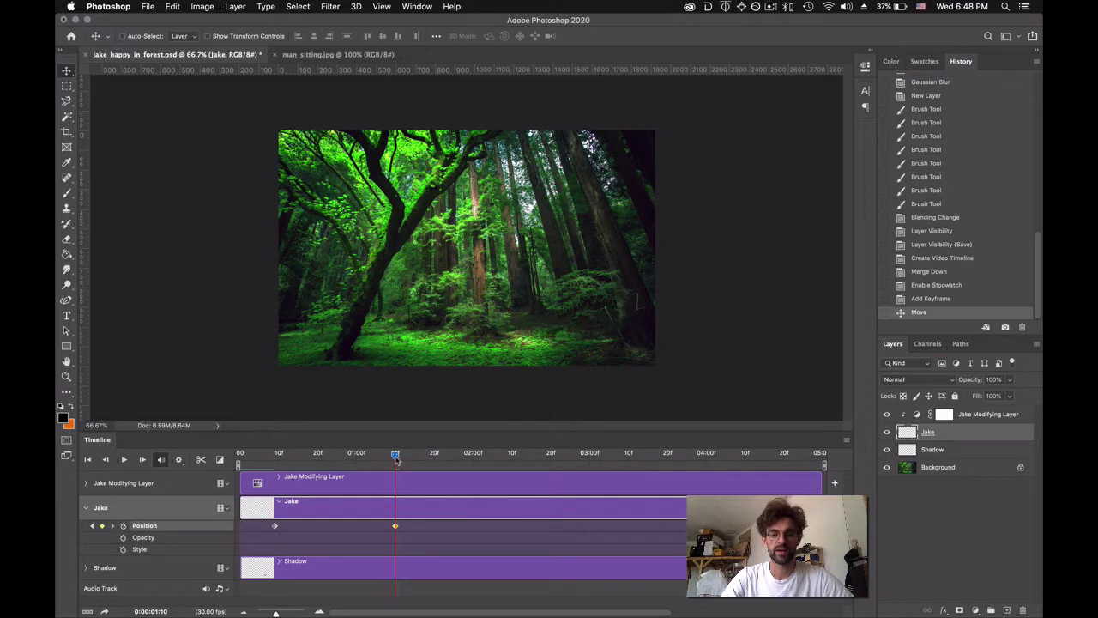
At 0:00:01:20, move the man back down to his original spot on the forest floor
left_click_drag(395, 457, 435, 457)
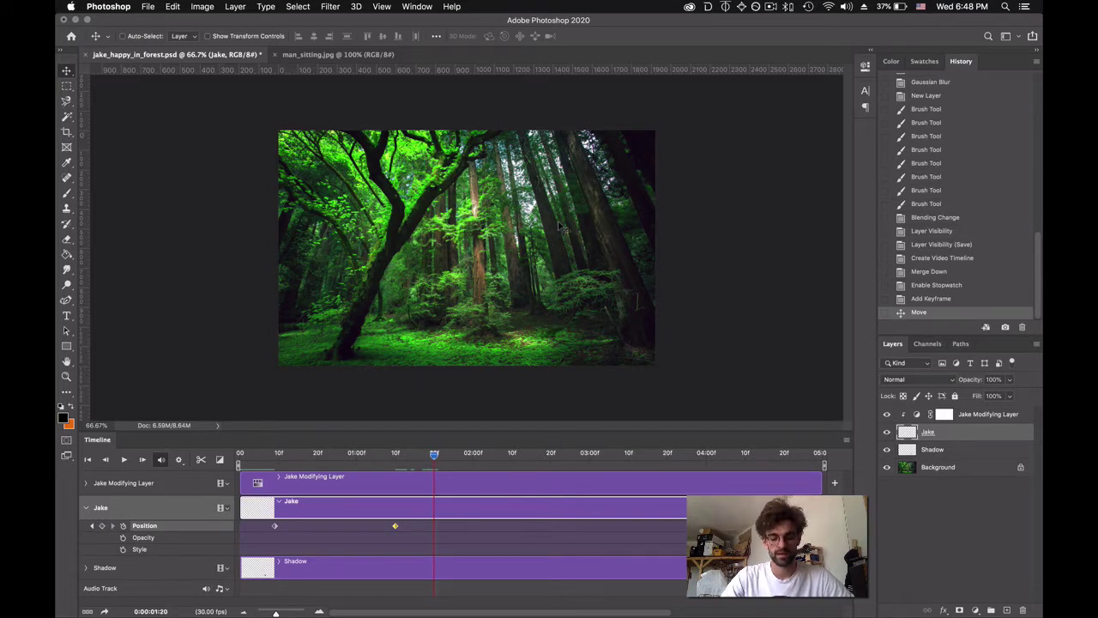
left_click_drag(553, 108, 558, 130)
left_click_drag(553, 178, 551, 307)
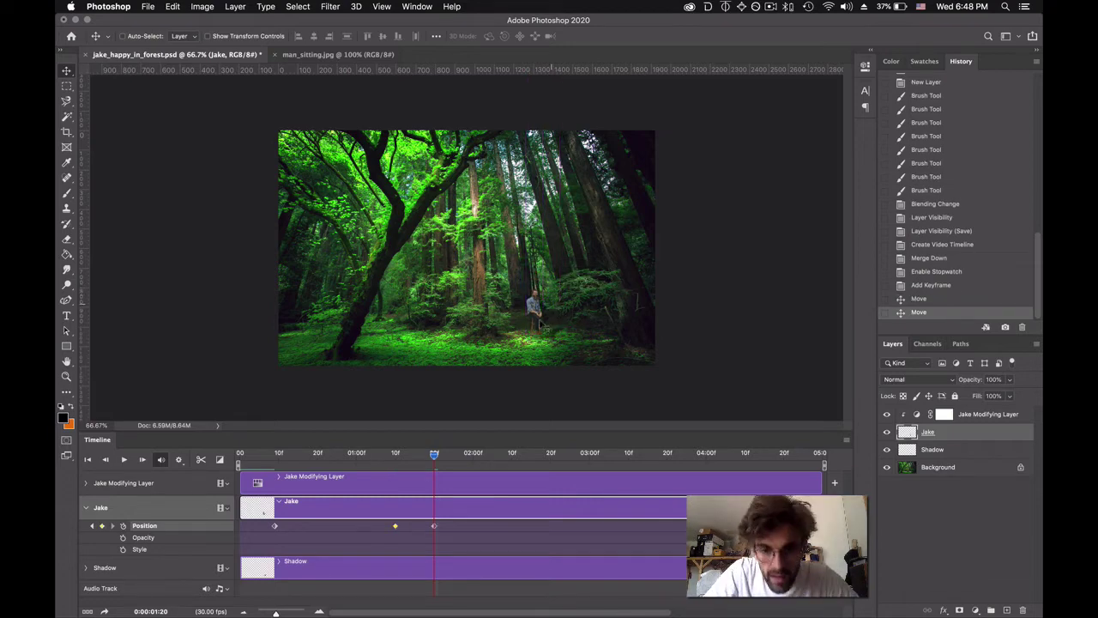
left_click_drag(540, 318, 541, 320)
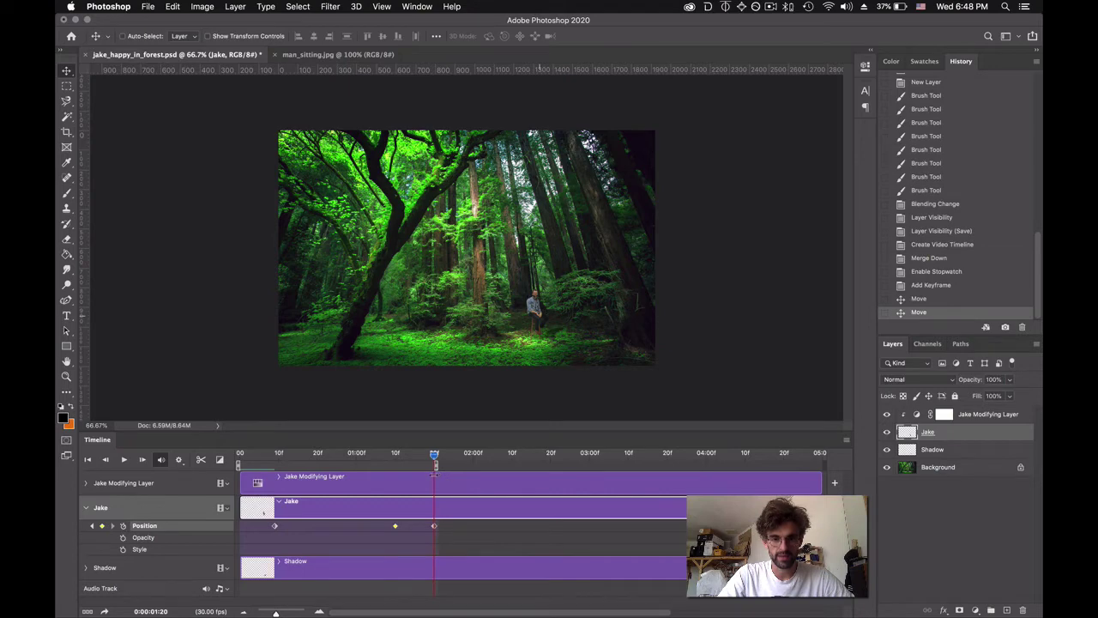
Shorten the timeline's work area to end just after the last position keyframe, previewing the animation along the way
left_click_drag(435, 463, 239, 454)
left_click(124, 459)
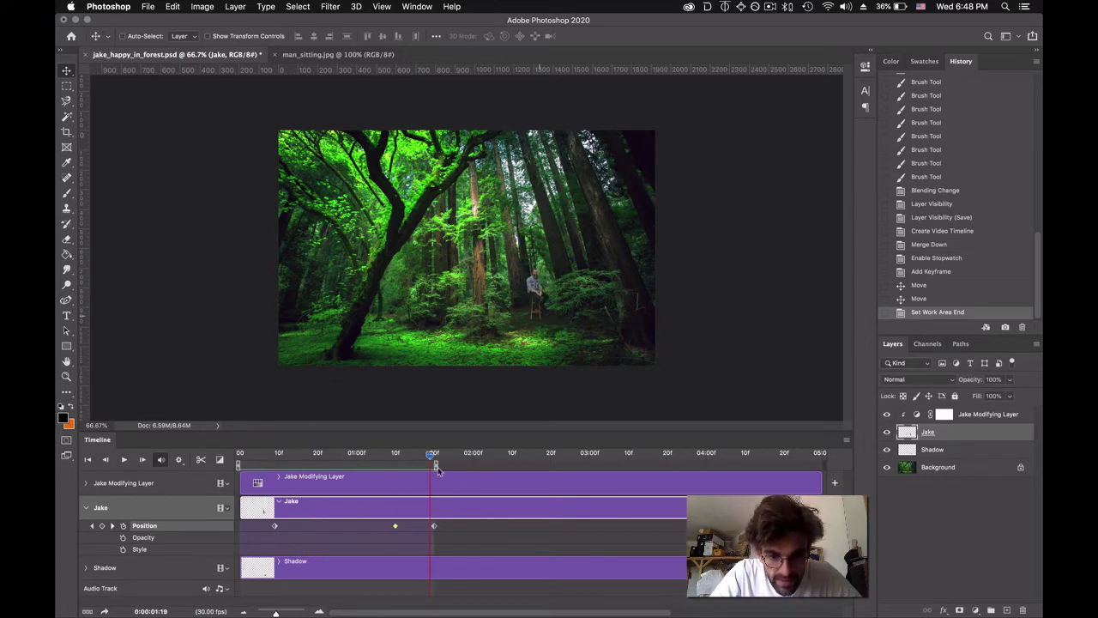
mouse_move(431, 464)
left_mouse_down()
mouse_move(446, 465)
mouse_move(418, 454)
left_mouse_up()
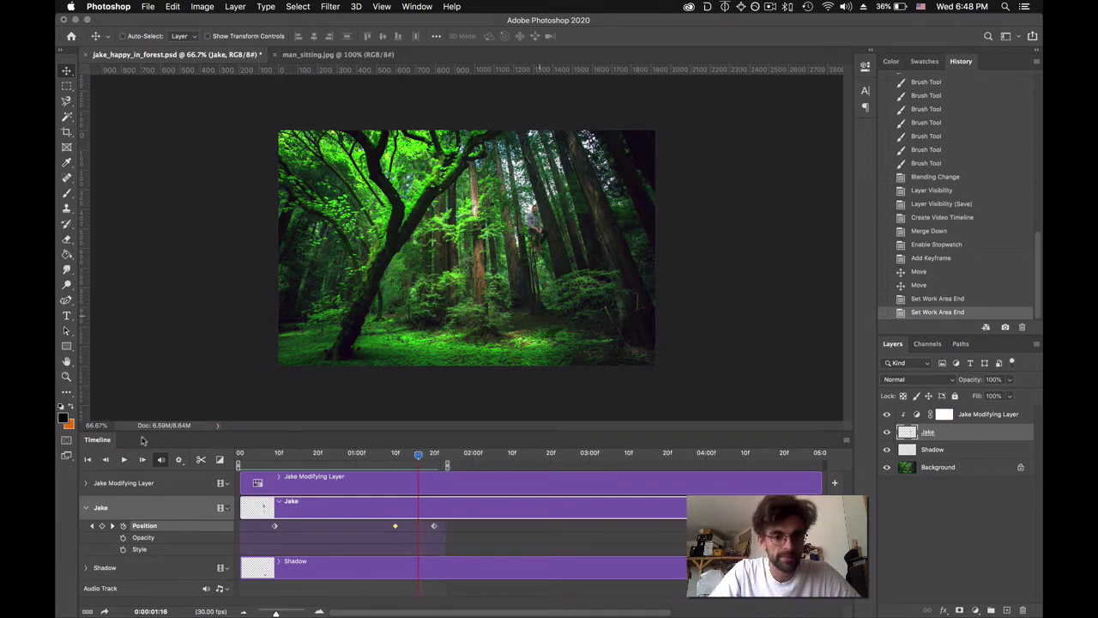
Play the animation from the first frame to review the man's movement up and back down
left_click(123, 460)
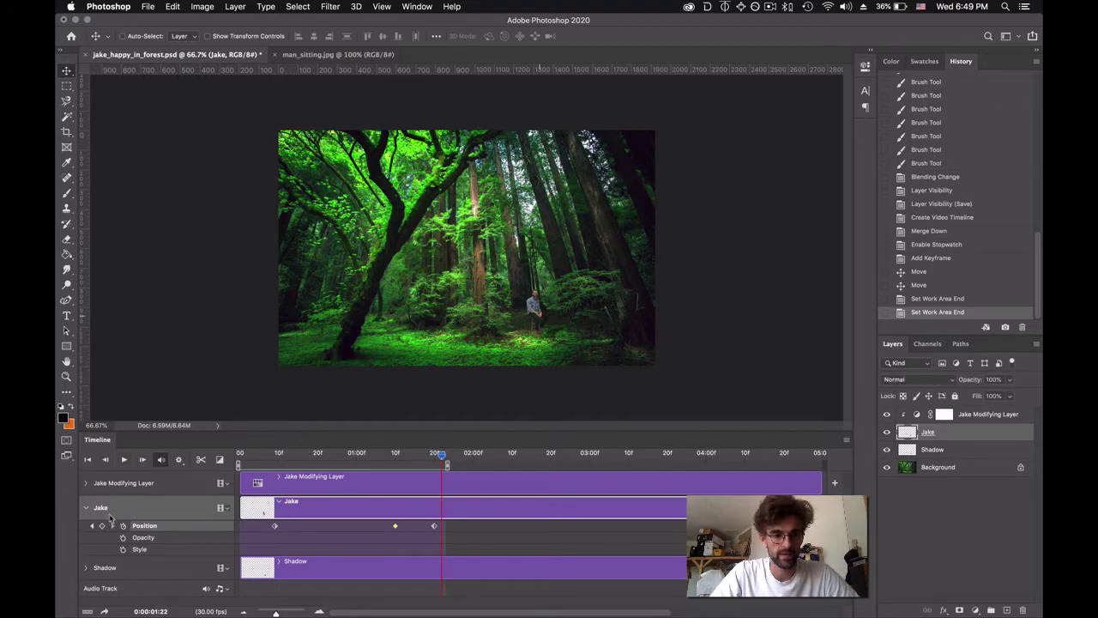
left_click(87, 460)
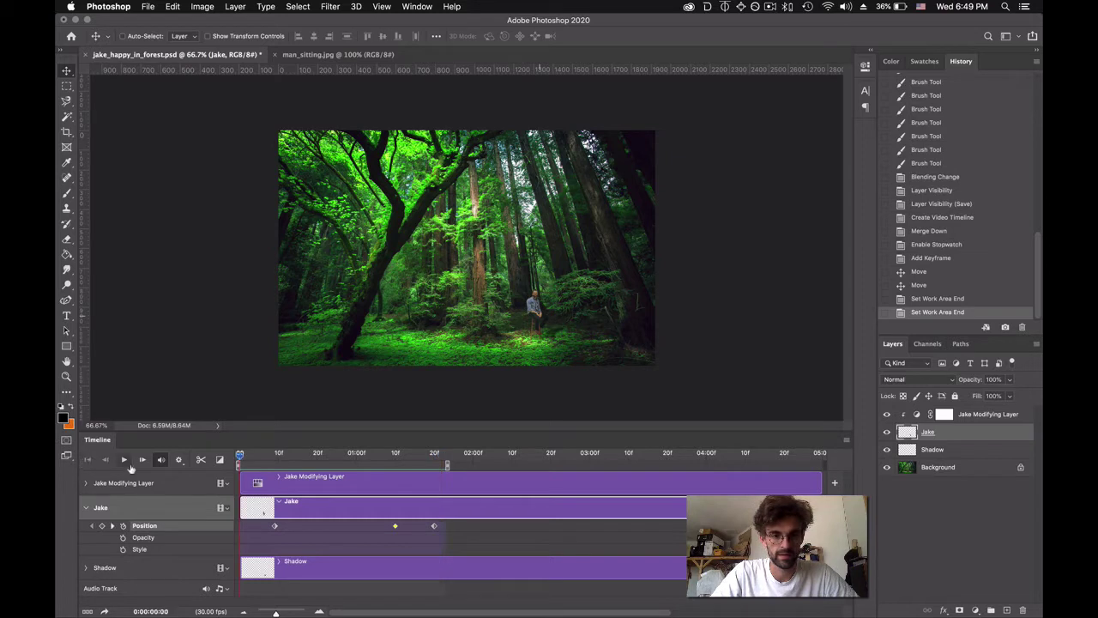
left_click(124, 459)
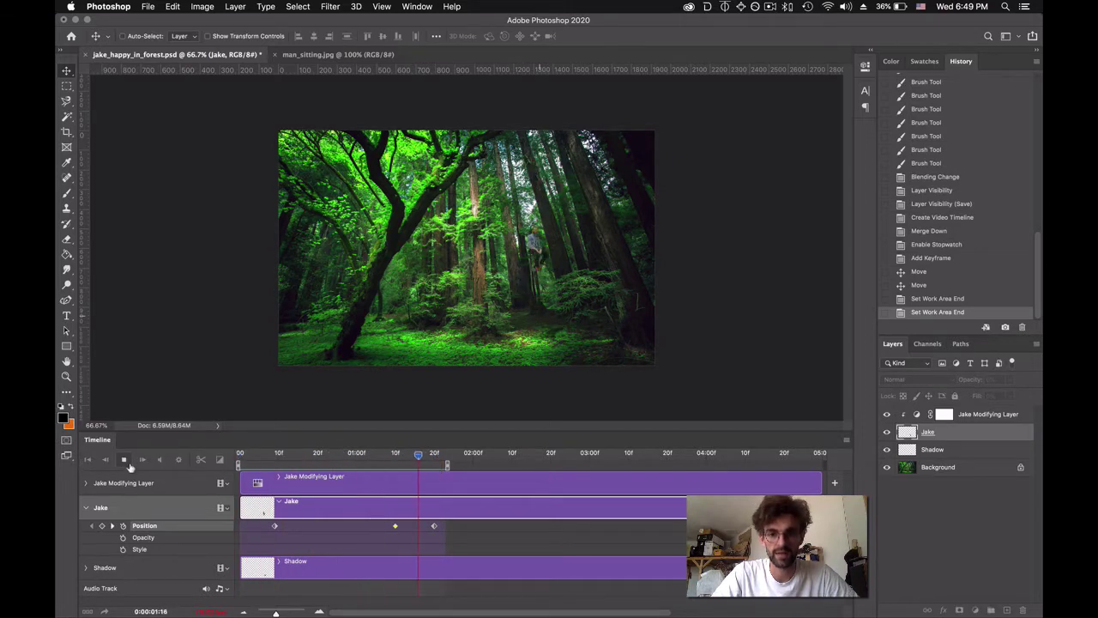
left_click(123, 460)
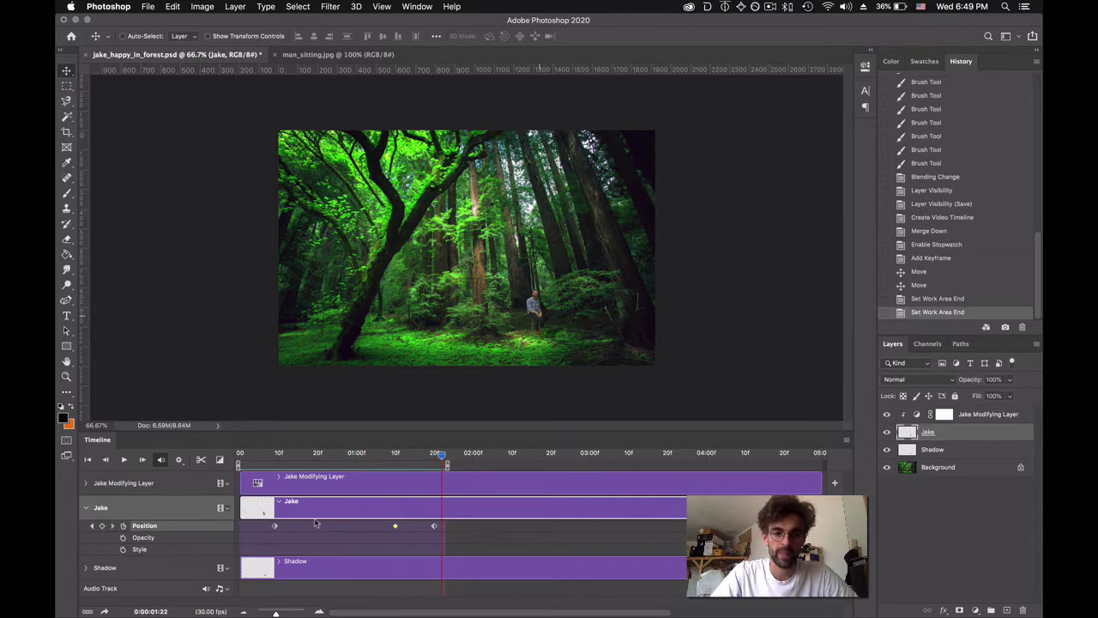
Add a position keyframe at 0:00:00:00 with the man moved below the image, and end the work area just after the 0:00:01:10 keyframe
left_click_drag(441, 457, 239, 457)
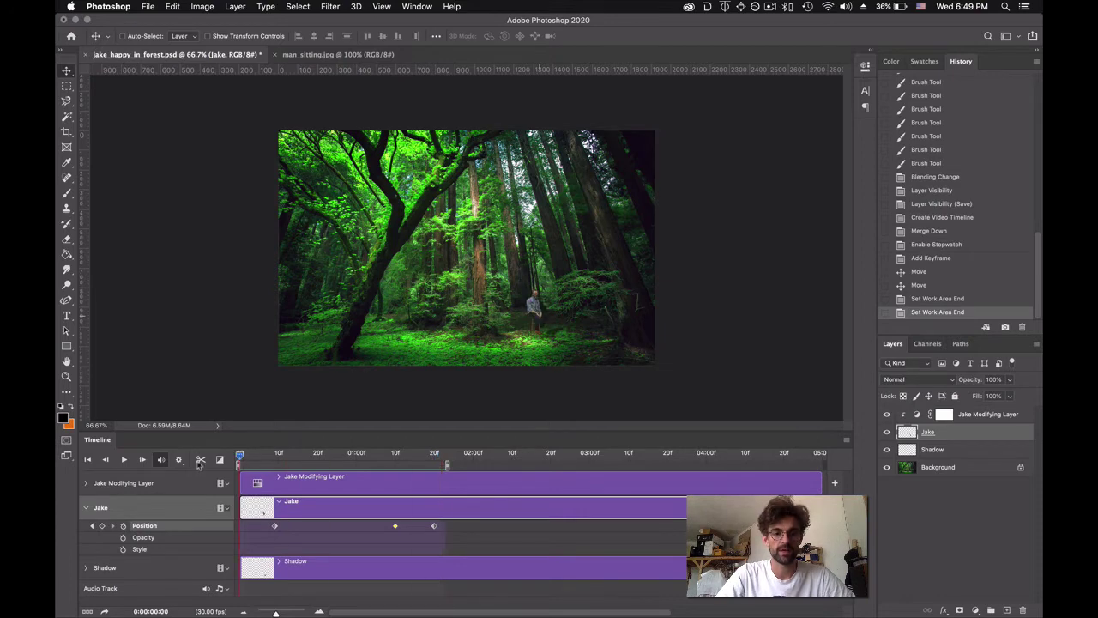
left_click(102, 527)
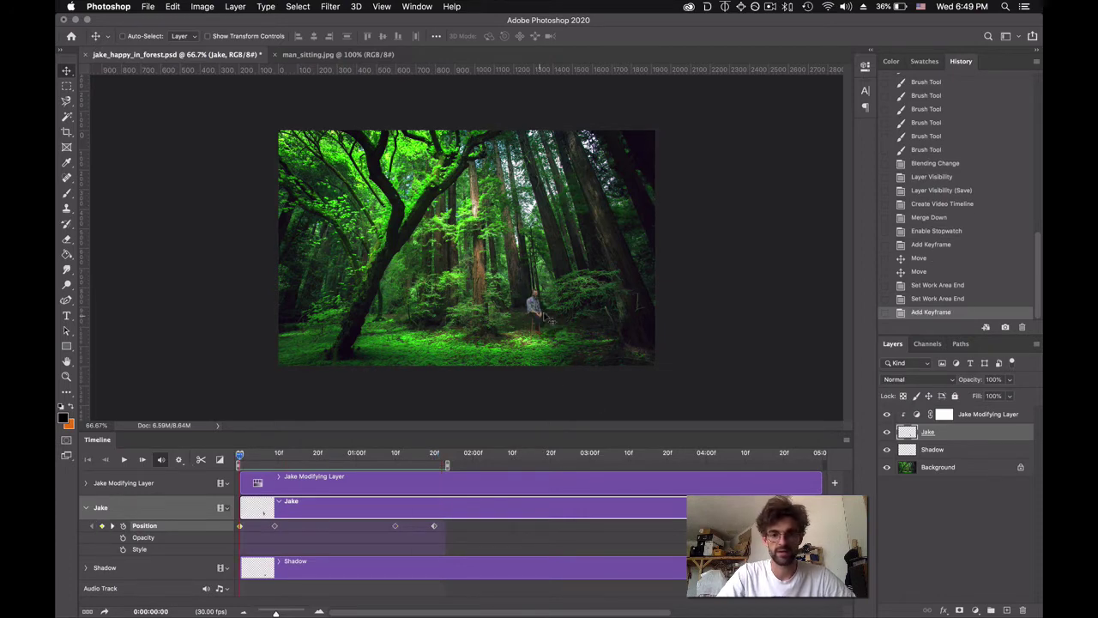
left_click_drag(541, 315, 538, 390)
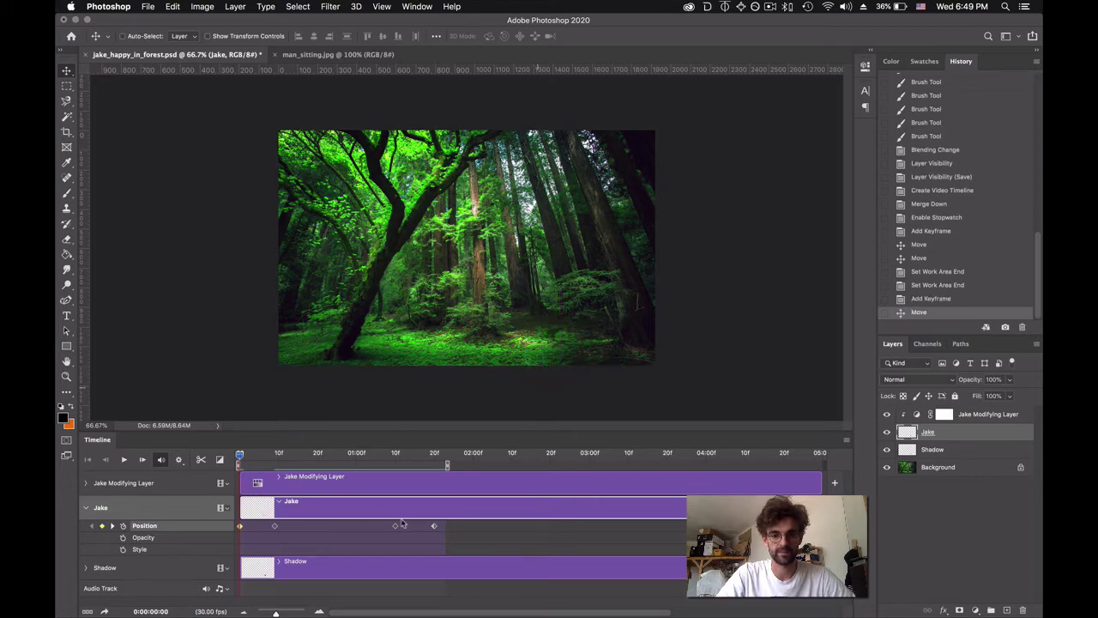
mouse_move(447, 466)
left_mouse_down()
mouse_move(400, 472)
mouse_move(406, 466)
left_mouse_up()
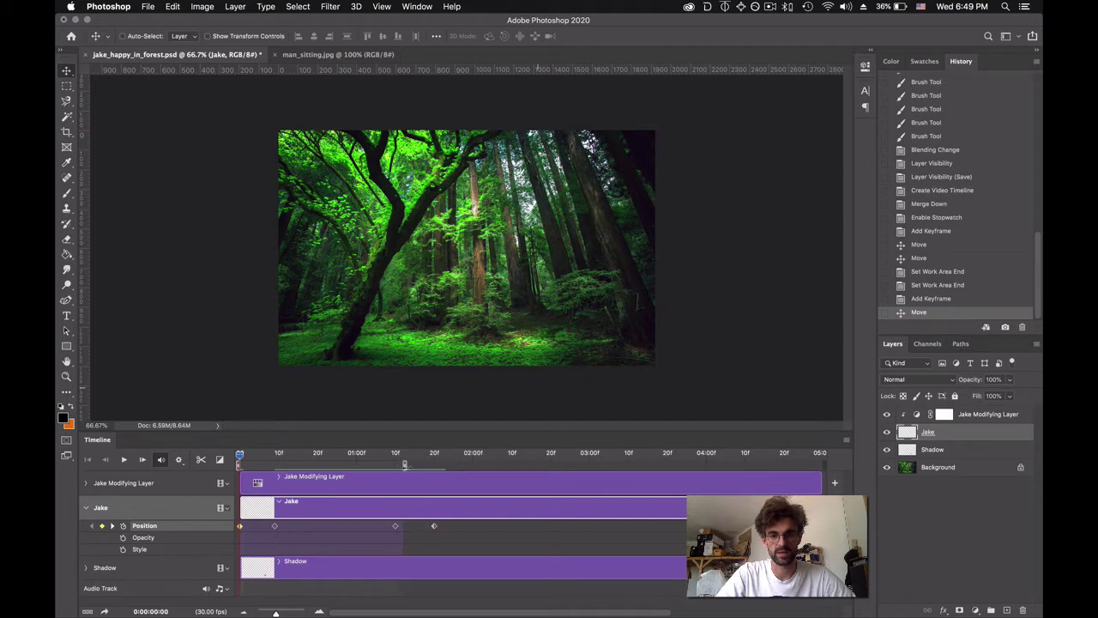
Add a position keyframe at 0:00:00:20 with the man moved back down to his spot on the forest floor
left_click(124, 460)
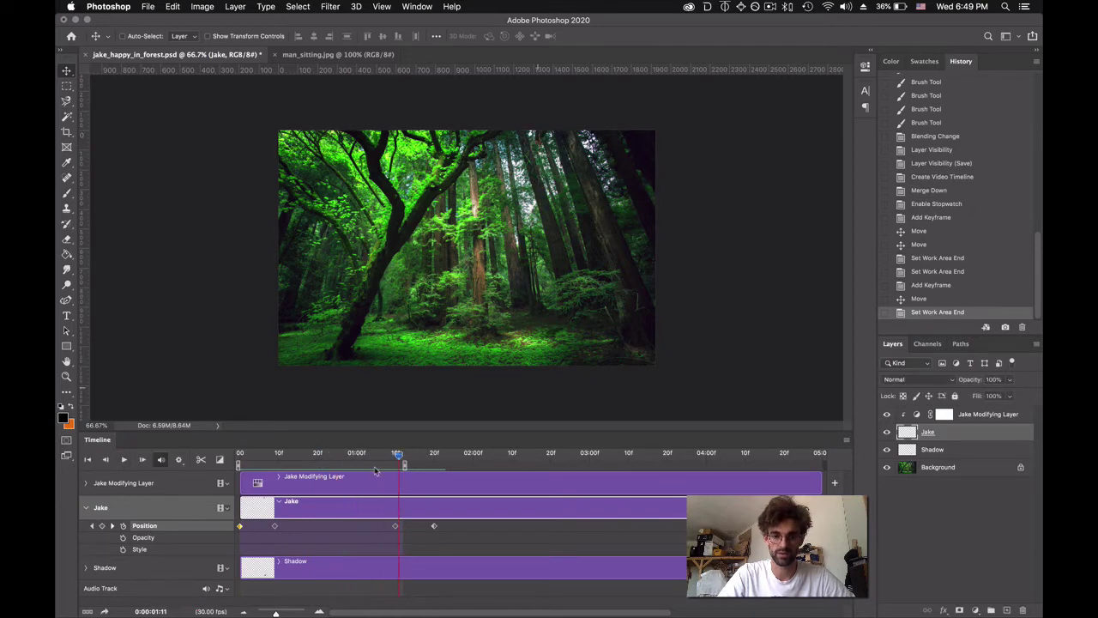
left_click_drag(399, 455, 275, 481)
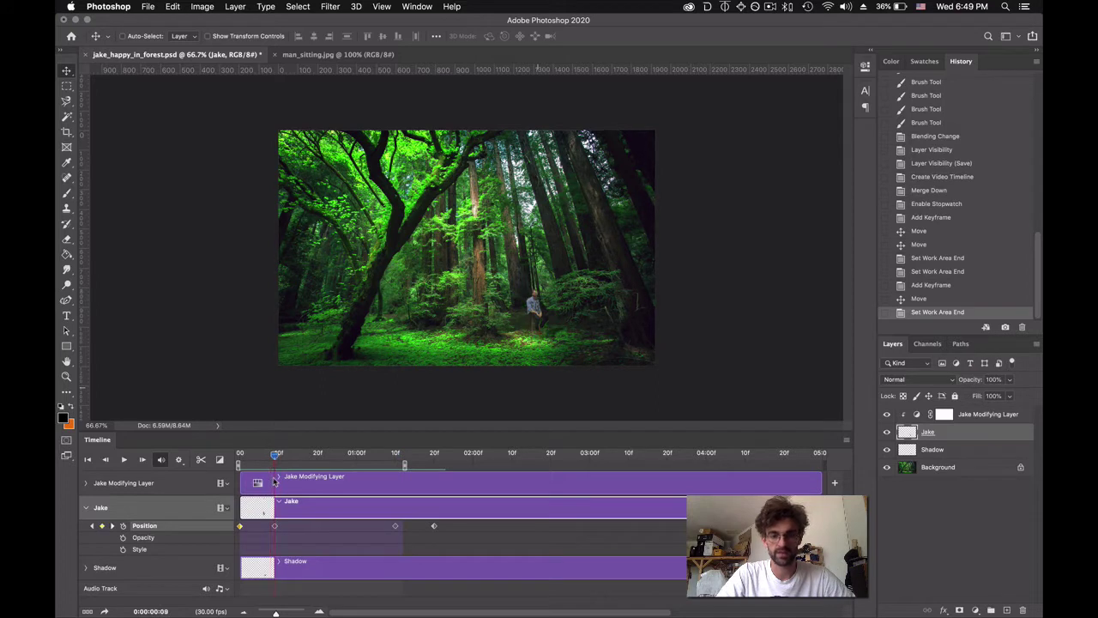
right_click(276, 528)
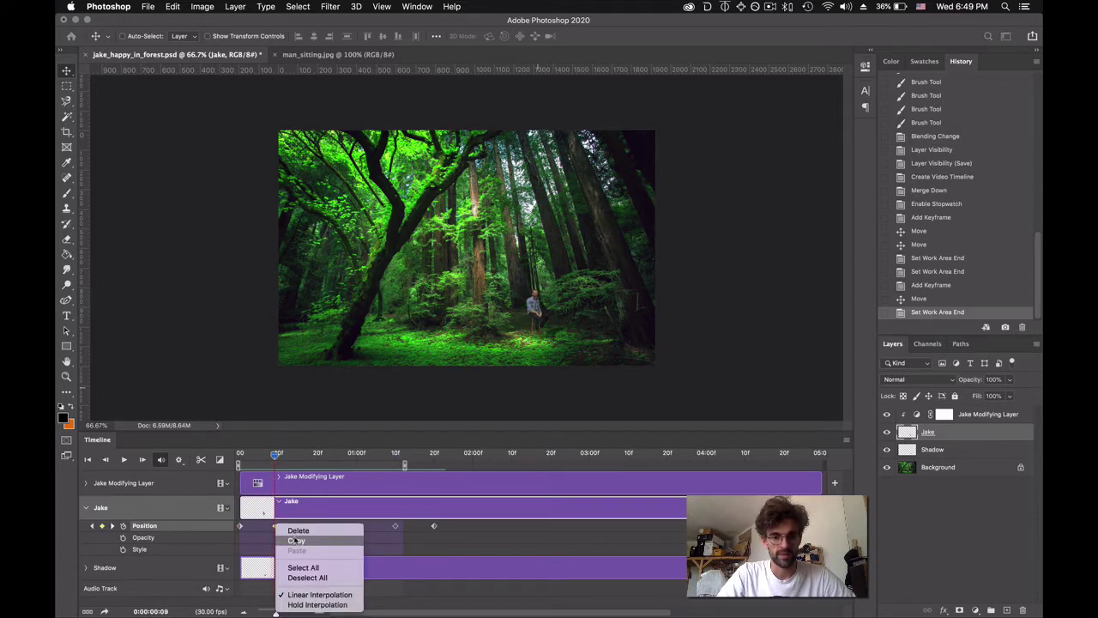
left_click(296, 540)
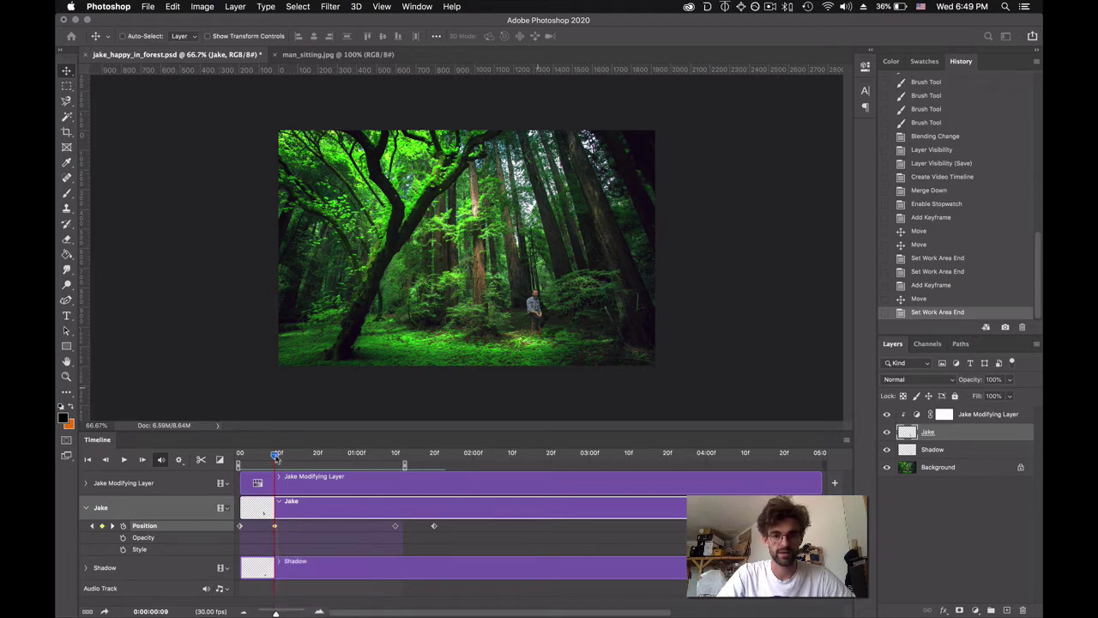
left_click_drag(276, 458, 318, 457)
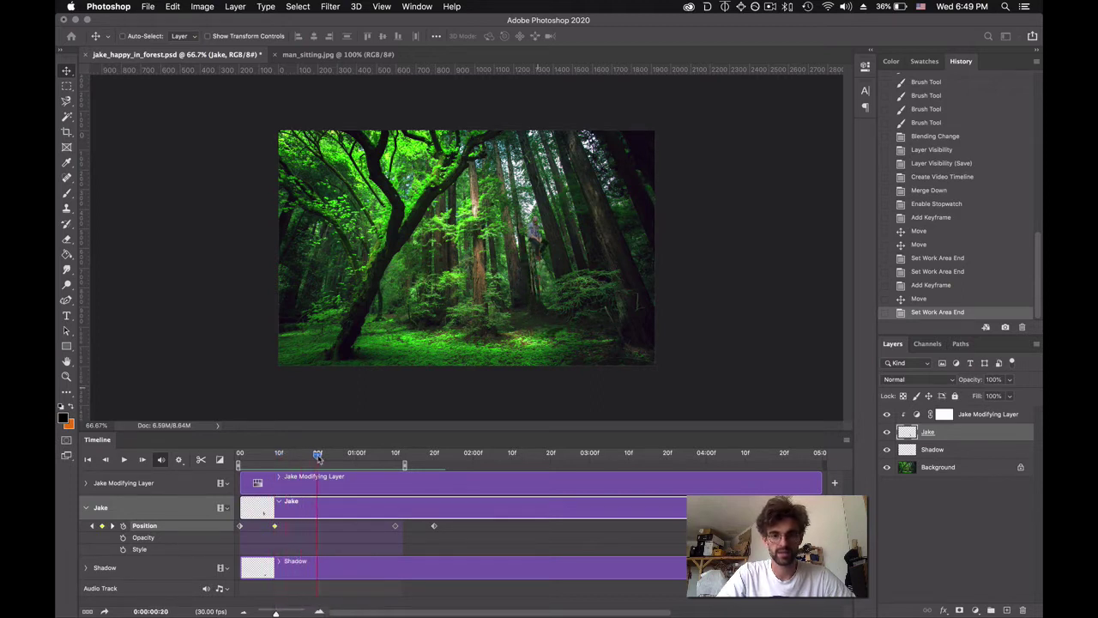
left_click(102, 525)
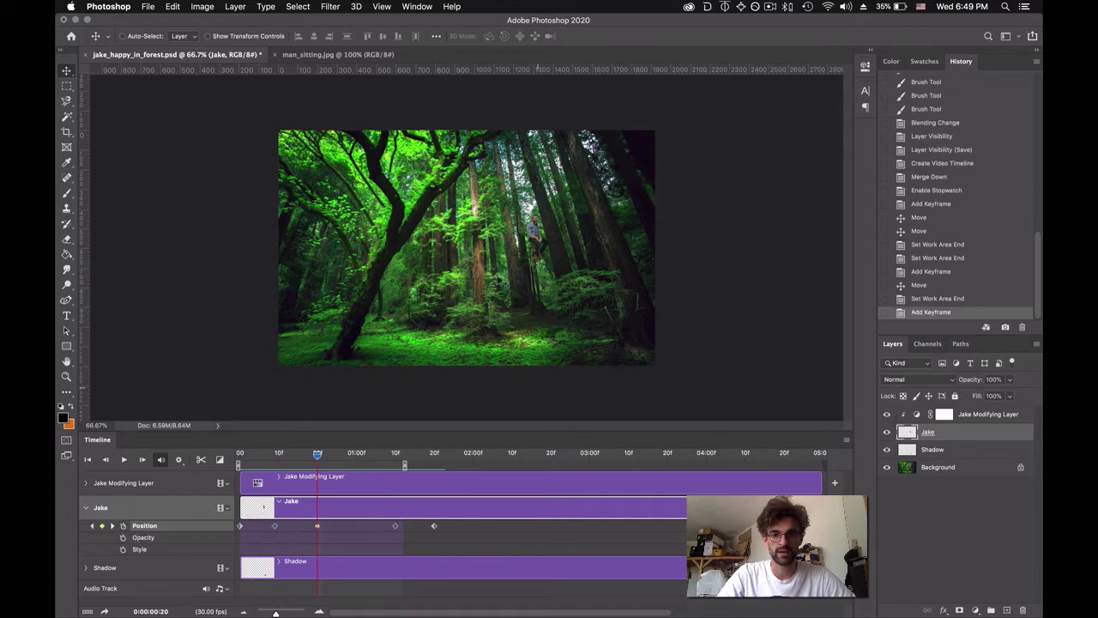
left_click_drag(536, 246, 533, 327)
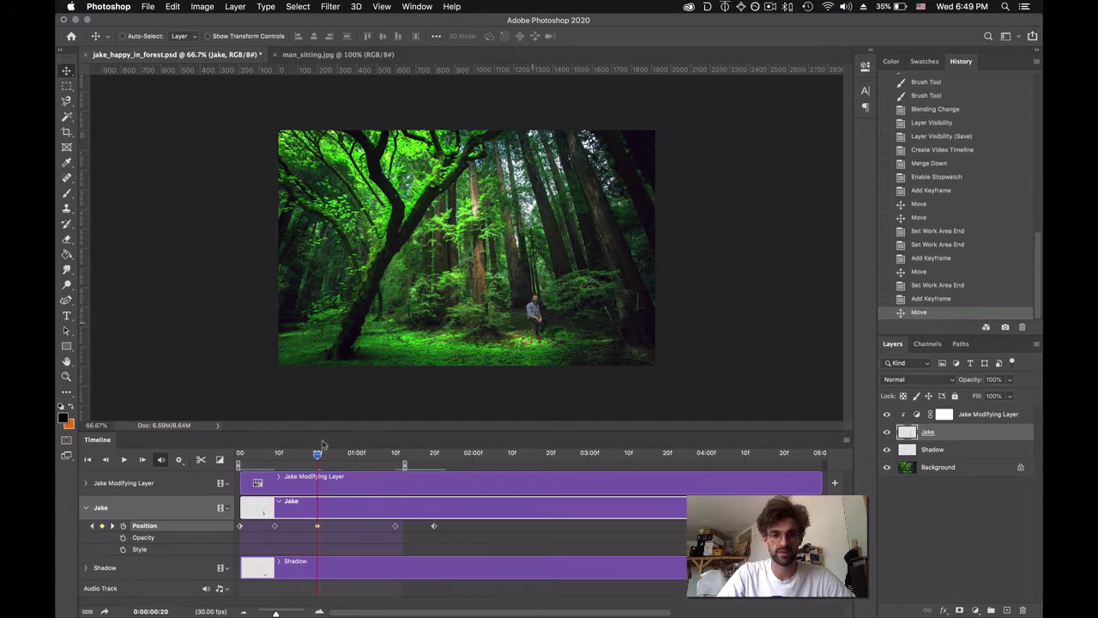
Play the animation from the first frame to review the man's pause on the forest floor
left_click_drag(317, 456, 202, 466)
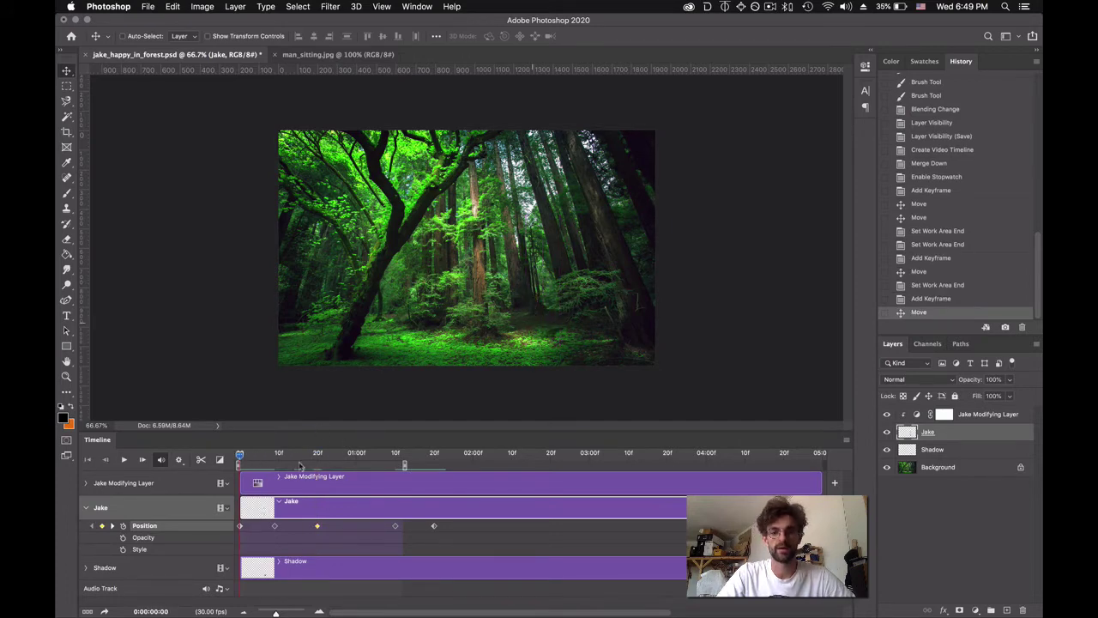
left_click(124, 460)
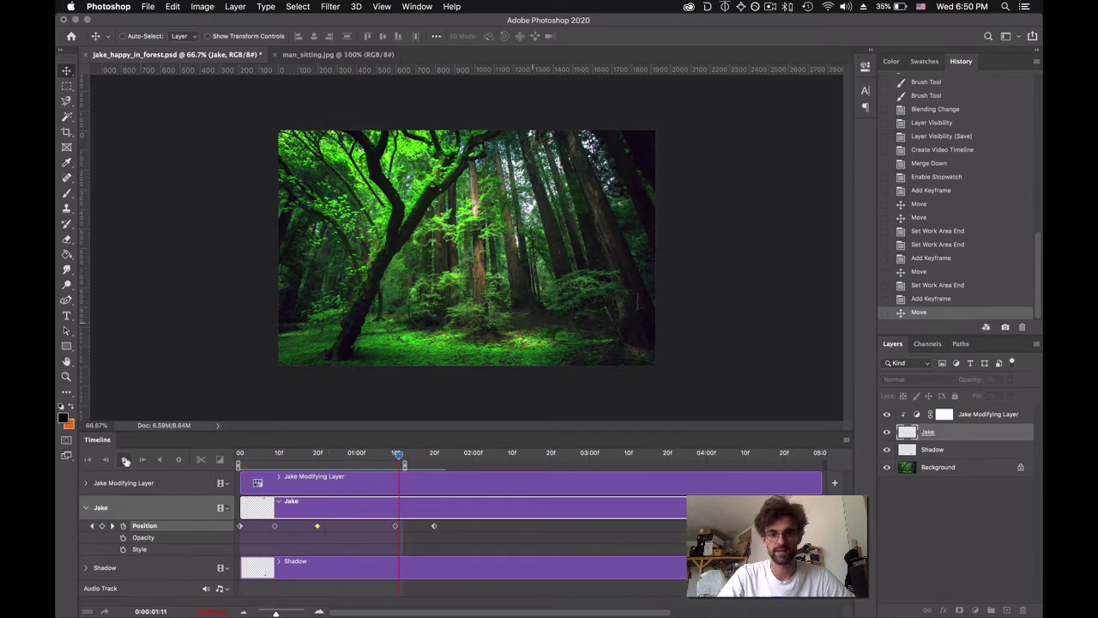
left_click(125, 460)
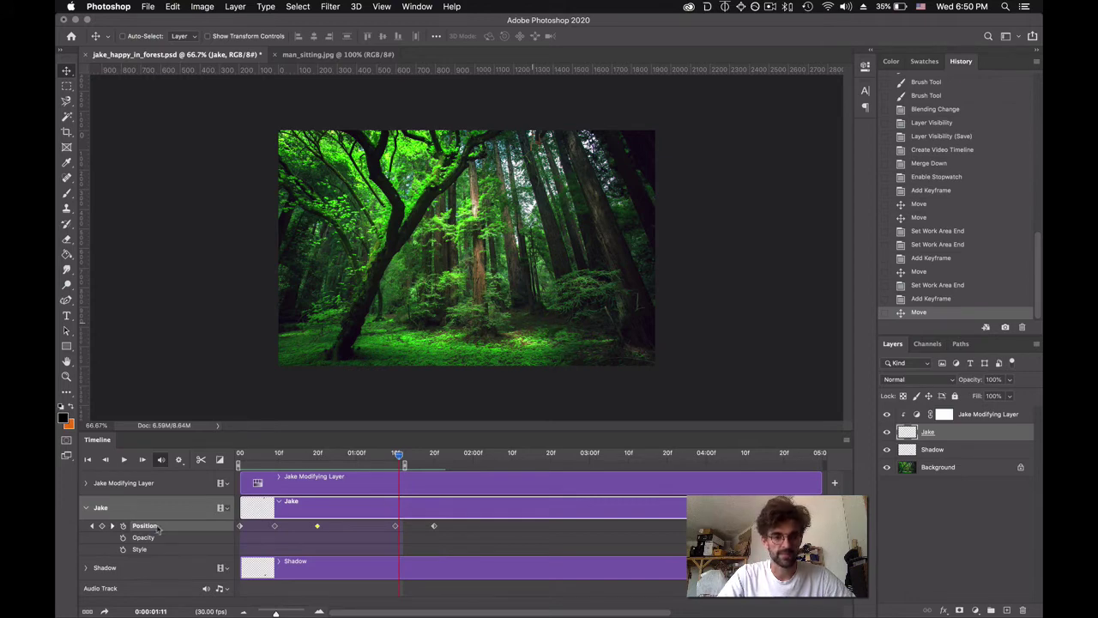
Enable opacity keyframing on the Shadow layer at 0:00:00:20 and add a second opacity keyframe at 0:00:00:09
left_click(84, 568)
left_click(85, 567)
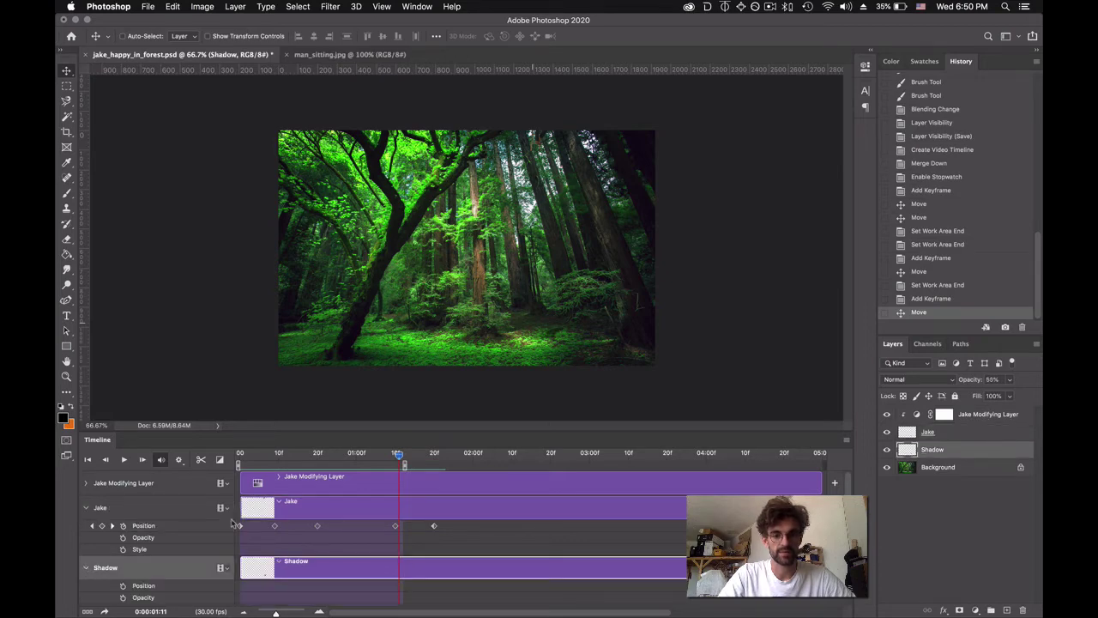
left_click_drag(398, 457, 317, 476)
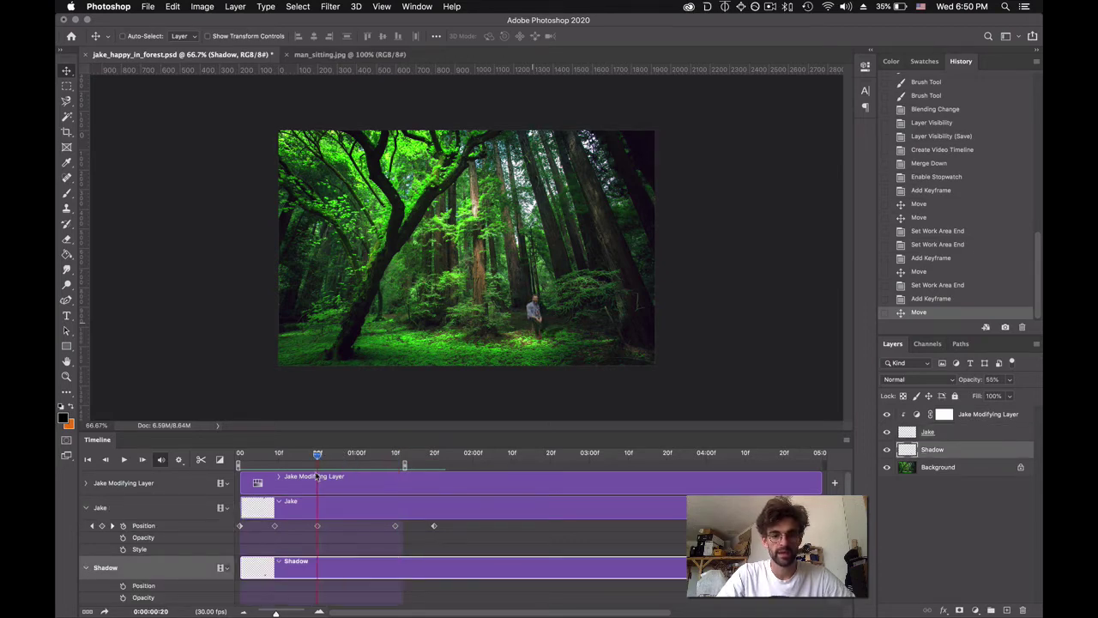
left_click(124, 597)
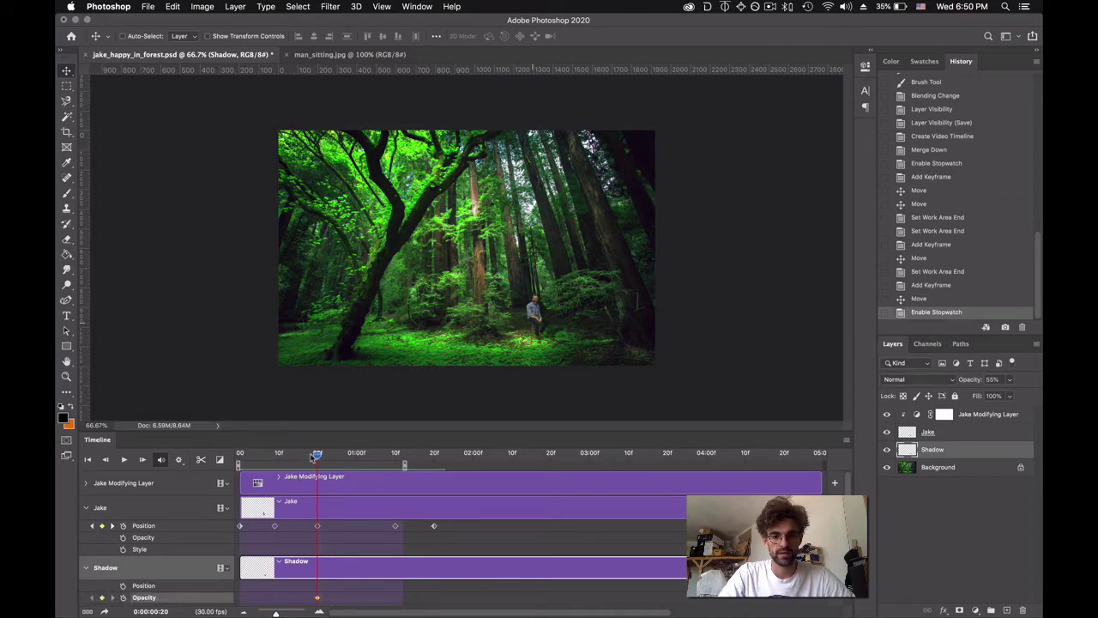
left_click_drag(316, 455, 276, 467)
left_click(102, 598)
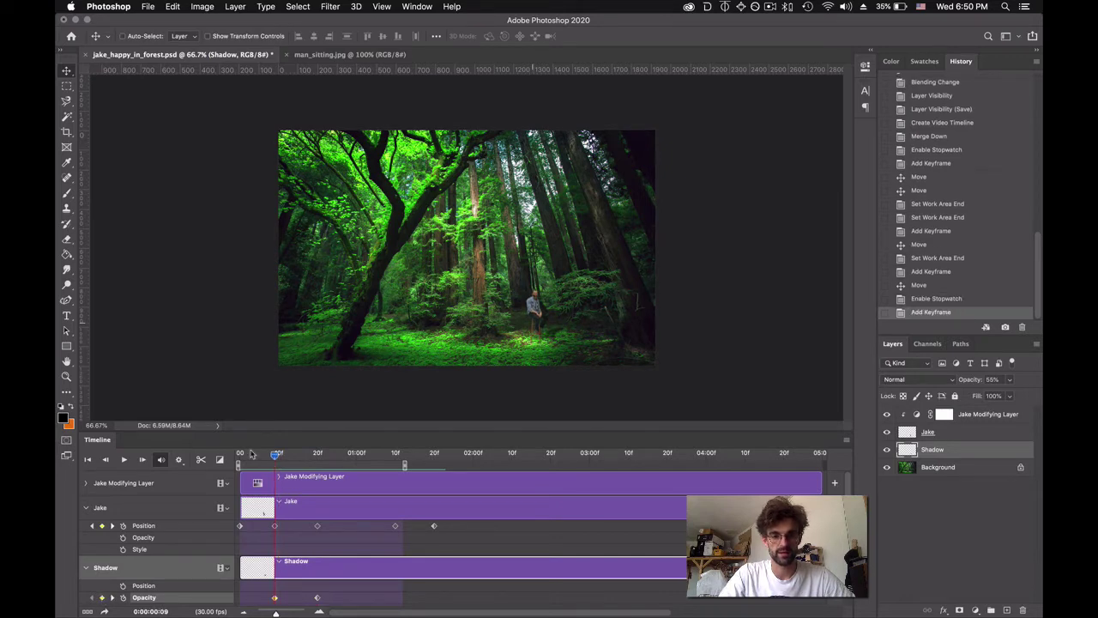
Add a Shadow opacity keyframe at 0:00:00:00 with the layer's opacity set to 0%
left_click_drag(273, 455, 239, 464)
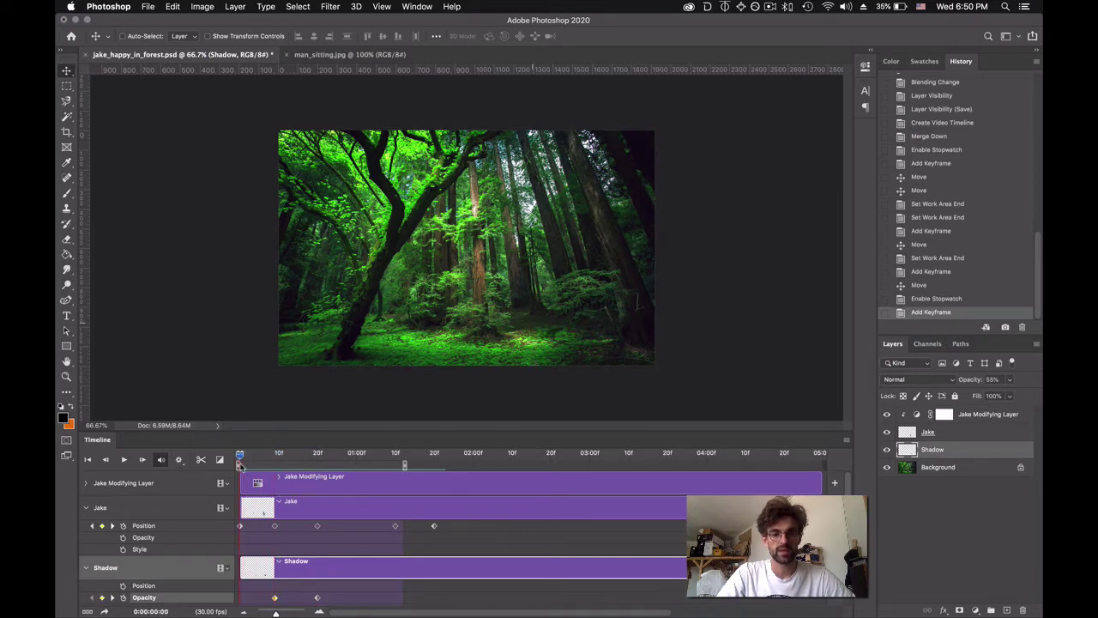
left_click(102, 598)
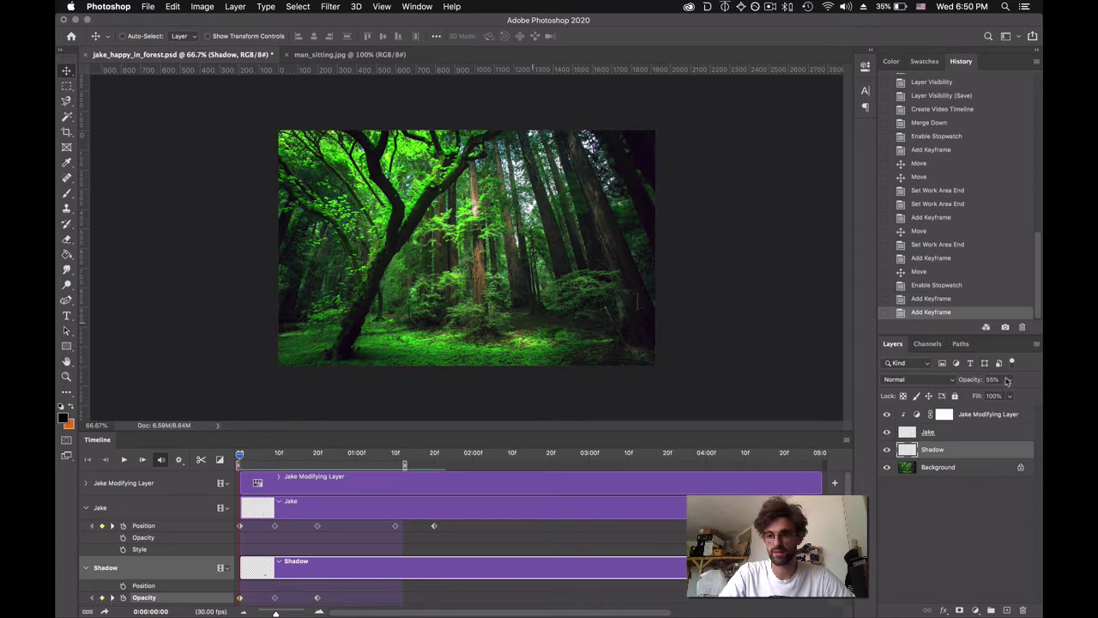
left_click(1008, 380)
left_click_drag(1001, 400, 979, 397)
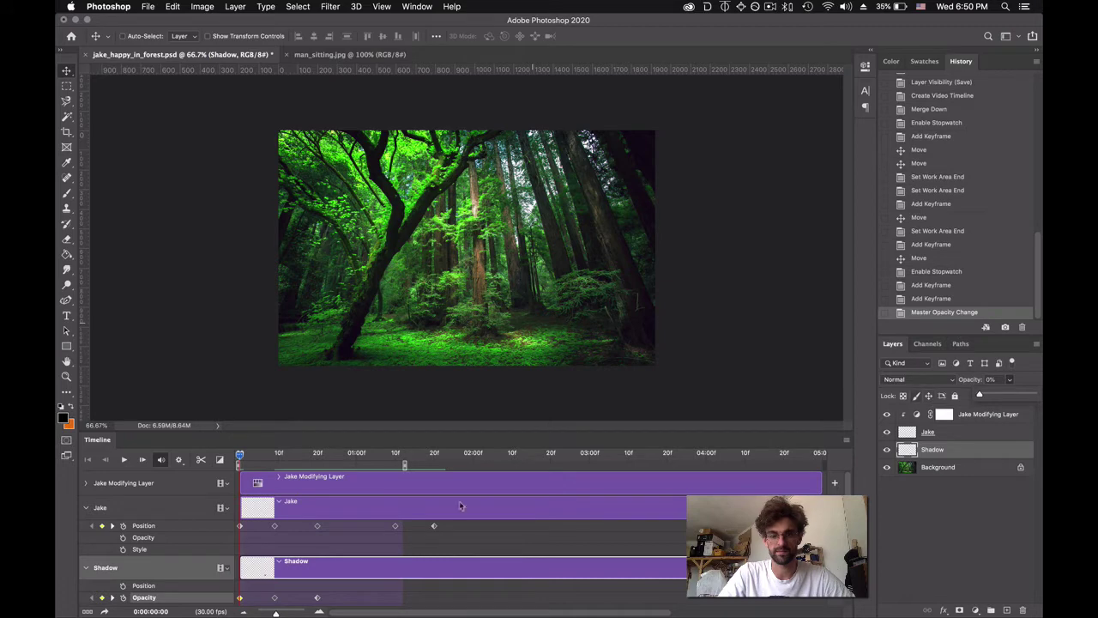
Add a Shadow opacity keyframe at 0:00:01:10 and lower the layer's opacity to 0% there
left_click_drag(239, 457, 397, 457)
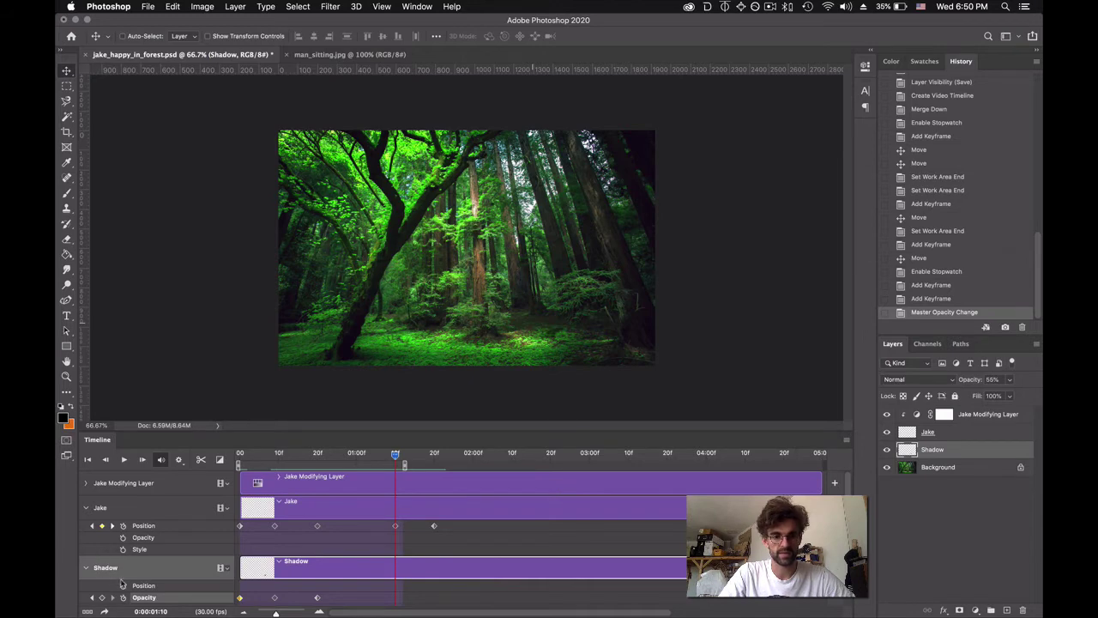
left_click(102, 597)
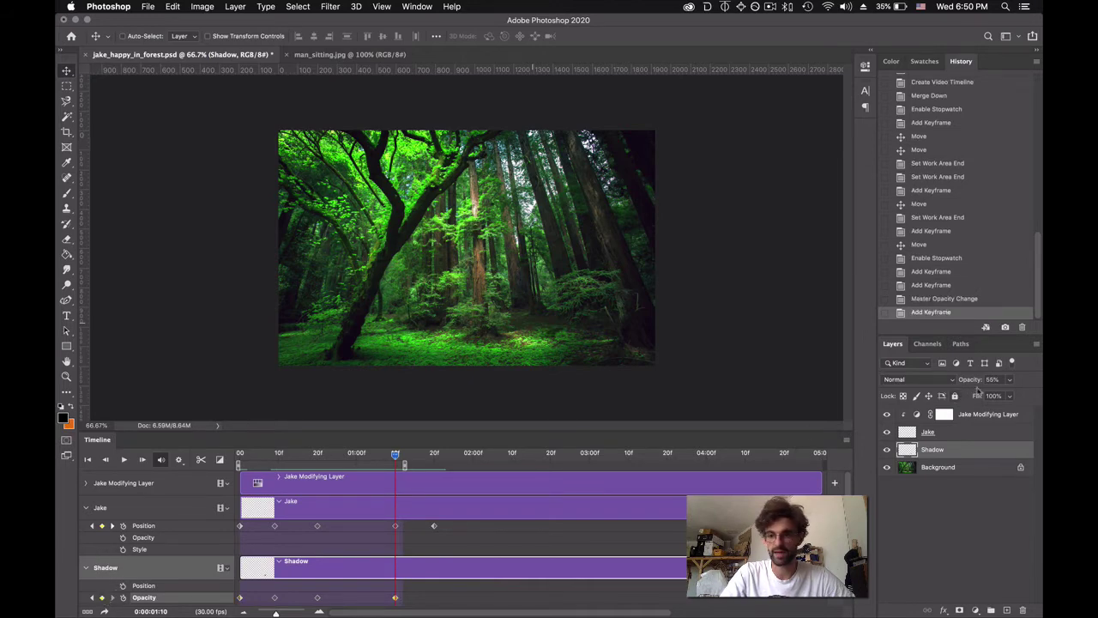
left_click(1010, 379)
left_click_drag(1010, 393, 929, 402)
Play the animation to review the shadow fading in and out with the man, and save the document
left_click_drag(395, 455, 234, 461)
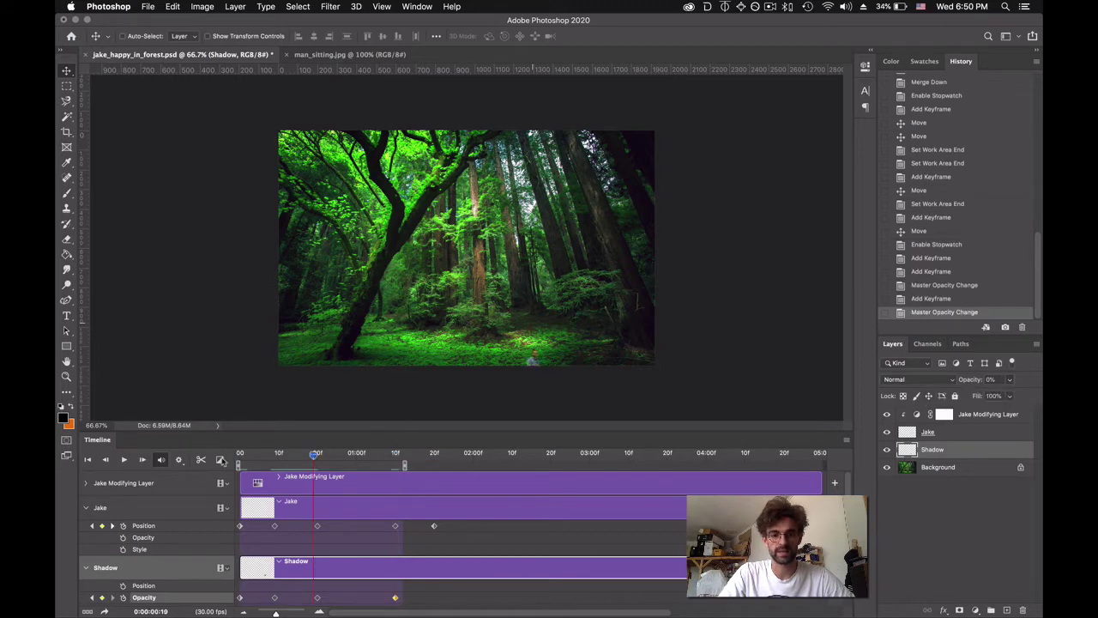
left_click(124, 459)
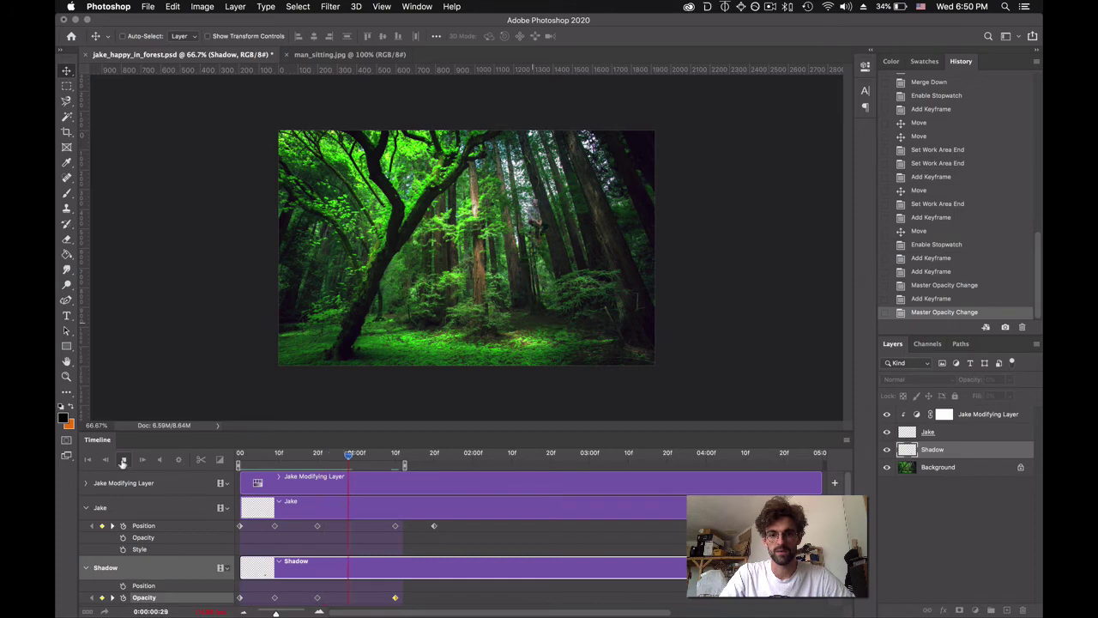
left_click(124, 461)
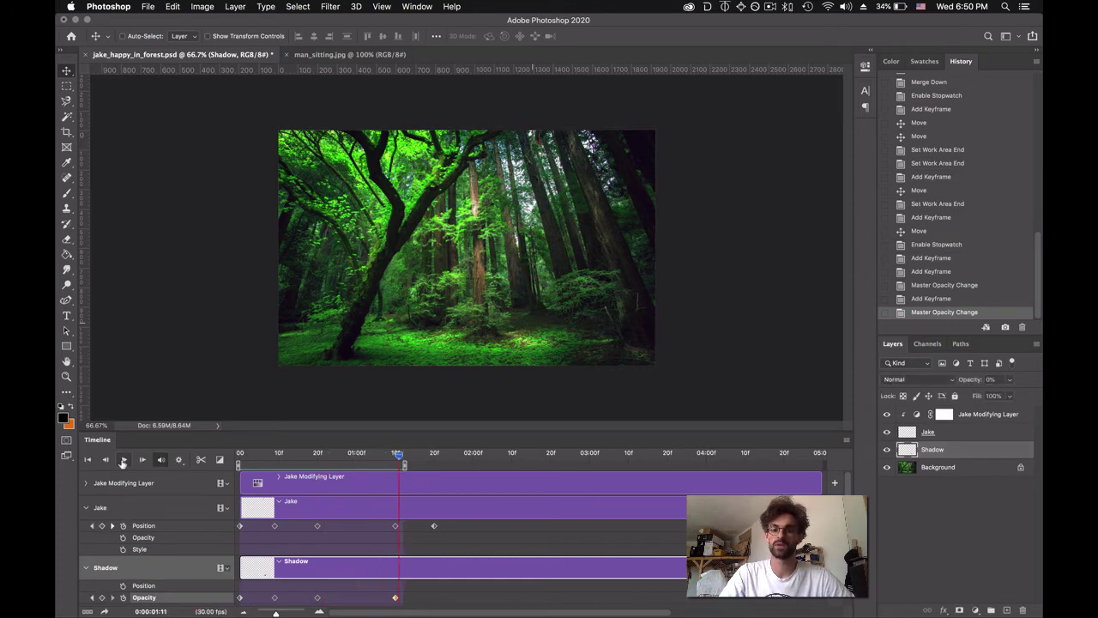
left_click(123, 461)
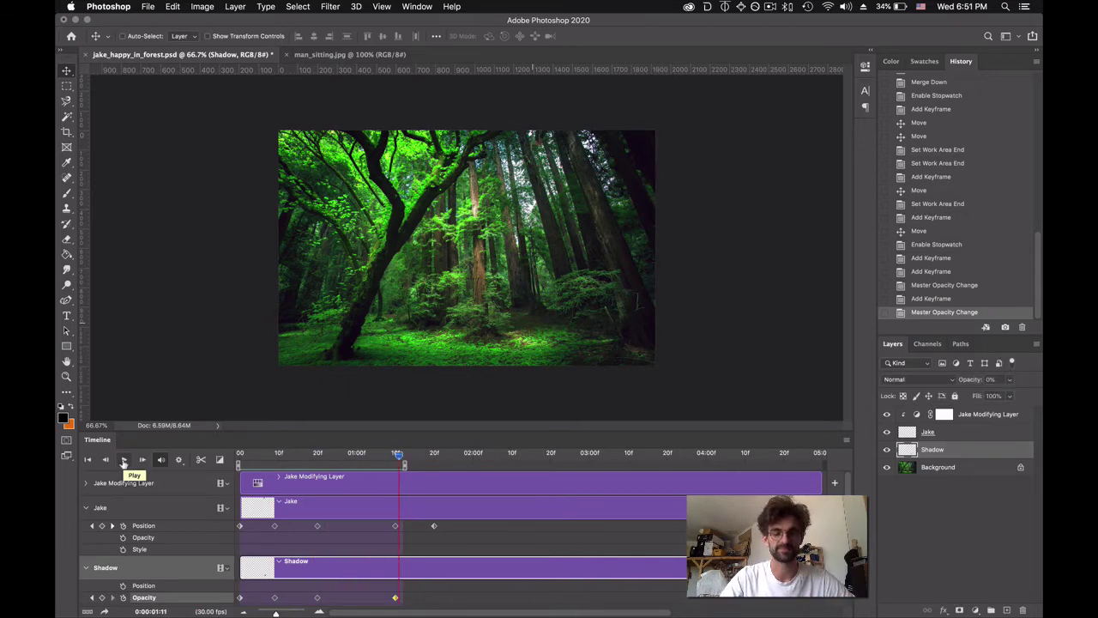
left_click(123, 460)
key("super+s")
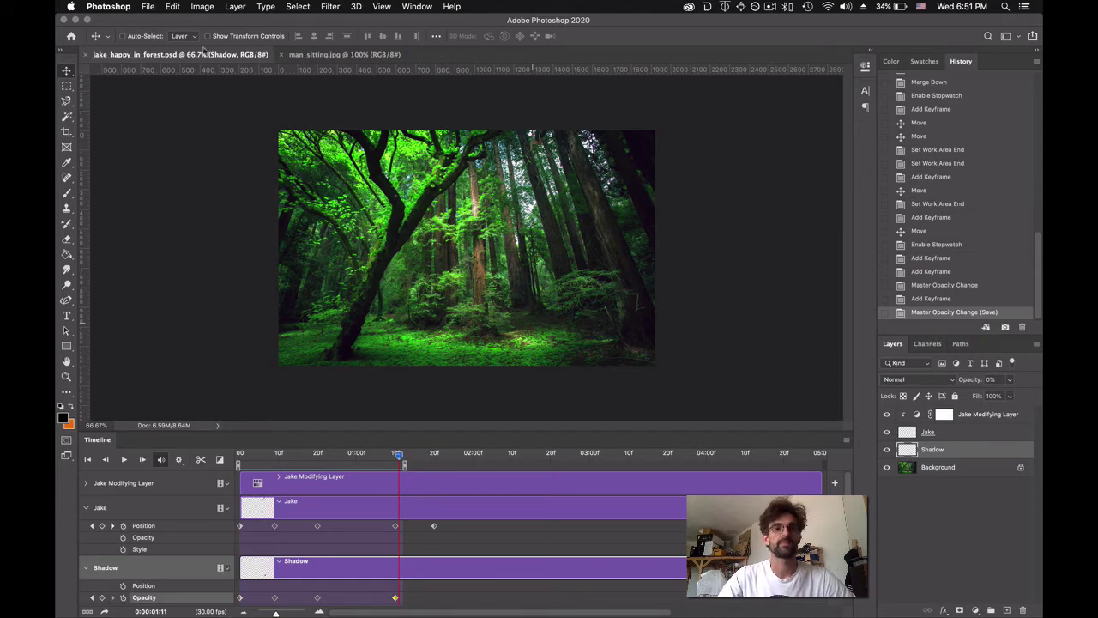
Open the Save for Web (Legacy) export for the animation and preview the GIF's playback
left_click(147, 6)
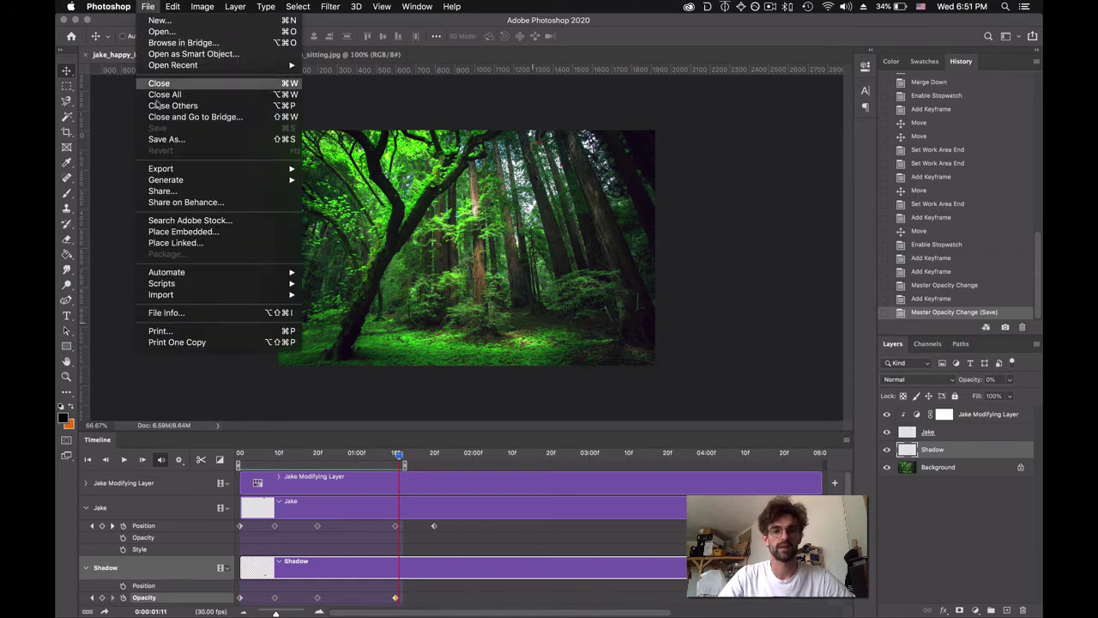
mouse_move(181, 167)
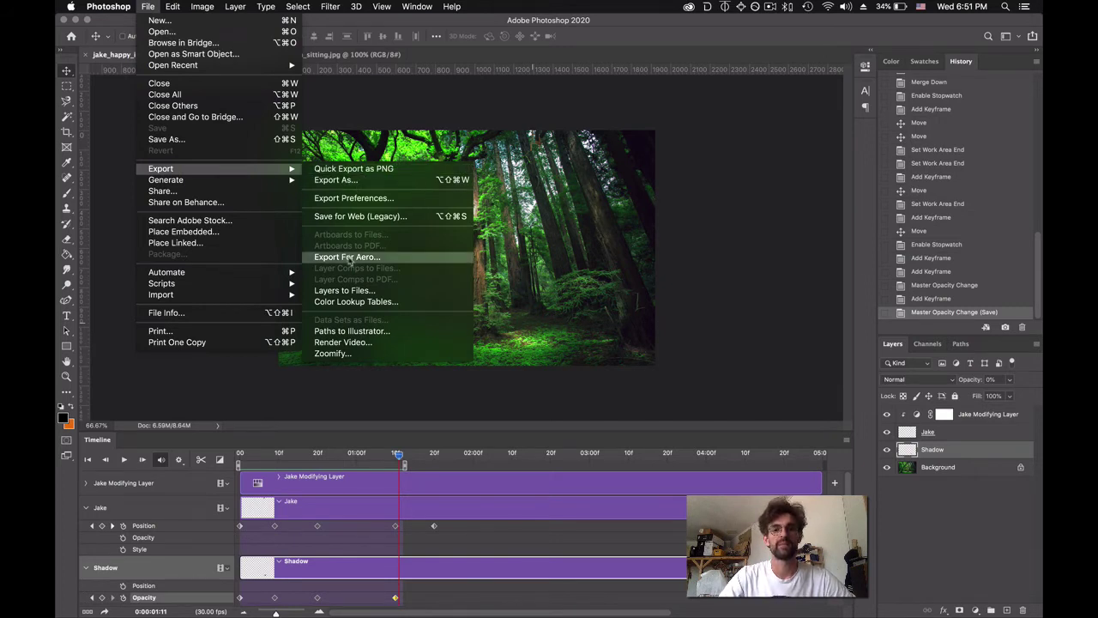
left_click(355, 219)
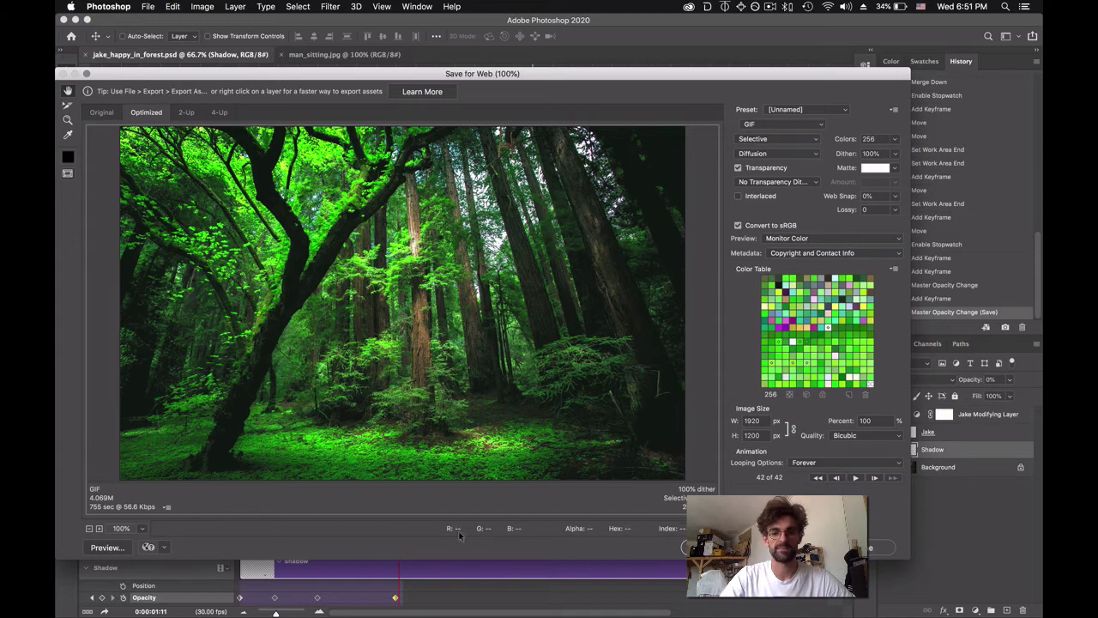
left_click(854, 478)
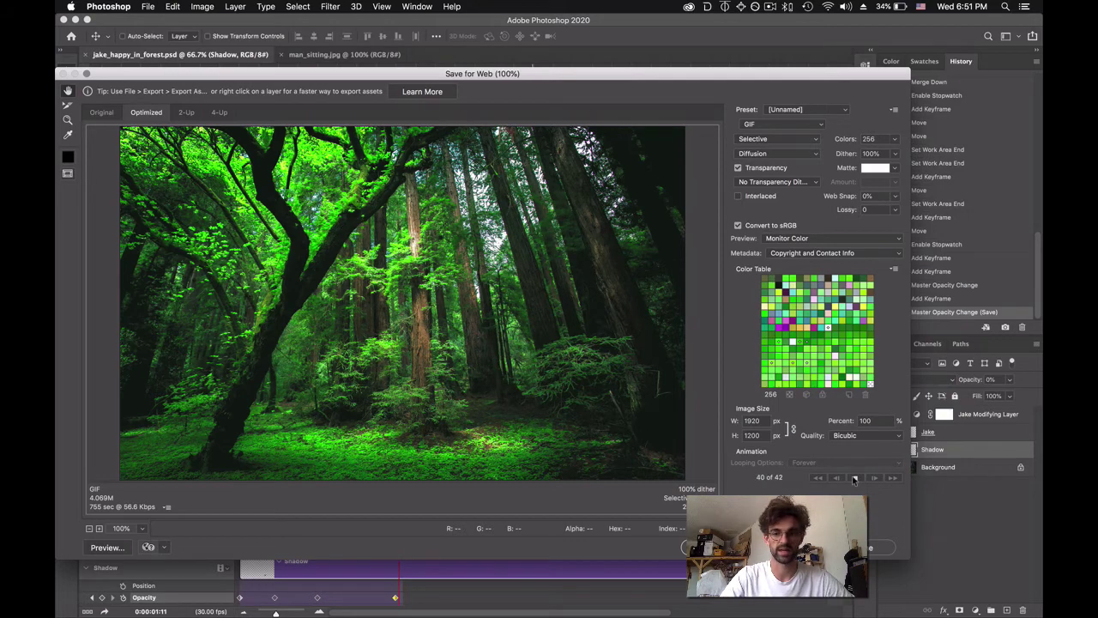
left_click(855, 479)
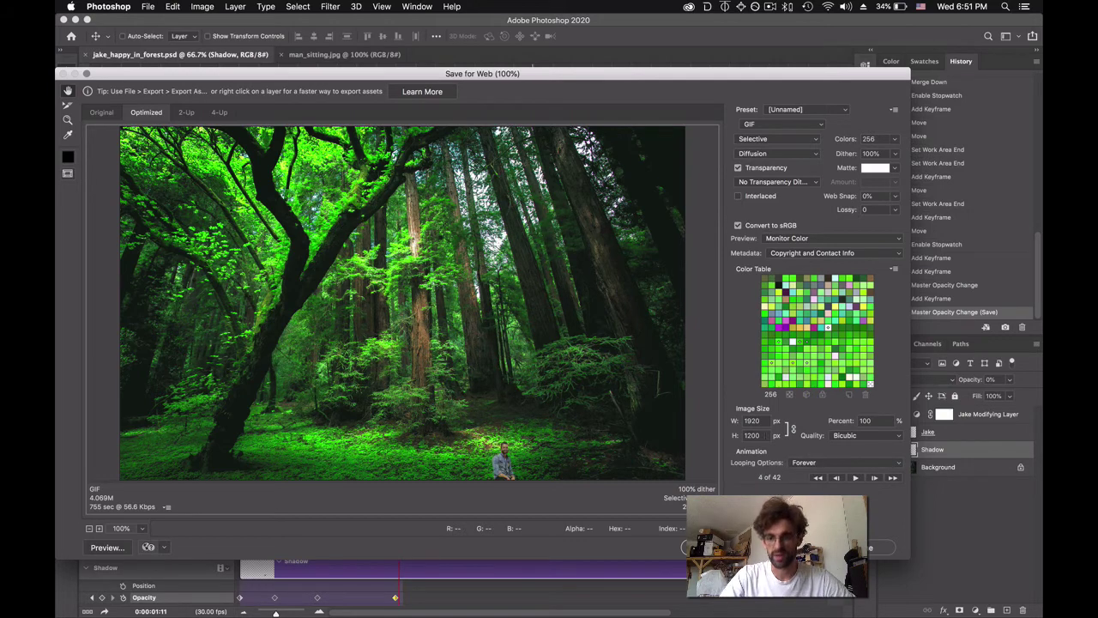
Set the GIF's height to 600 px with proportional width and save it to the Desktop as jake_happy_in_forest.gif
double_click(757, 435)
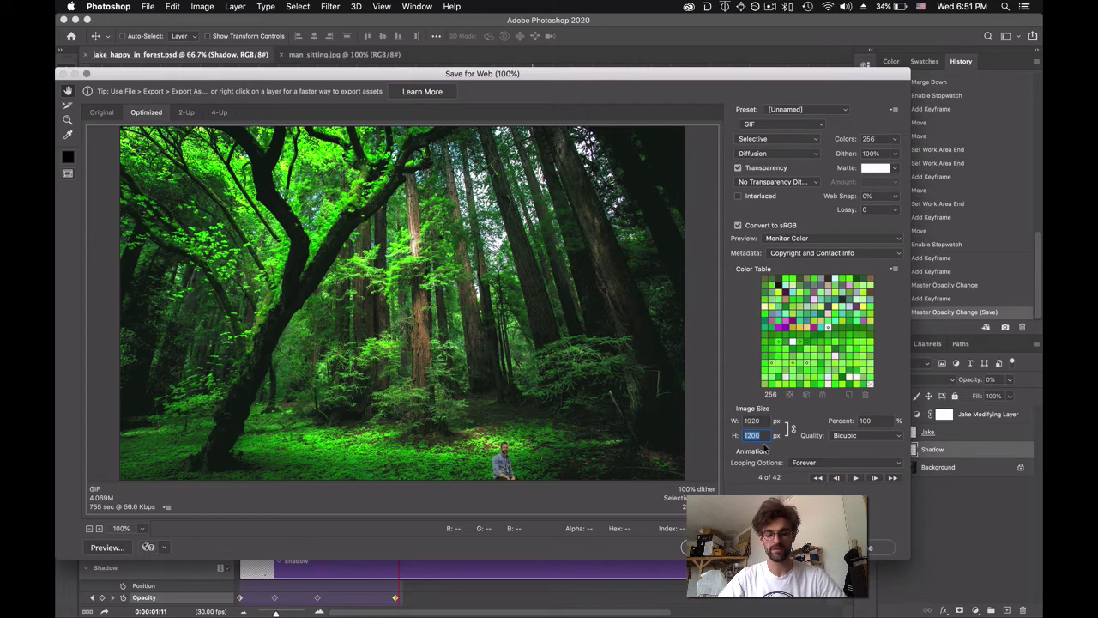
type("60")
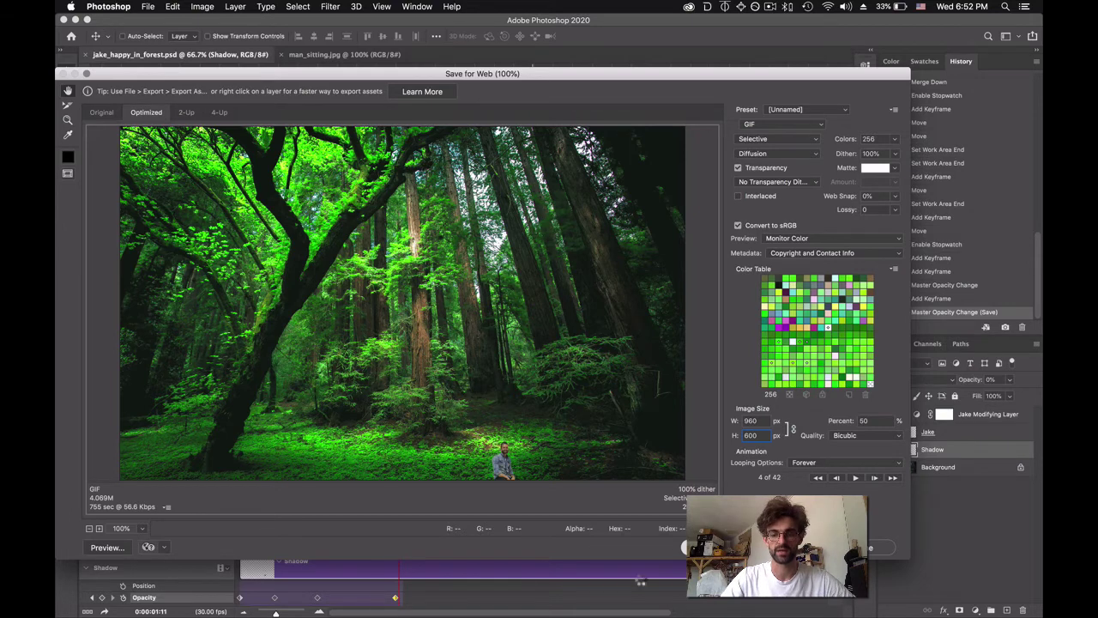
key("Return")
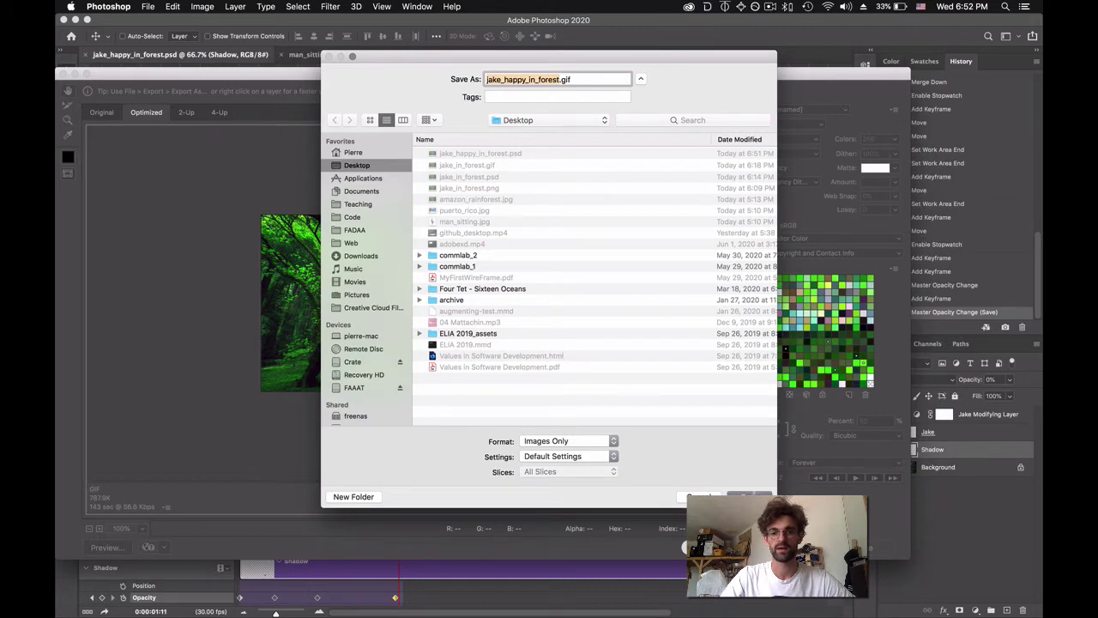
key("Return")
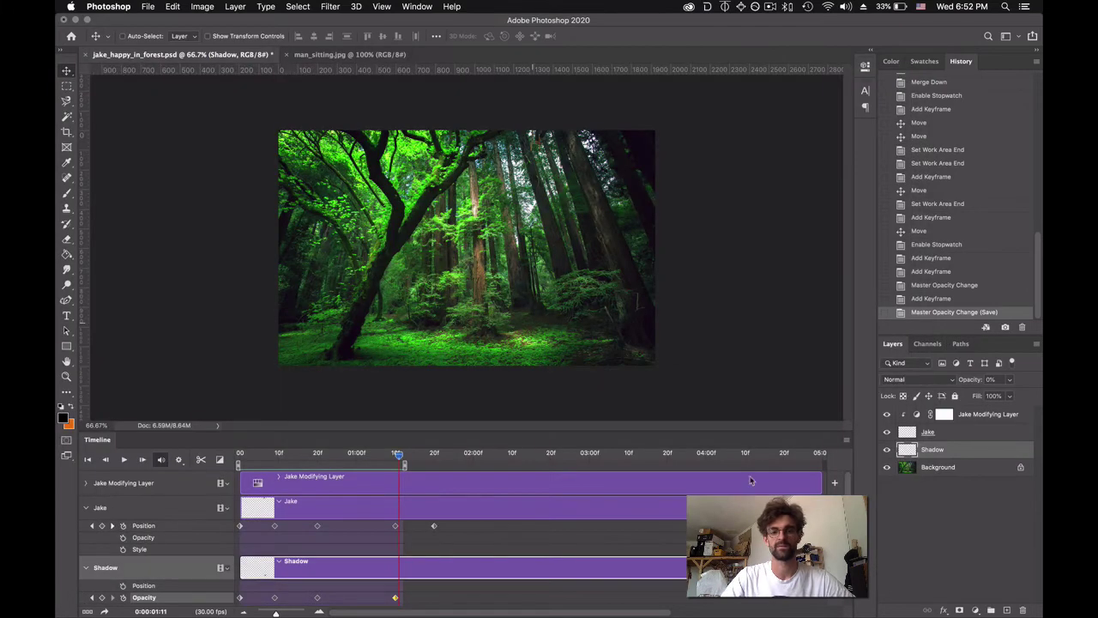
Switch to Finder and open the Desktop folder containing the exported GIF
key("super+Tab")
key("super+Tab")
key("super+Tab")
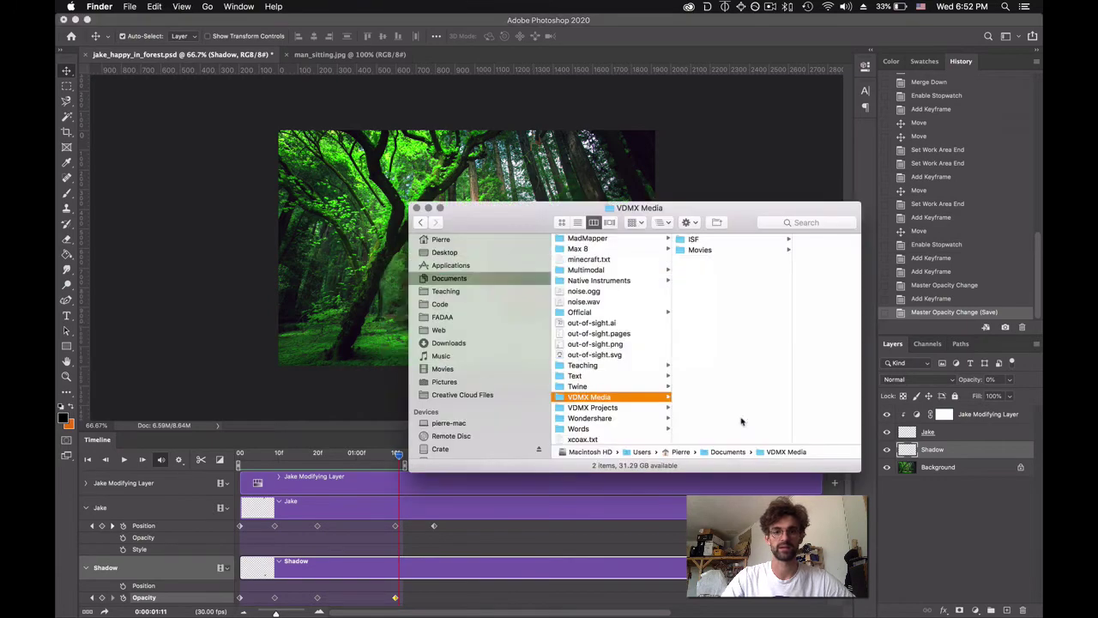
left_click(445, 253)
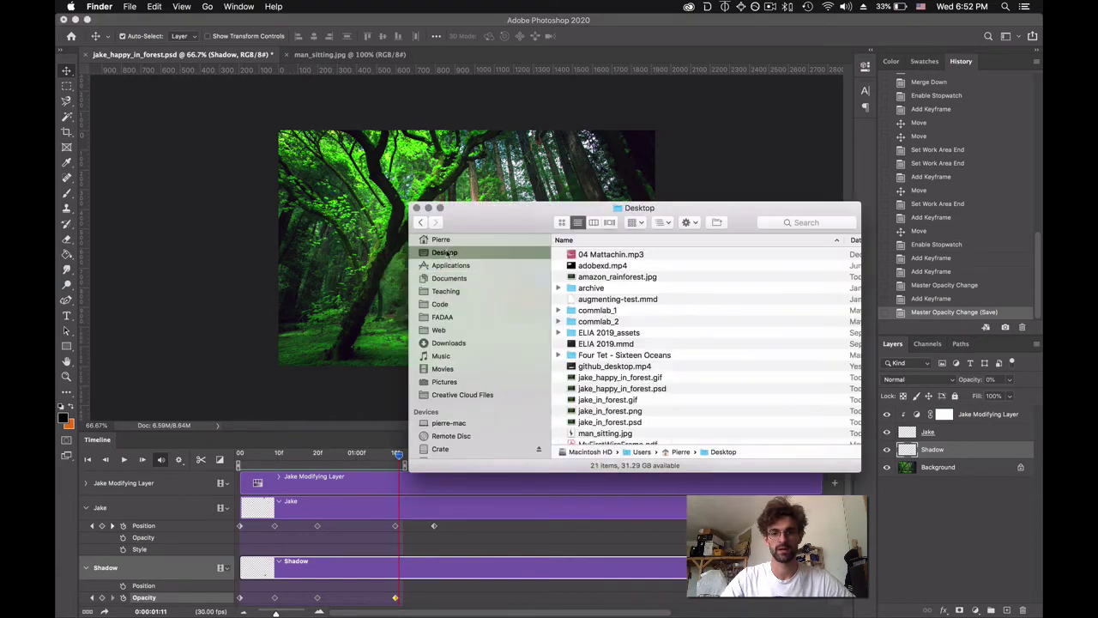
Preview the exported jake_happy_in_forest.gif from the Desktop folder with Quick Look, and close the preview
scroll(638, 309, "down", 2)
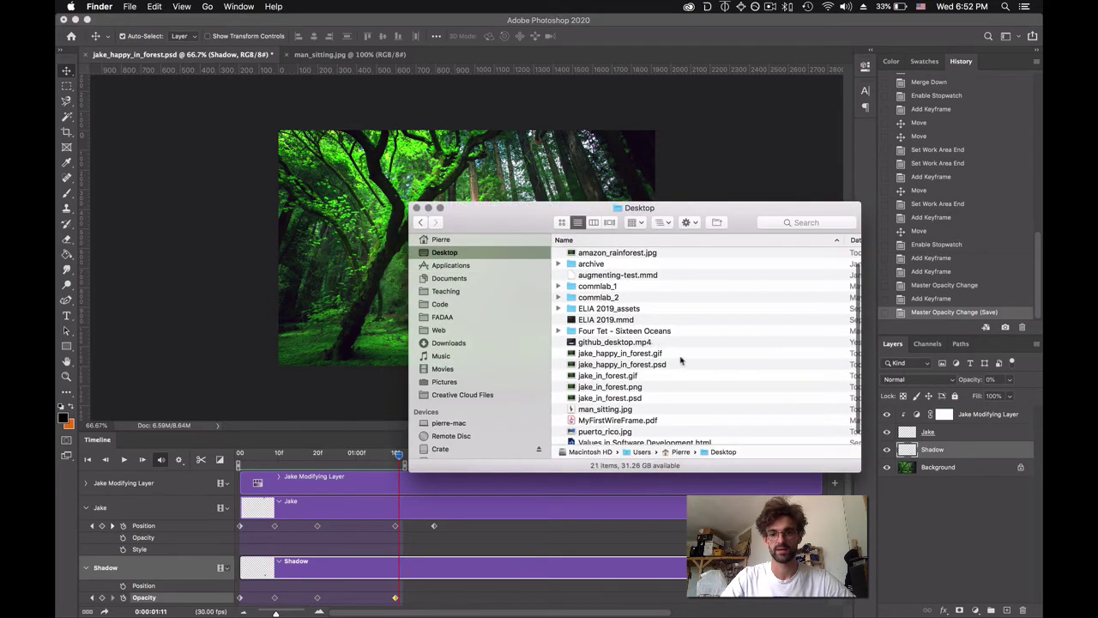
left_click(685, 355)
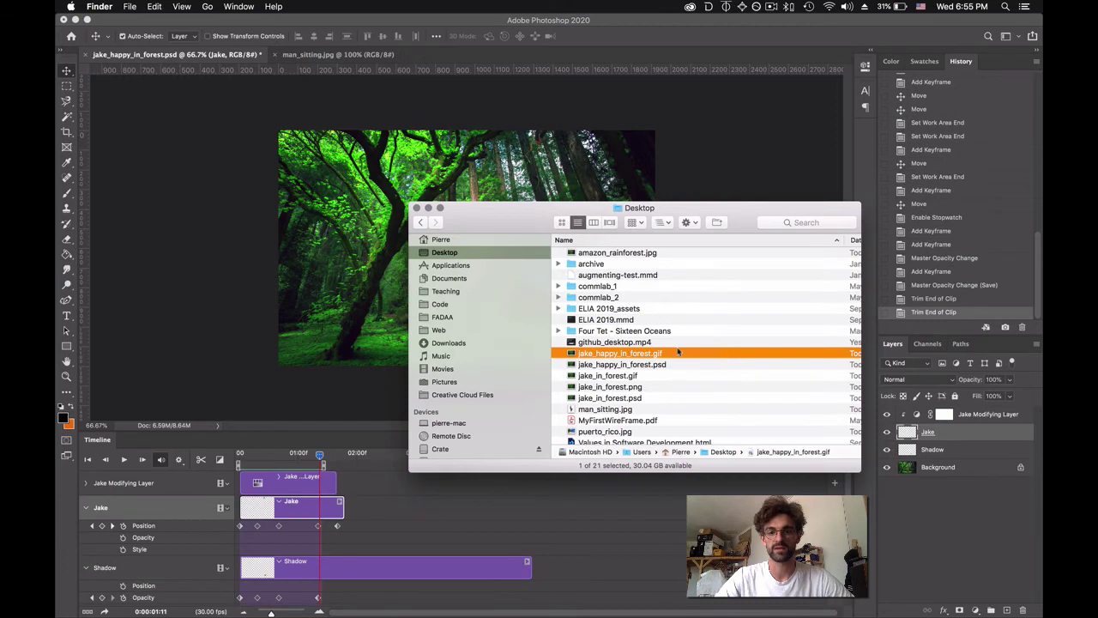
key("space")
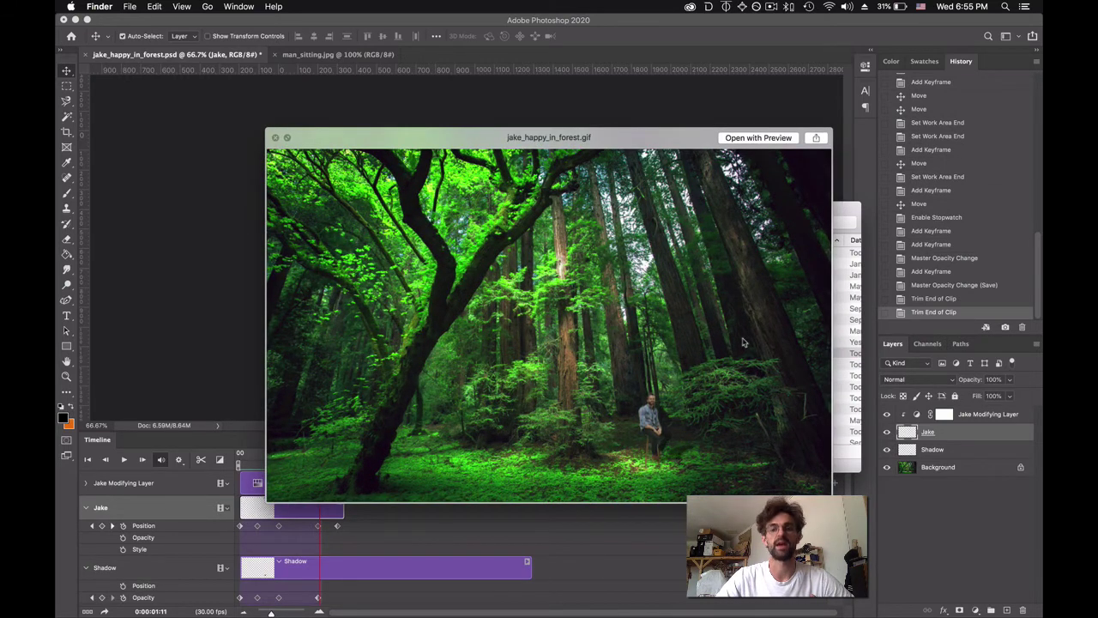
key("space")
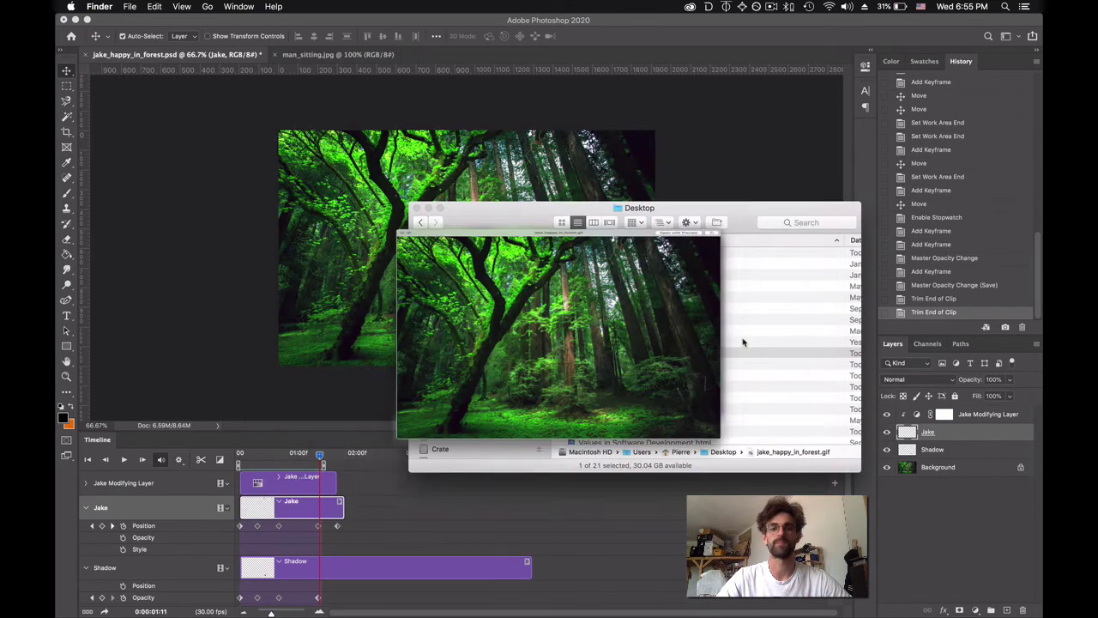
Switch to TextEdit and review the commlab_4_photoshop.txt outline from its title through the interface, layers, adjustment layers and filters topics
key("super+Tab")
key("super+Tab")
key("super+Tab")
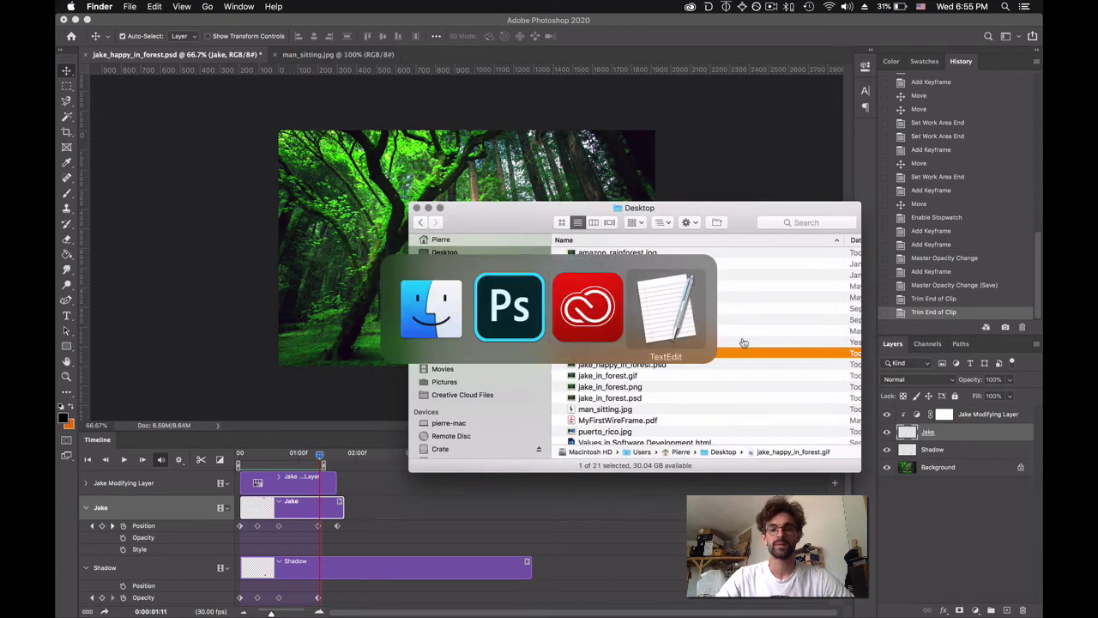
scroll(273, 128, "up", 10)
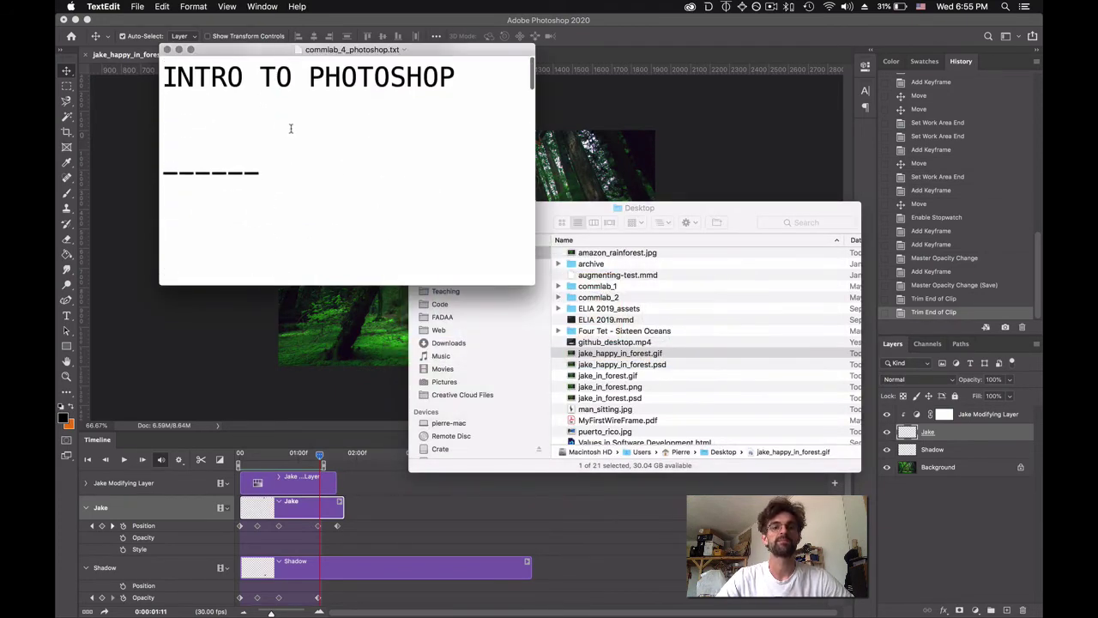
scroll(289, 128, "down", 3)
scroll(326, 141, "up", 1)
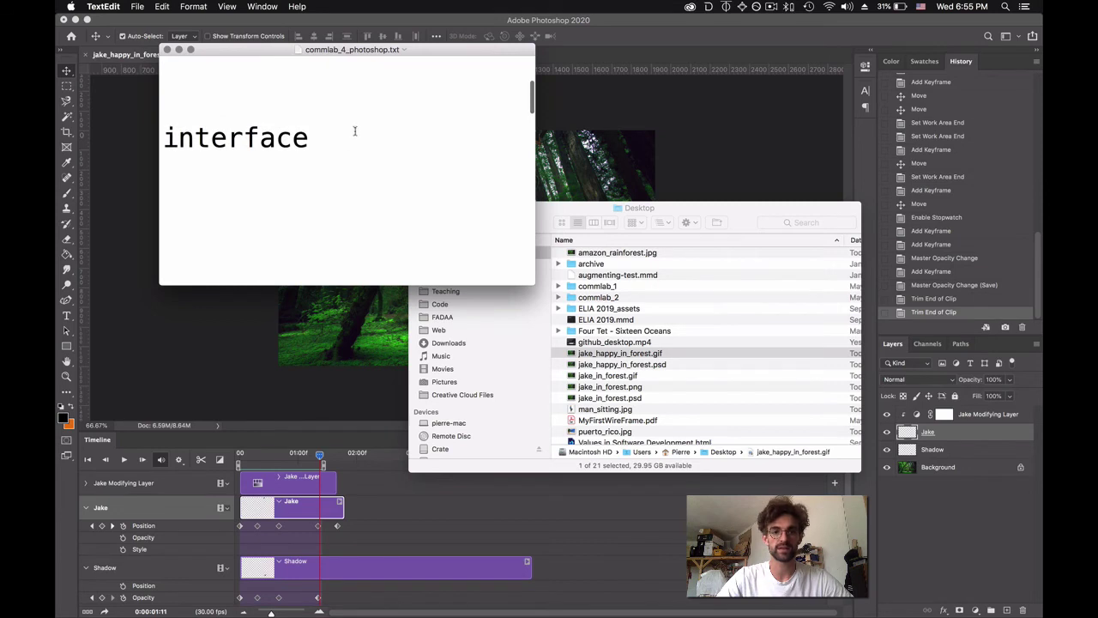
scroll(354, 131, "down", 3)
scroll(354, 131, "down", 2)
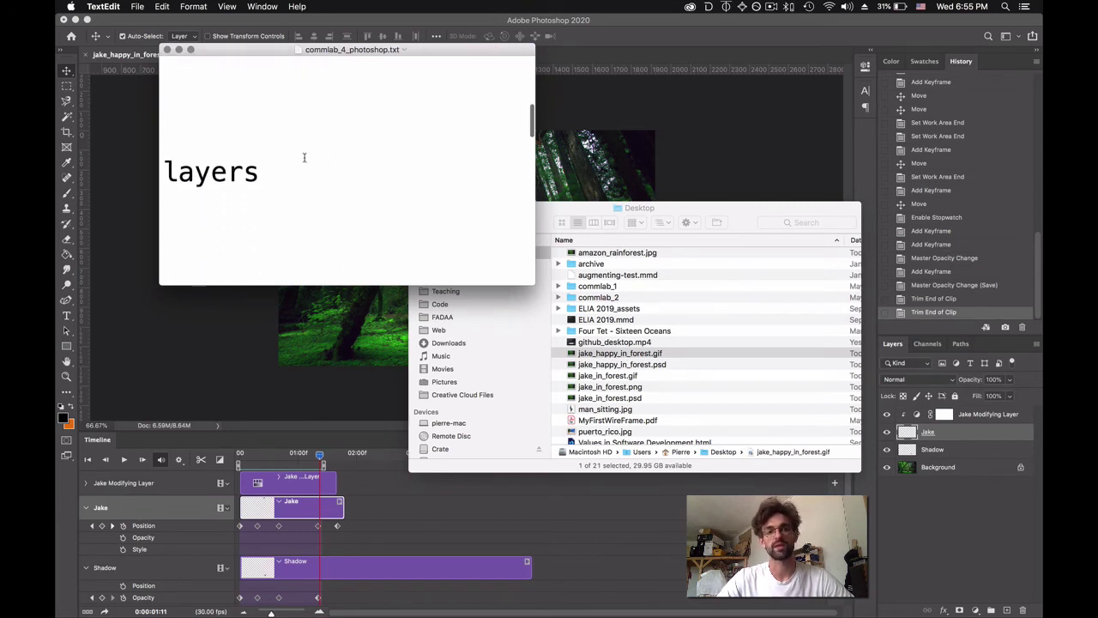
scroll(309, 157, "down", 1)
scroll(309, 157, "down", 2)
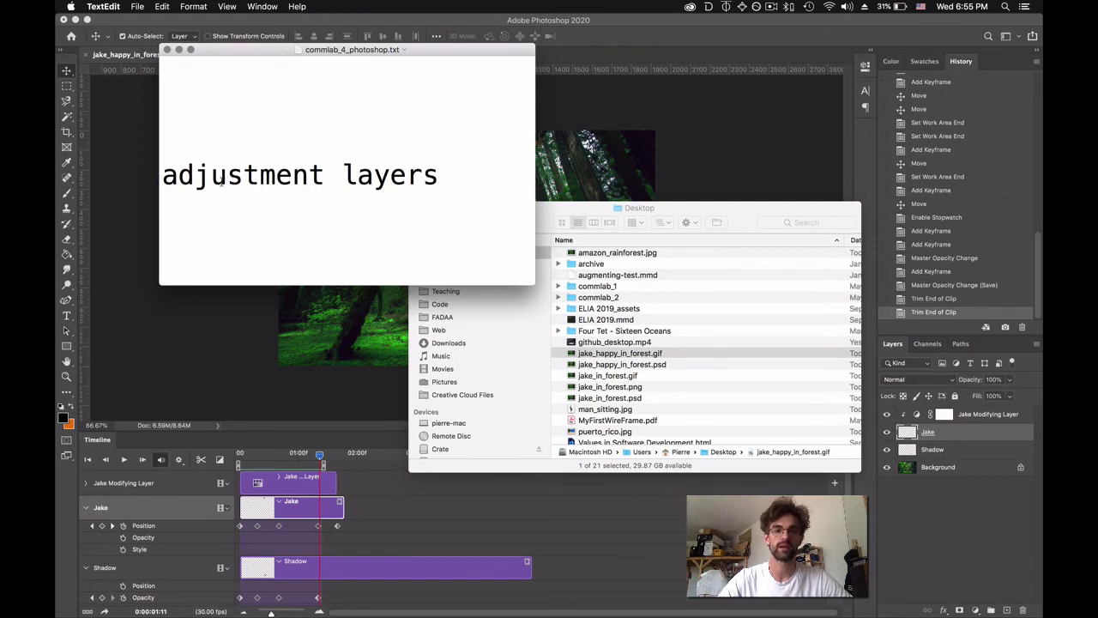
scroll(223, 181, "down", 5)
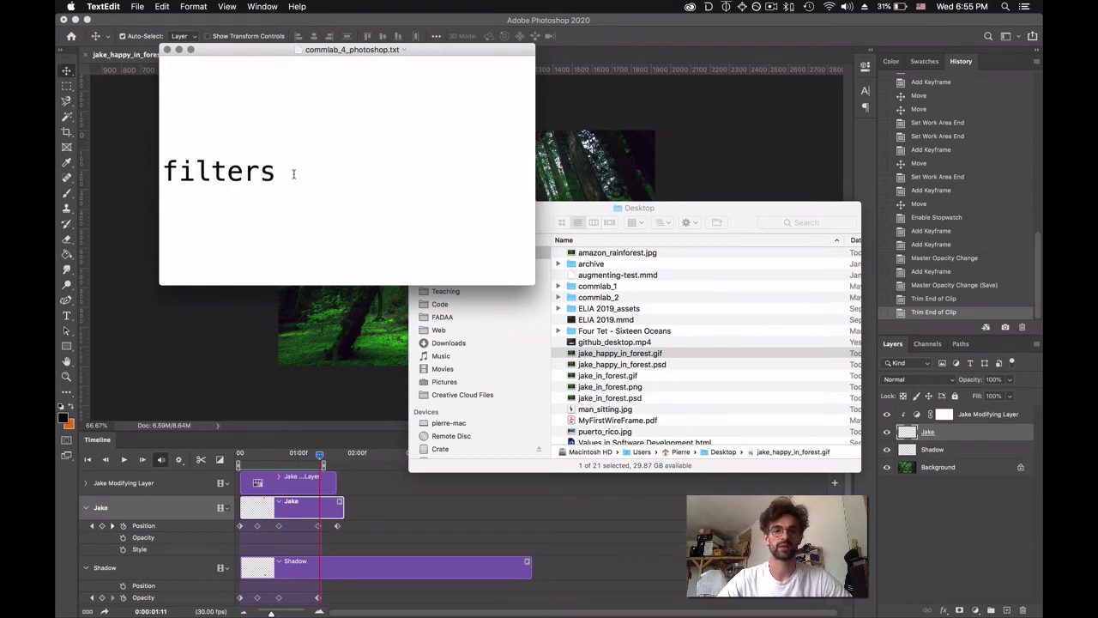
Review the outline's brushes and transforms topics, highlighting the size, hardness and ctrl+T notes
scroll(296, 171, "down", 5)
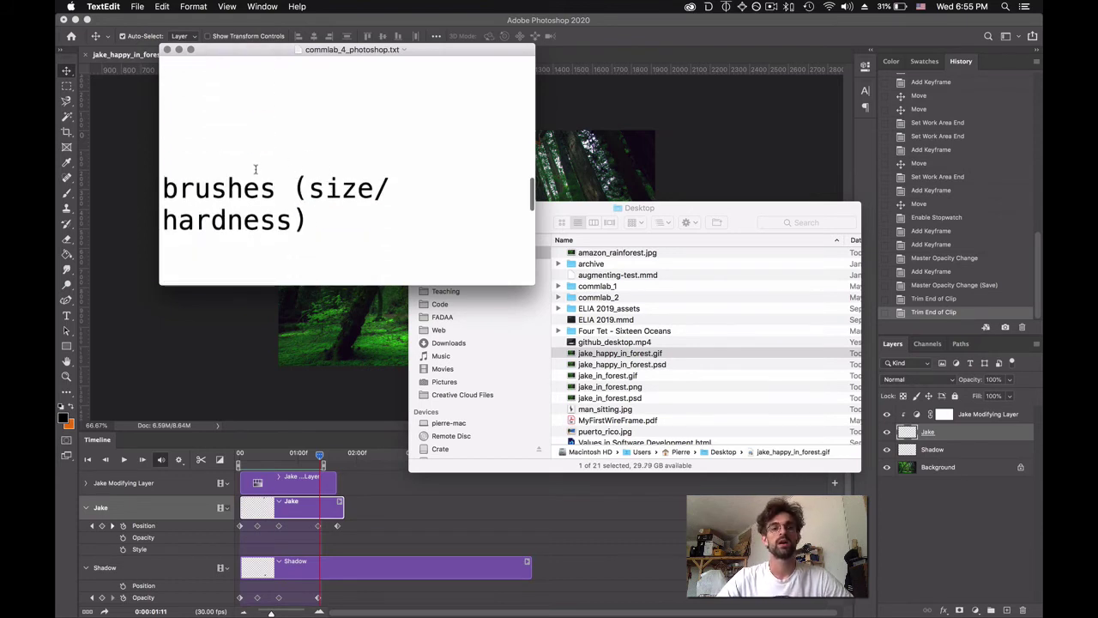
scroll(257, 171, "down", 3)
left_click_drag(309, 142, 355, 142)
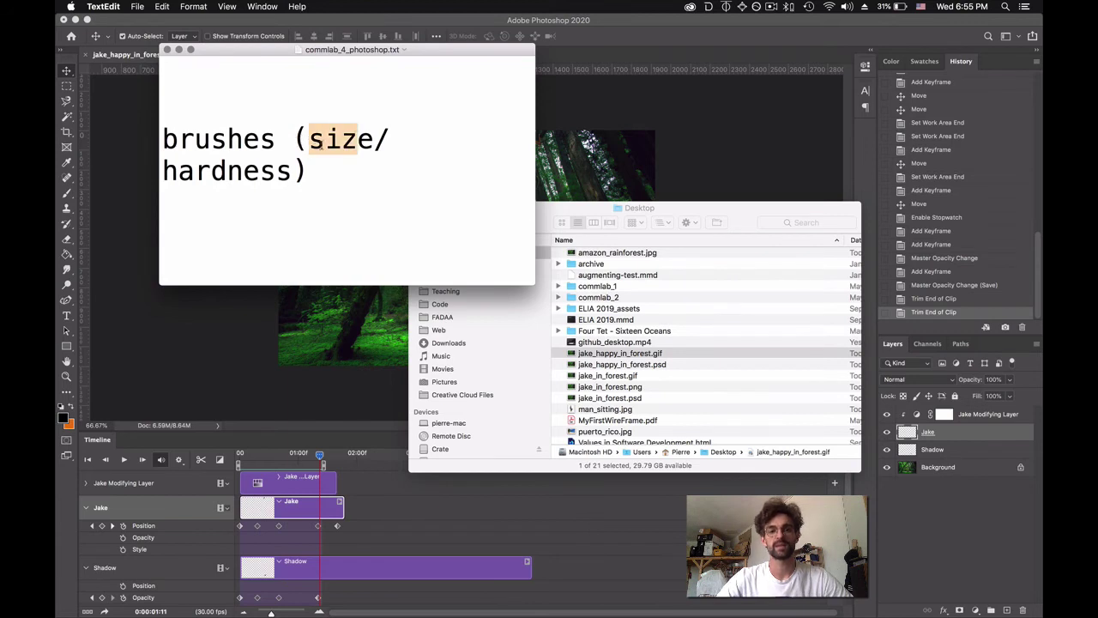
left_click_drag(287, 169, 209, 176)
scroll(348, 163, "down", 3)
scroll(349, 163, "down", 2)
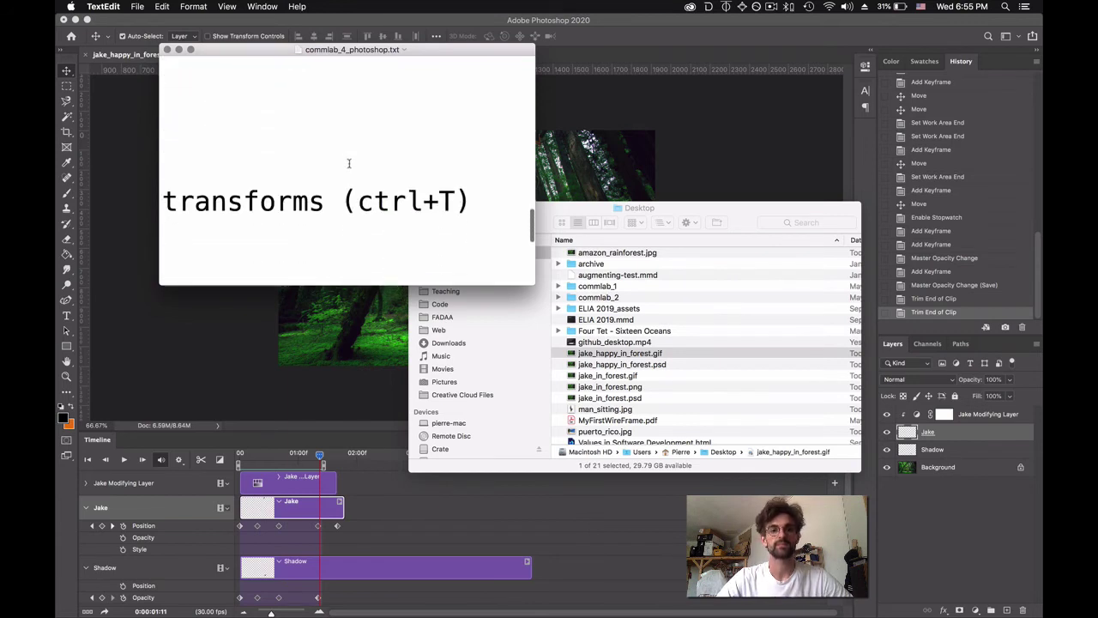
left_click(352, 165)
left_click_drag(352, 166, 439, 165)
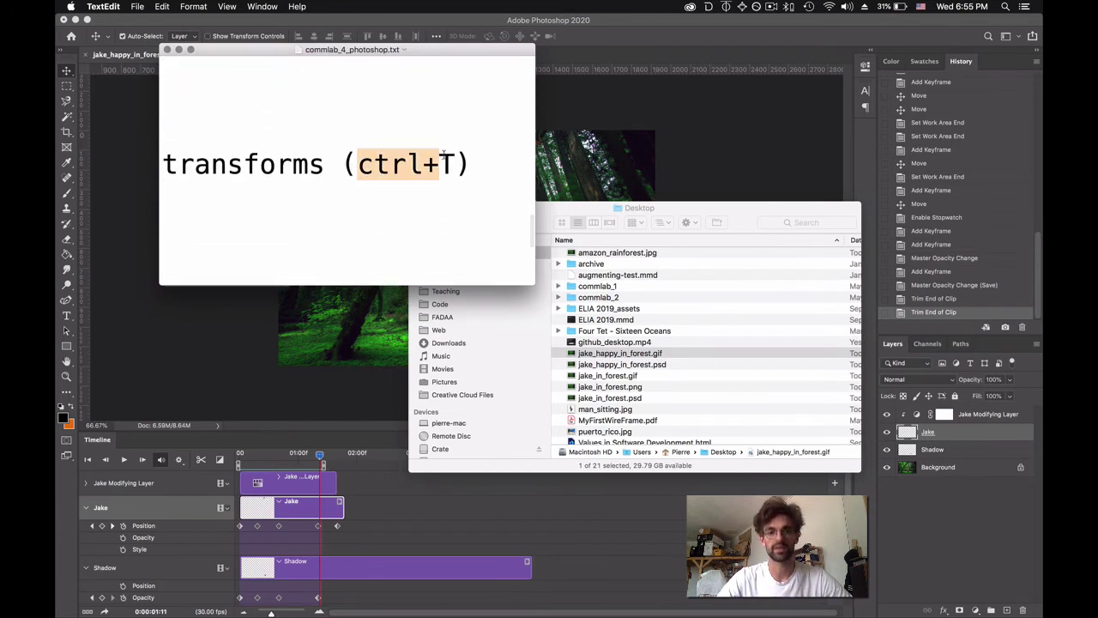
left_click(339, 156)
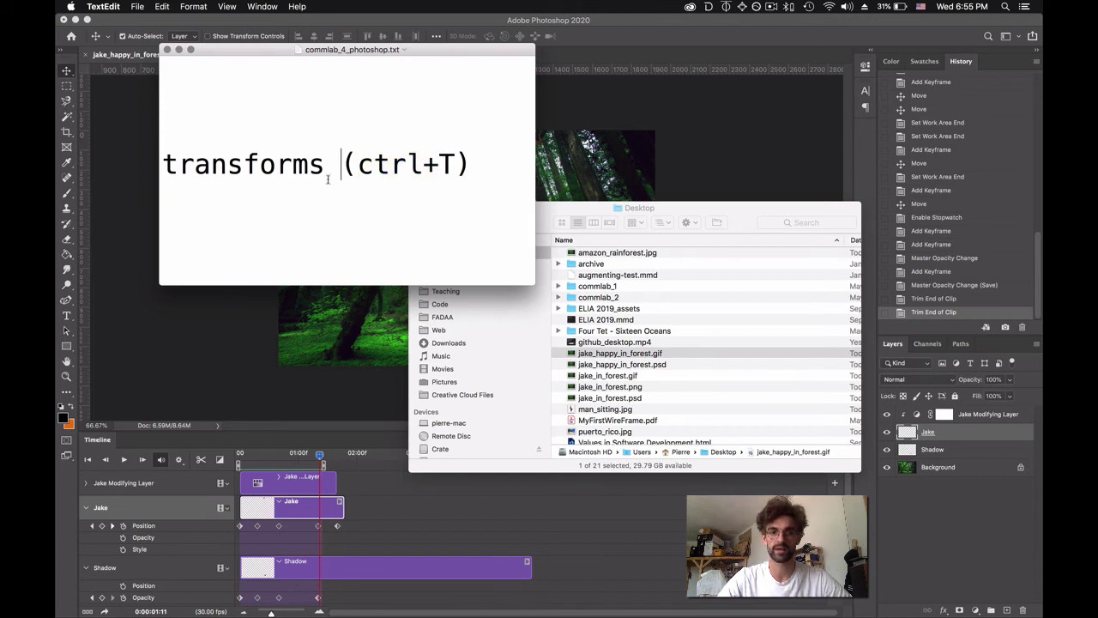
Review the outline's final topics on smudge / clone stamp and making a gif with the timeline window
scroll(334, 171, "down", 5)
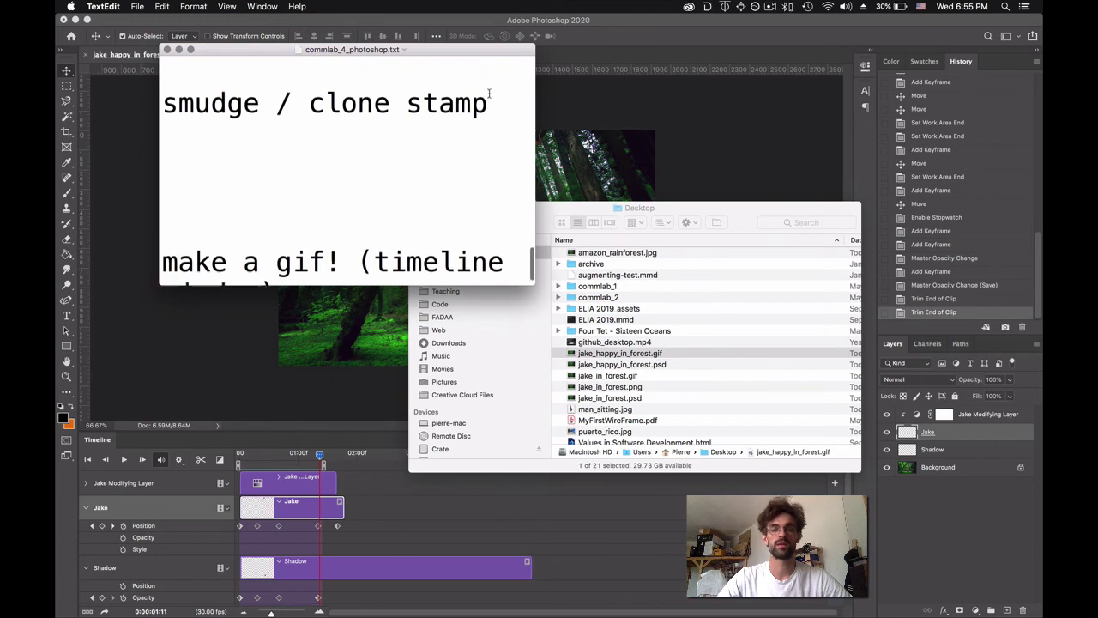
scroll(489, 93, "up", 1)
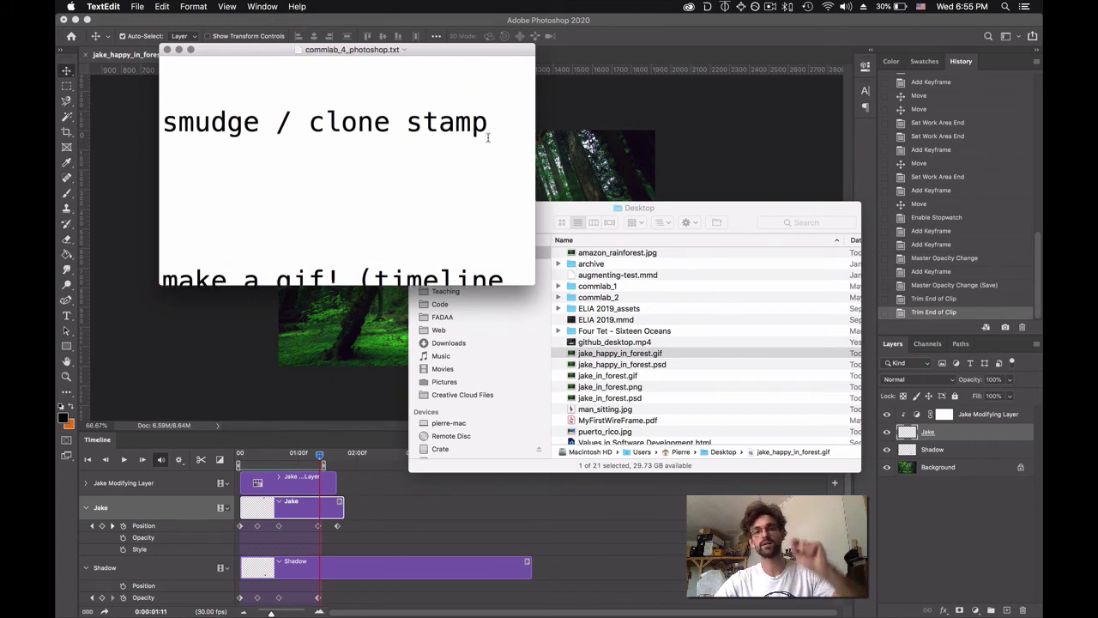
scroll(484, 138, "down", 2)
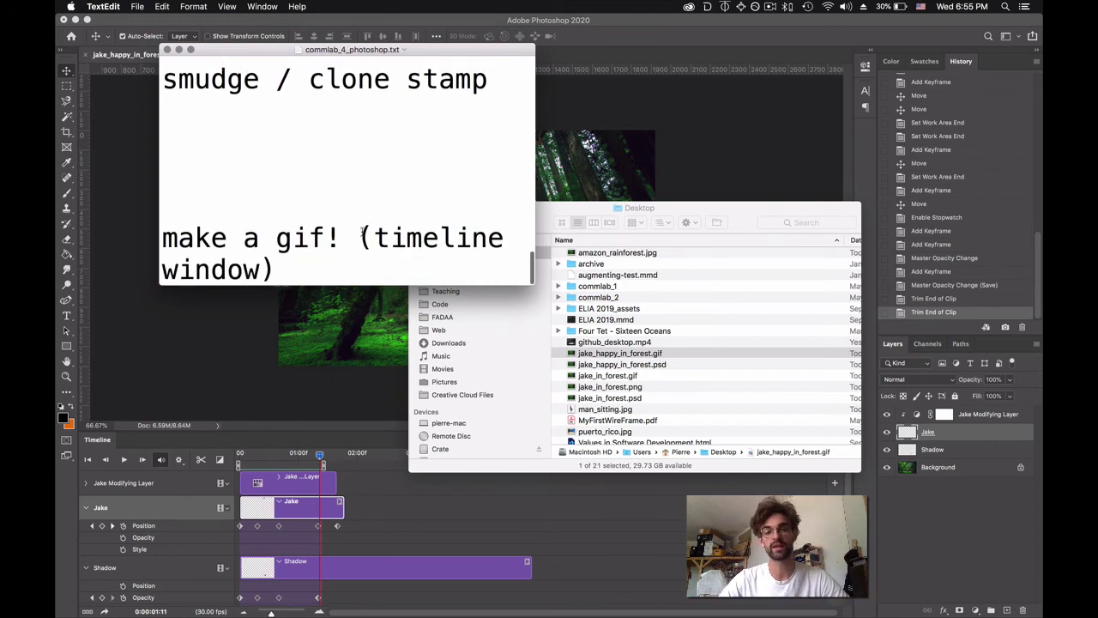